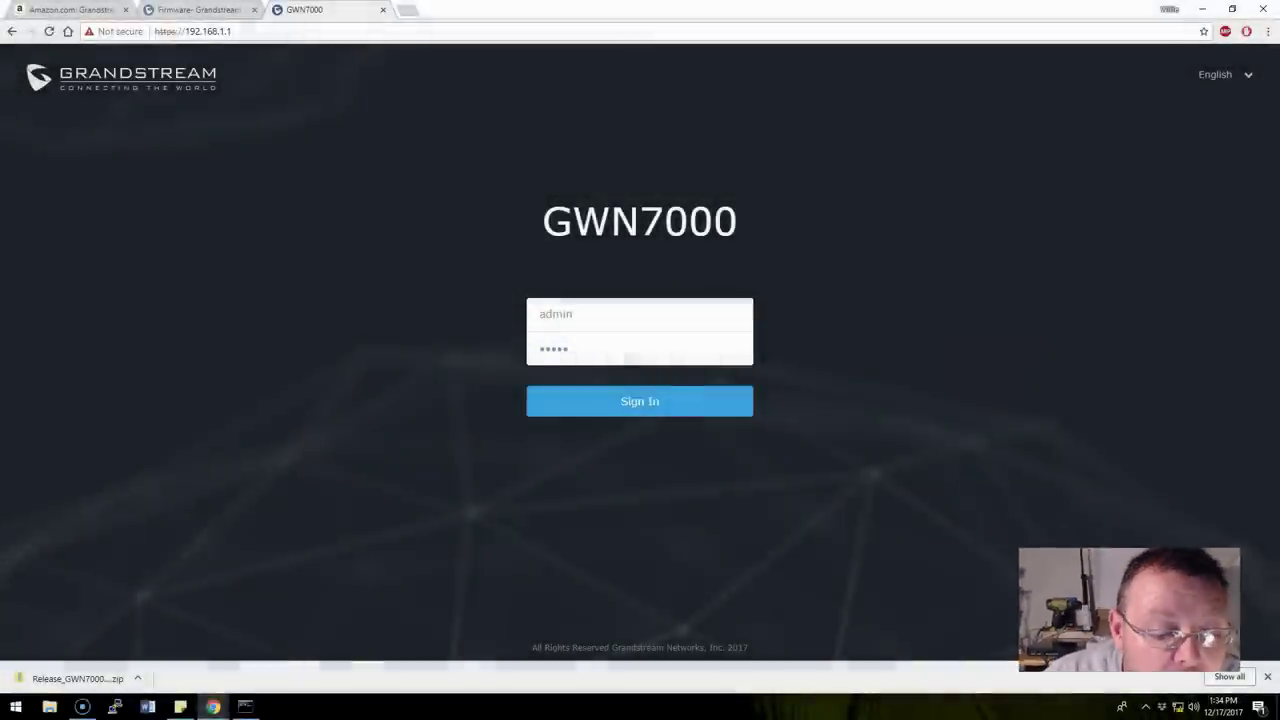
# Switch to the Command Prompt, ping 192.168.66.1 and 192.168.66.10 briefly, and return to the router's sign-in page
pyautogui.click(244, 706)
pyautogui.press('Up')
pyautogui.press('Return')
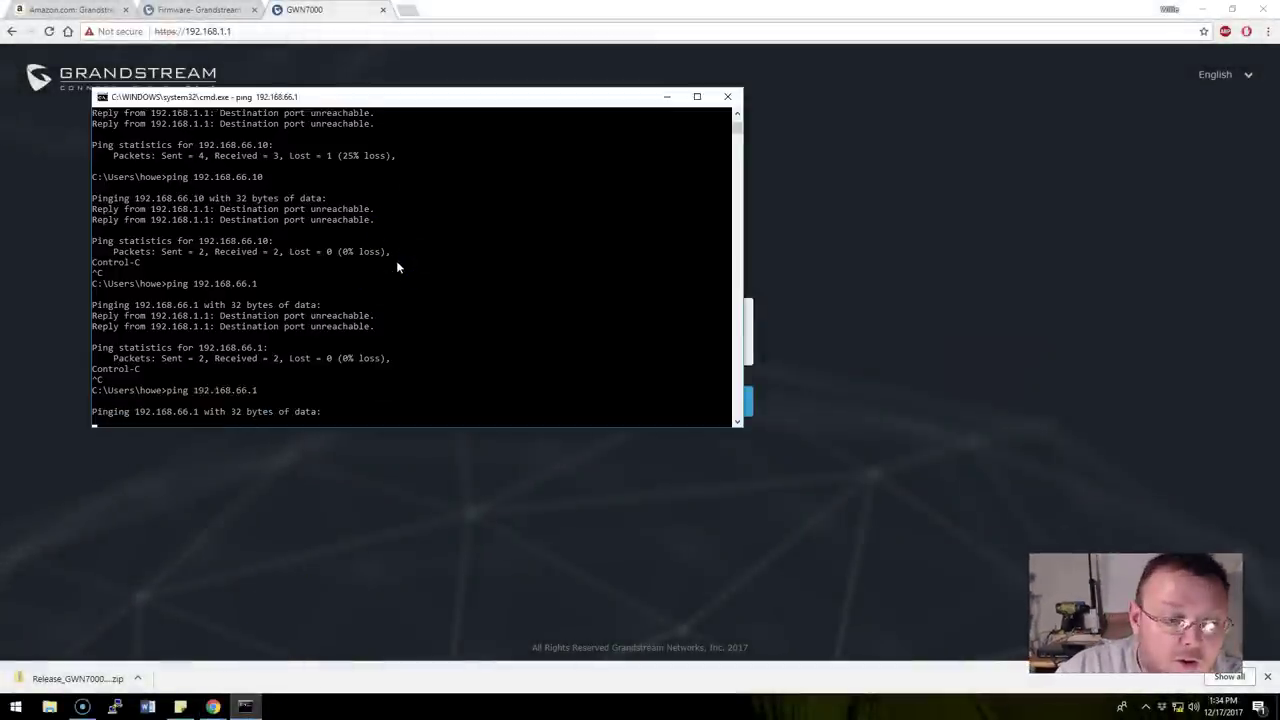
pyautogui.hotkey('ctrl', 'c')
pyautogui.press('Up')
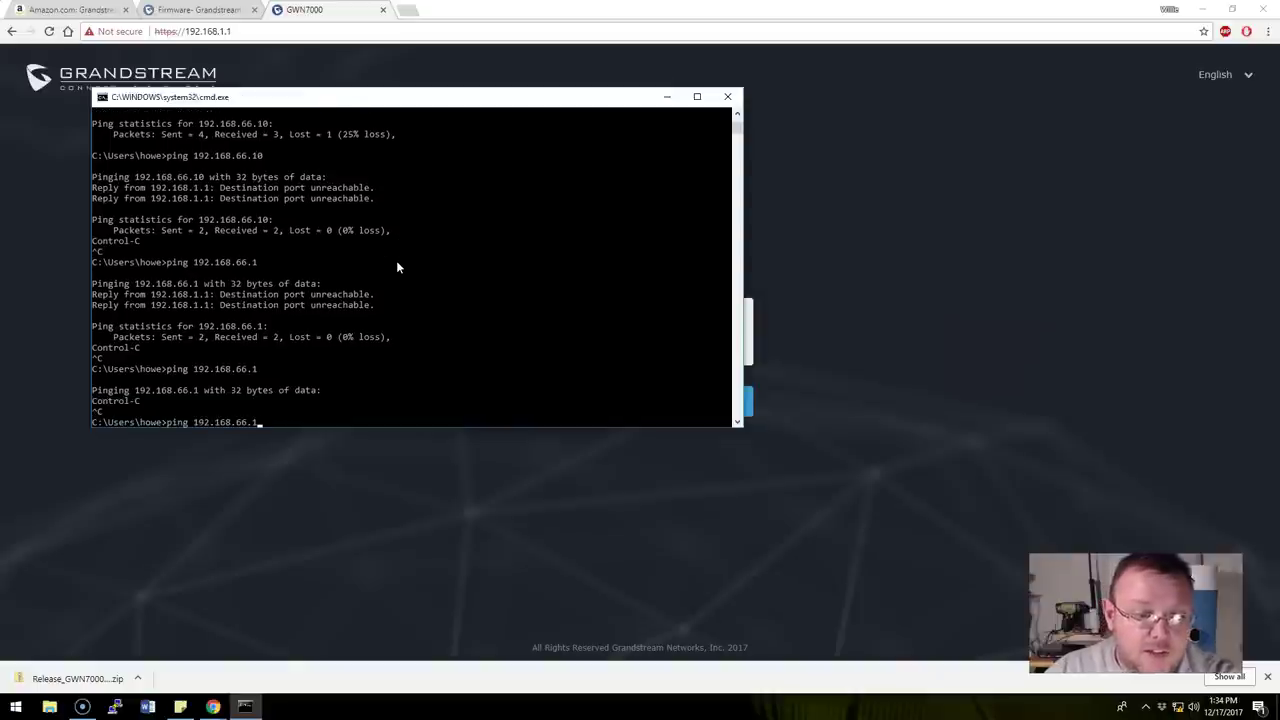
pyautogui.write('0')
pyautogui.press('Return')
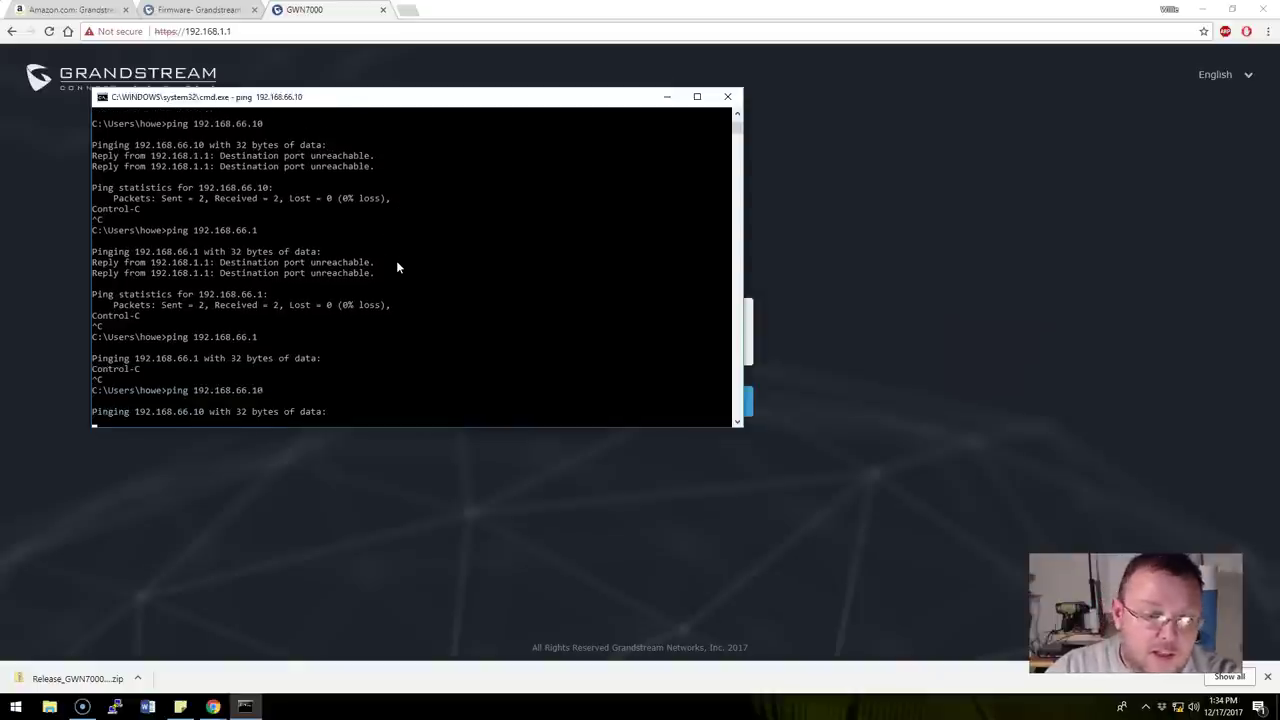
pyautogui.hotkey('ctrl', 'c')
pyautogui.click(431, 583)
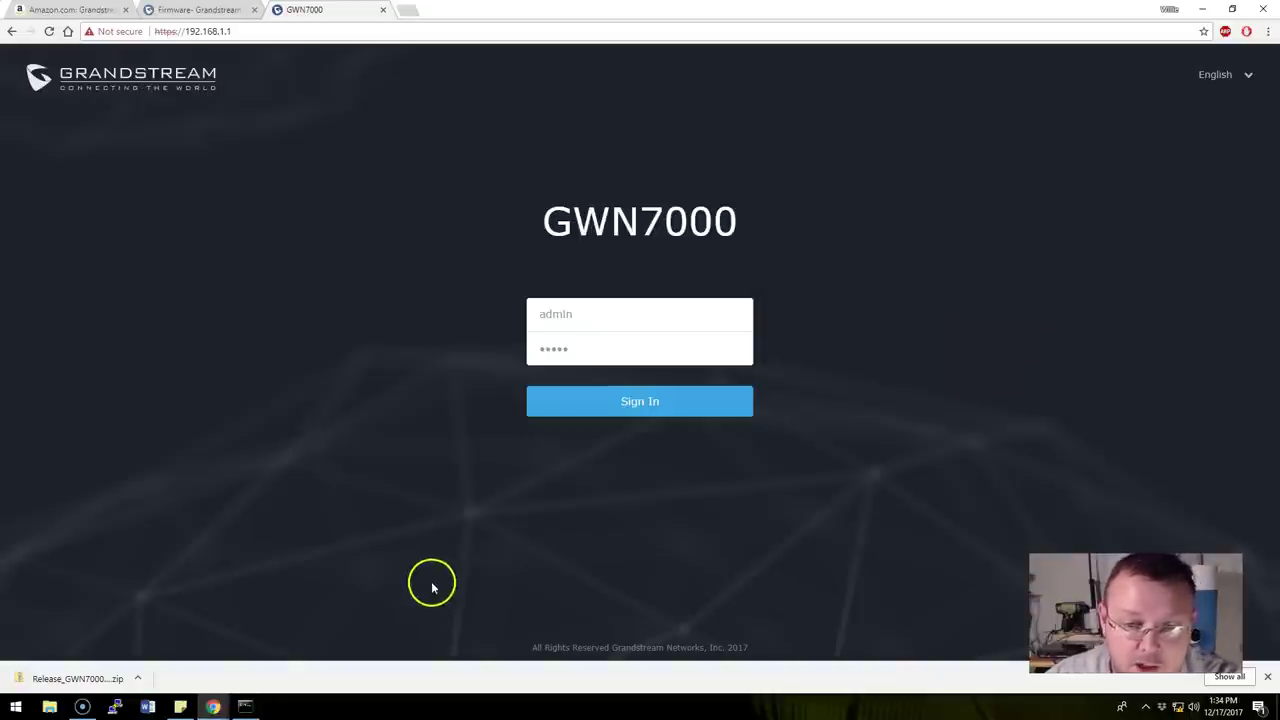
pyautogui.click(624, 410)
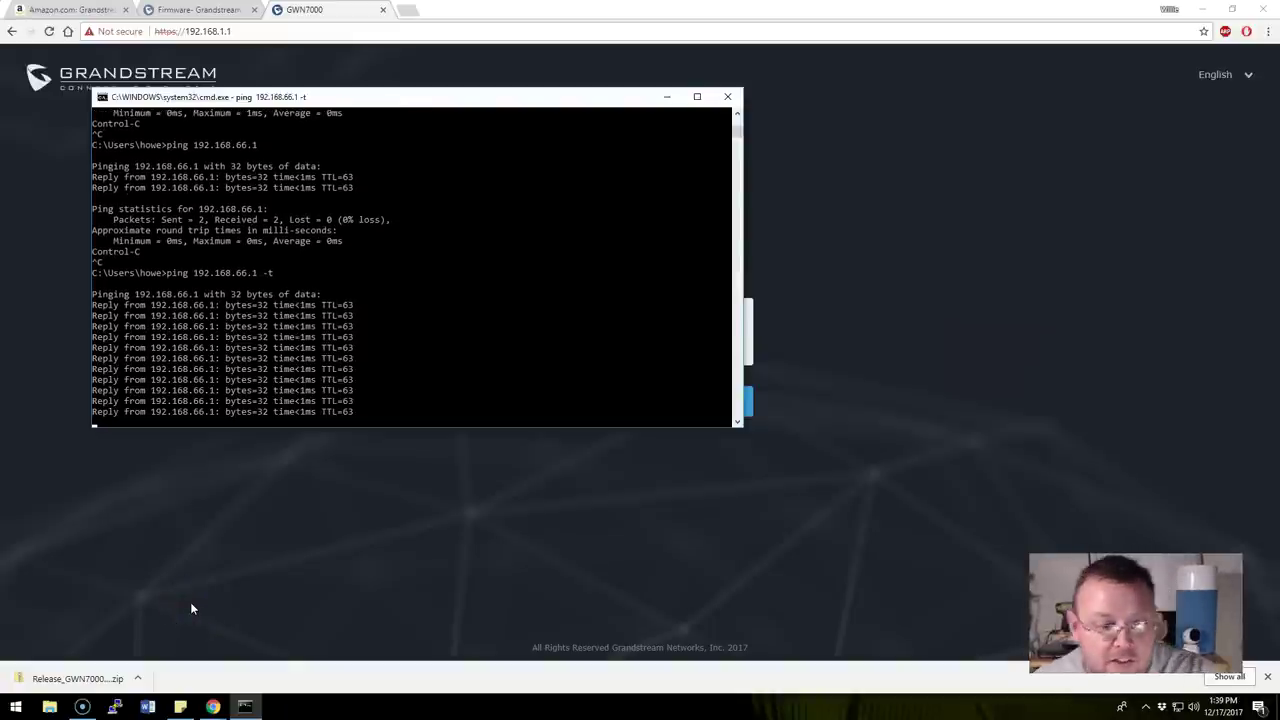
# Stop the continuous ping in the Command Prompt and run a short ping to 8.8.8.8
pyautogui.hotkey('ctrl', 'c')
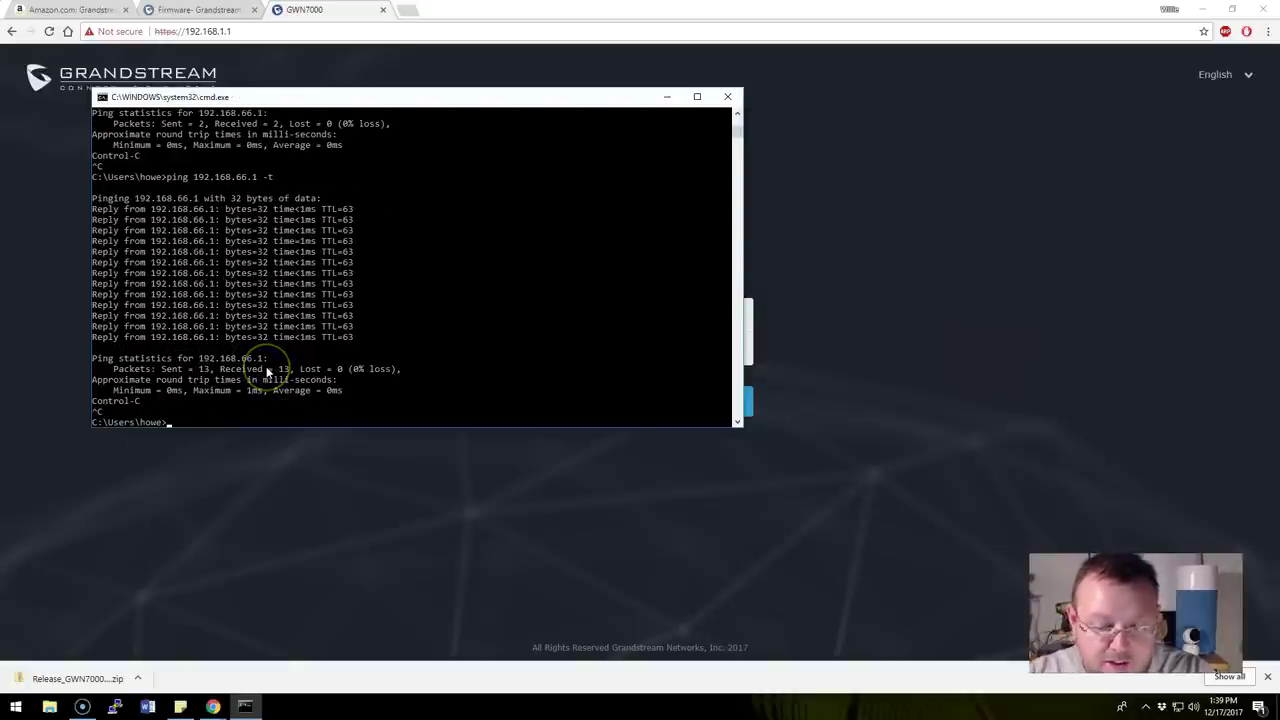
pyautogui.write('ping 8.8.8.8')
pyautogui.press('Return')
pyautogui.hotkey('ctrl', 'c')
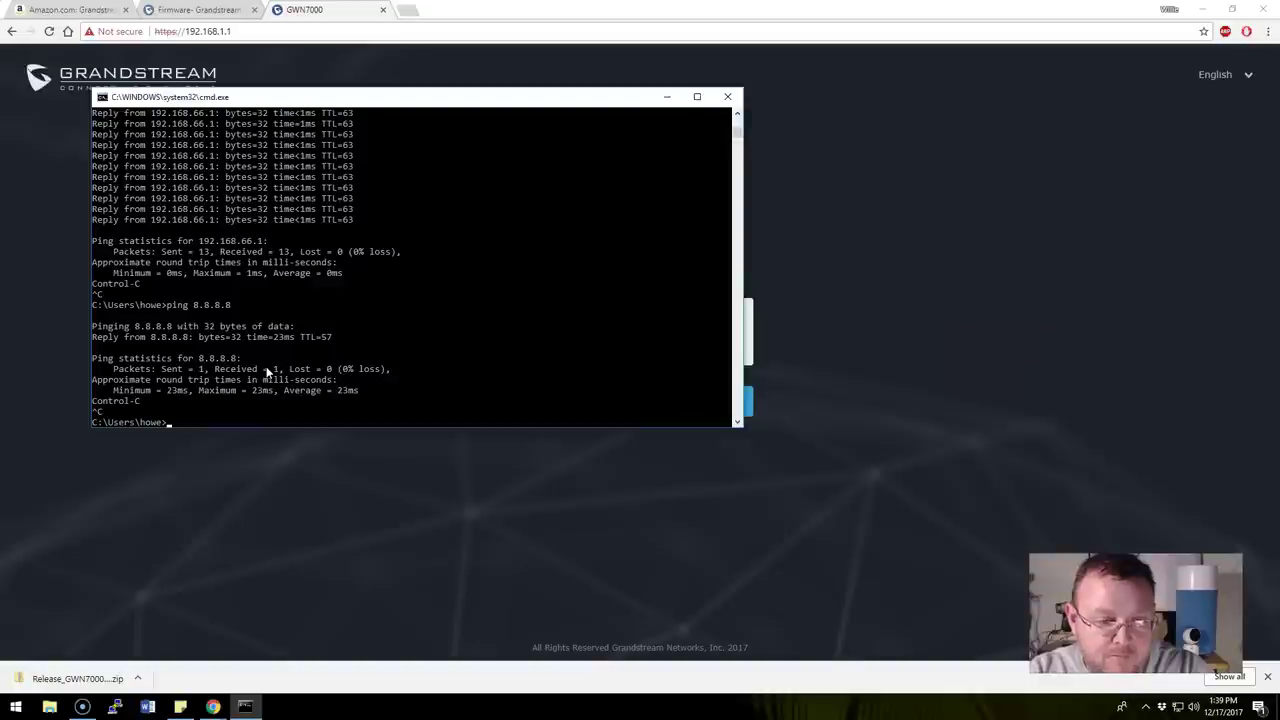
# Sign in to the router as admin with the account password, and save new administrator and user passwords
pyautogui.hotkey('alt', 'Tab')
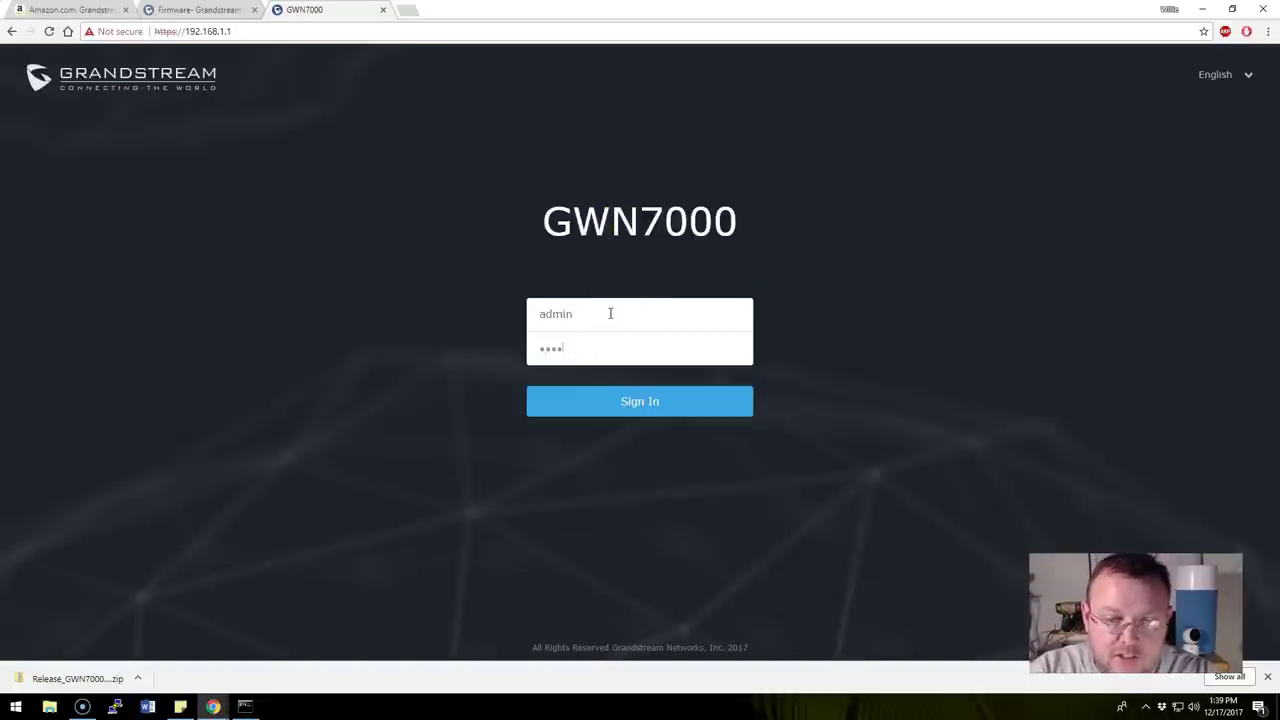
pyautogui.press('Return')
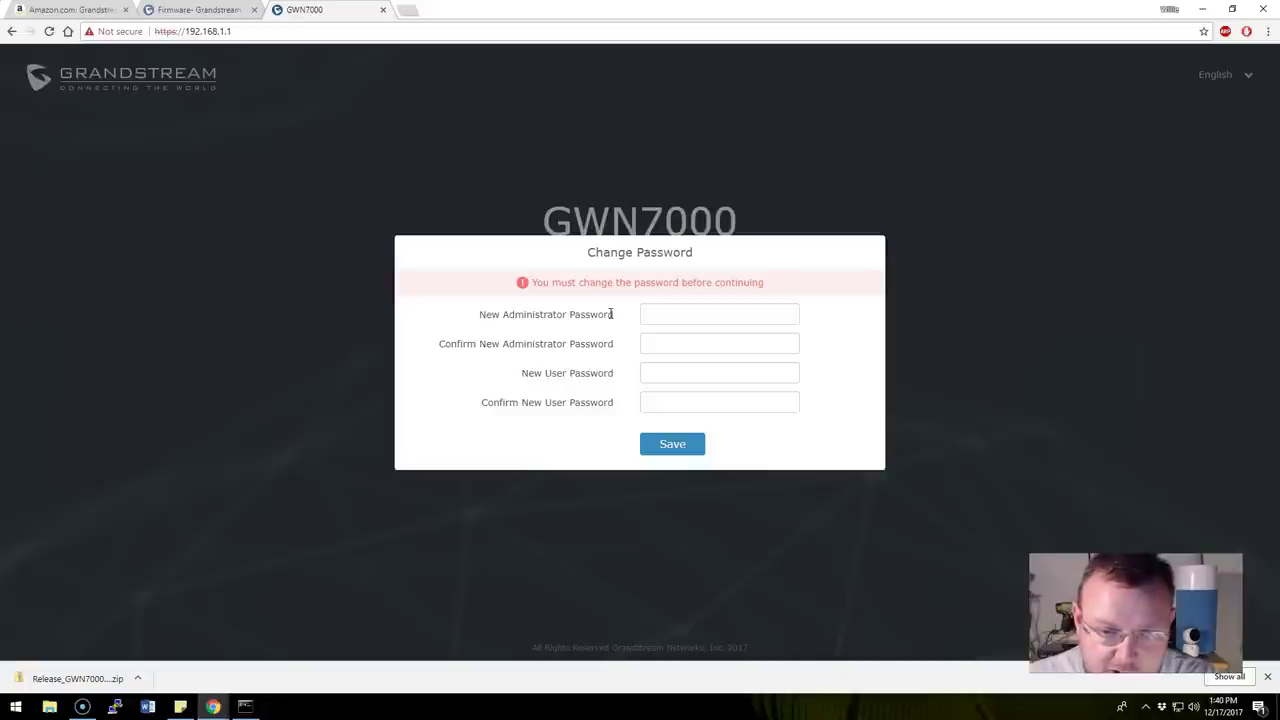
pyautogui.click(655, 316)
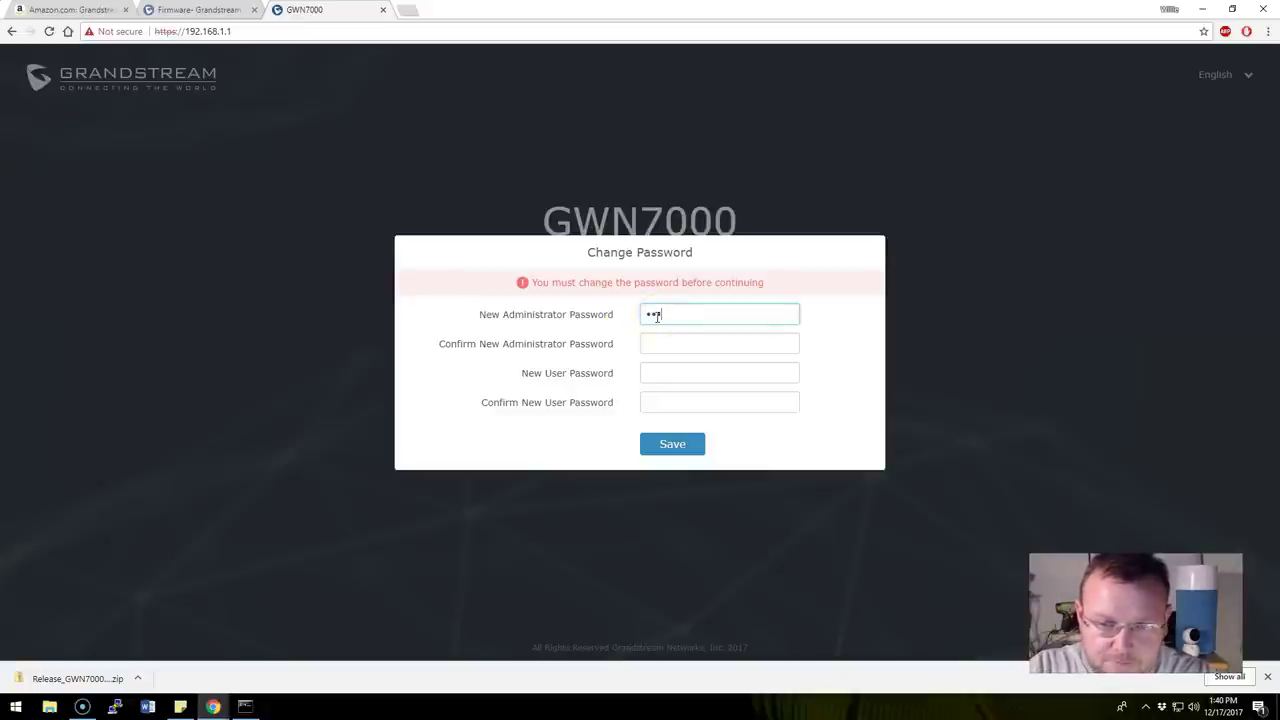
pyautogui.press('Tab')
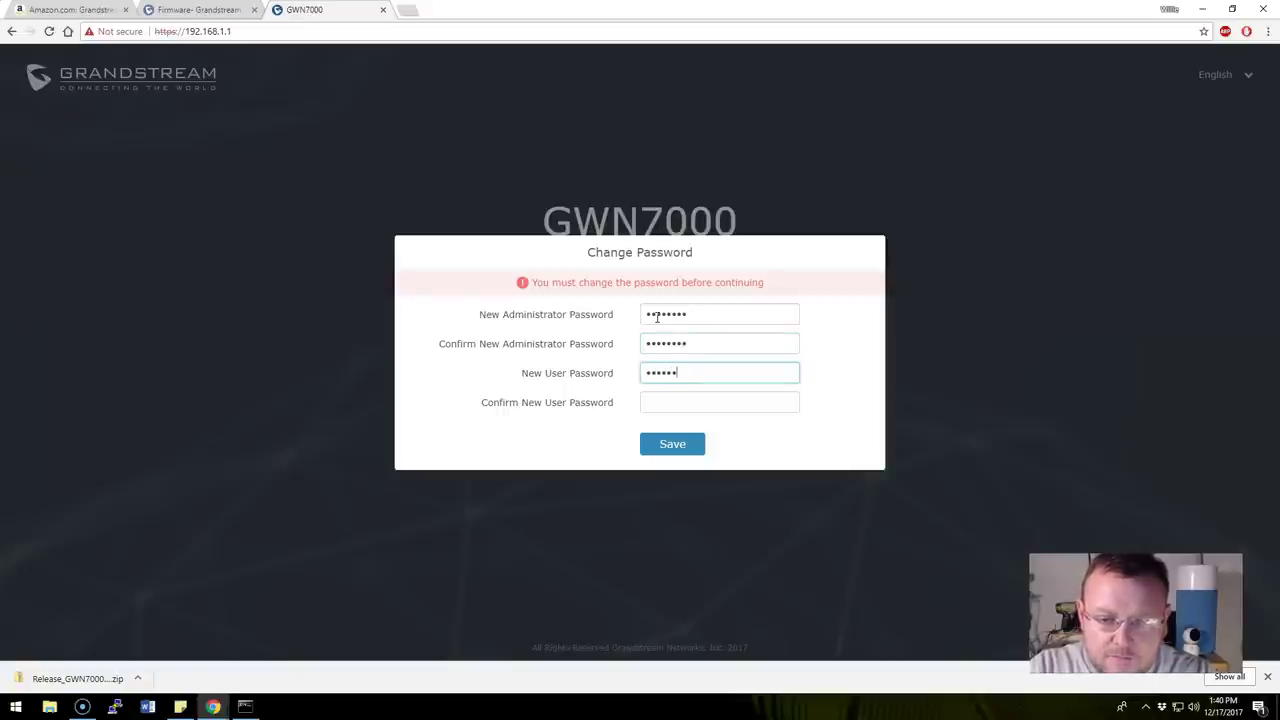
pyautogui.press('Tab')
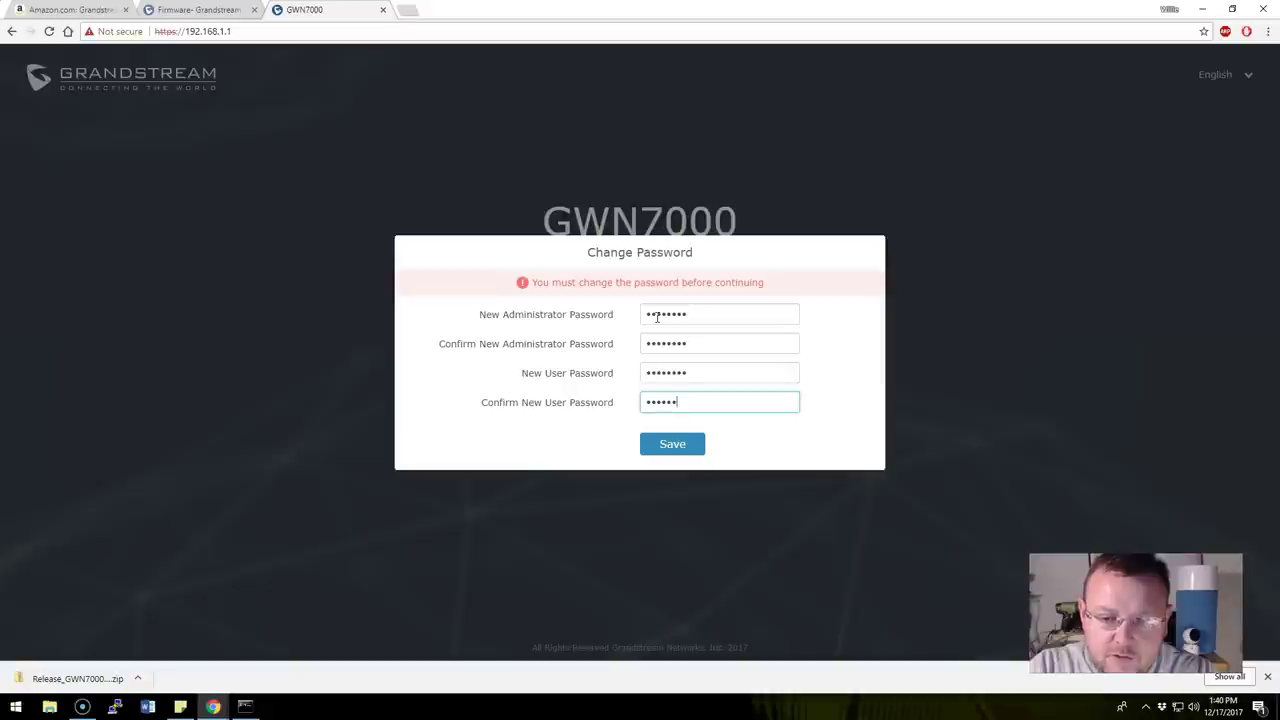
pyautogui.click(672, 445)
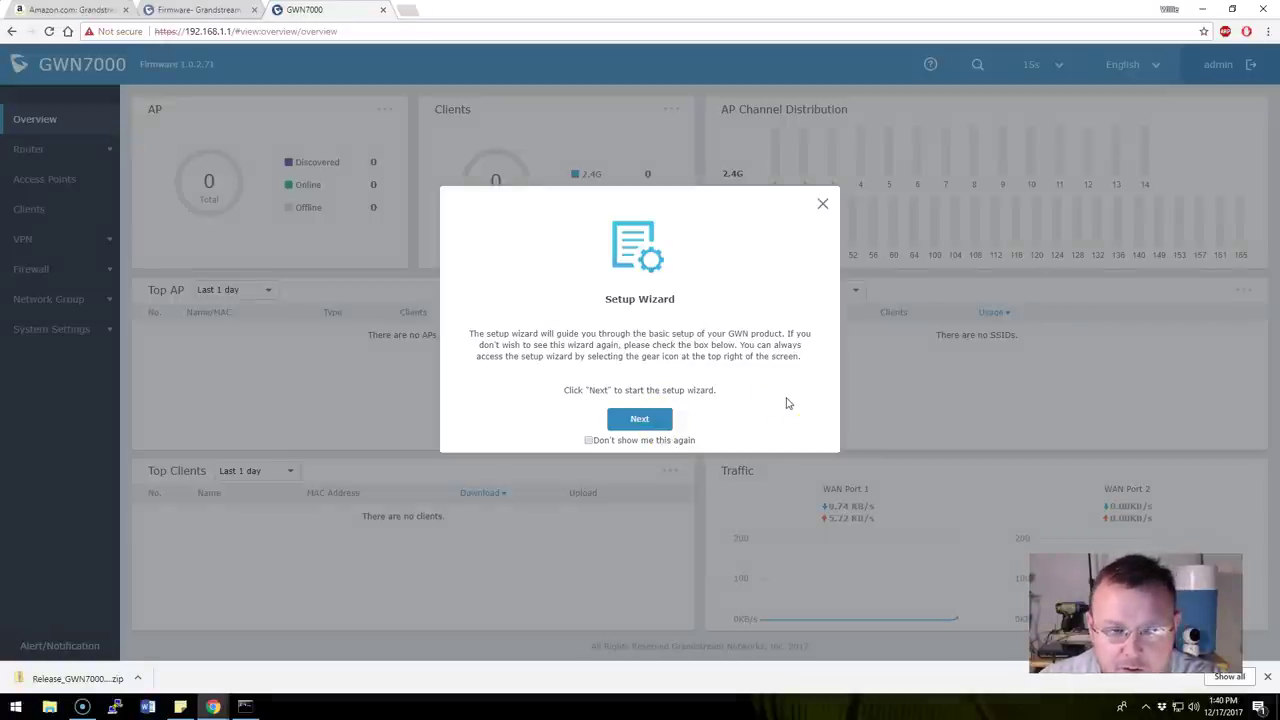
# Run the router's Setup Wizard through the WAN port, AP and network group pages with the existing settings, and complete it
pyautogui.click(626, 424)
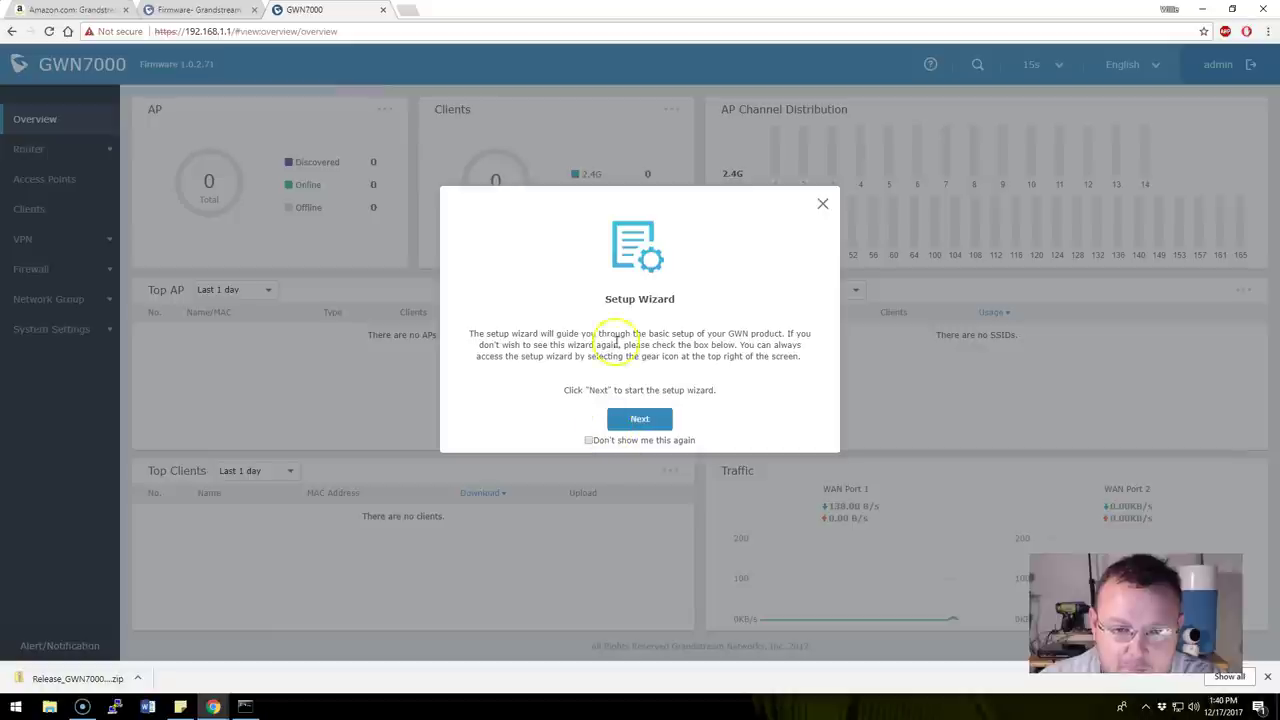
pyautogui.click(640, 420)
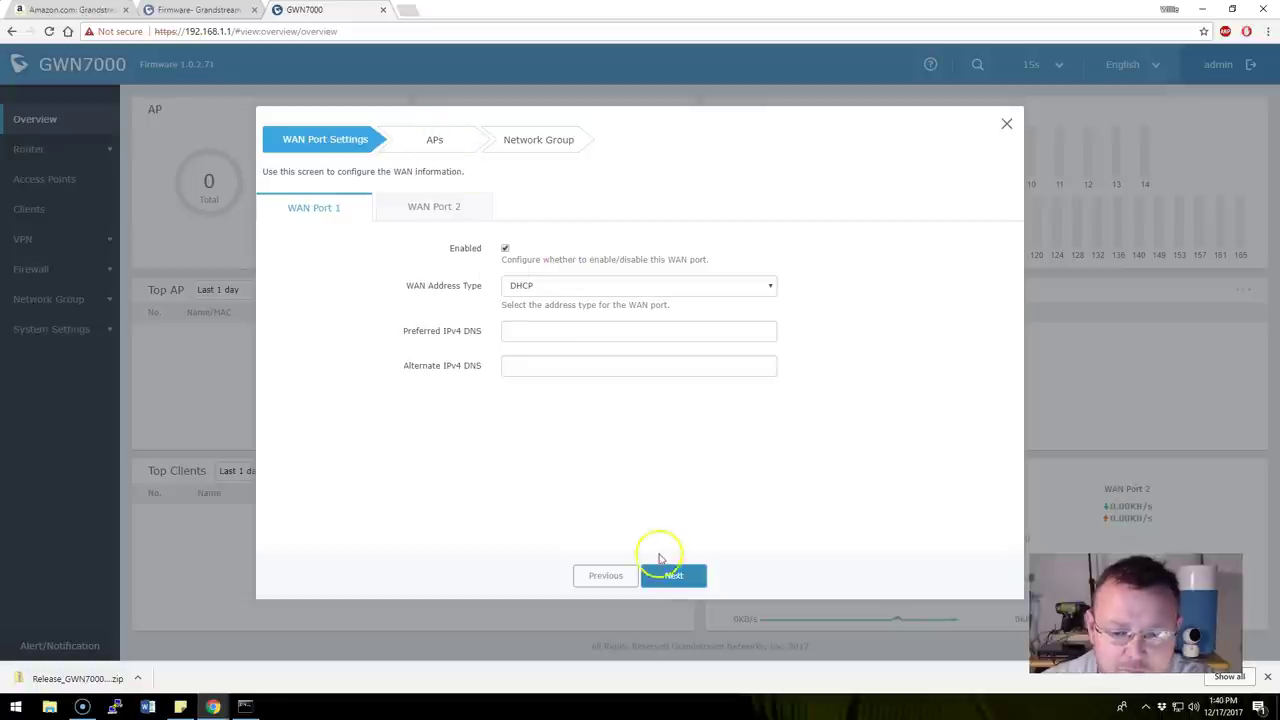
pyautogui.click(663, 576)
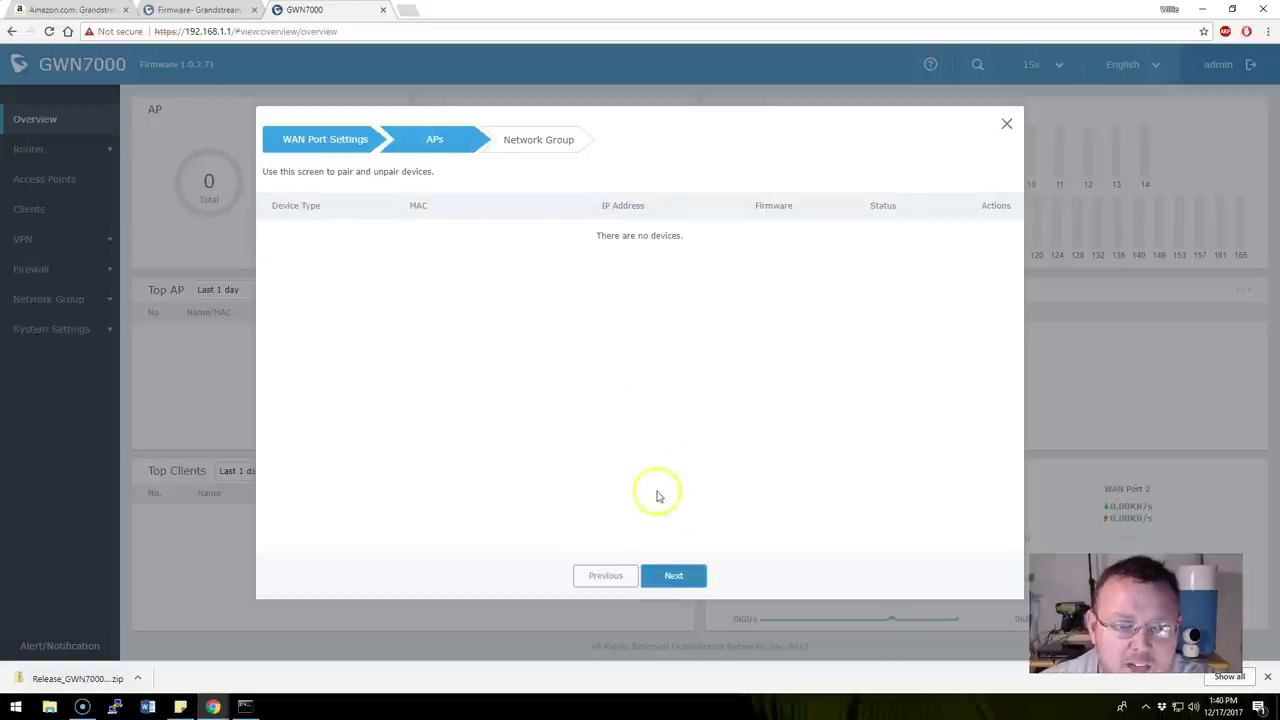
pyautogui.click(674, 572)
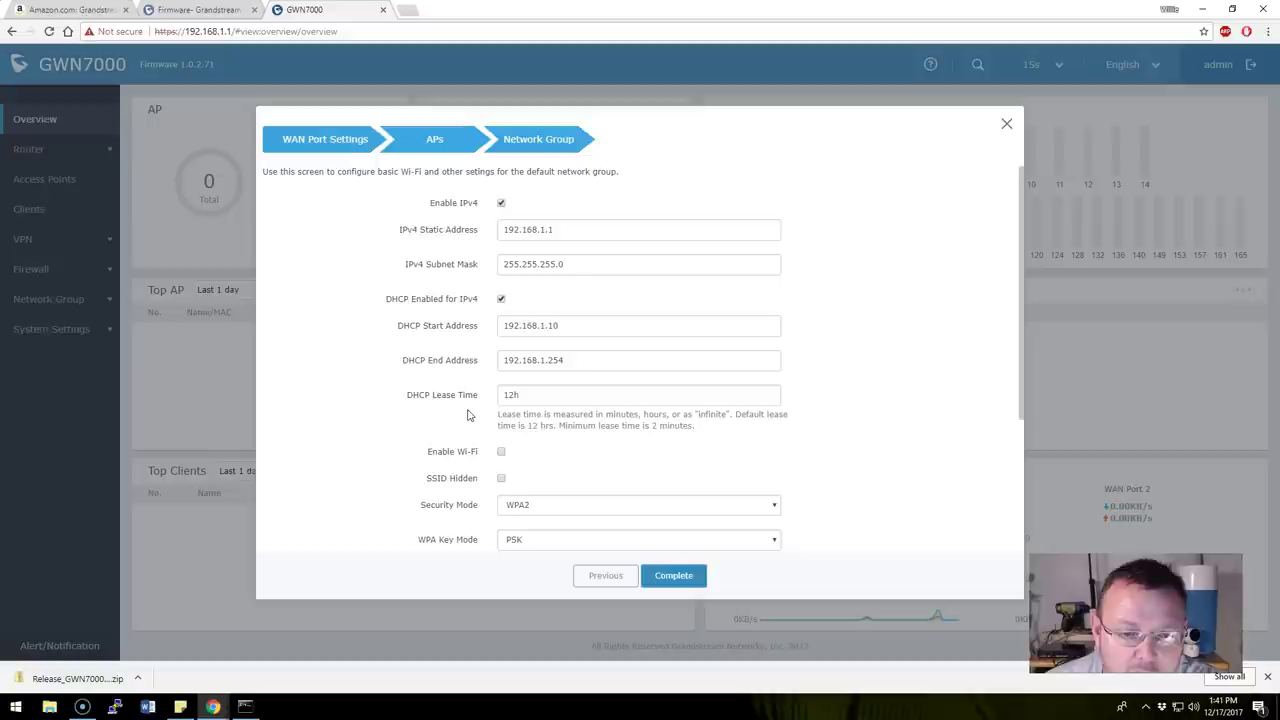
pyautogui.scroll(-1, 411, 445)
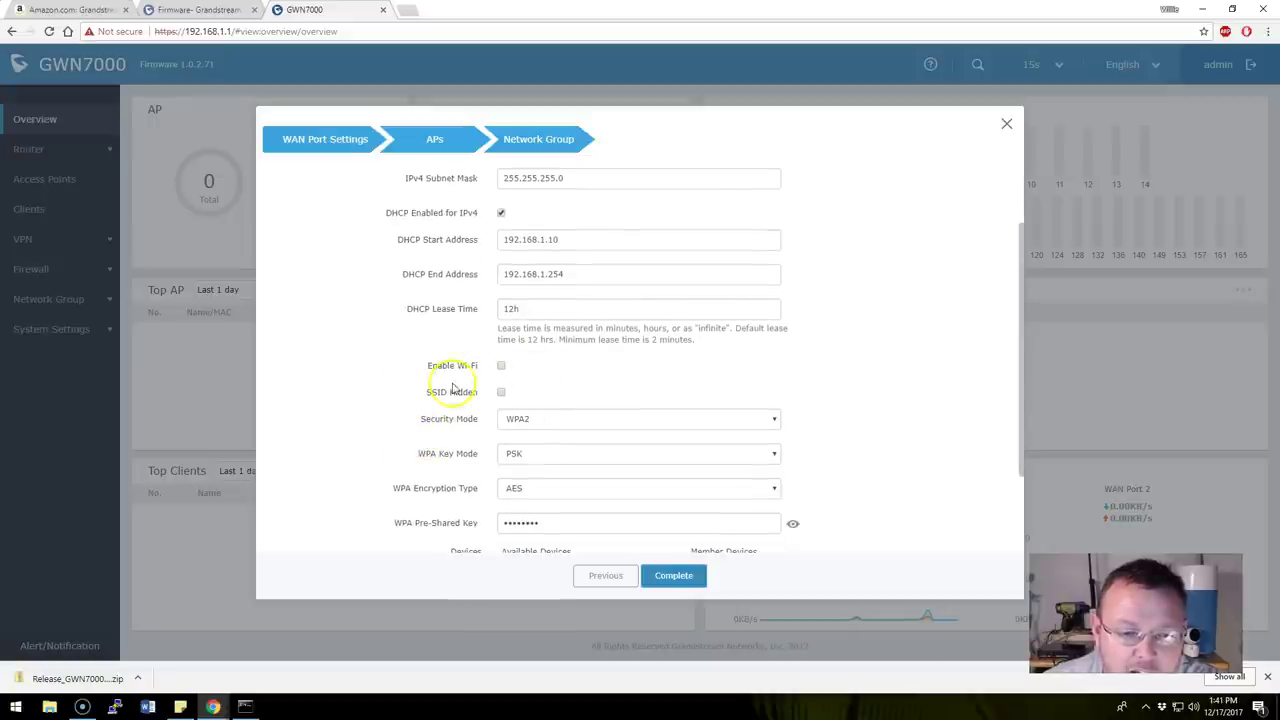
pyautogui.scroll(-1, 437, 440)
pyautogui.scroll(-1, 437, 440)
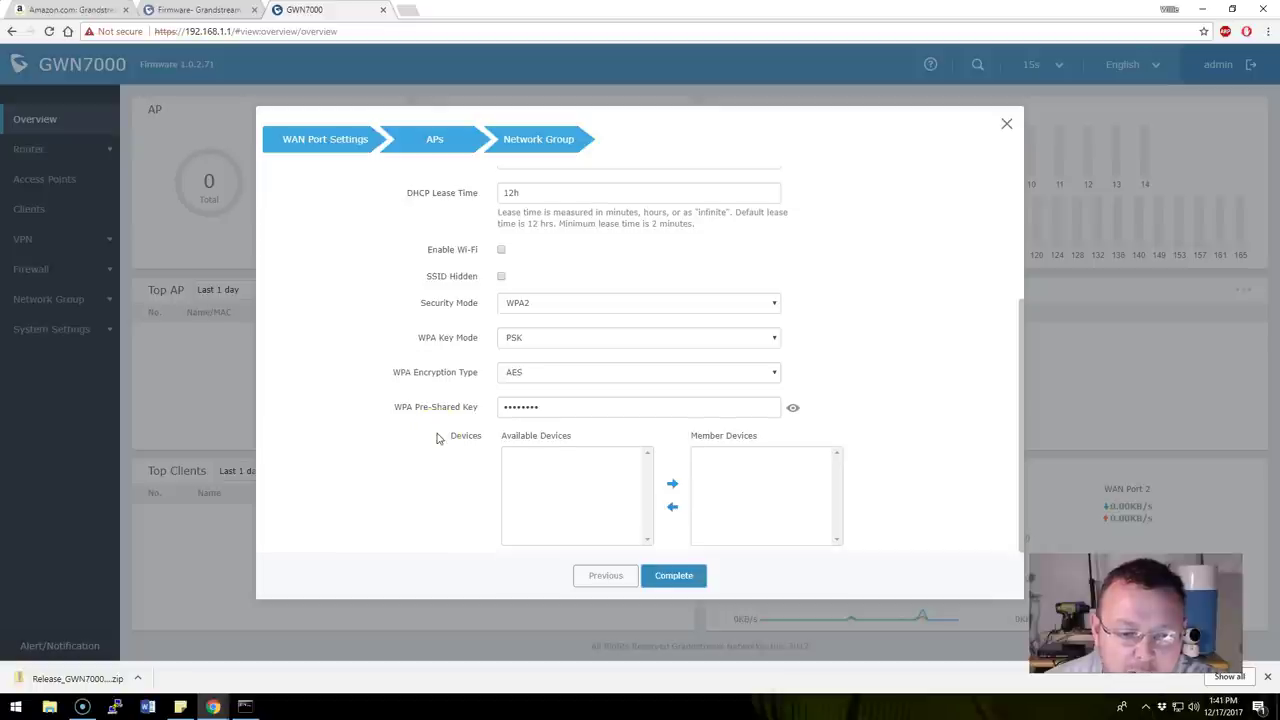
pyautogui.scroll(2, 437, 440)
pyautogui.scroll(-2, 432, 515)
pyautogui.click(698, 575)
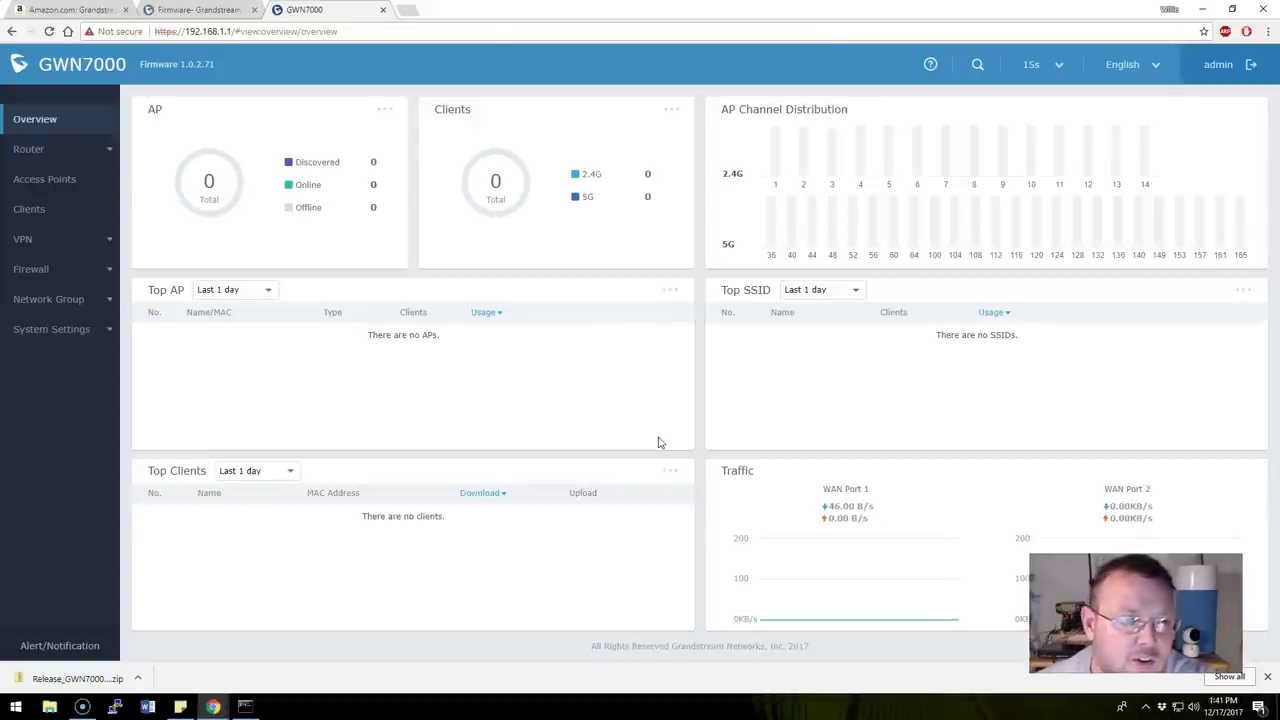
# Examine the GWN7000 firmware entry on Grandstream's firmware page and return to the router's overview
pyautogui.click(227, 13)
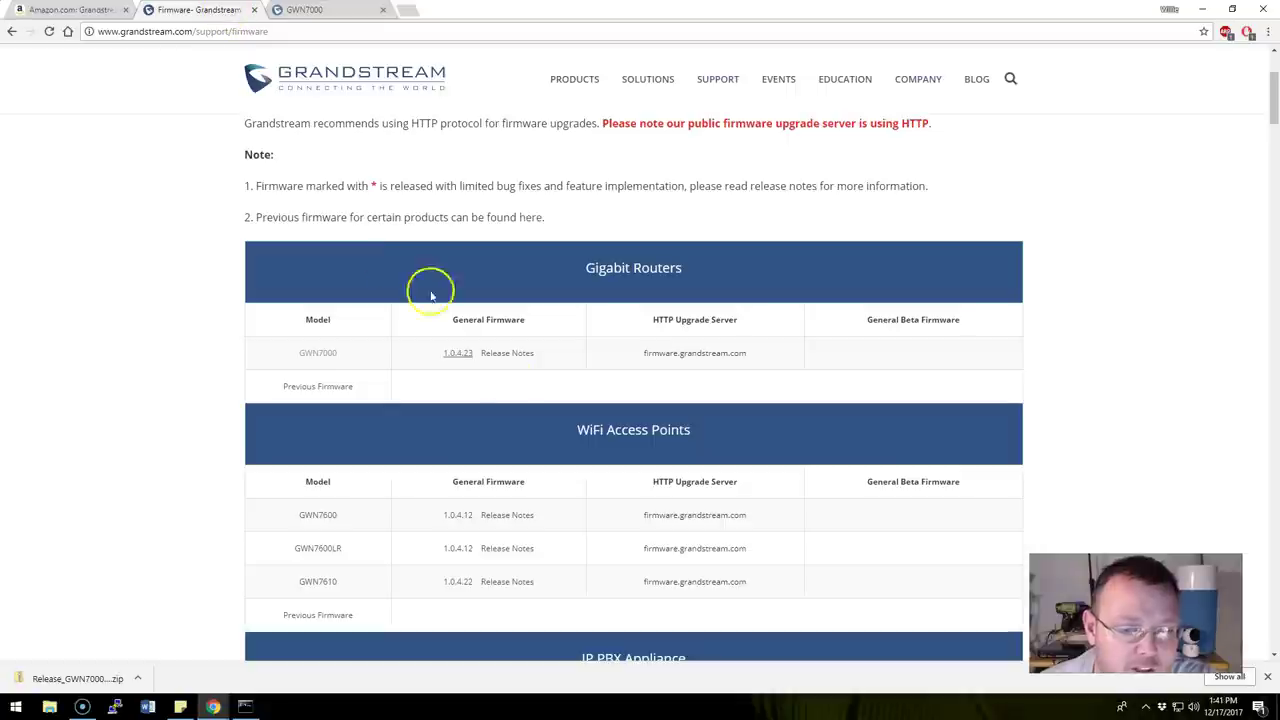
pyautogui.scroll(-2, 517, 438)
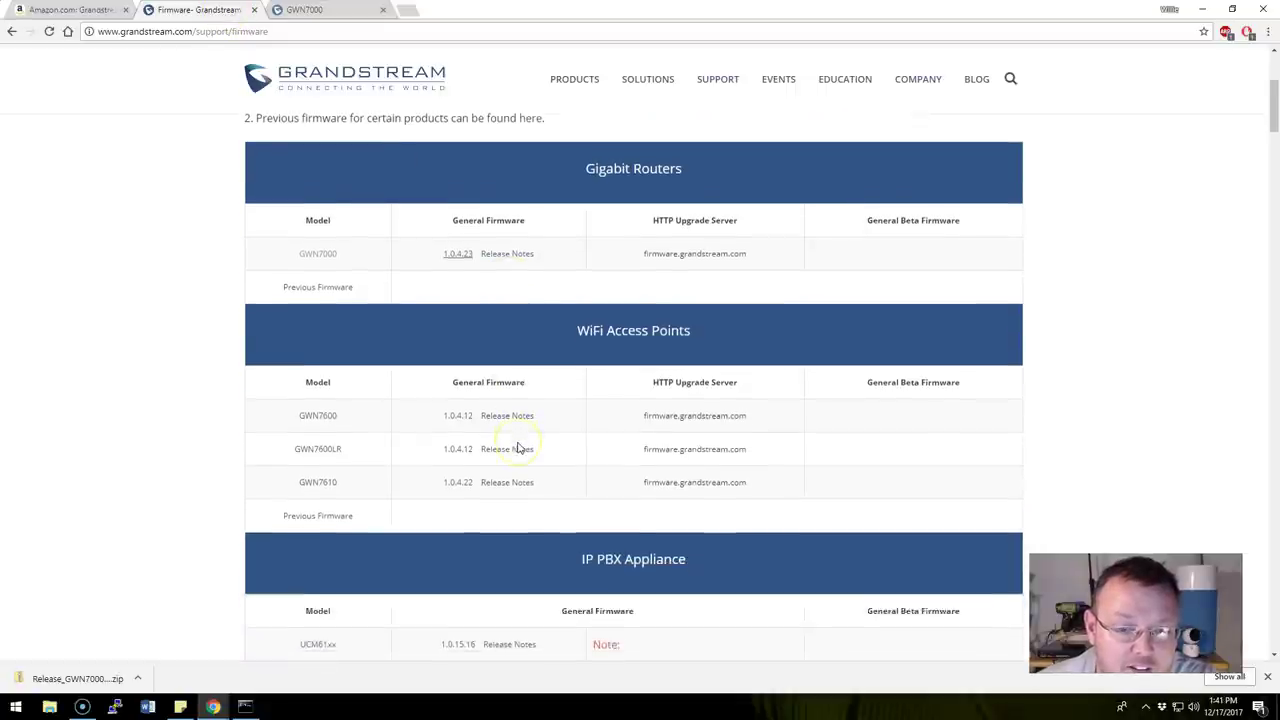
pyautogui.scroll(4, 517, 441)
pyautogui.scroll(-3, 505, 555)
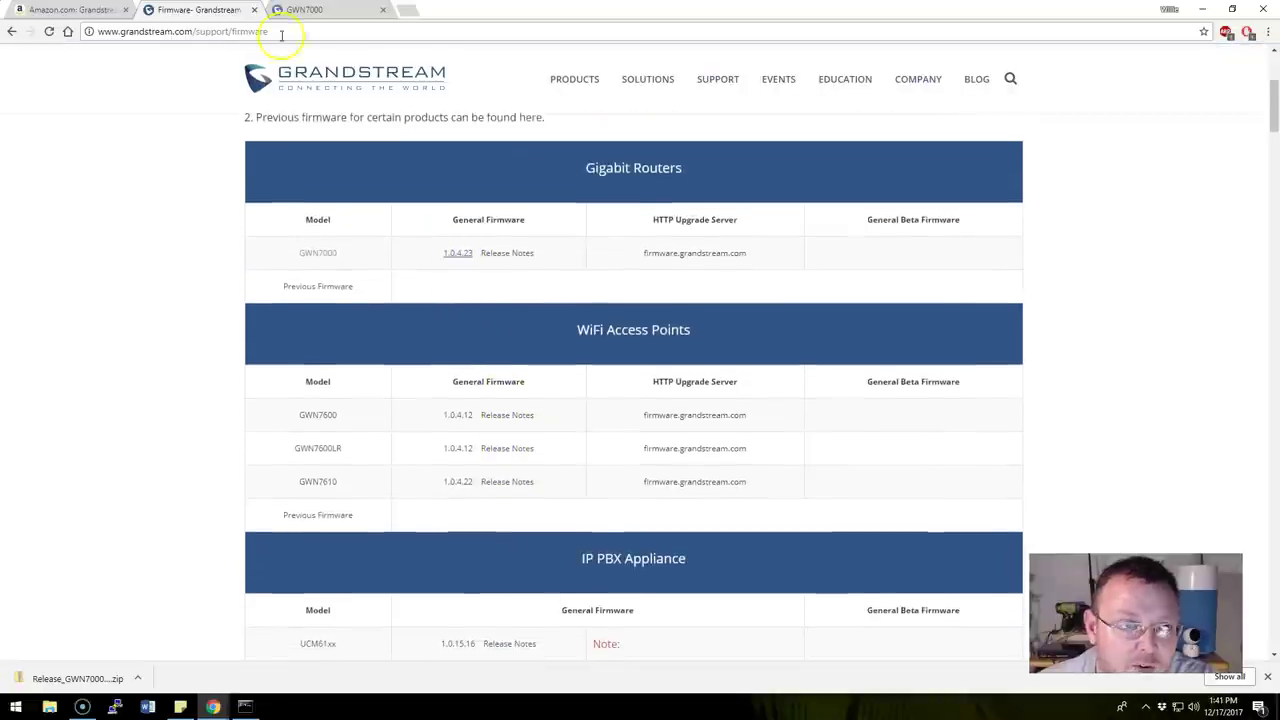
pyautogui.click(325, 11)
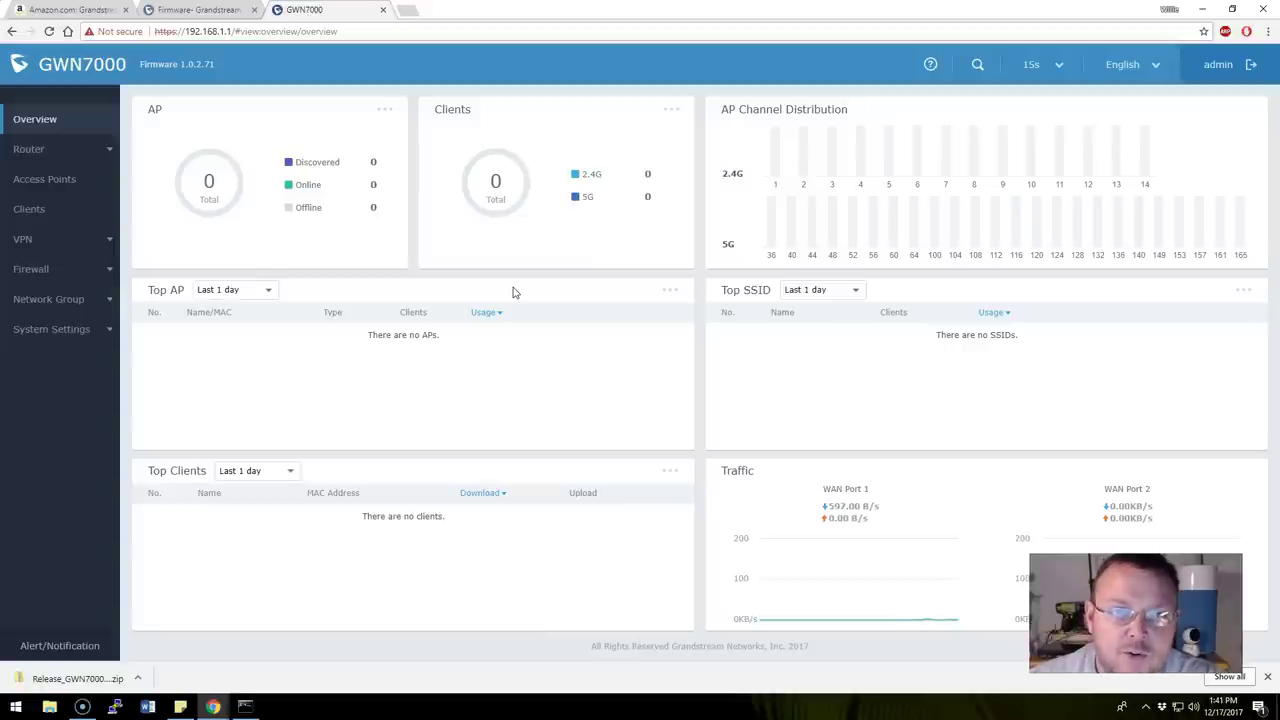
# Open the router's Maintenance upgrade settings and set Upgrade Via to HTTPS
pyautogui.click(104, 330)
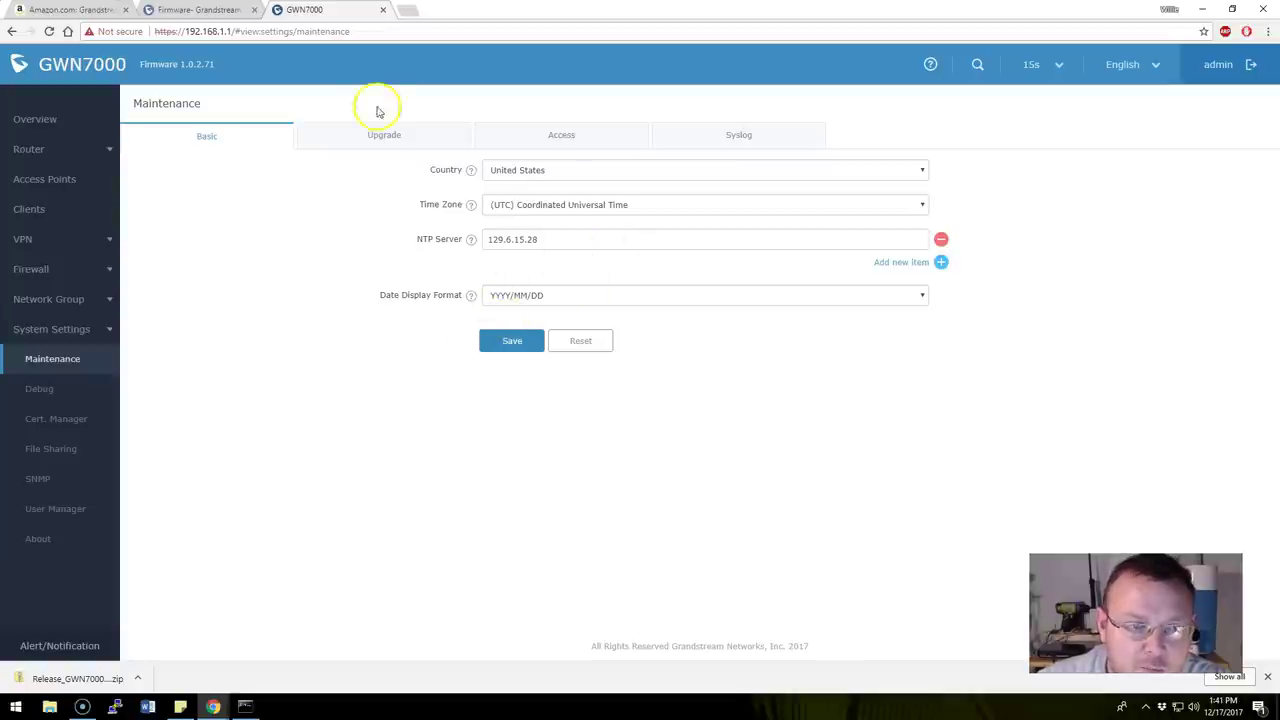
pyautogui.click(375, 137)
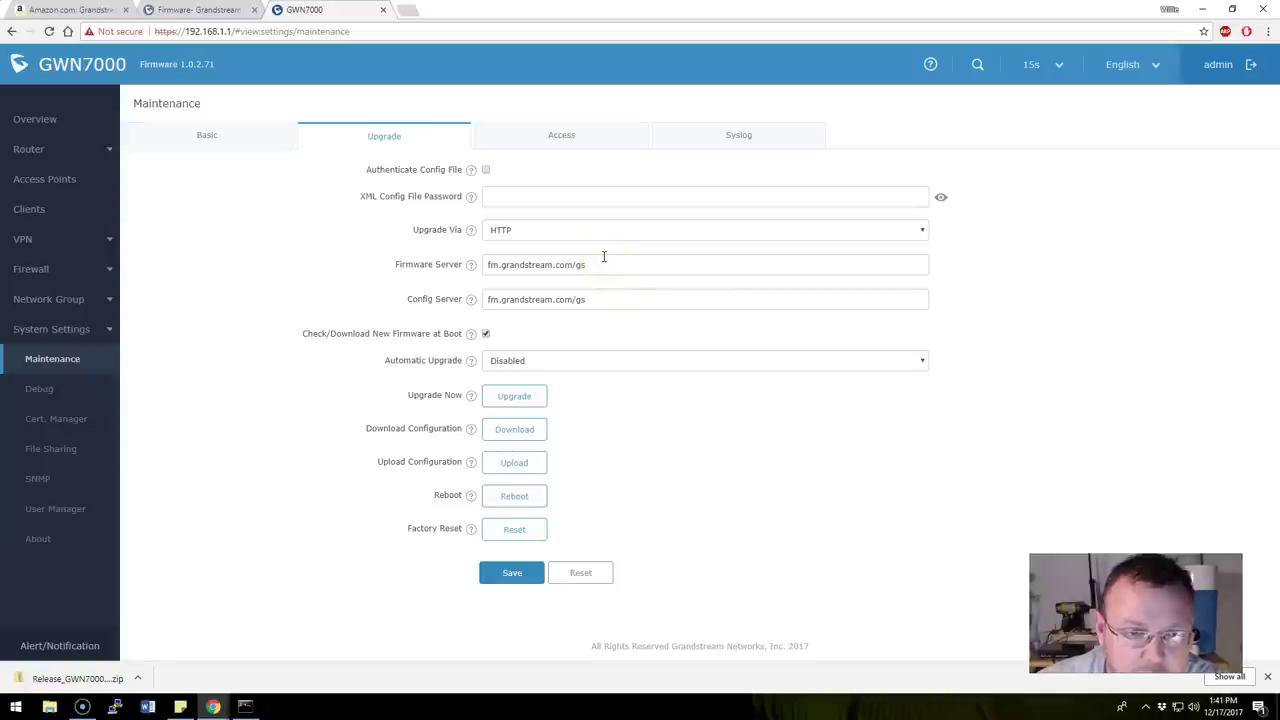
pyautogui.click(910, 228)
pyautogui.click(910, 230)
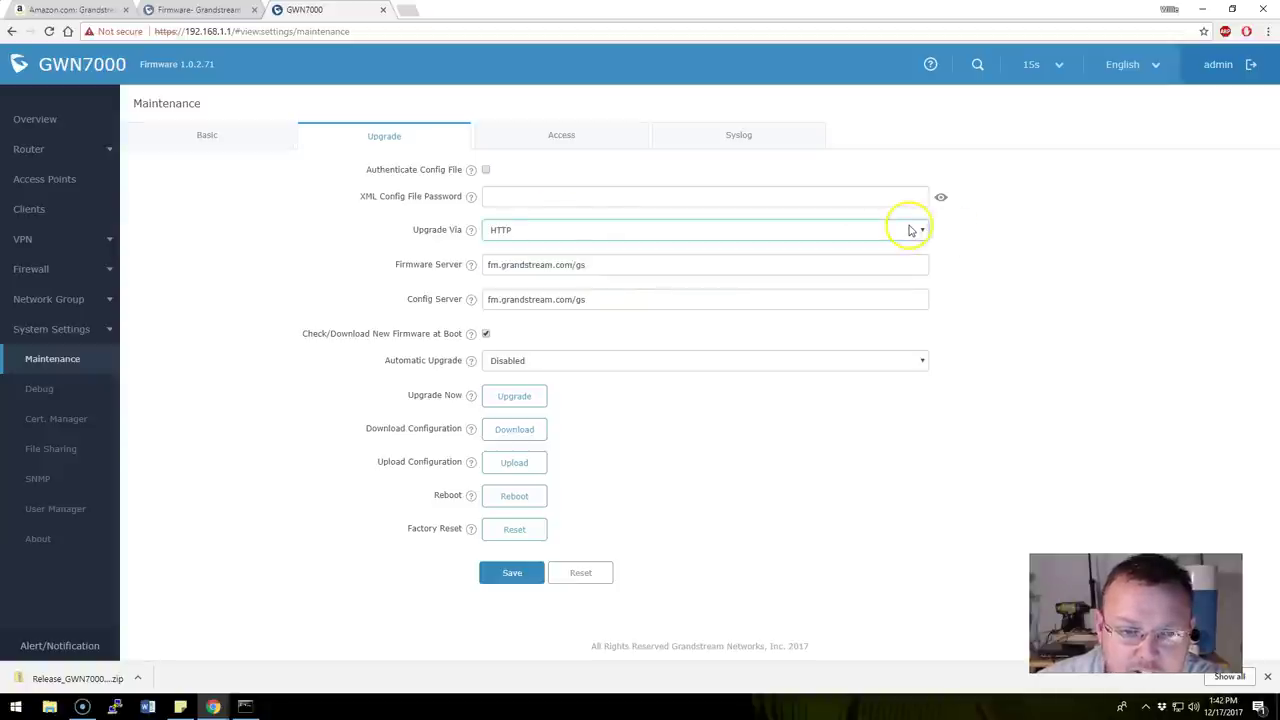
pyautogui.click(912, 231)
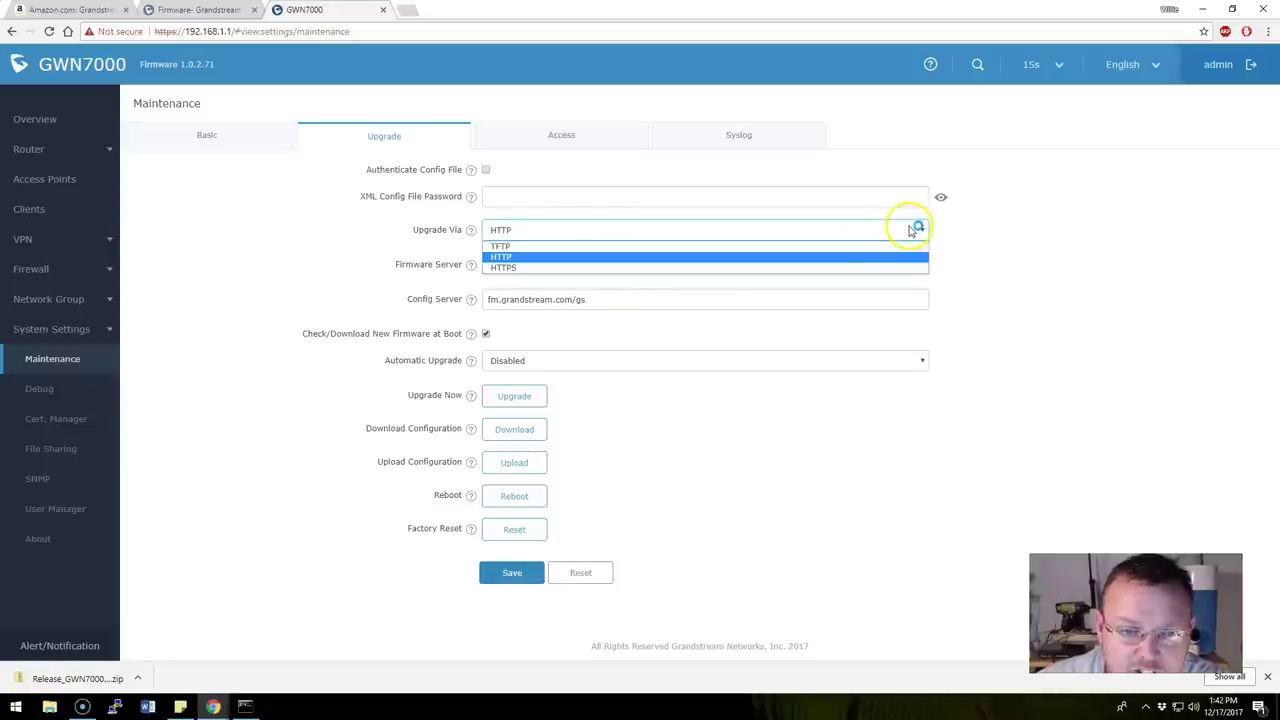
pyautogui.click(594, 268)
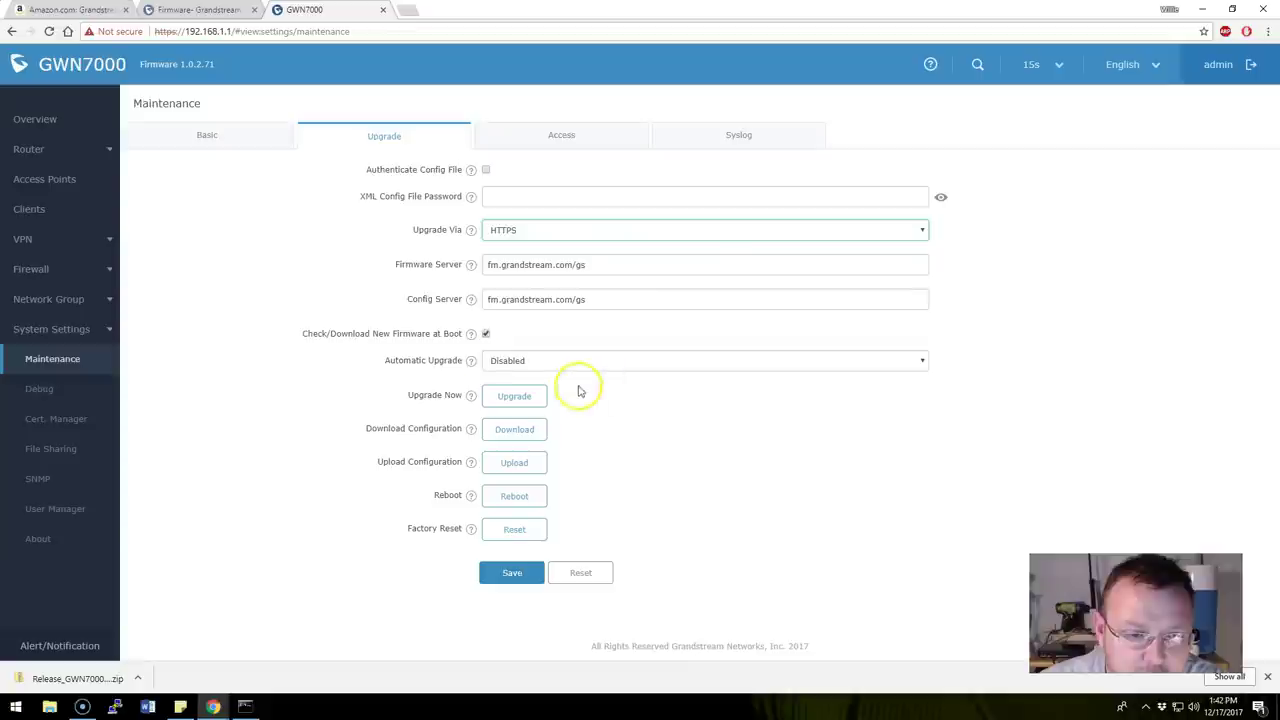
# Try to upgrade the router's firmware immediately over HTTPS and dismiss the resulting notice
pyautogui.moveTo(468, 399)
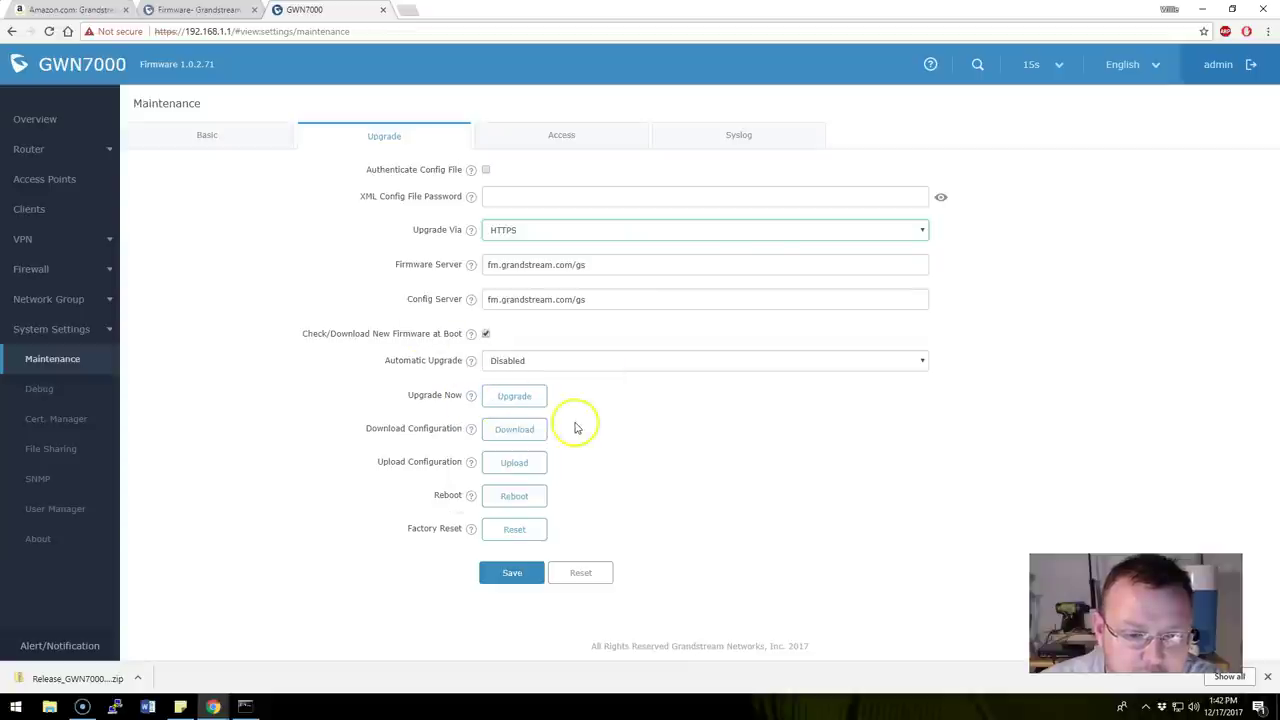
pyautogui.click(513, 397)
pyautogui.click(598, 178)
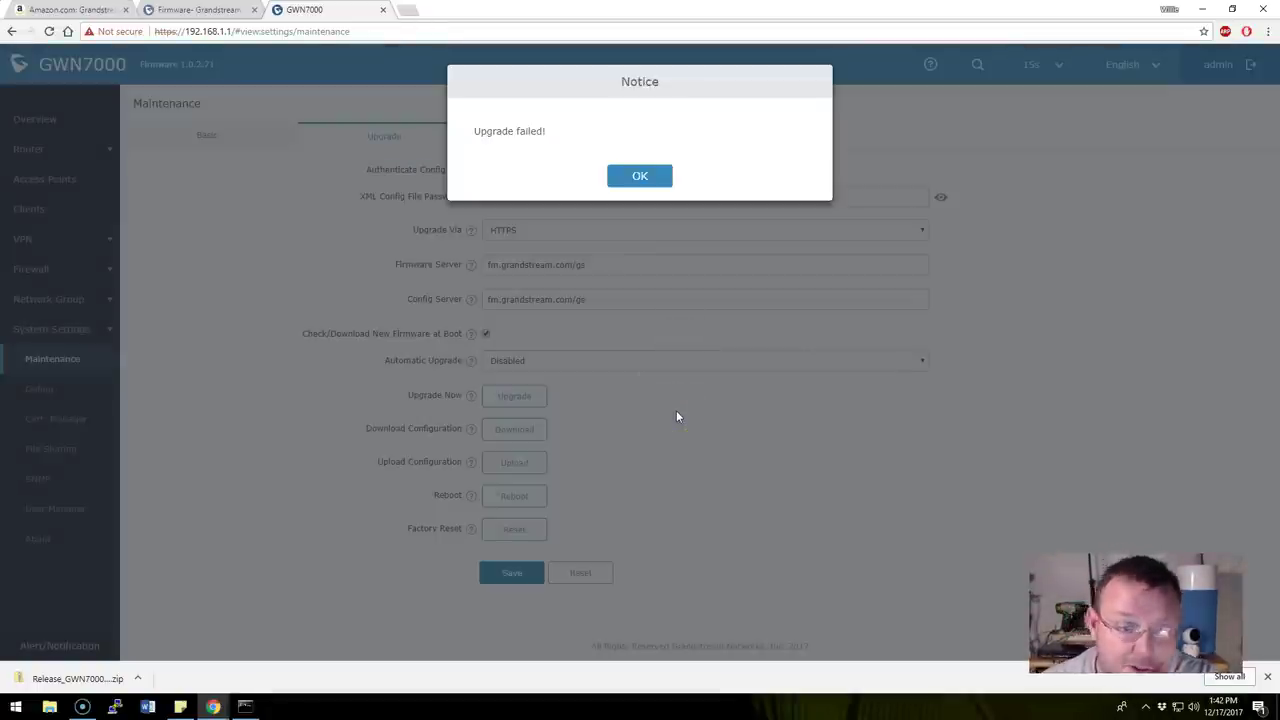
pyautogui.click(614, 174)
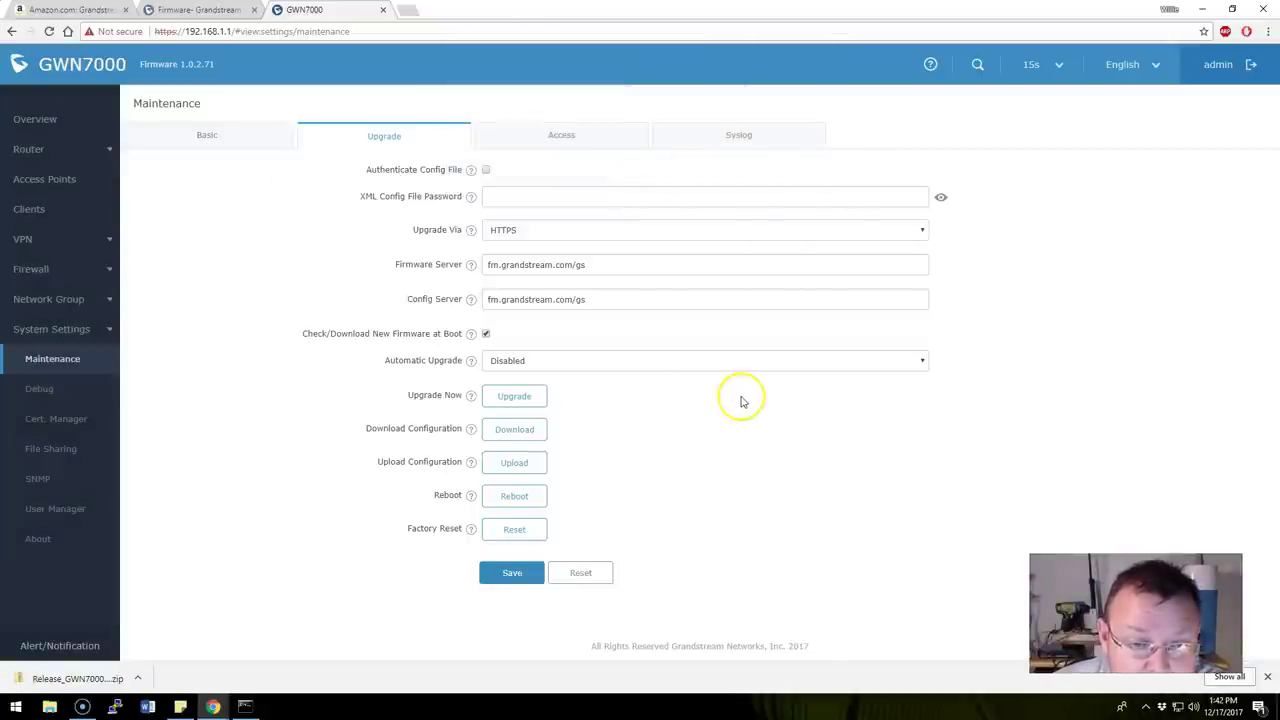
# Check the available Automatic Upgrade schedule options without changing the selection
pyautogui.click(686, 361)
pyautogui.click(684, 361)
pyautogui.click(686, 360)
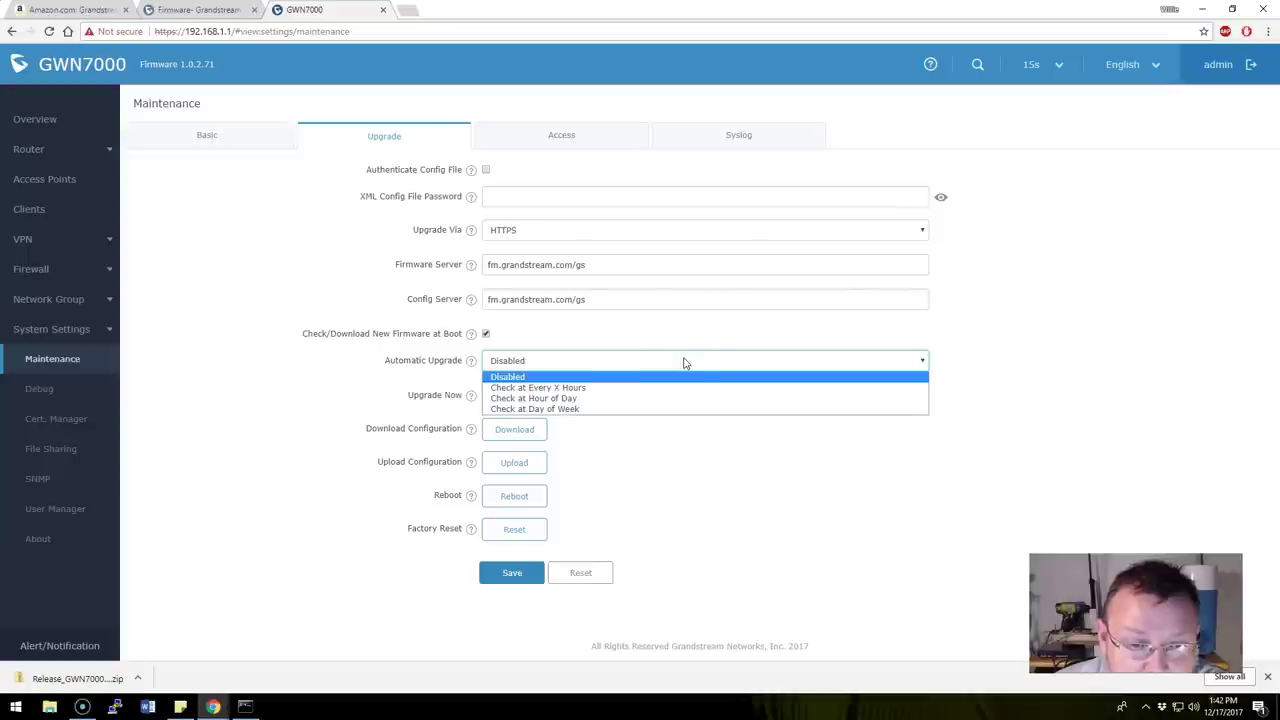
pyautogui.click(619, 475)
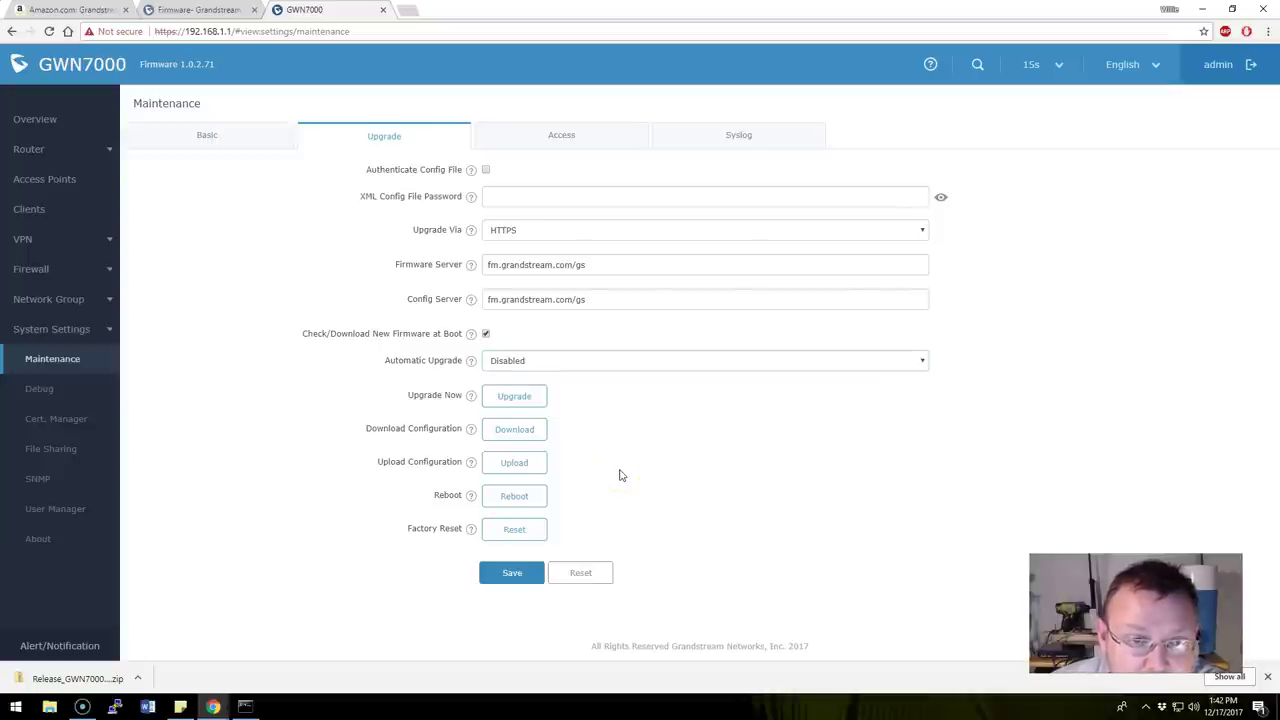
# Set Upgrade Via to HTTP in the router's upgrade settings
pyautogui.click(736, 233)
pyautogui.click(668, 252)
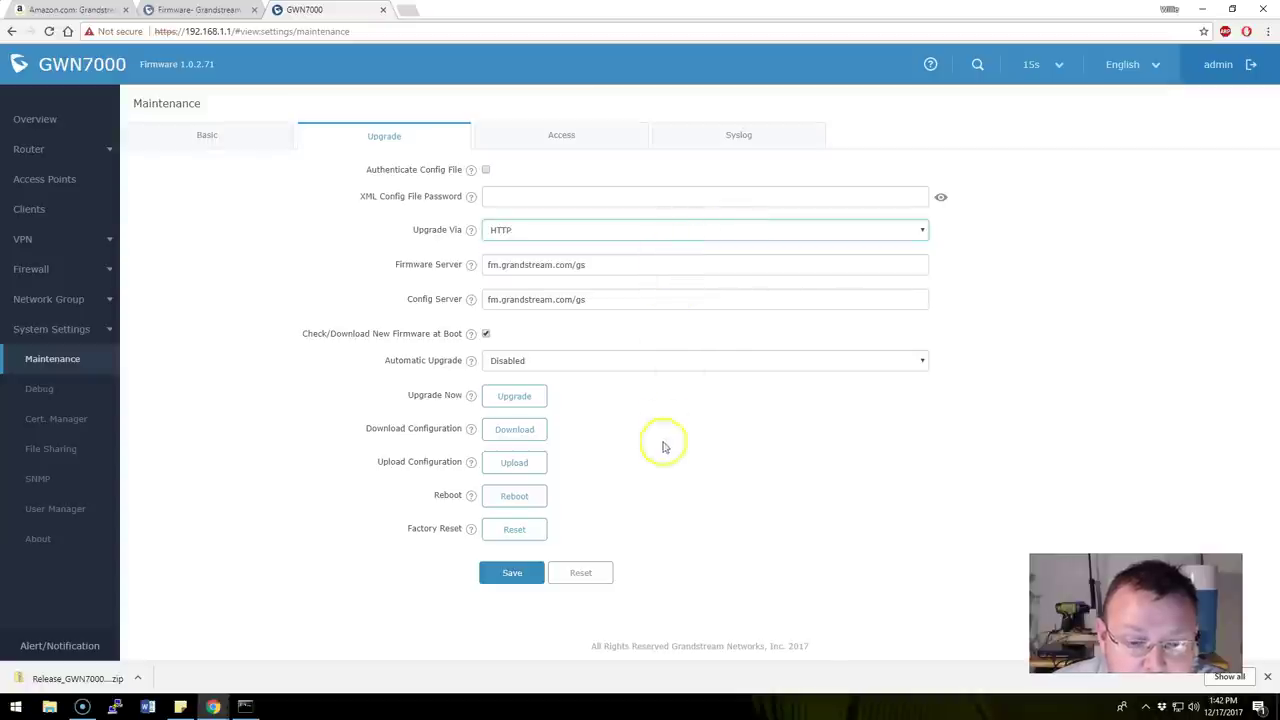
# Save and apply the HTTP upgrade setting, and try an immediate firmware upgrade, dismissing the resulting notice
pyautogui.click(513, 572)
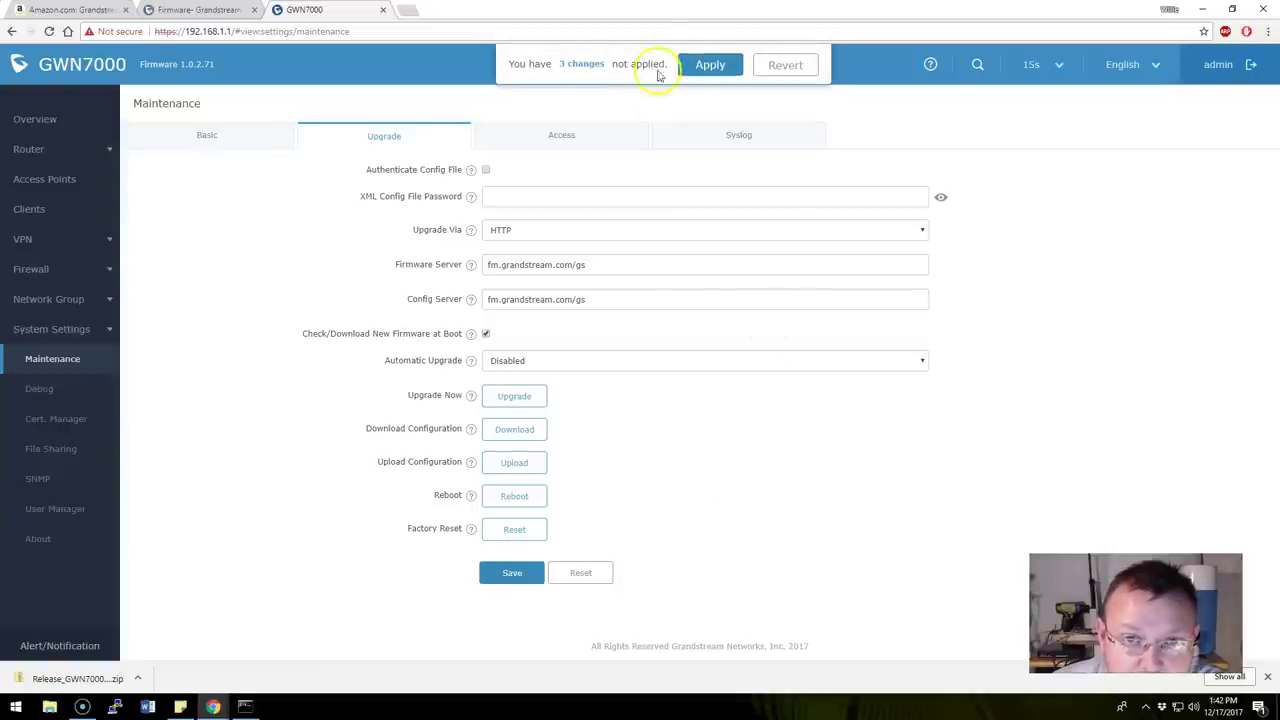
pyautogui.click(707, 64)
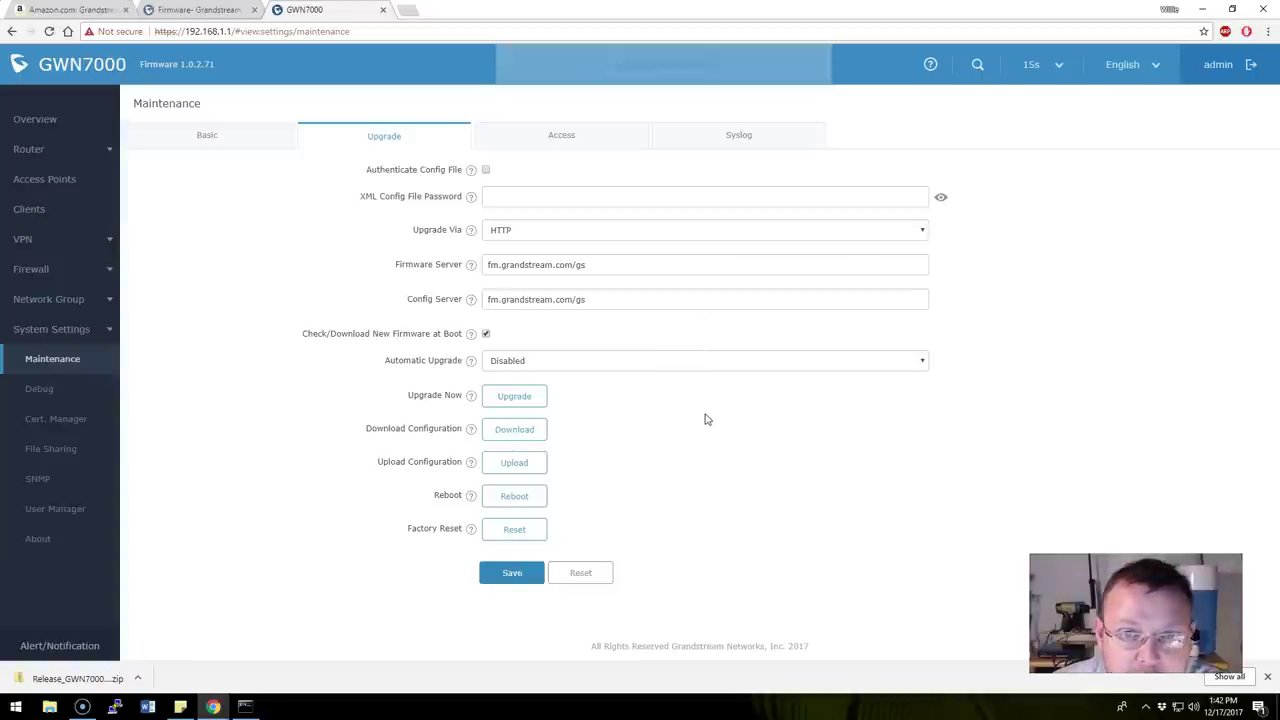
pyautogui.click(520, 397)
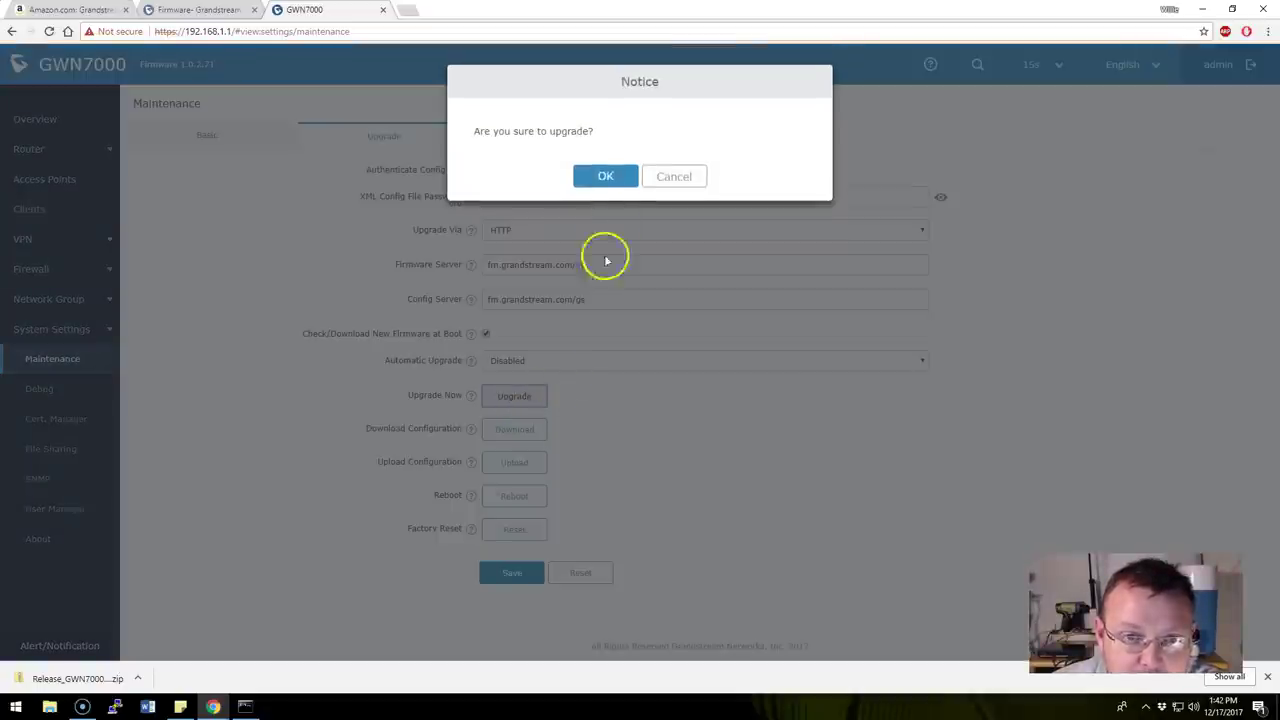
pyautogui.click(604, 178)
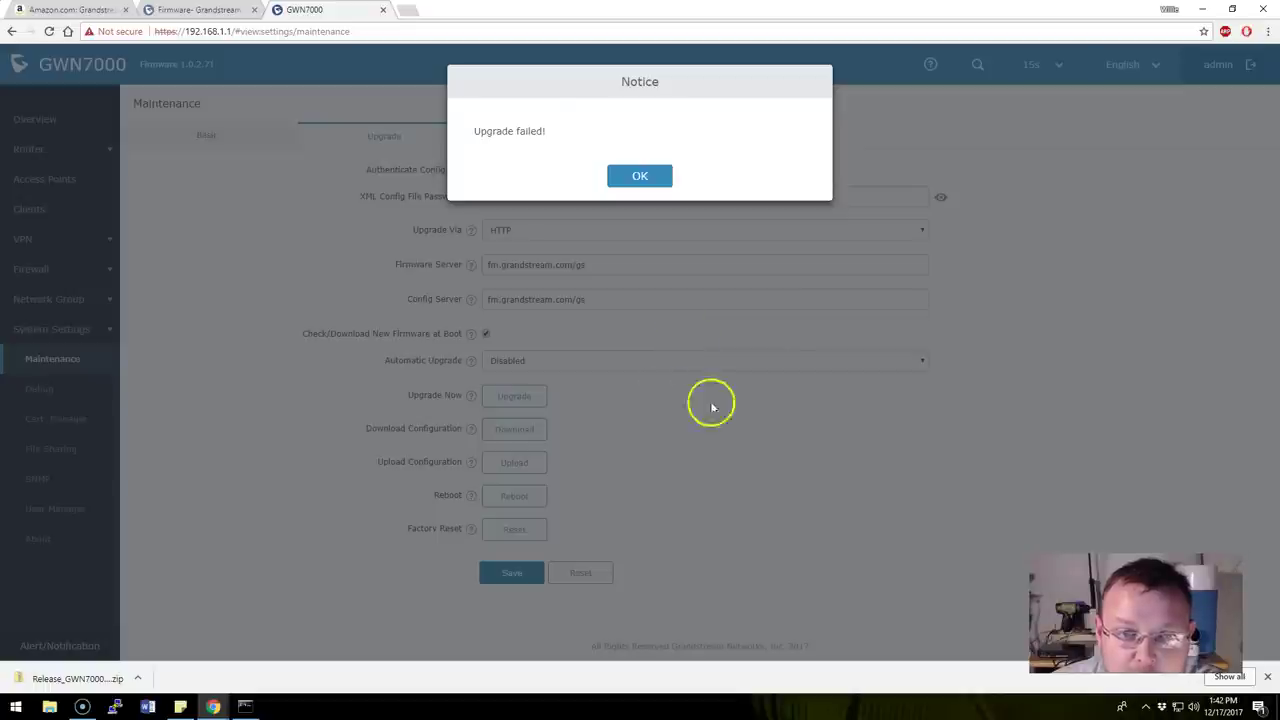
pyautogui.click(645, 176)
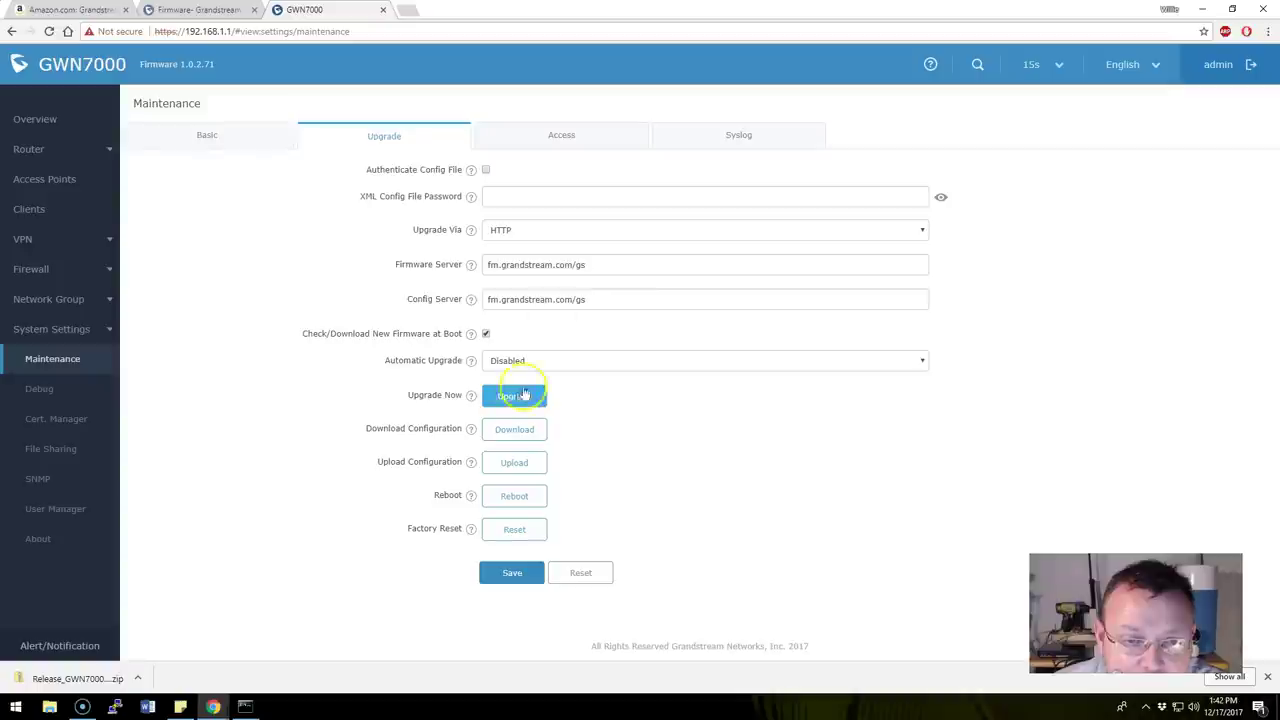
# Keep Upgrade Via on HTTP and copy the GWN7000 firmware 1.0.4.23 link address from Grandstream's firmware page
pyautogui.click(566, 229)
pyautogui.click(548, 246)
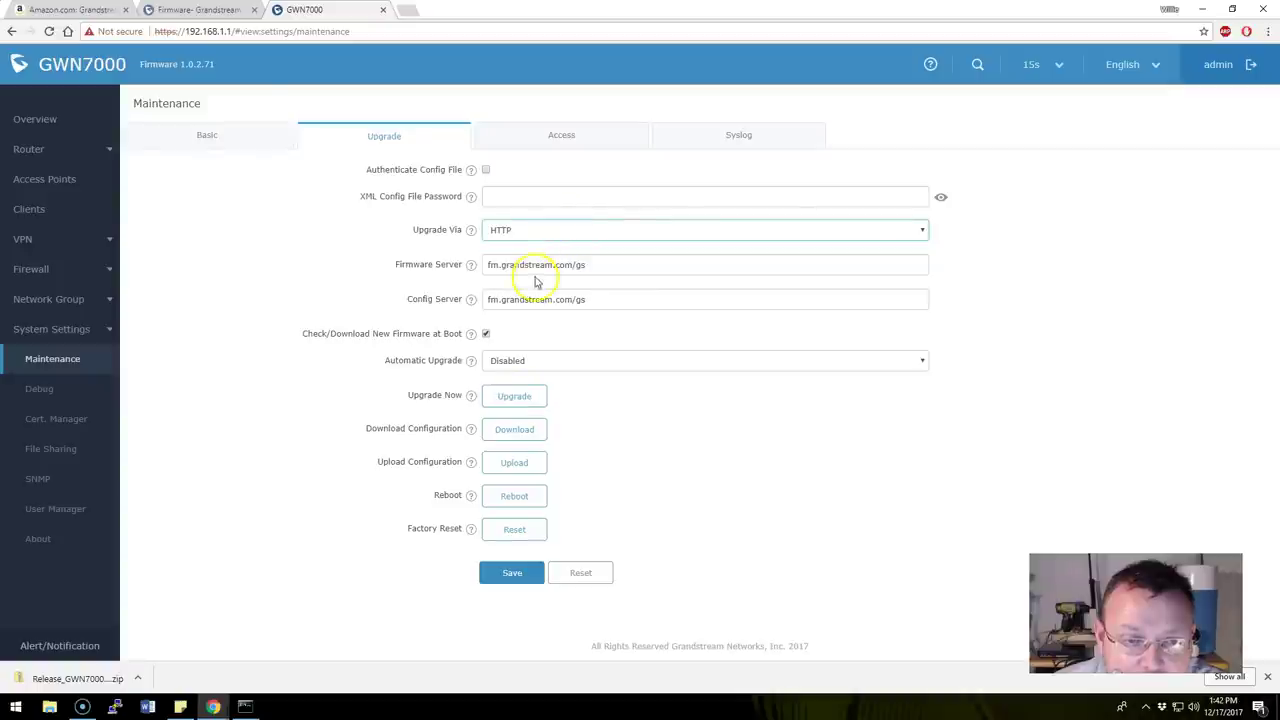
pyautogui.click(198, 12)
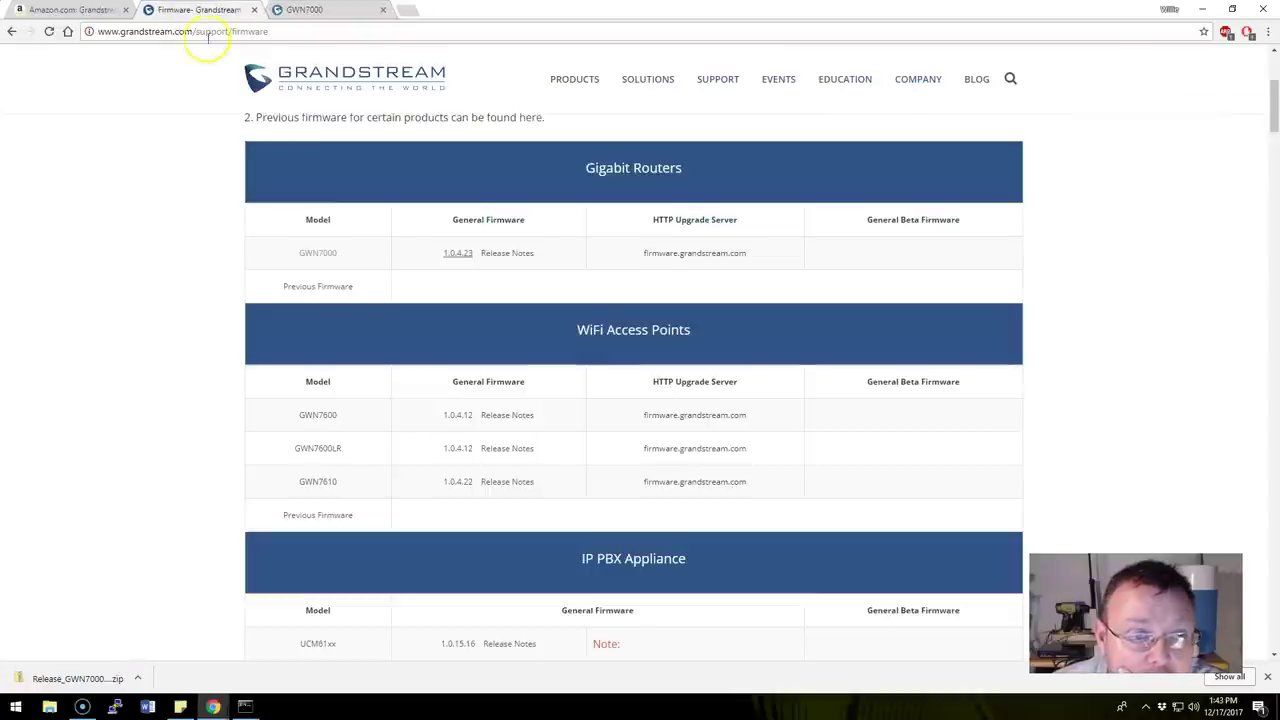
pyautogui.rightClick(458, 259)
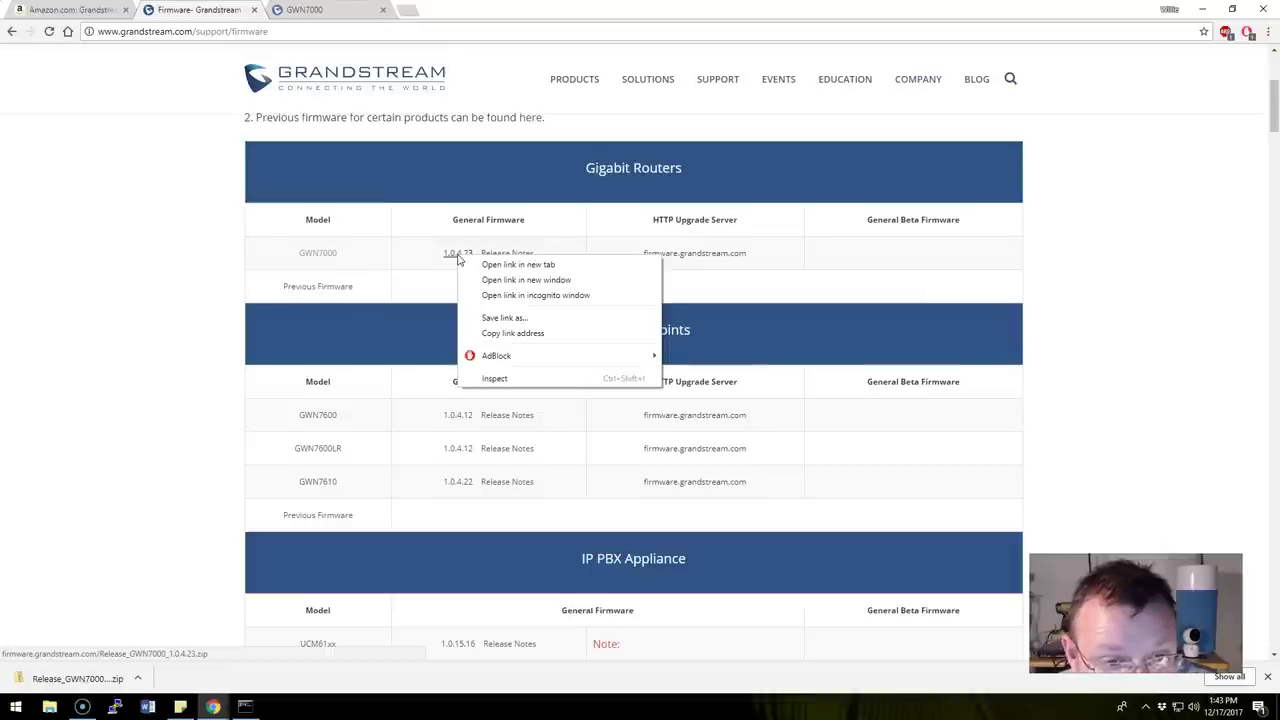
pyautogui.click(501, 337)
pyautogui.hotkey('ctrl', 'Tab')
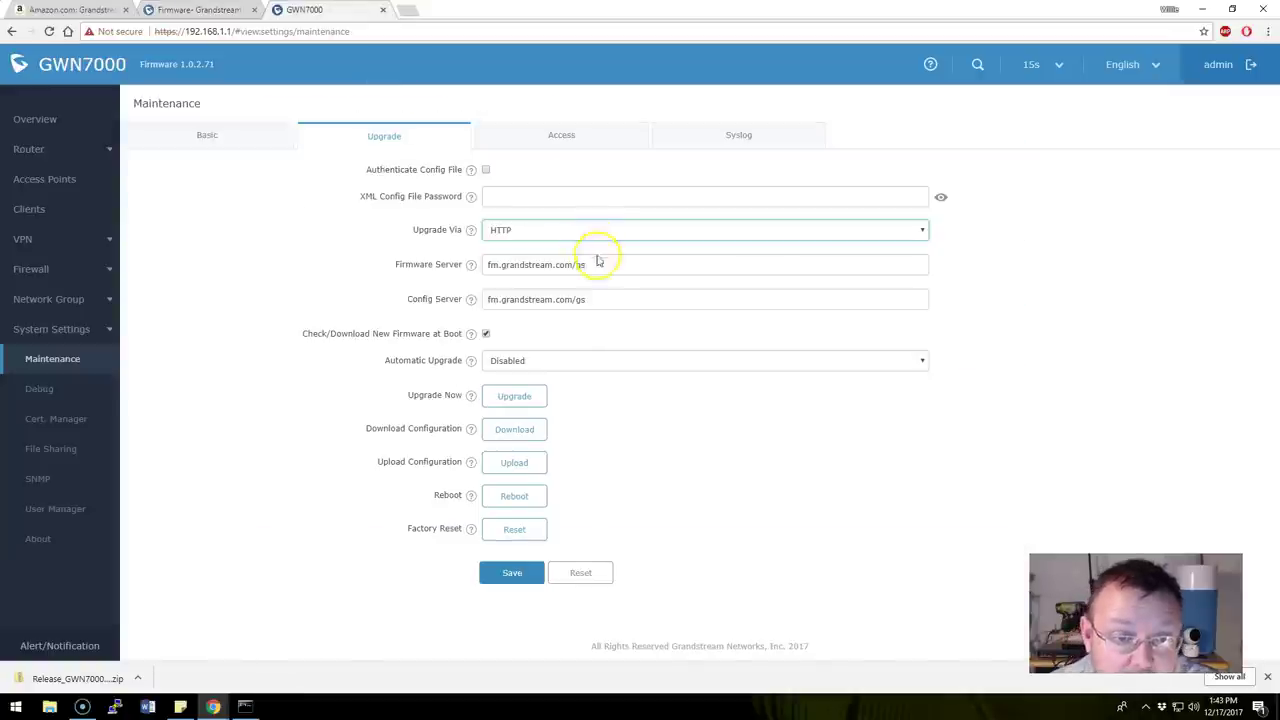
pyautogui.moveTo(598, 262); pyautogui.dragTo(408, 277)
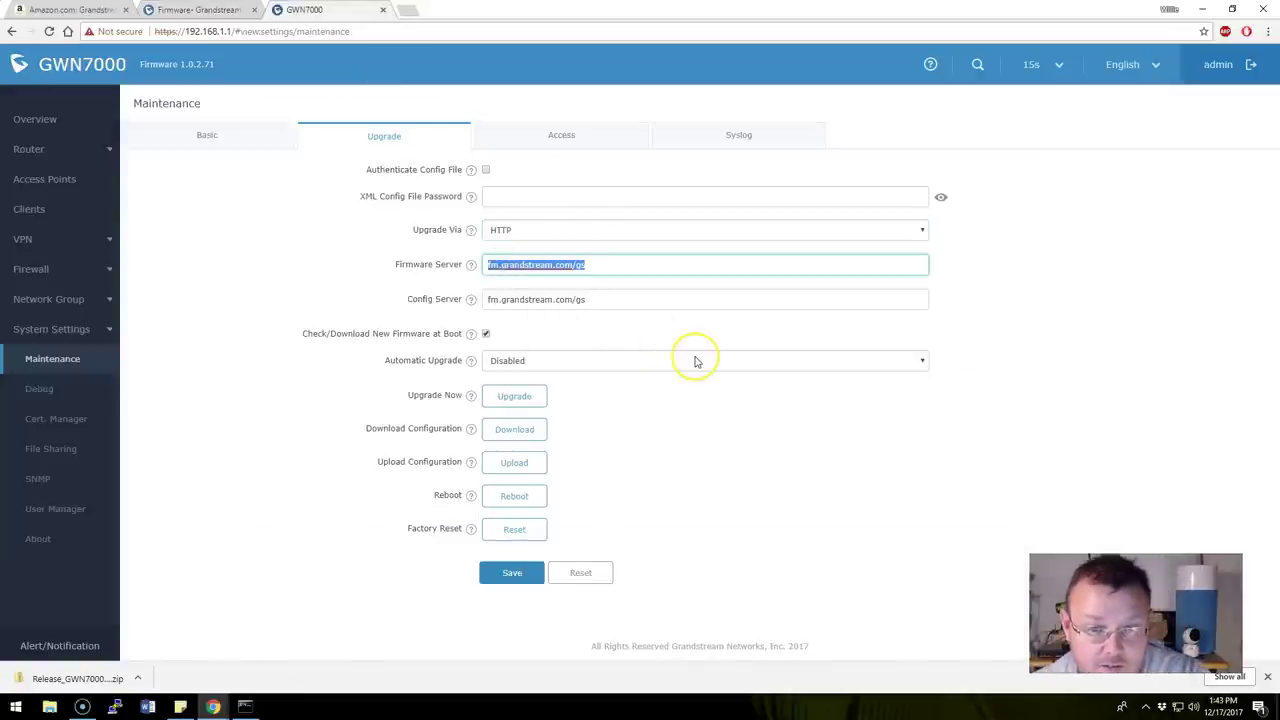
pyautogui.hotkey('ctrl', 'v')
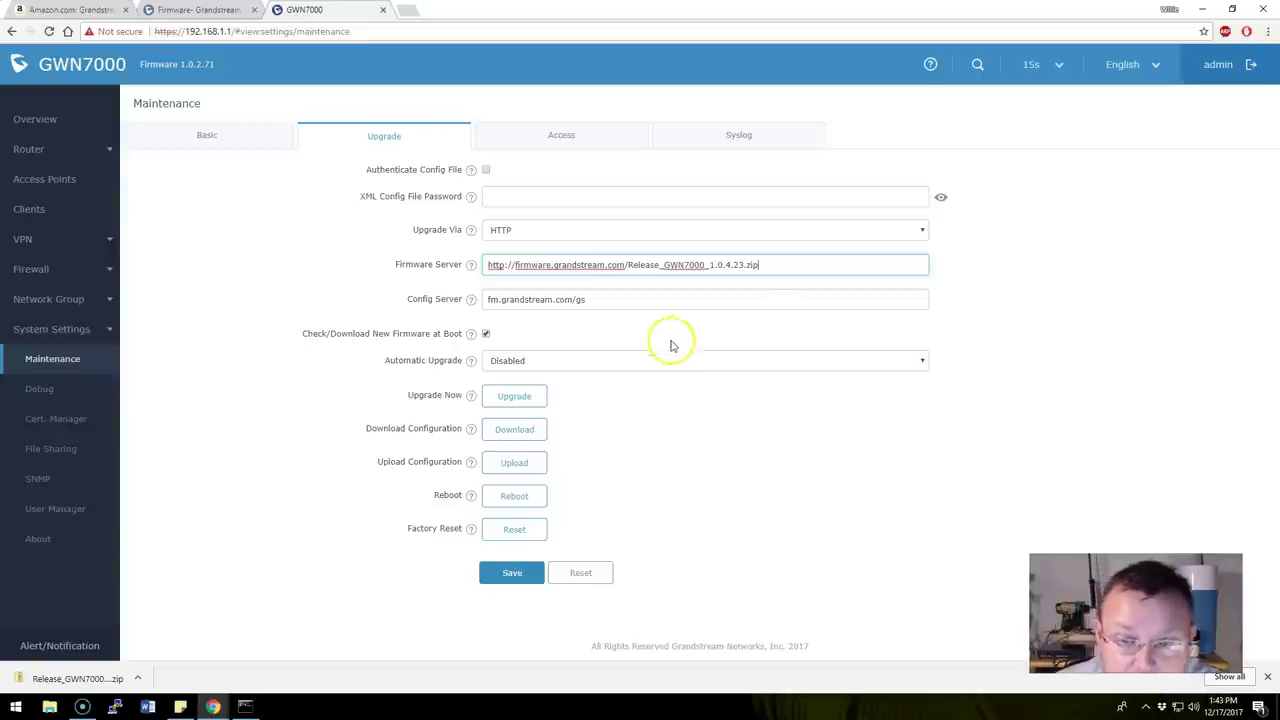
pyautogui.click(518, 578)
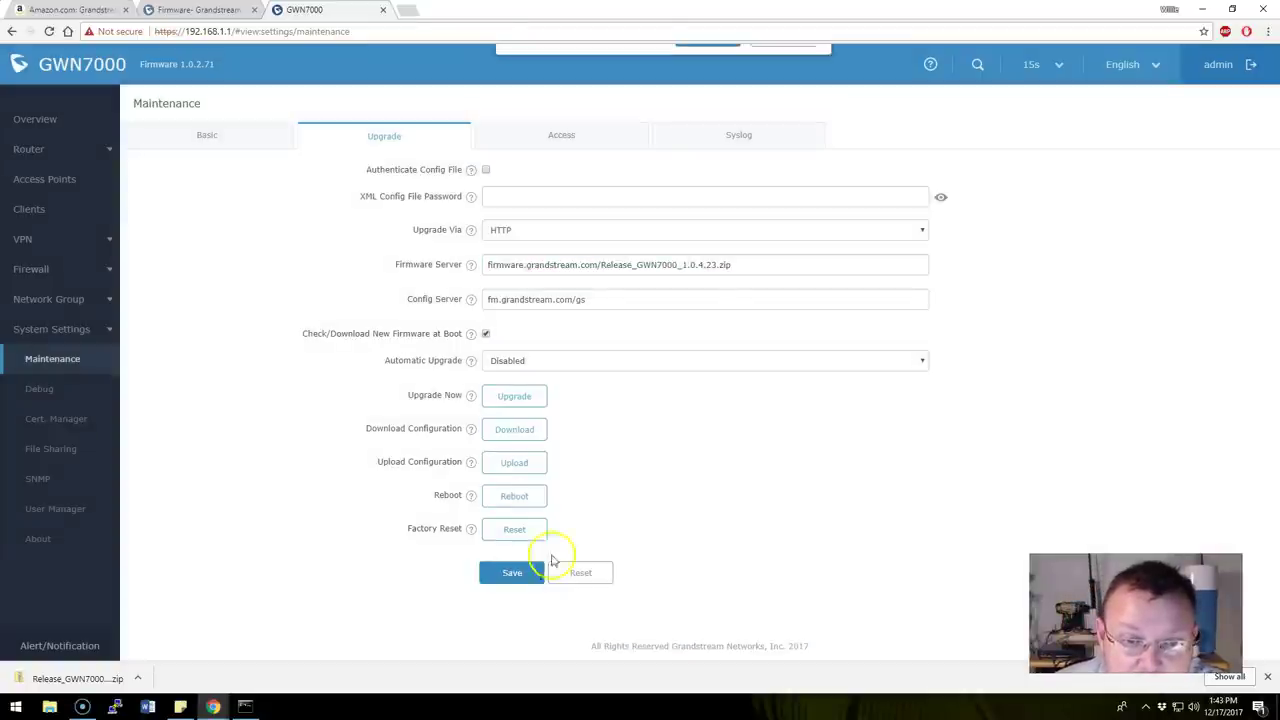
pyautogui.click(708, 65)
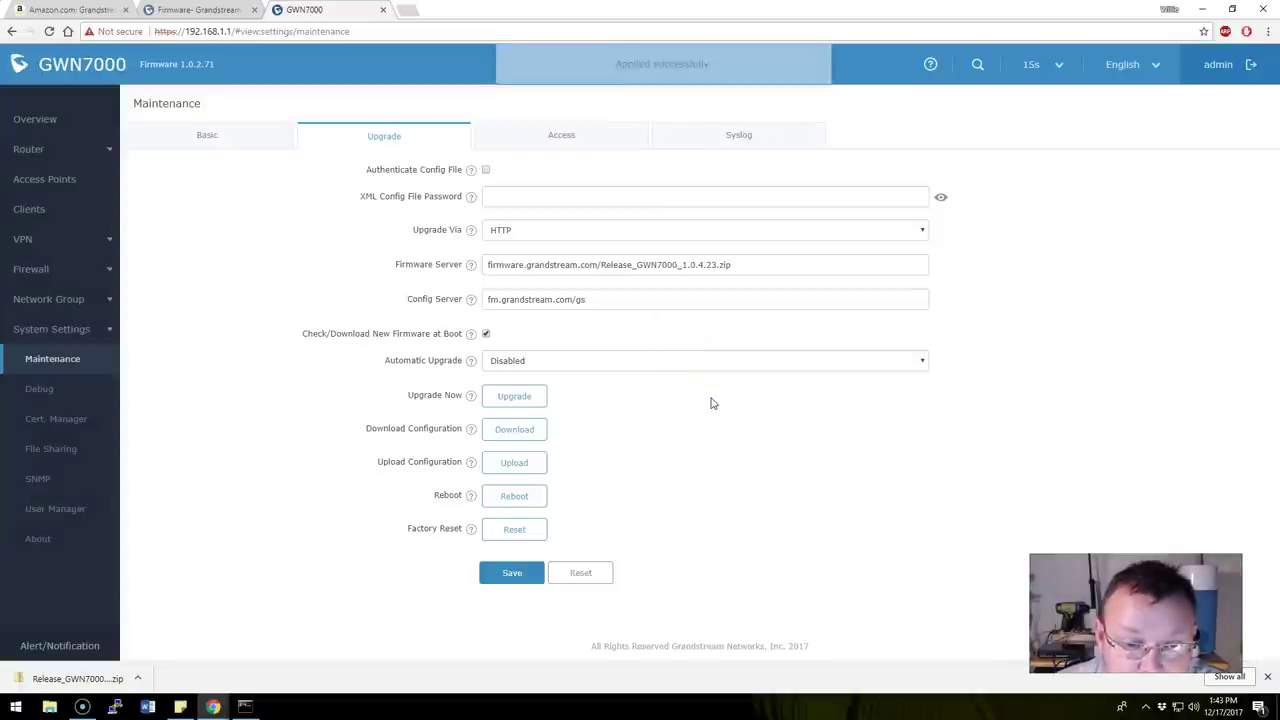
# Try to upgrade the firmware immediately from the full zip file address and dismiss the resulting notice
pyautogui.click(500, 398)
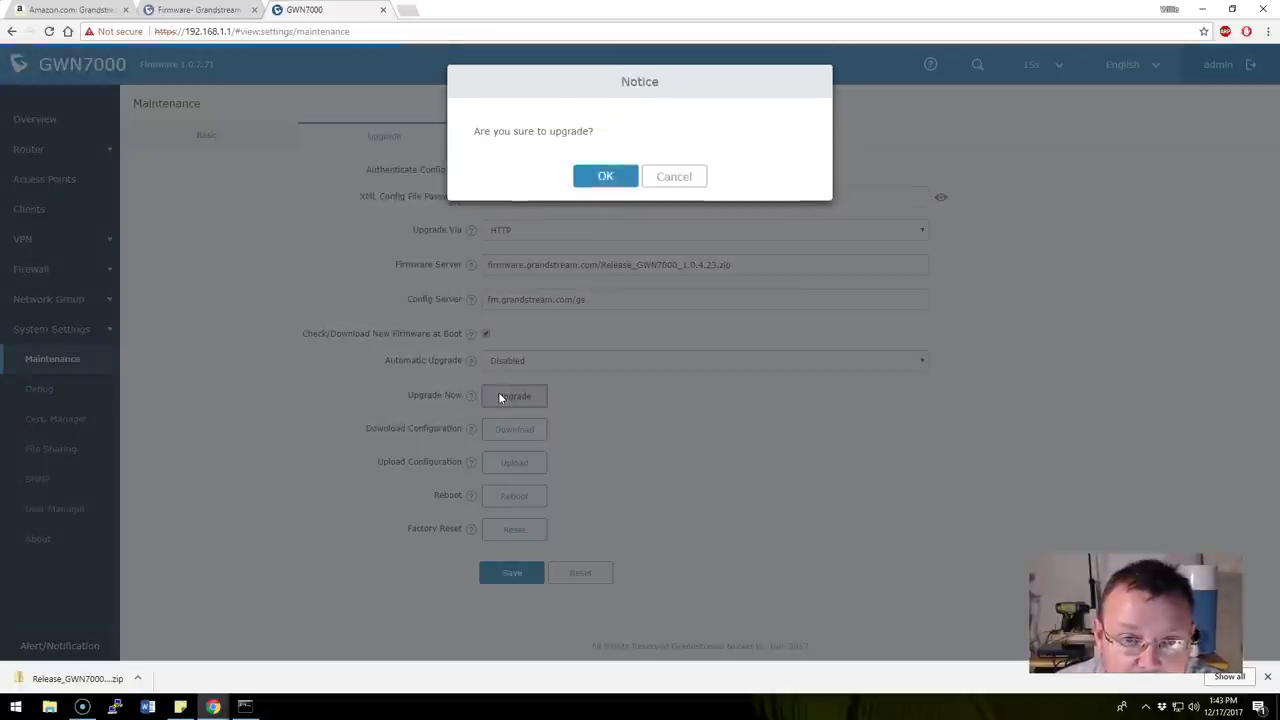
pyautogui.click(603, 175)
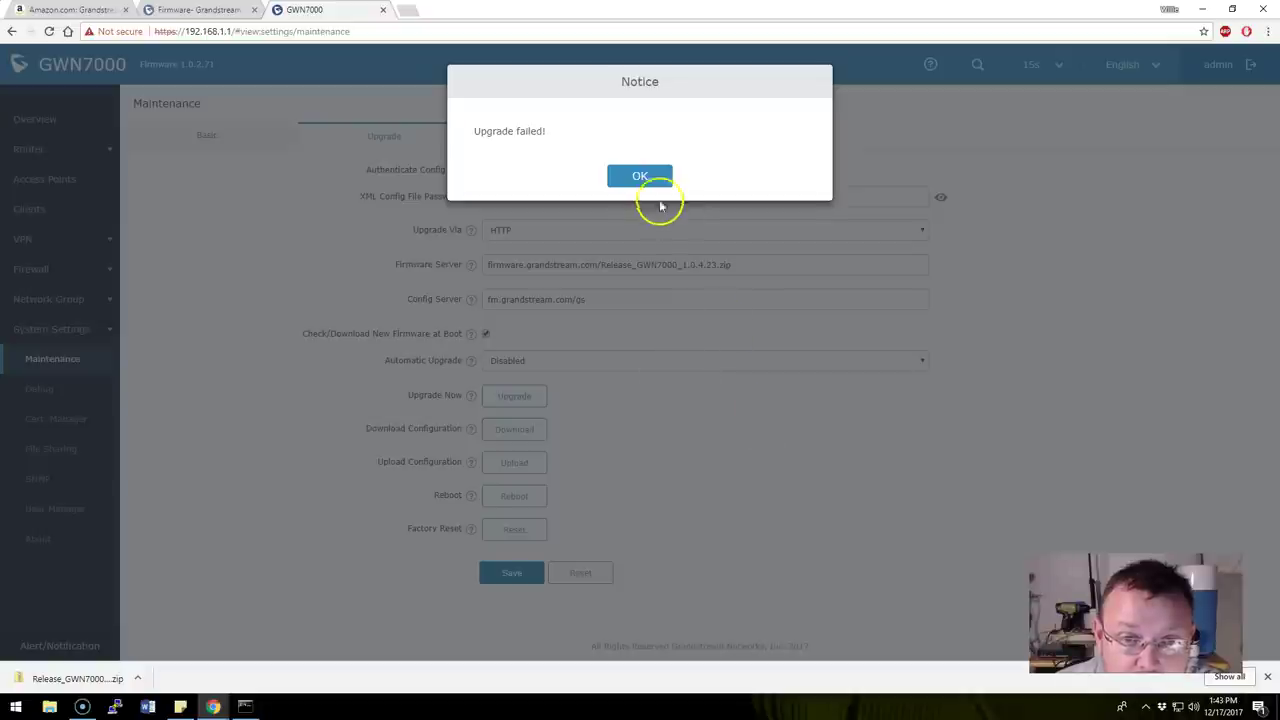
pyautogui.click(640, 174)
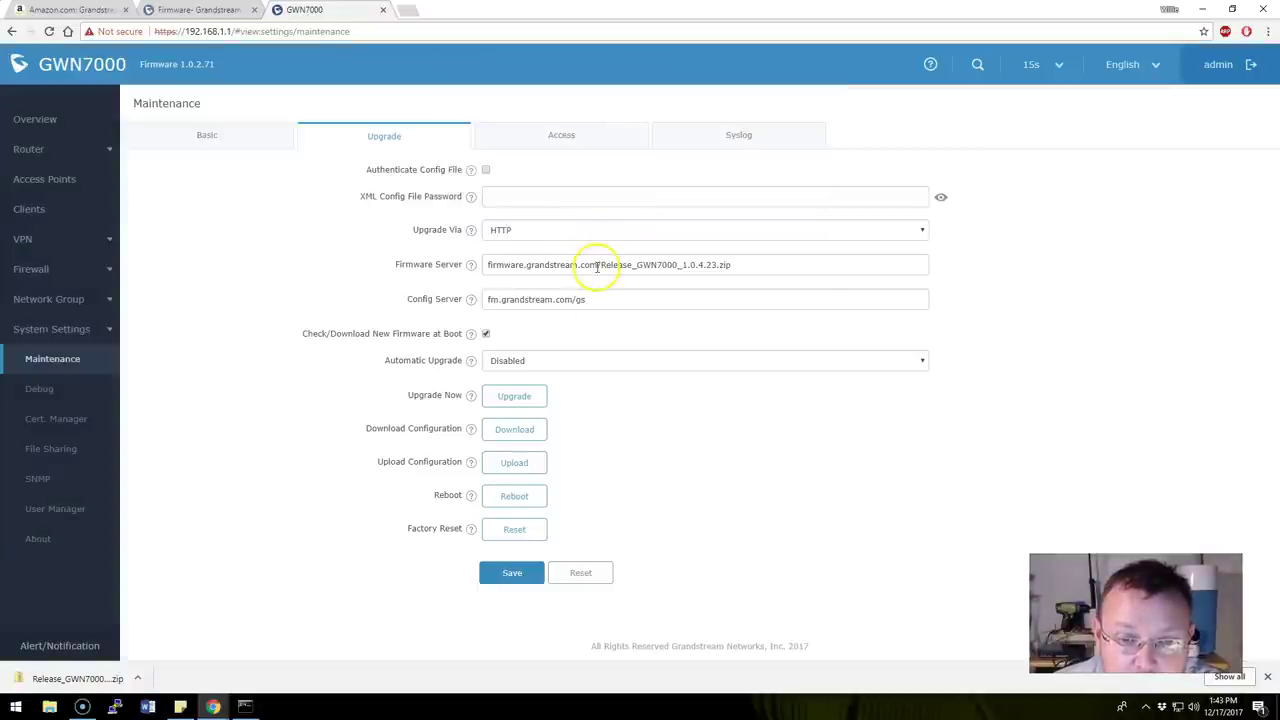
# Shorten the Firmware Server address to firmware.grandstream.com, and save and apply the change
pyautogui.moveTo(597, 266); pyautogui.dragTo(854, 254)
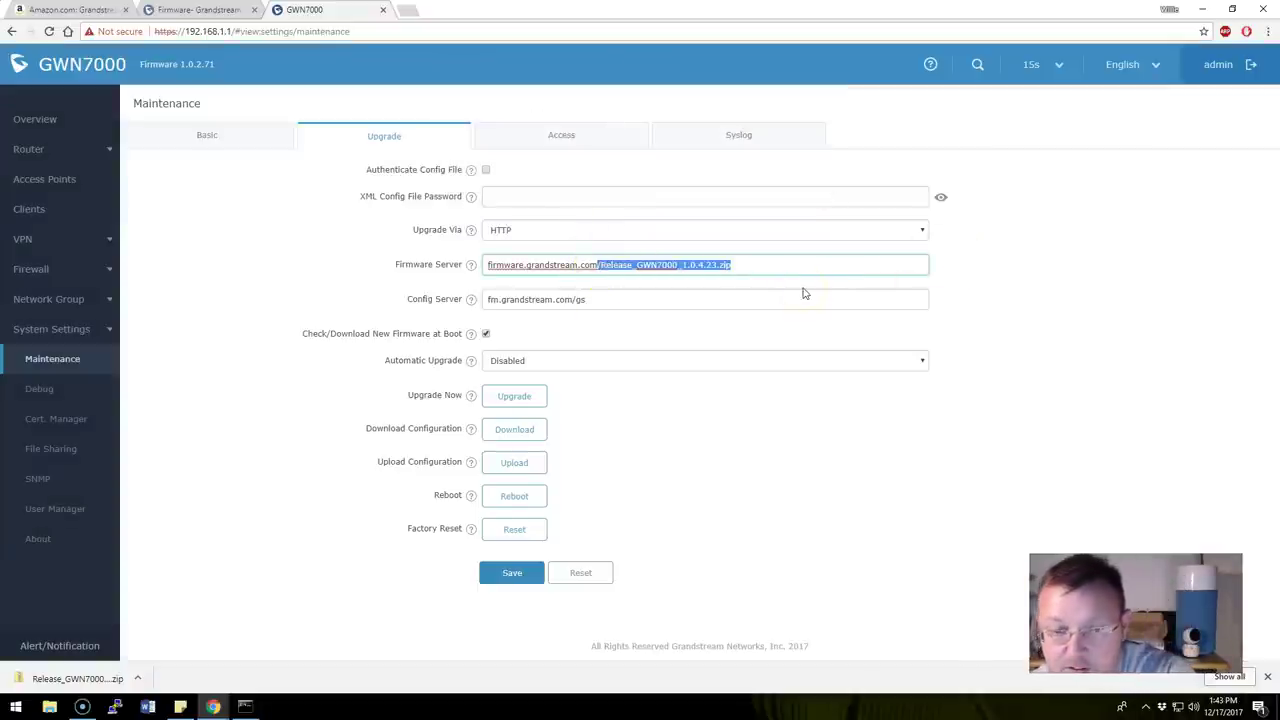
pyautogui.press('BackSpace')
pyautogui.click(511, 572)
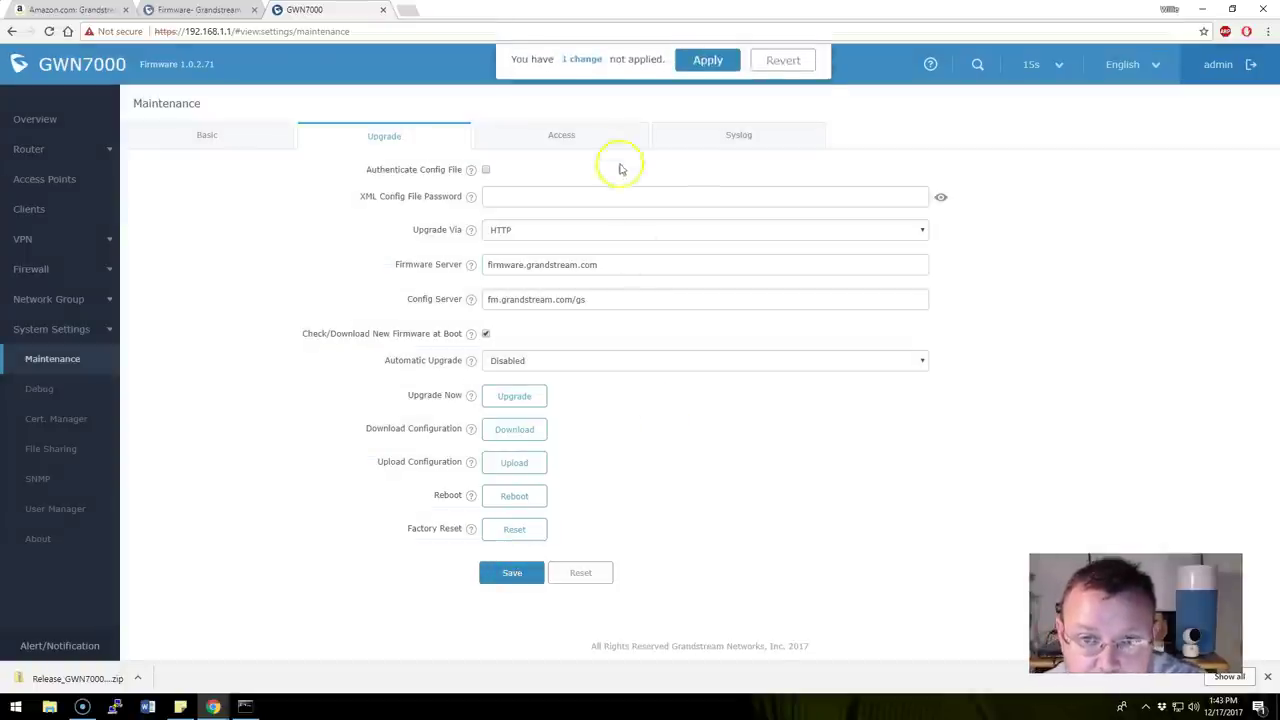
pyautogui.click(708, 61)
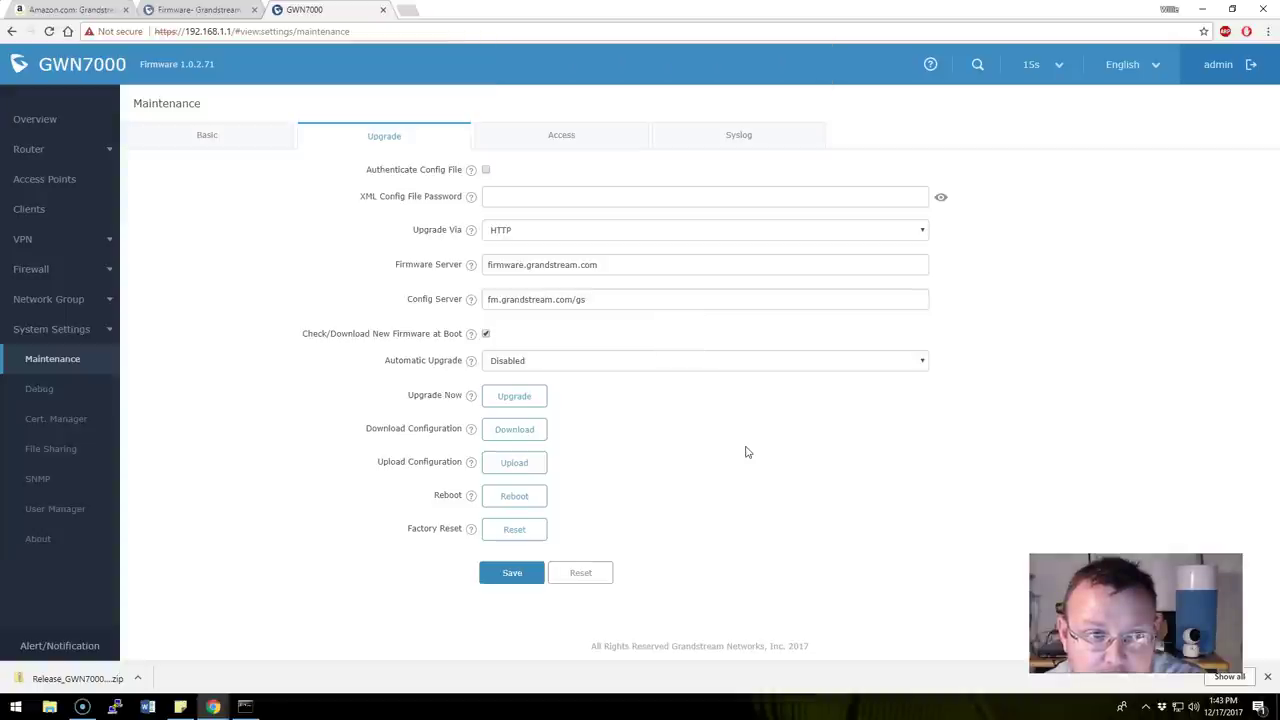
# Run the immediate firmware upgrade and sign back in to the router as admin with the account password
pyautogui.click(514, 396)
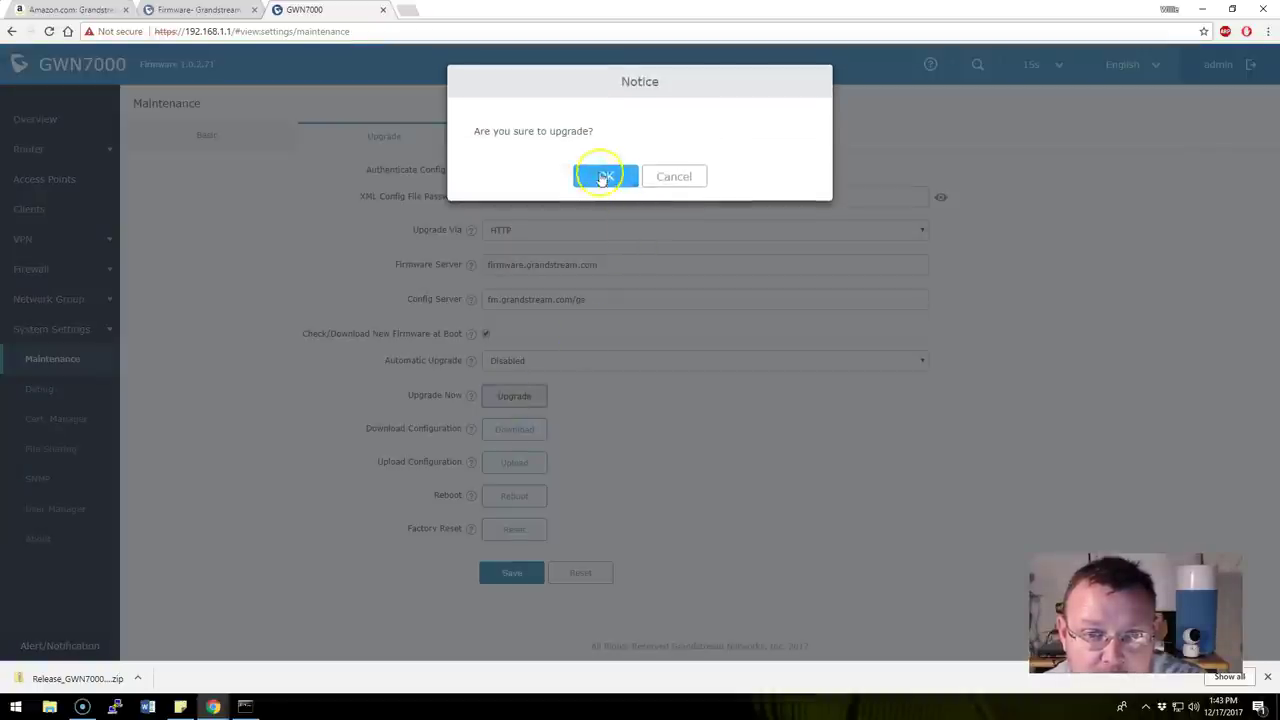
pyautogui.click(603, 178)
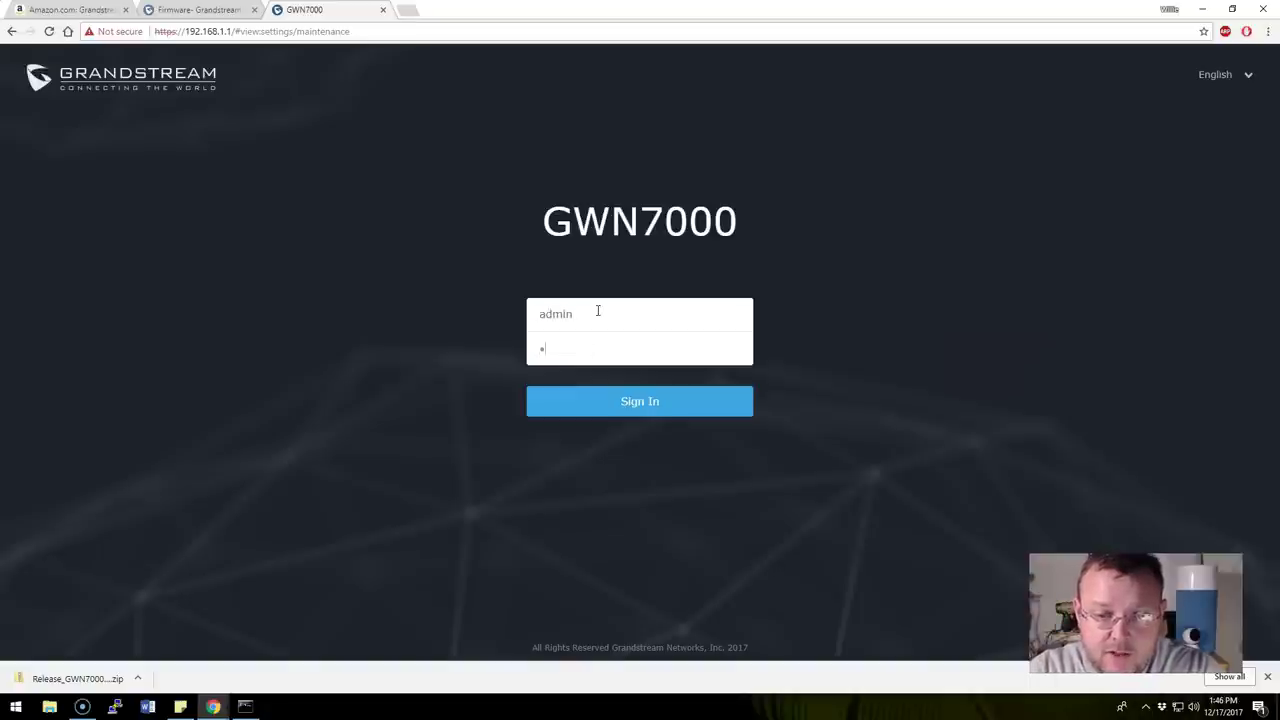
pyautogui.press('Return')
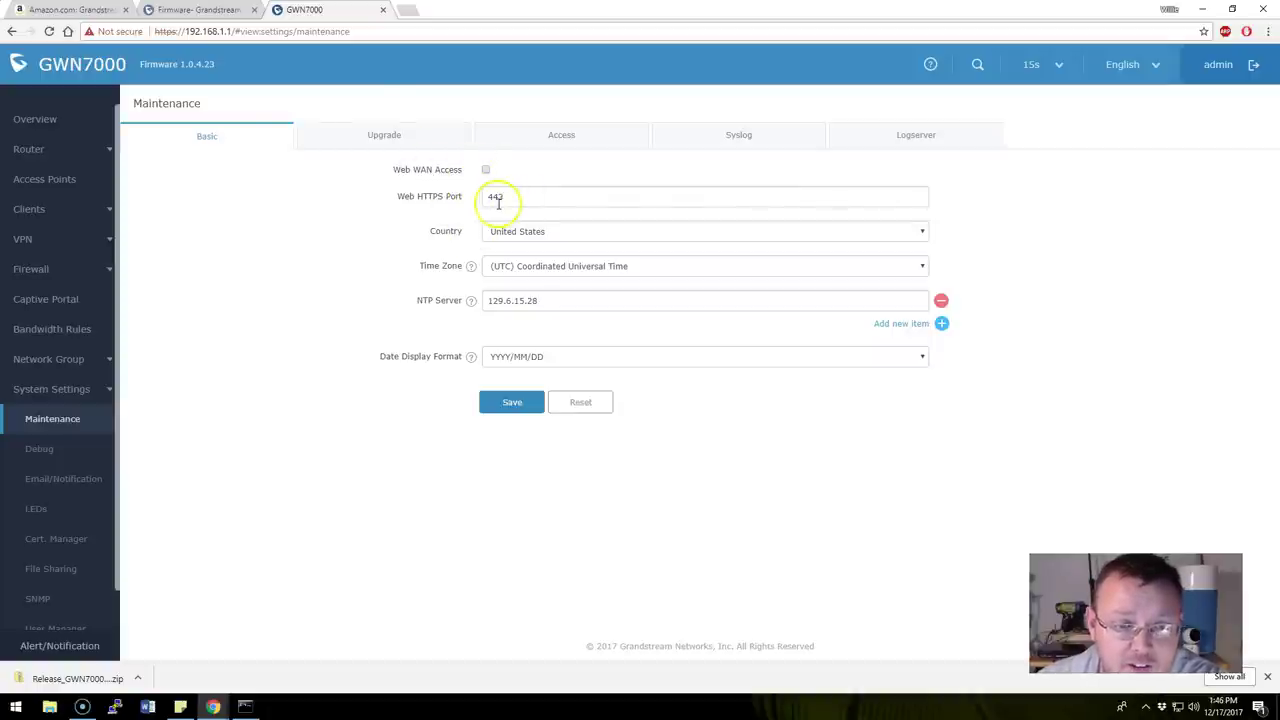
# Review the Maintenance settings for Upgrade, Access, Syslog, Logserver and Basic, leaving Upgrade Via on HTTP
pyautogui.click(380, 137)
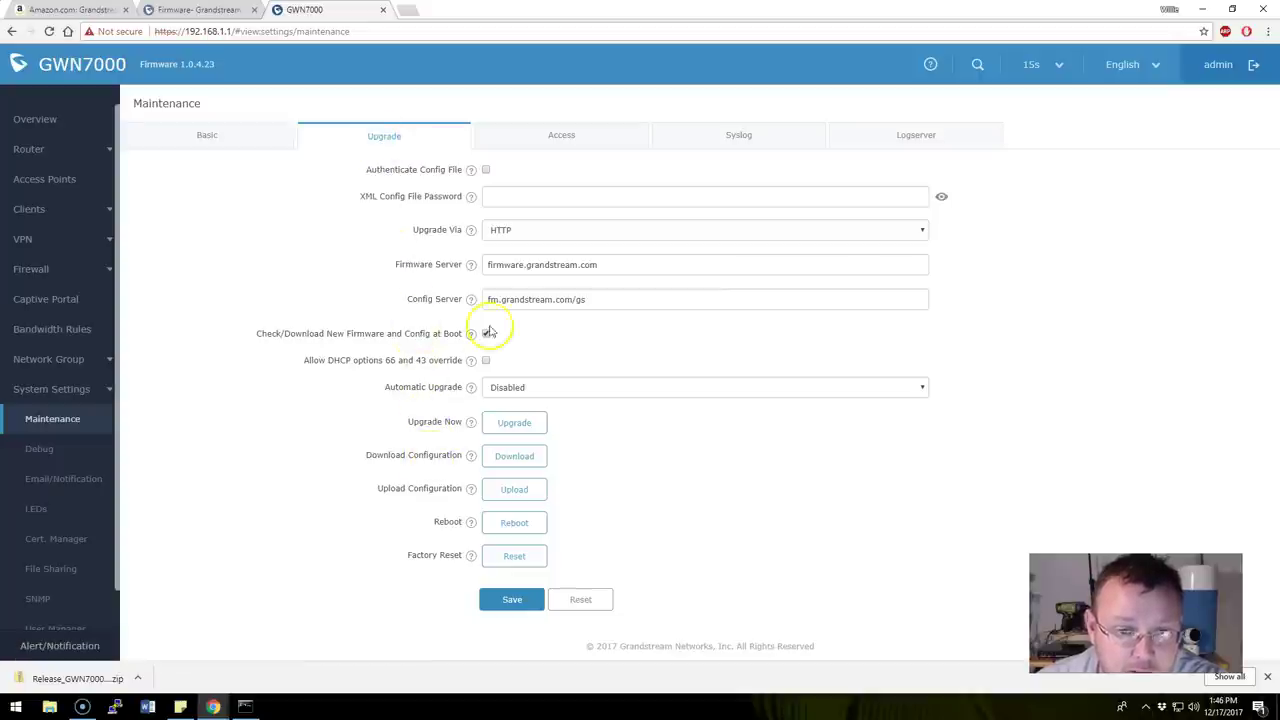
pyautogui.click(569, 231)
pyautogui.click(569, 231)
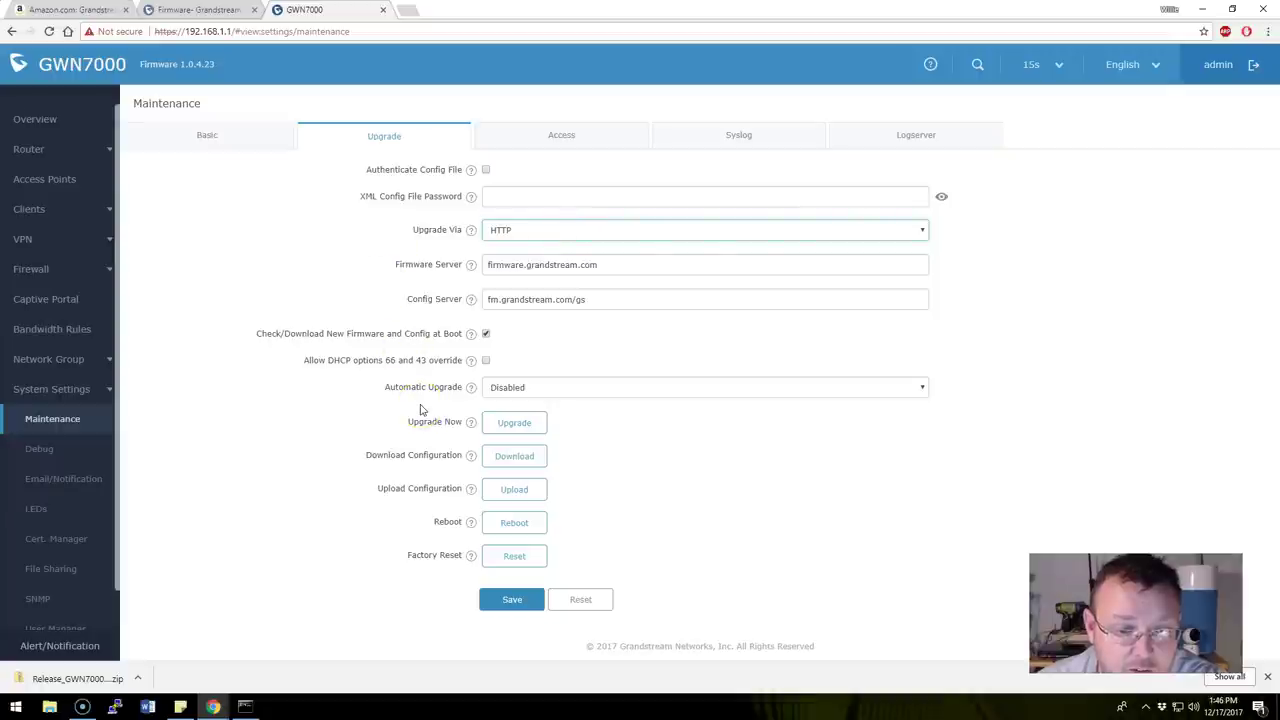
pyautogui.click(553, 133)
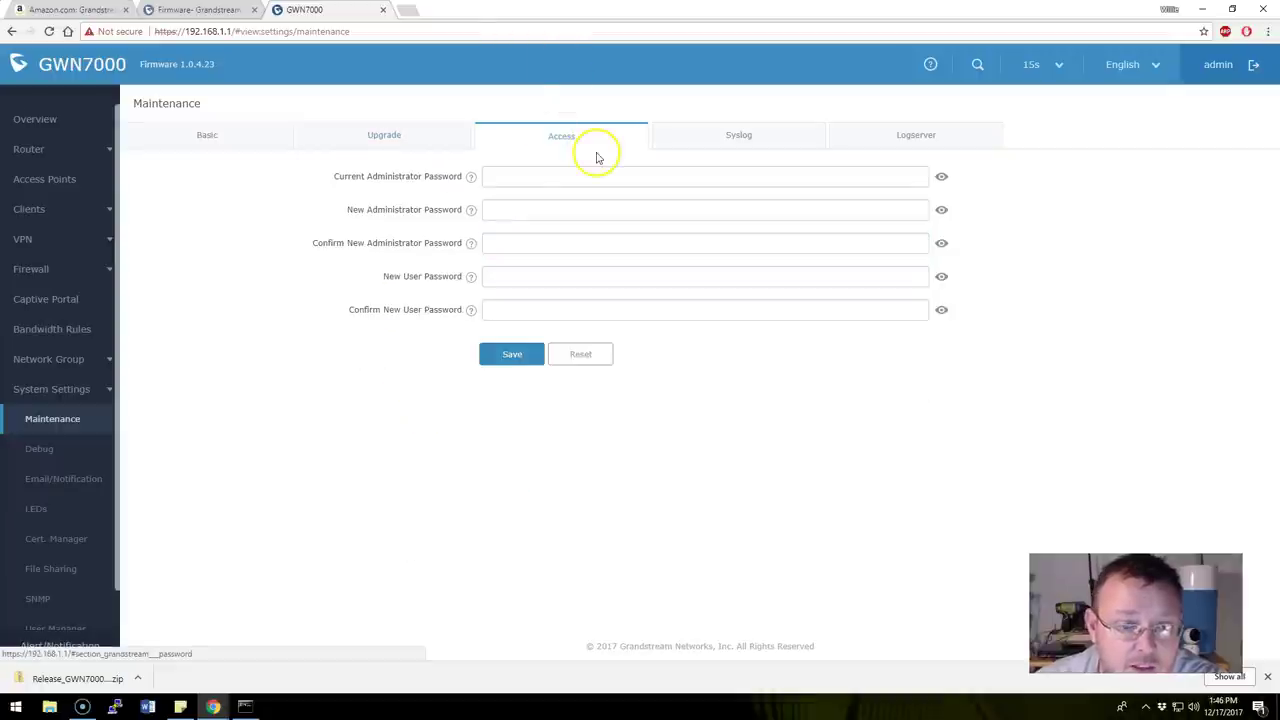
pyautogui.click(752, 138)
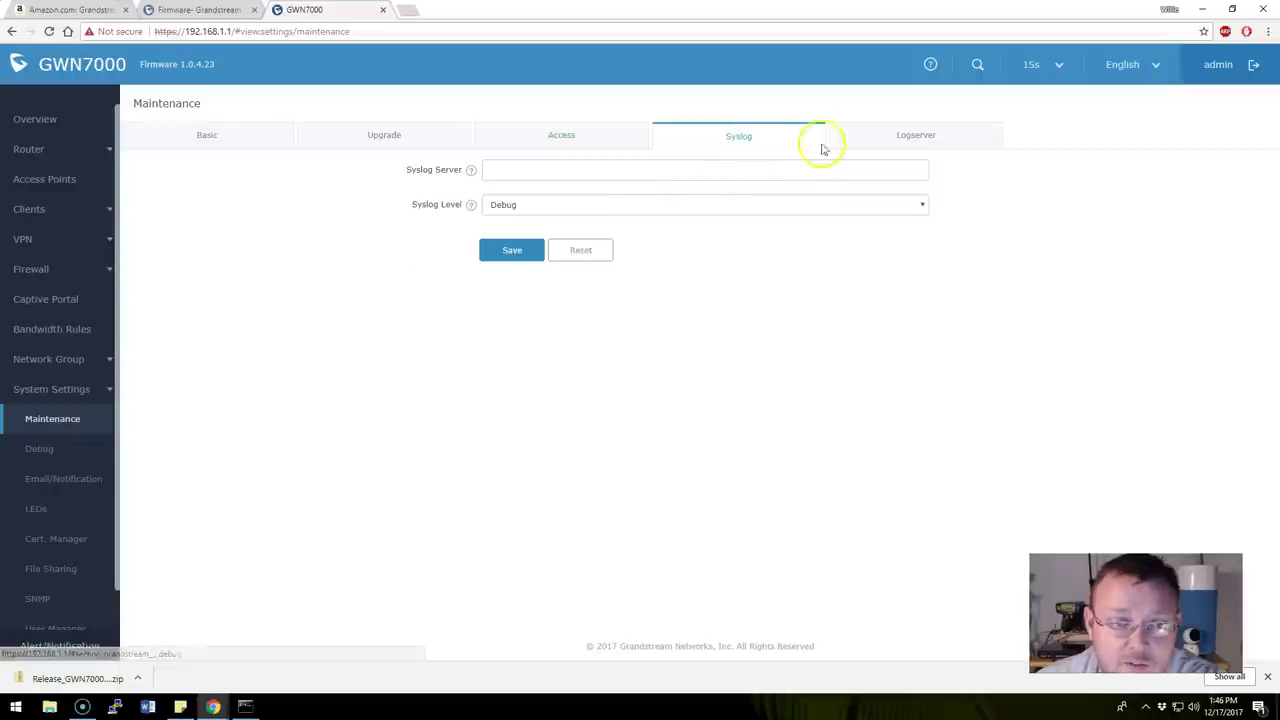
pyautogui.click(928, 144)
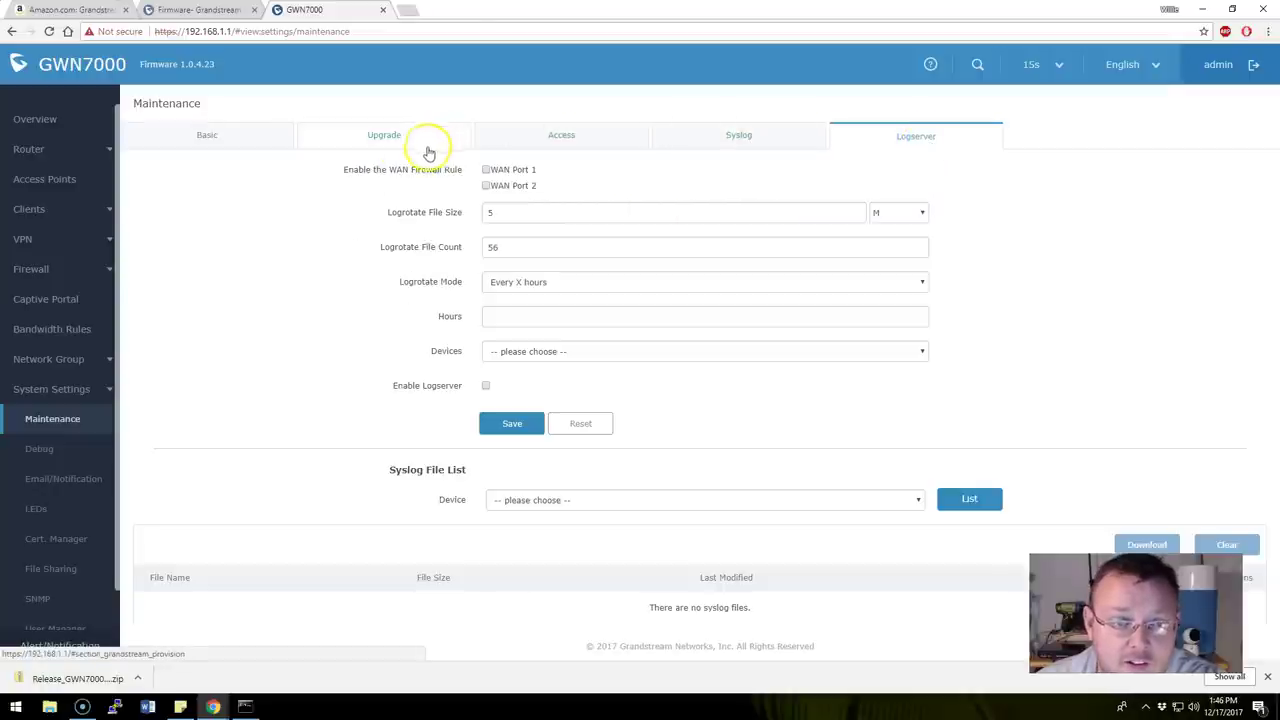
pyautogui.click(210, 137)
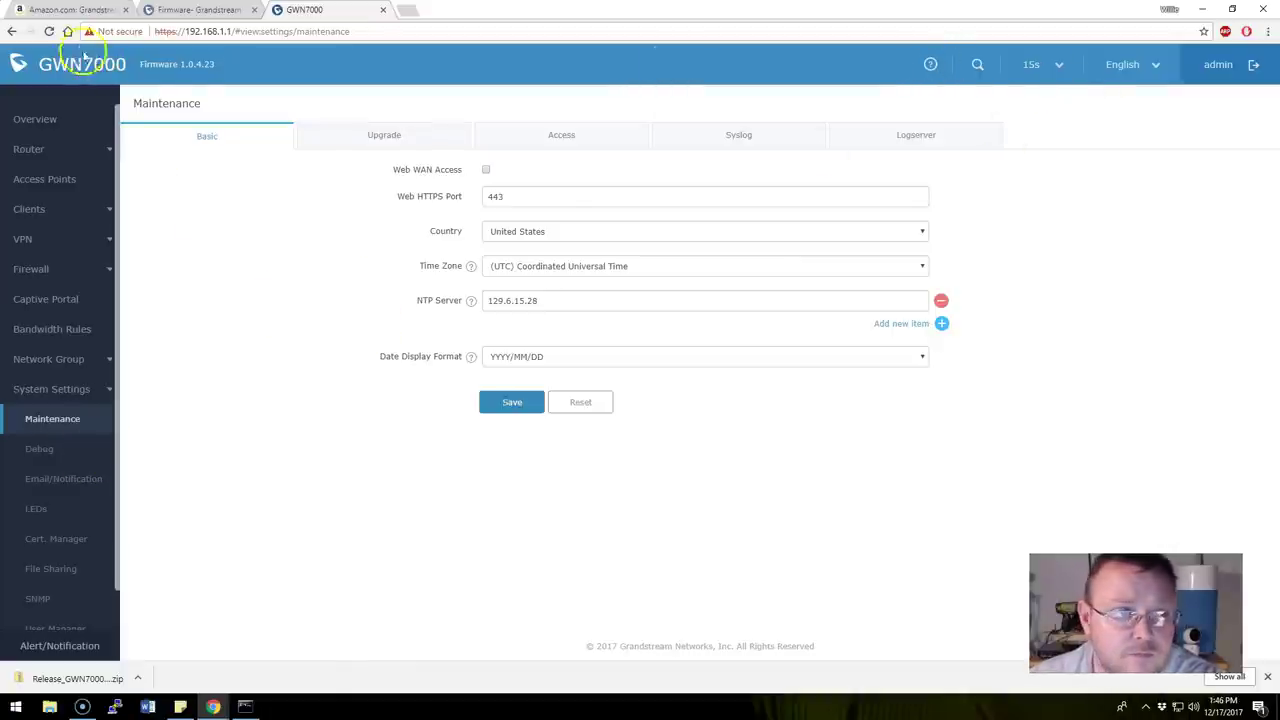
# Examine the router's Overview dashboard and its Device Info and Application Traffic status pages
pyautogui.click(34, 117)
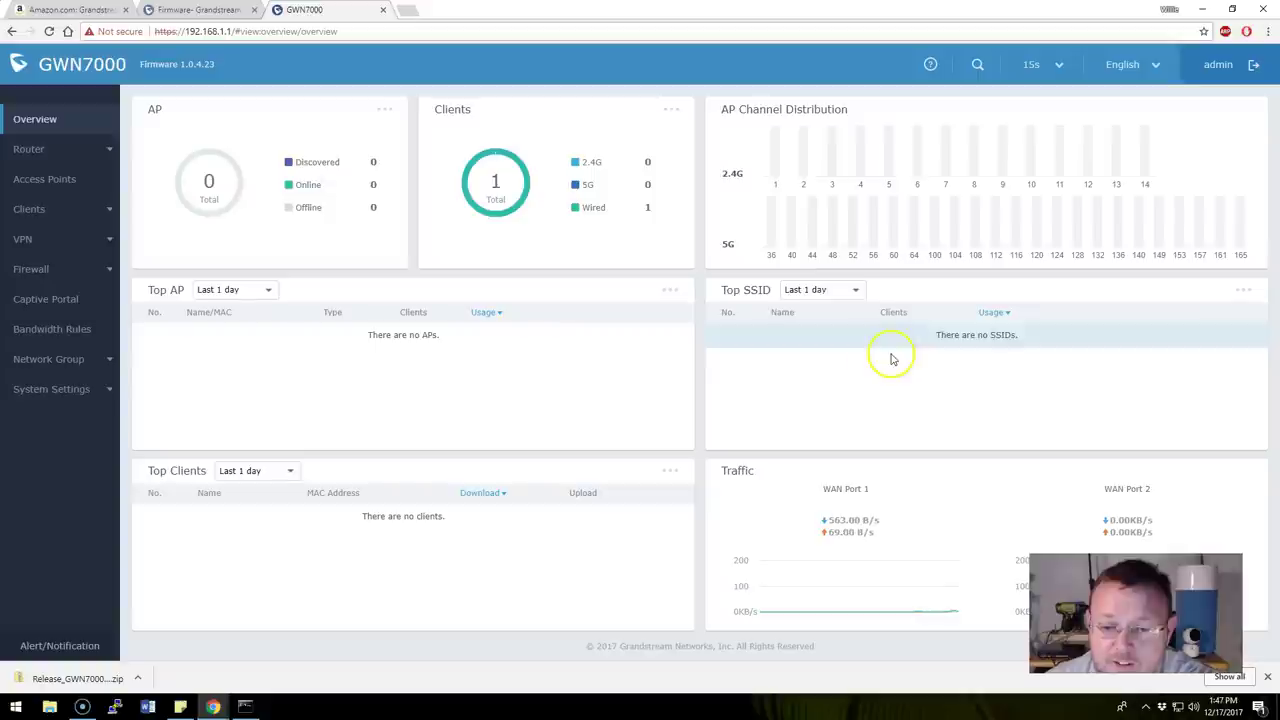
pyautogui.click(29, 150)
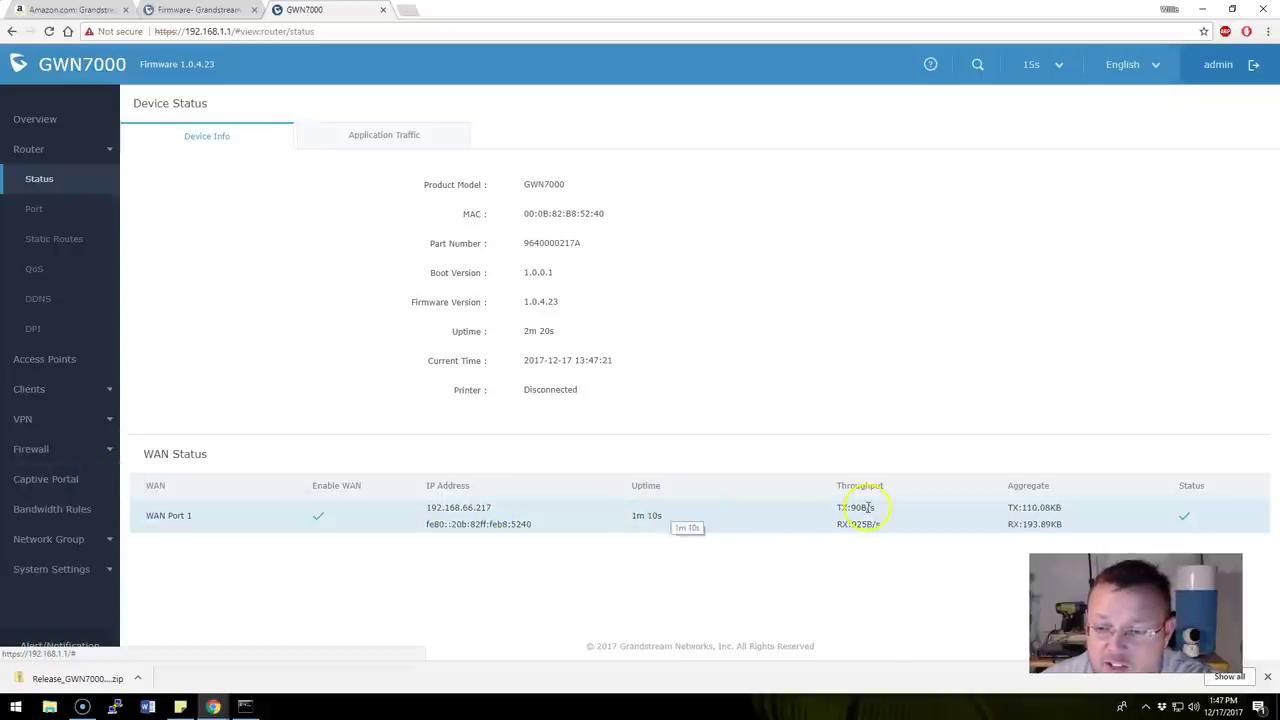
pyautogui.click(351, 134)
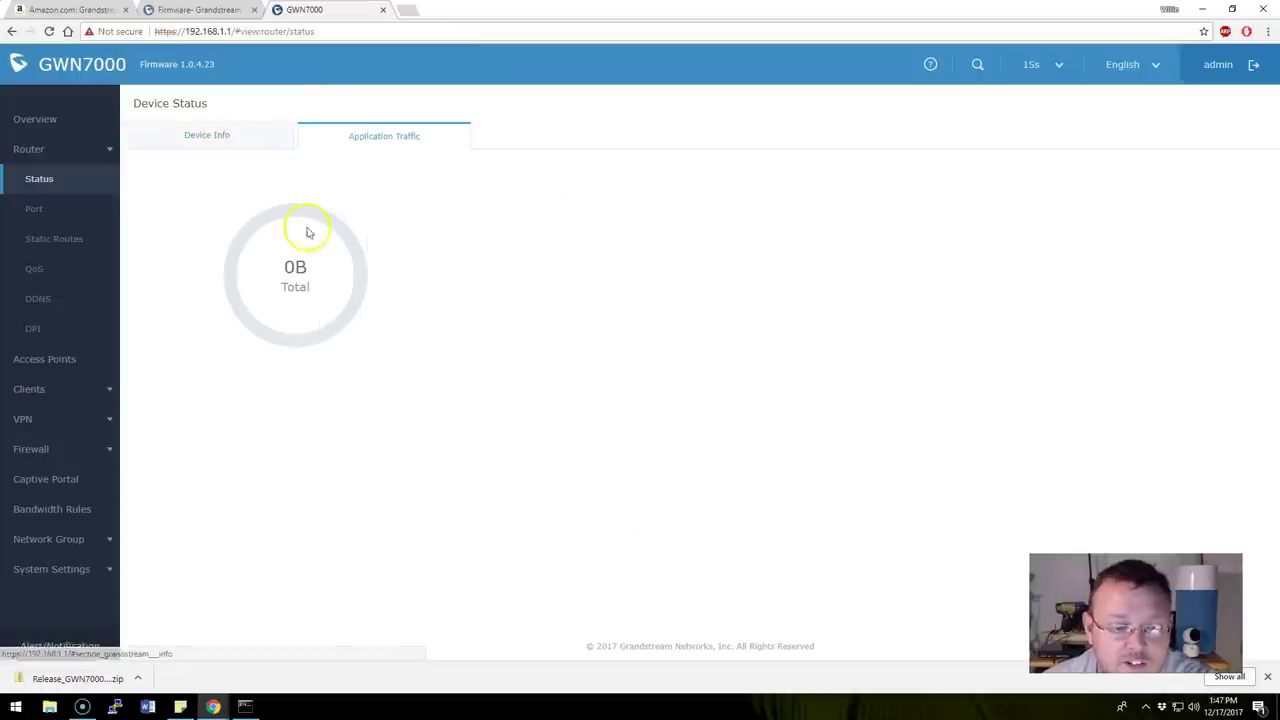
pyautogui.click(209, 133)
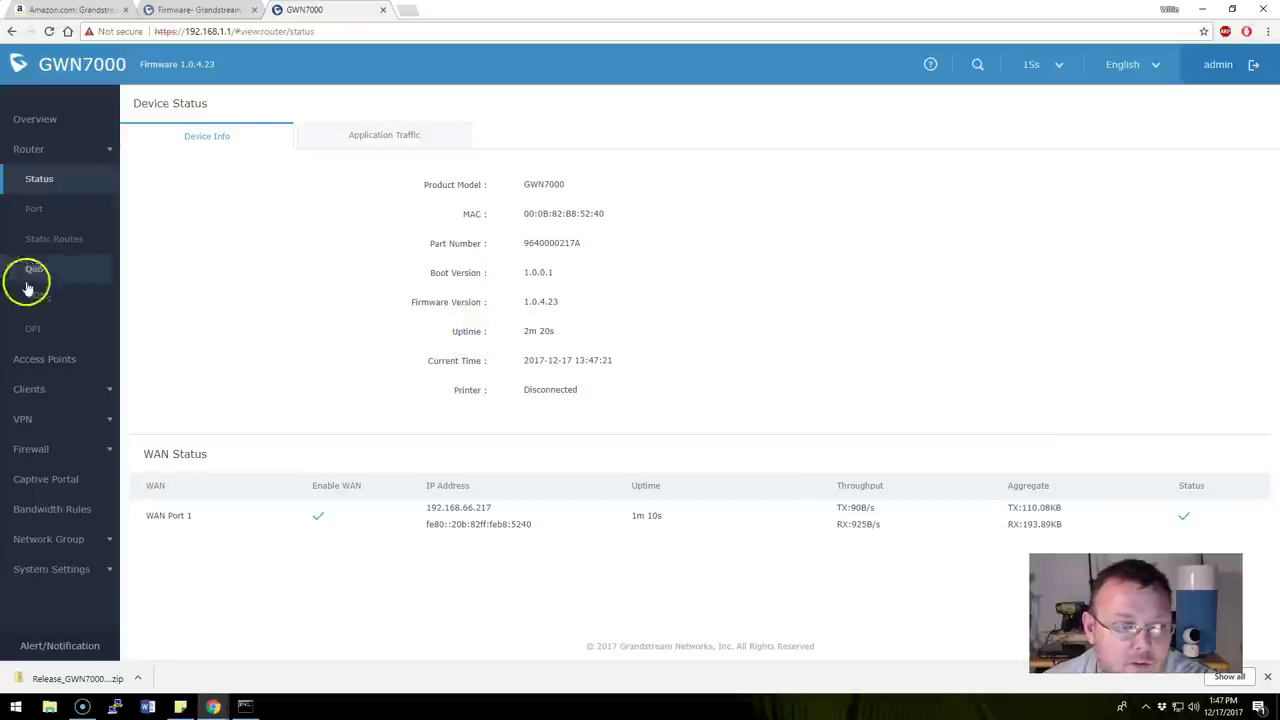
# Examine the router's DPI settings, including the reboot note and the Interface options, keeping WAN Port 1 selected
pyautogui.click(32, 331)
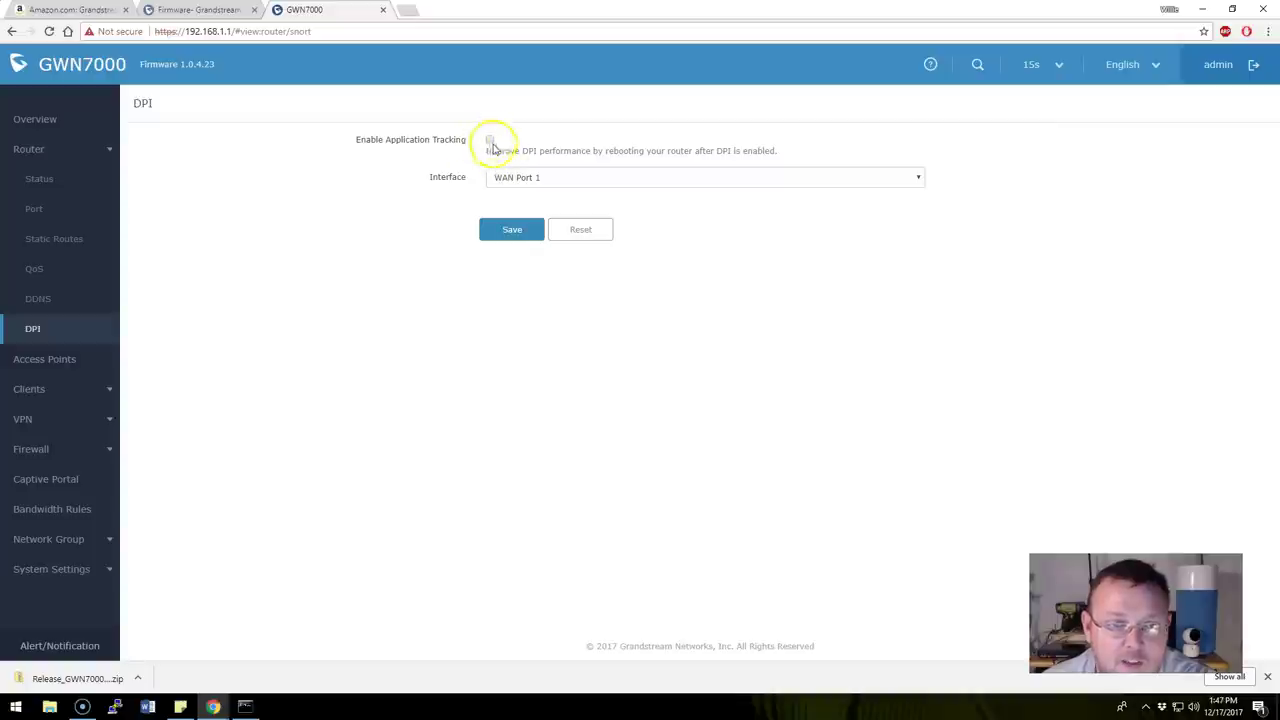
pyautogui.moveTo(482, 157); pyautogui.dragTo(786, 156)
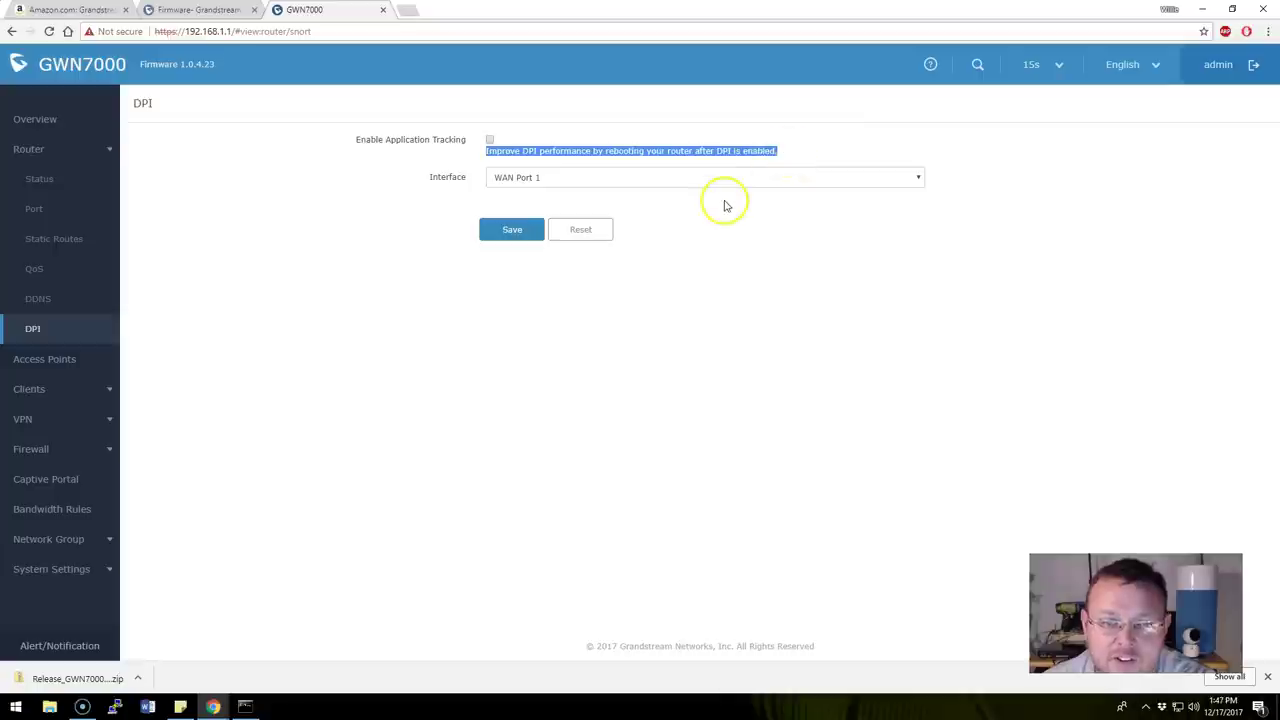
pyautogui.click(695, 178)
pyautogui.click(699, 181)
pyautogui.click(541, 180)
pyautogui.click(548, 178)
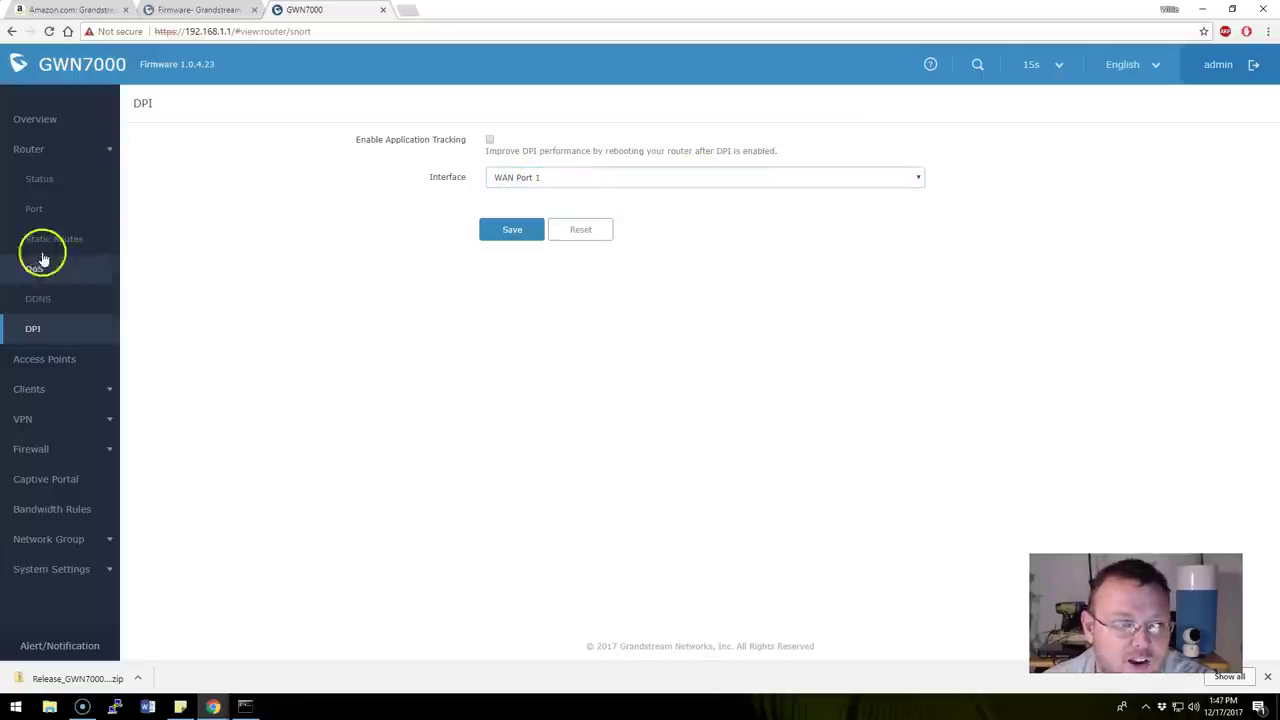
# Examine the router's Device Status page and the WAN Port 1 and WAN Port 2 settings
pyautogui.click(38, 178)
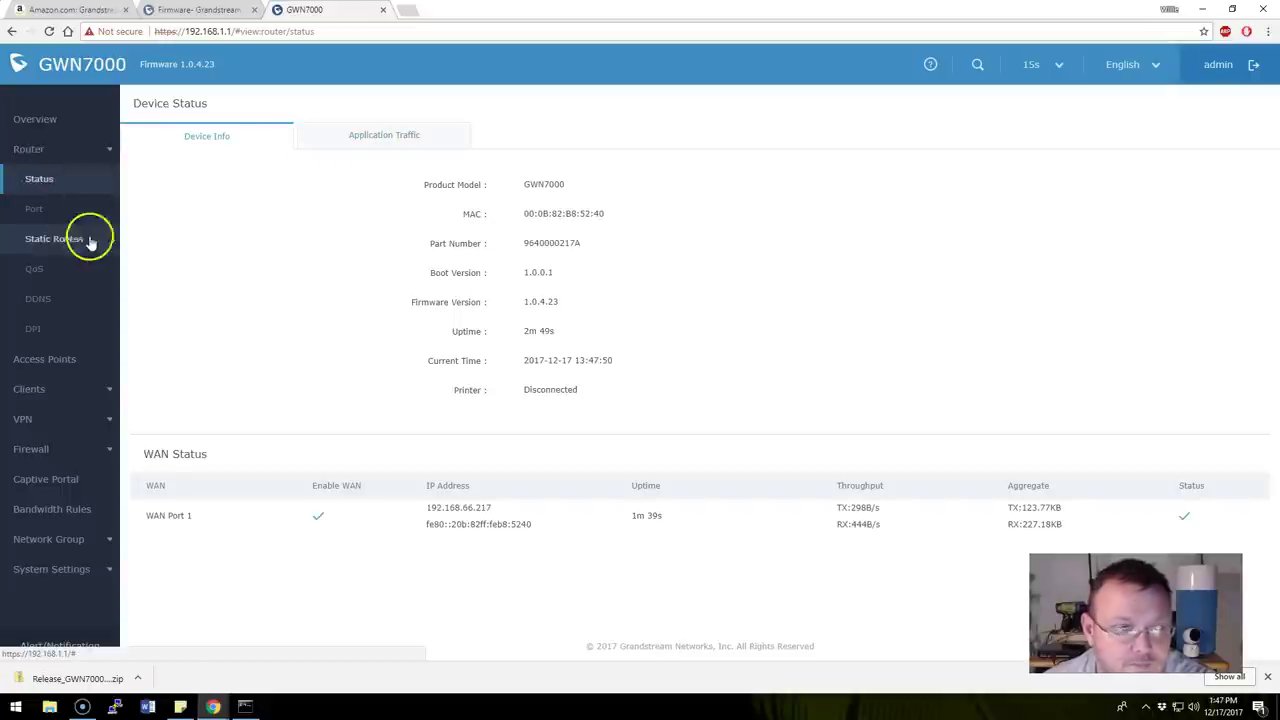
pyautogui.click(51, 216)
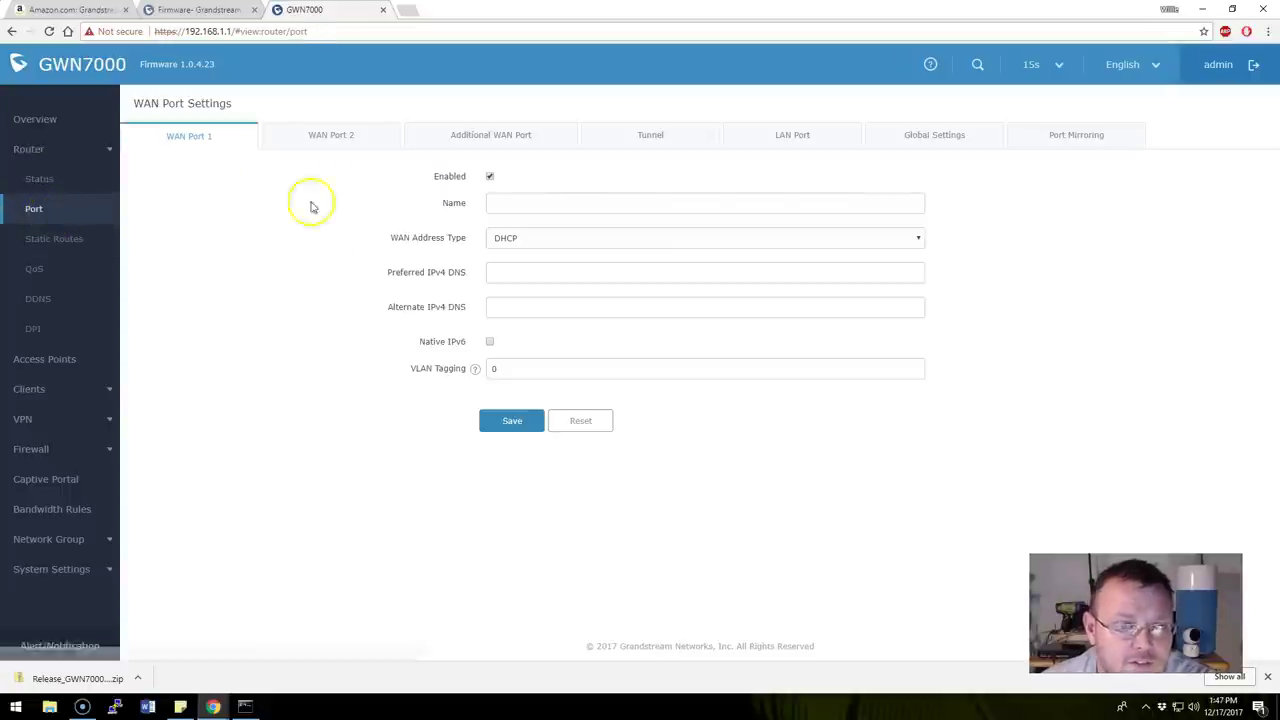
pyautogui.click(331, 136)
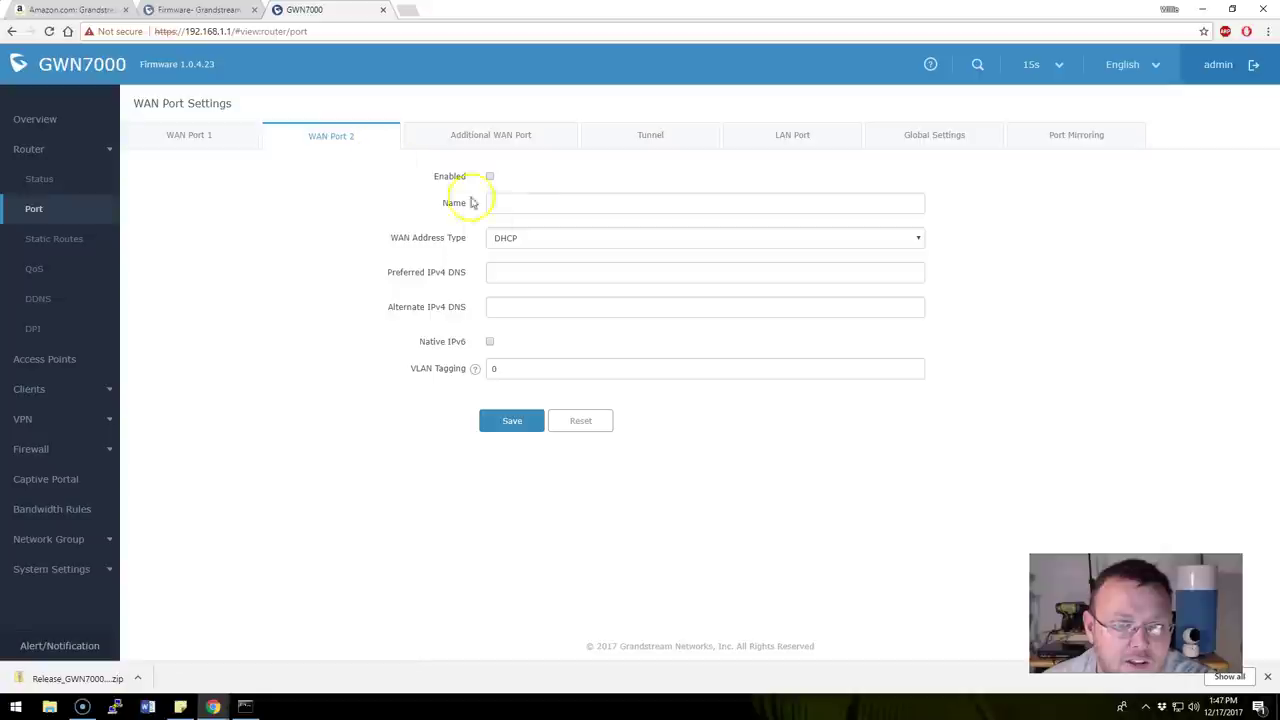
# Examine the form for adding an additional WAN port, keeping Physical Device on WAN Port 1, and leave it without saving
pyautogui.click(486, 138)
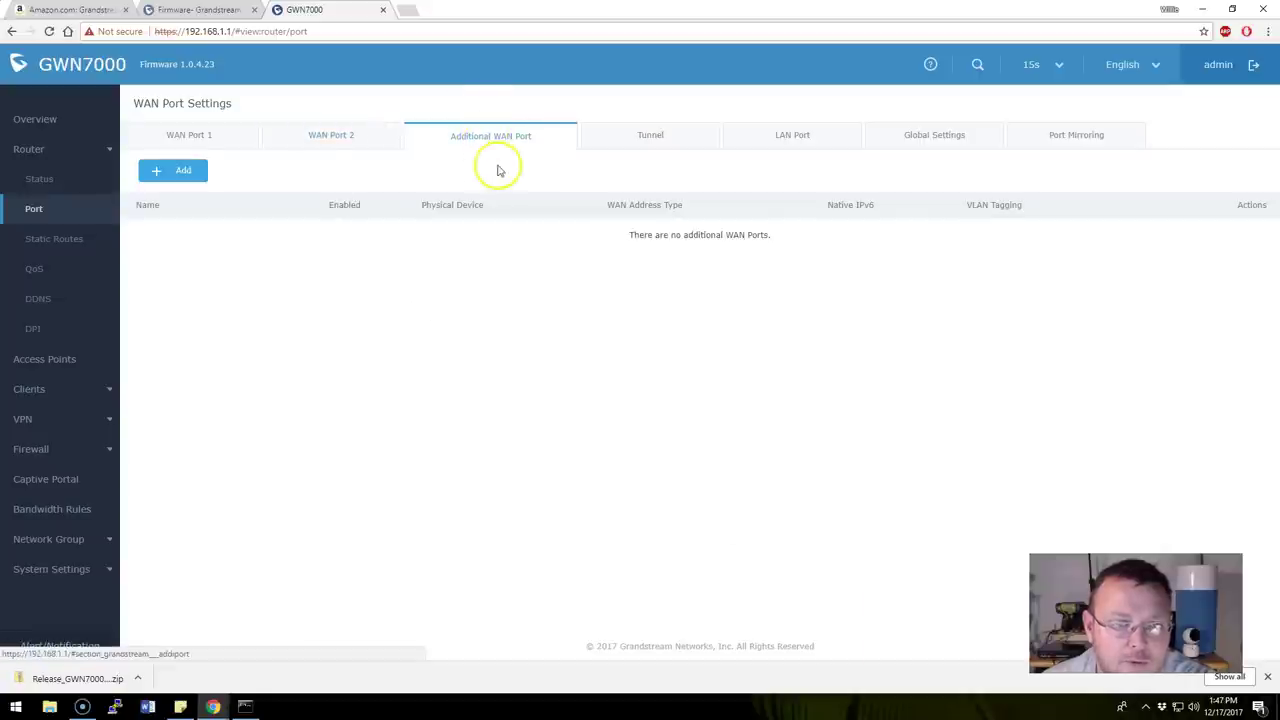
pyautogui.click(172, 170)
pyautogui.click(525, 200)
pyautogui.click(530, 206)
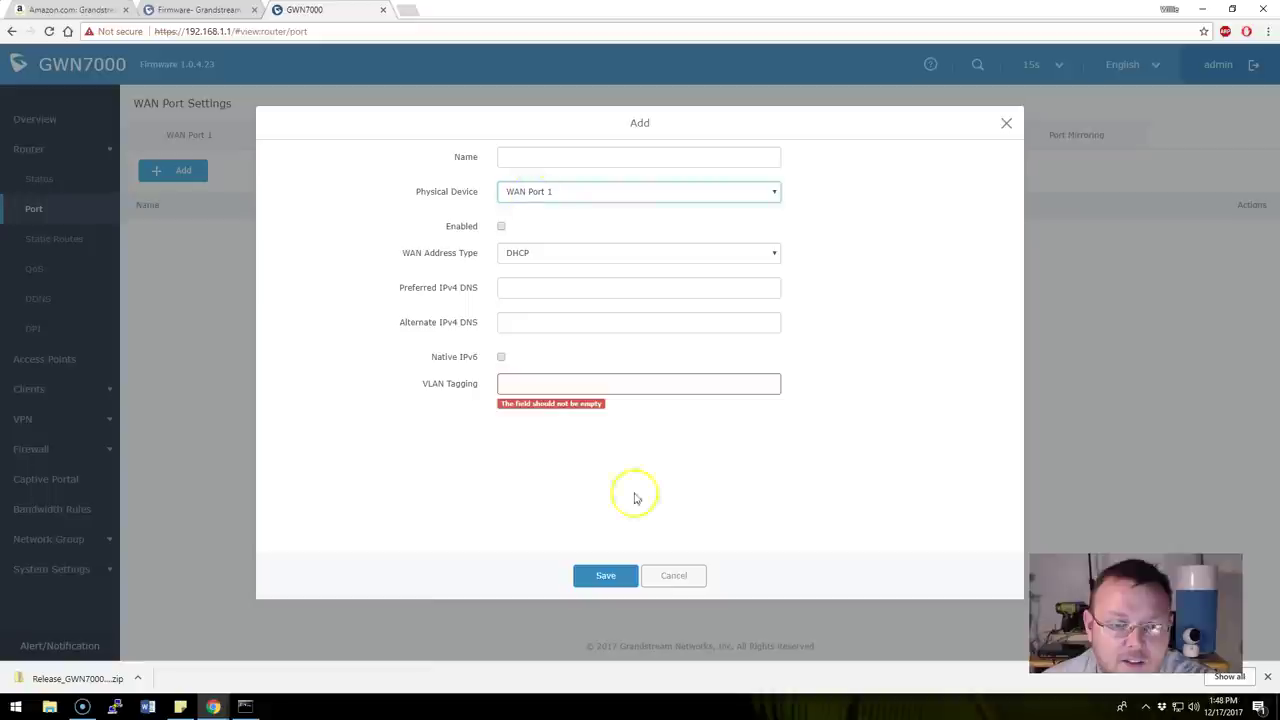
pyautogui.click(686, 587)
# Review the Tunnel, LAN Port, Global Settings and Port Mirroring port settings, including the Multi-WAN options, leaving Multi-WAN Disabled
pyautogui.click(651, 136)
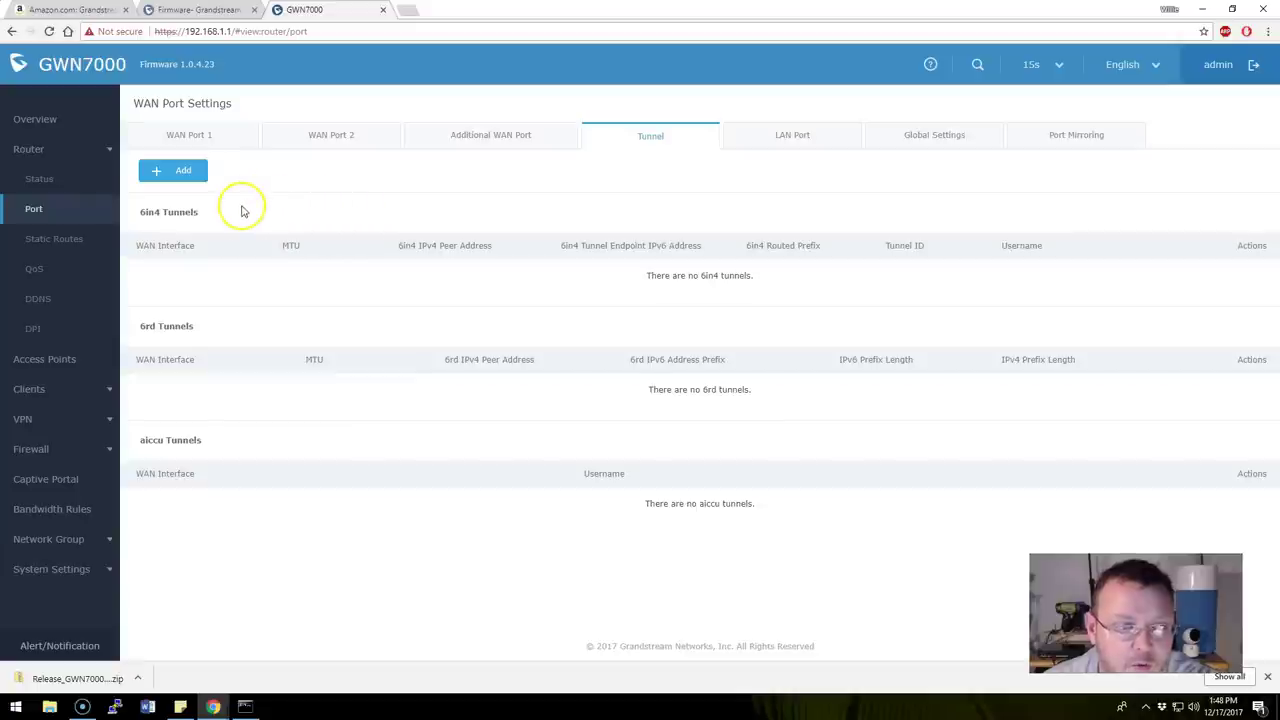
pyautogui.click(801, 145)
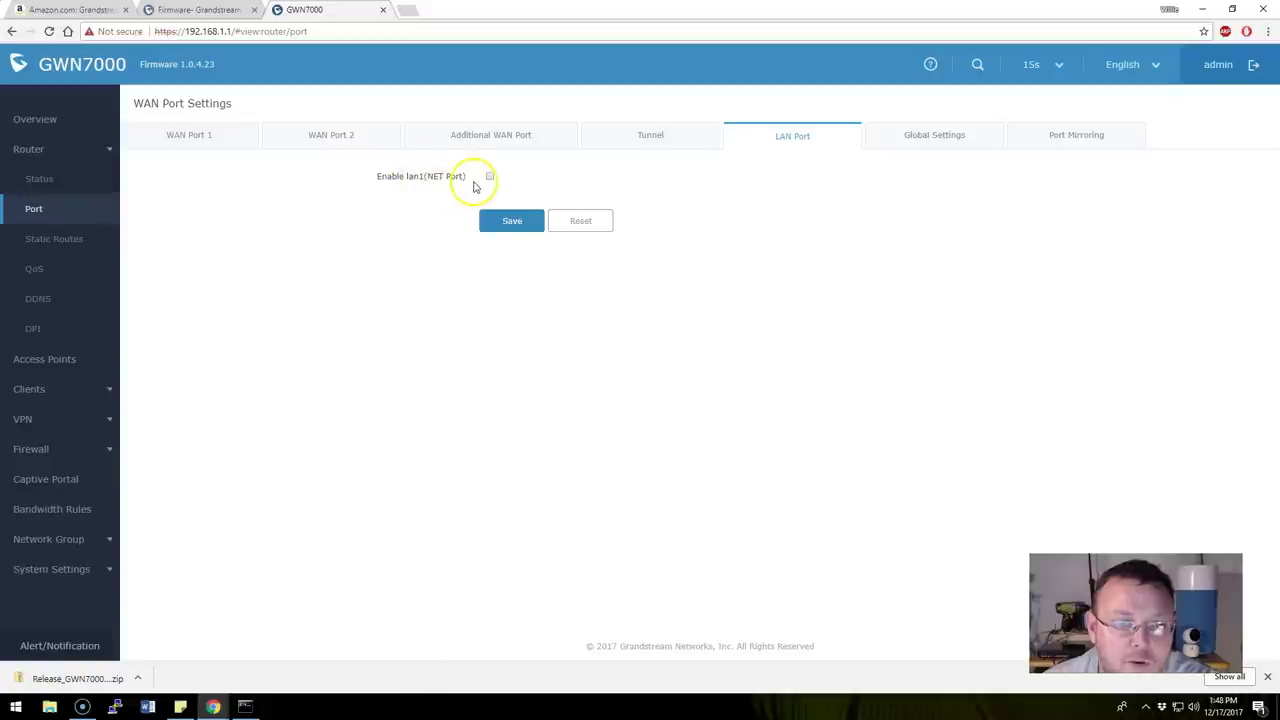
pyautogui.click(929, 148)
pyautogui.click(557, 179)
pyautogui.click(560, 181)
pyautogui.click(560, 181)
pyautogui.moveTo(558, 183); pyautogui.dragTo(531, 199)
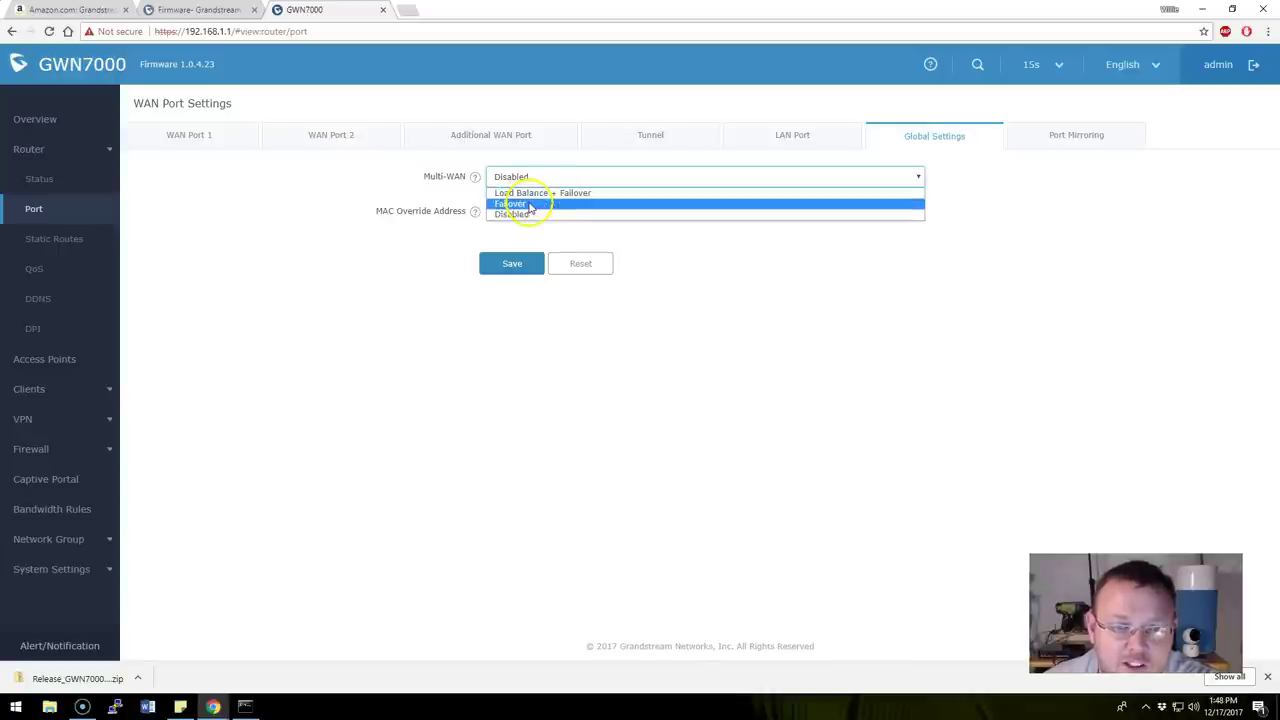
pyautogui.click(917, 249)
pyautogui.click(1078, 138)
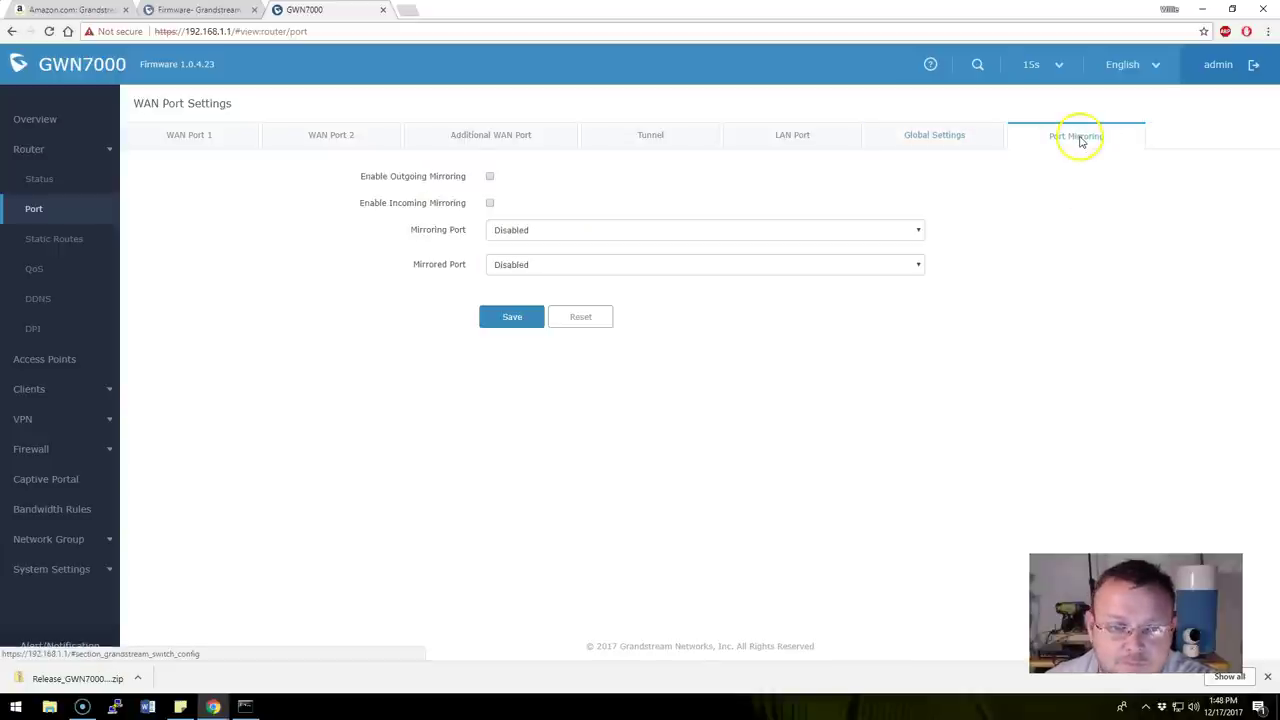
pyautogui.click(507, 331)
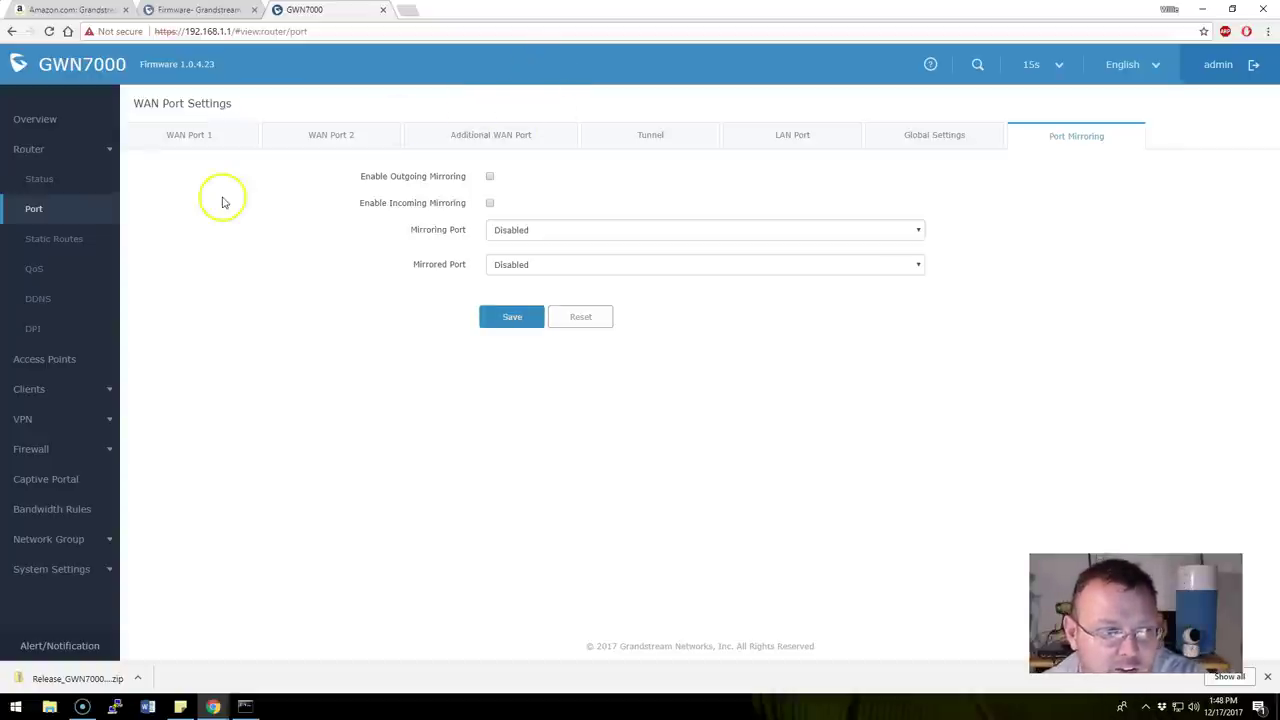
# Examine the Static Routes settings, including the full IPv4 and IPv6 route tables and the IPv6 and IPv4 static route lists
pyautogui.click(62, 242)
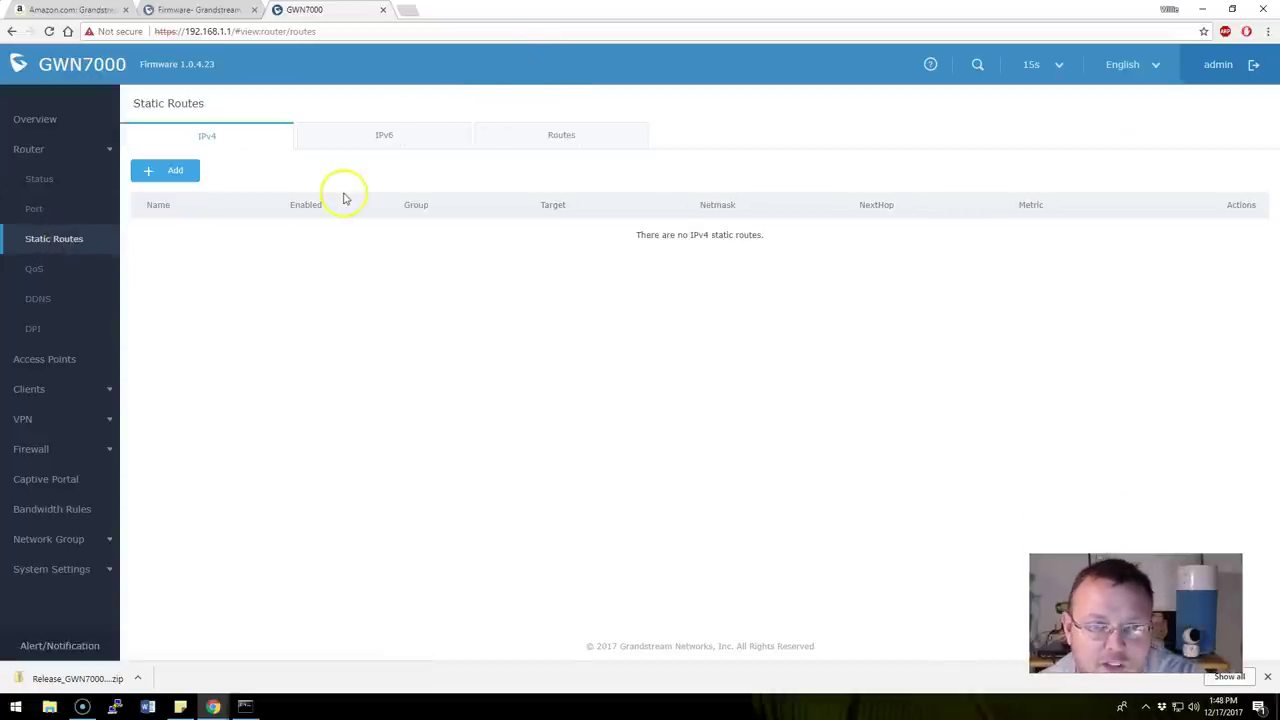
pyautogui.click(531, 146)
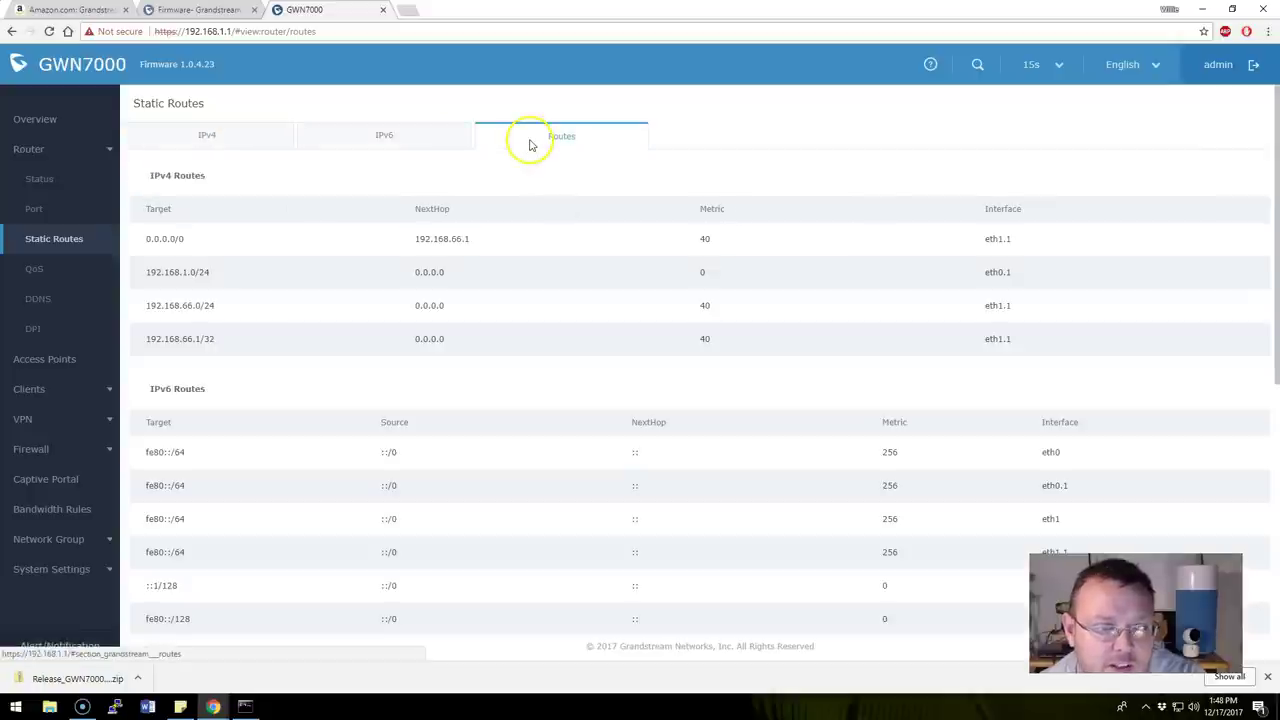
pyautogui.scroll(-3, 380, 322)
pyautogui.scroll(-2, 380, 322)
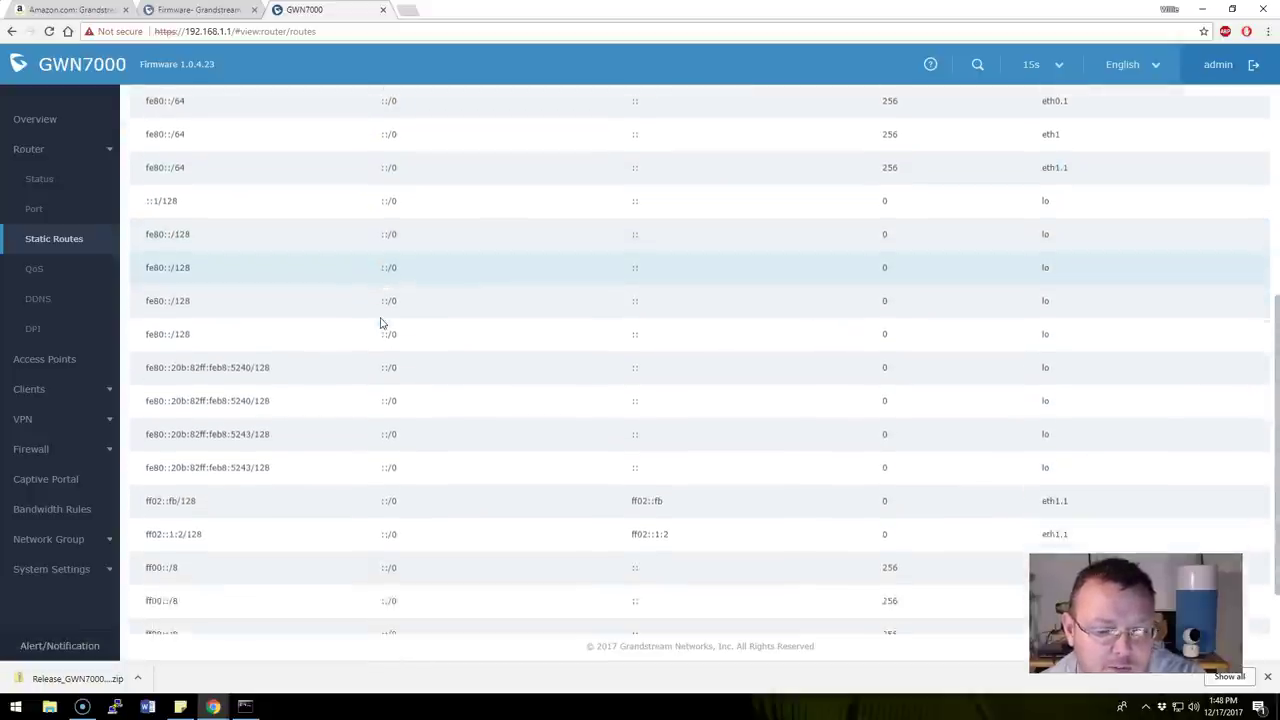
pyautogui.scroll(4, 381, 318)
pyautogui.scroll(1, 381, 318)
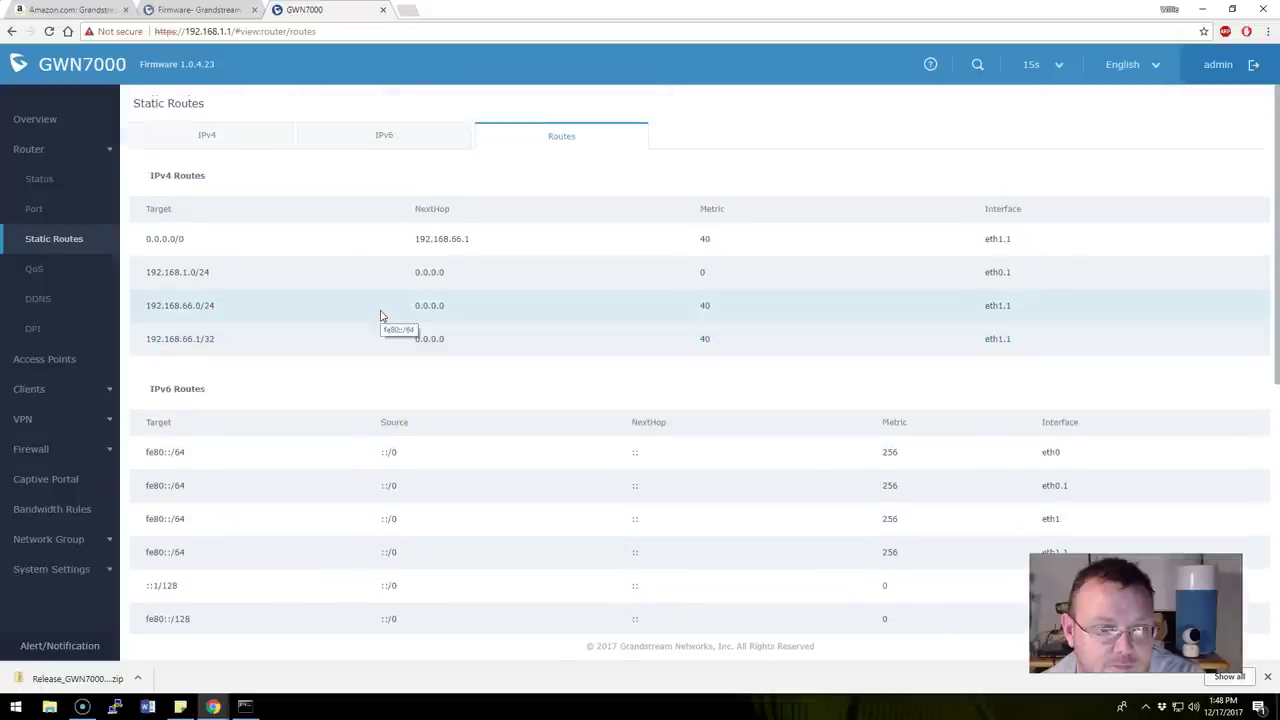
pyautogui.click(367, 135)
pyautogui.click(203, 136)
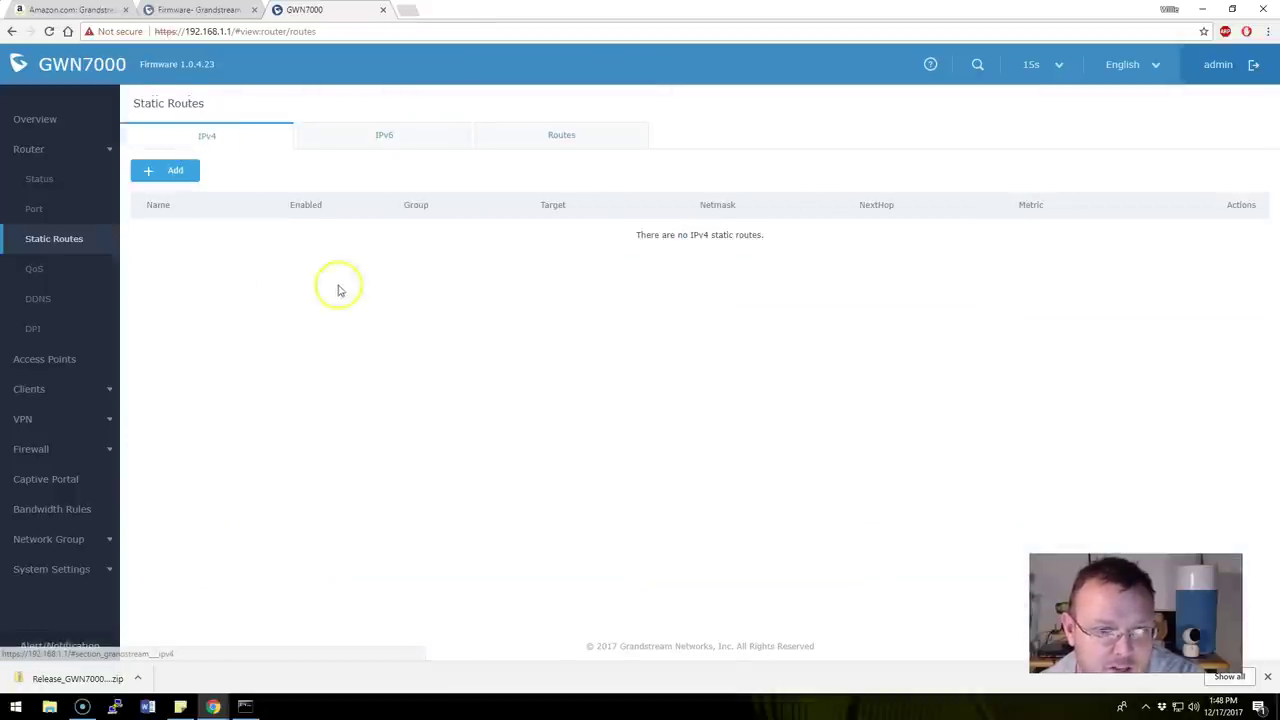
# Review the Global and Upstream QoS settings with traffic classes filtered to WAN Port 1, and inspect the new traffic class form without saving
pyautogui.click(33, 268)
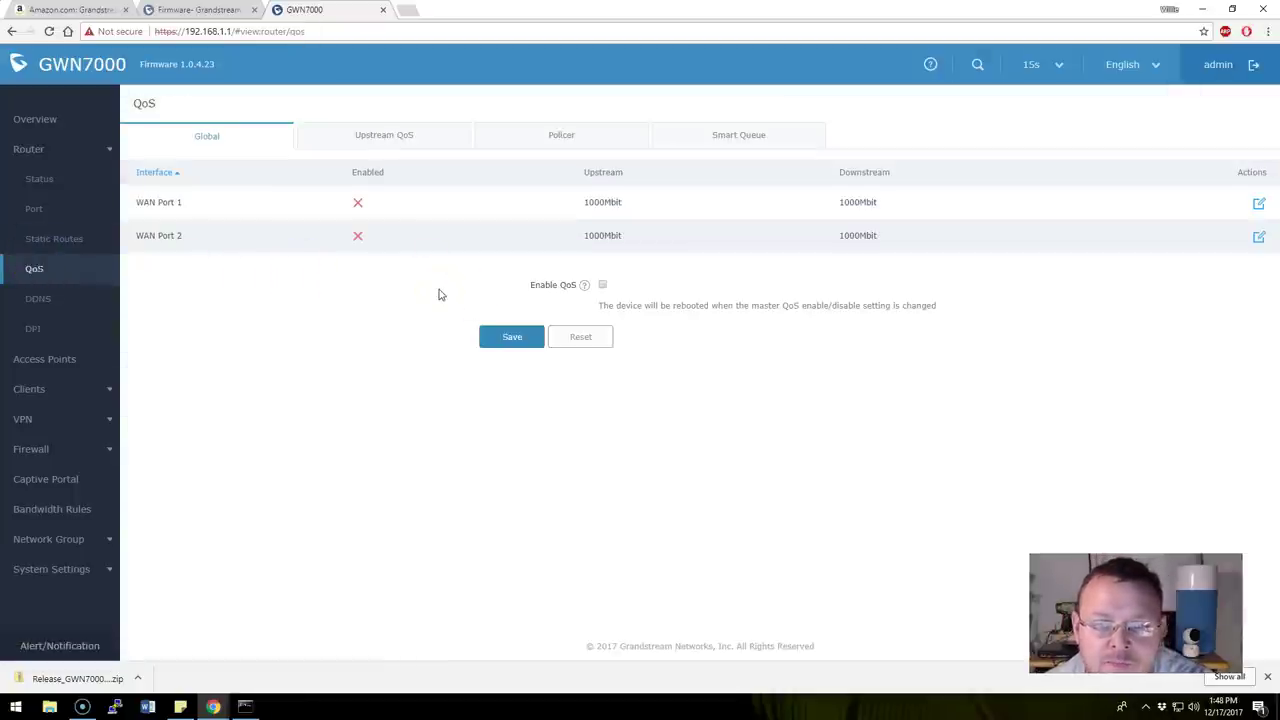
pyautogui.click(390, 141)
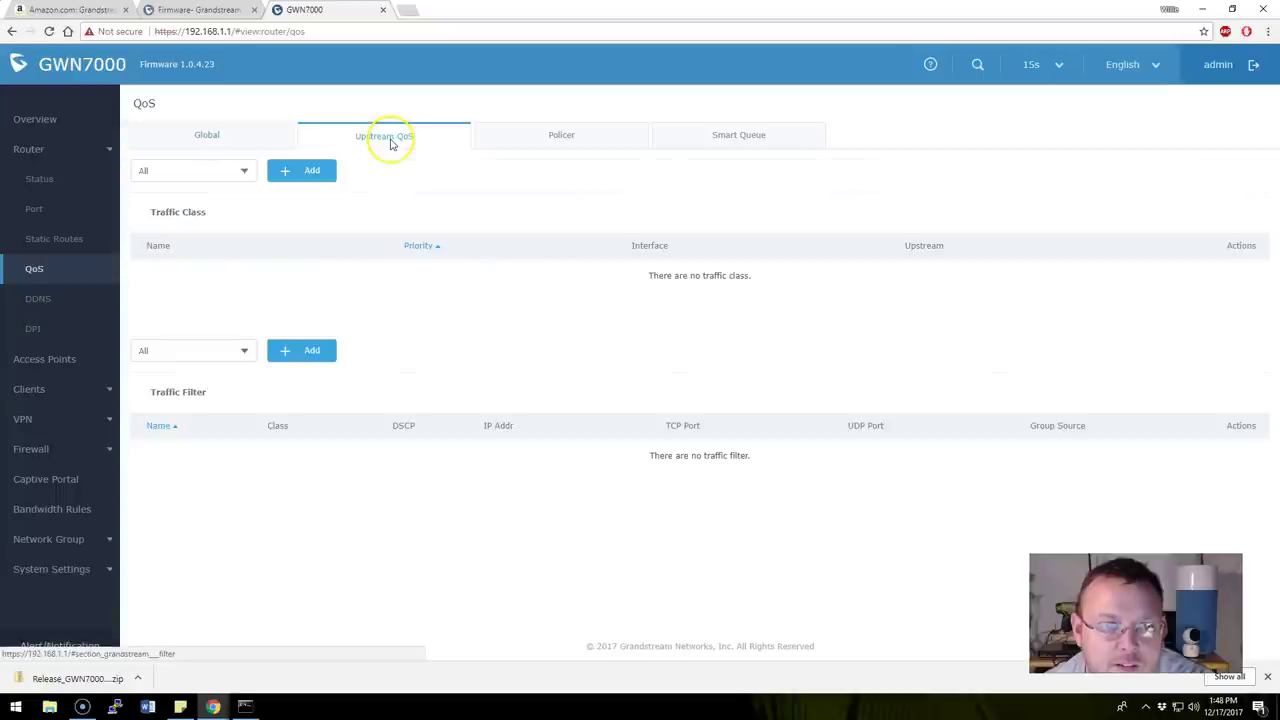
pyautogui.click(240, 171)
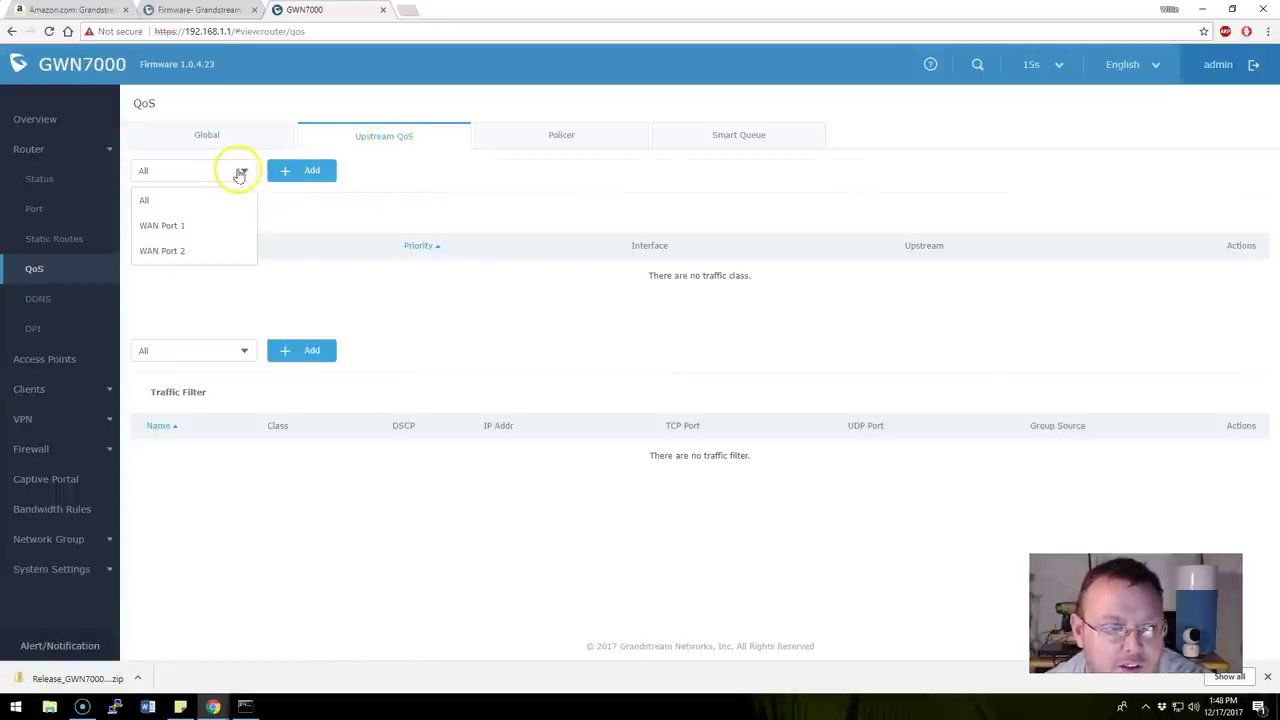
pyautogui.click(240, 171)
pyautogui.click(240, 171)
pyautogui.click(234, 224)
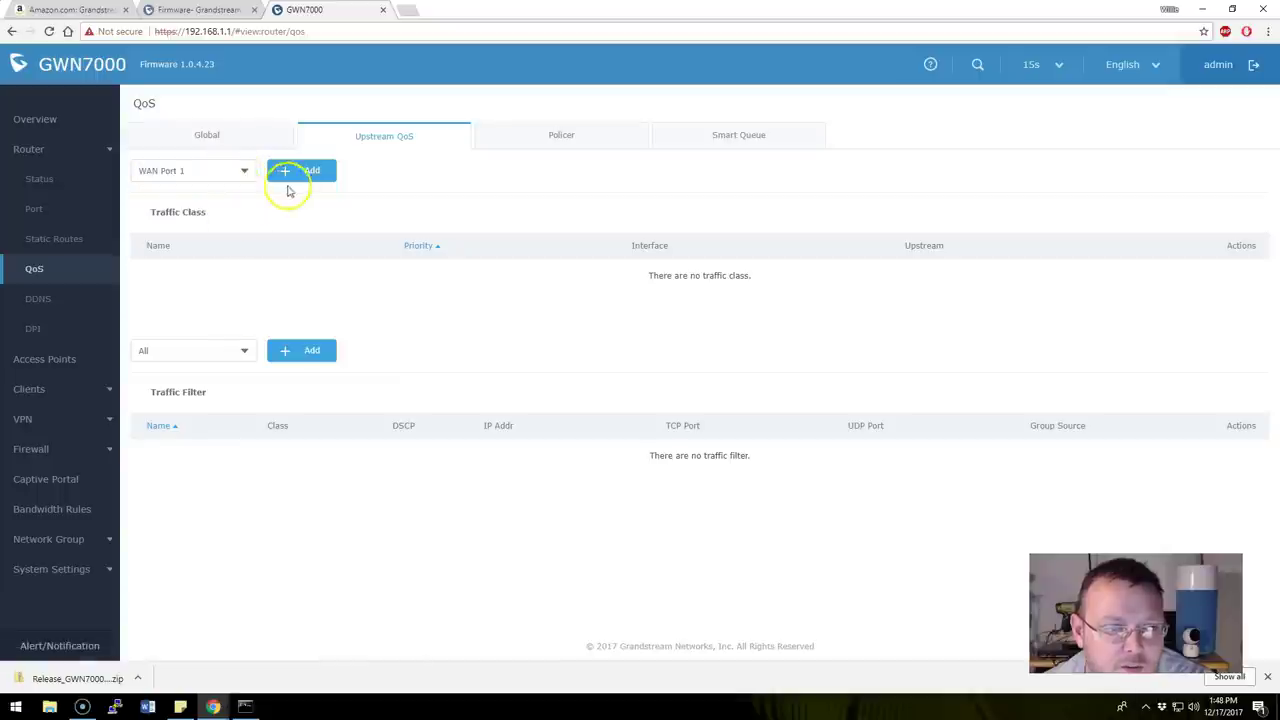
pyautogui.click(302, 177)
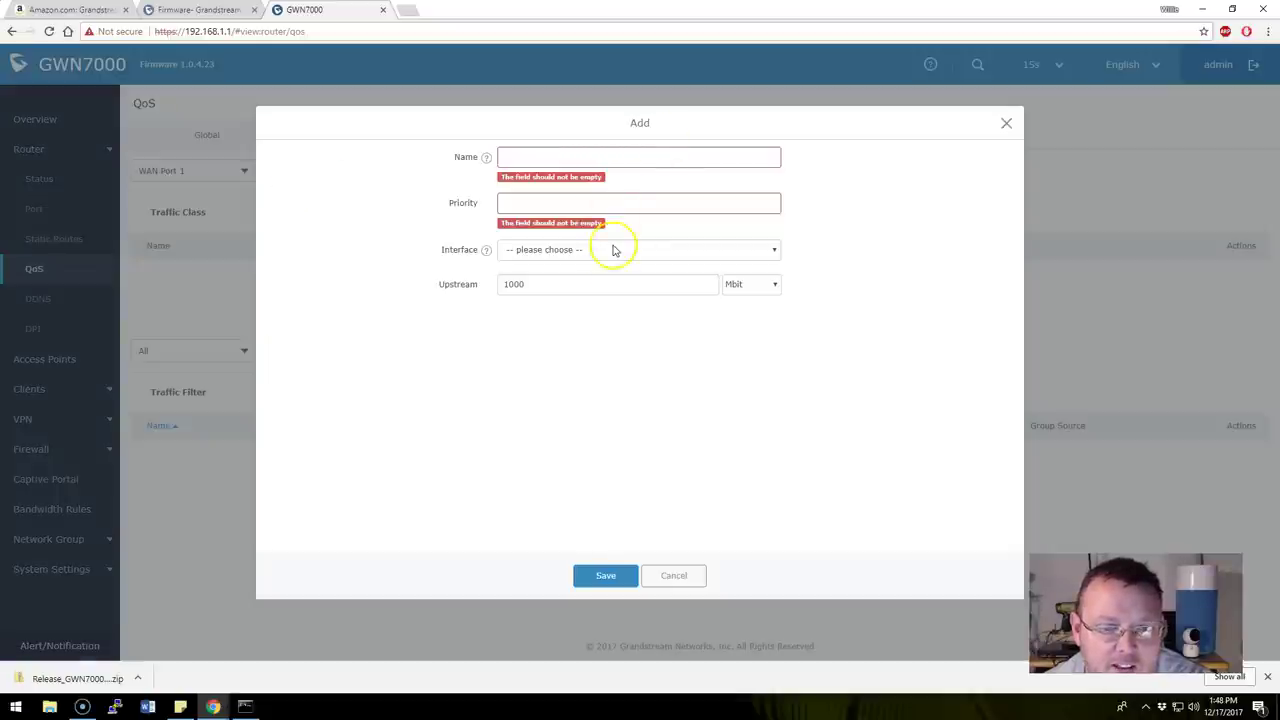
pyautogui.click(684, 576)
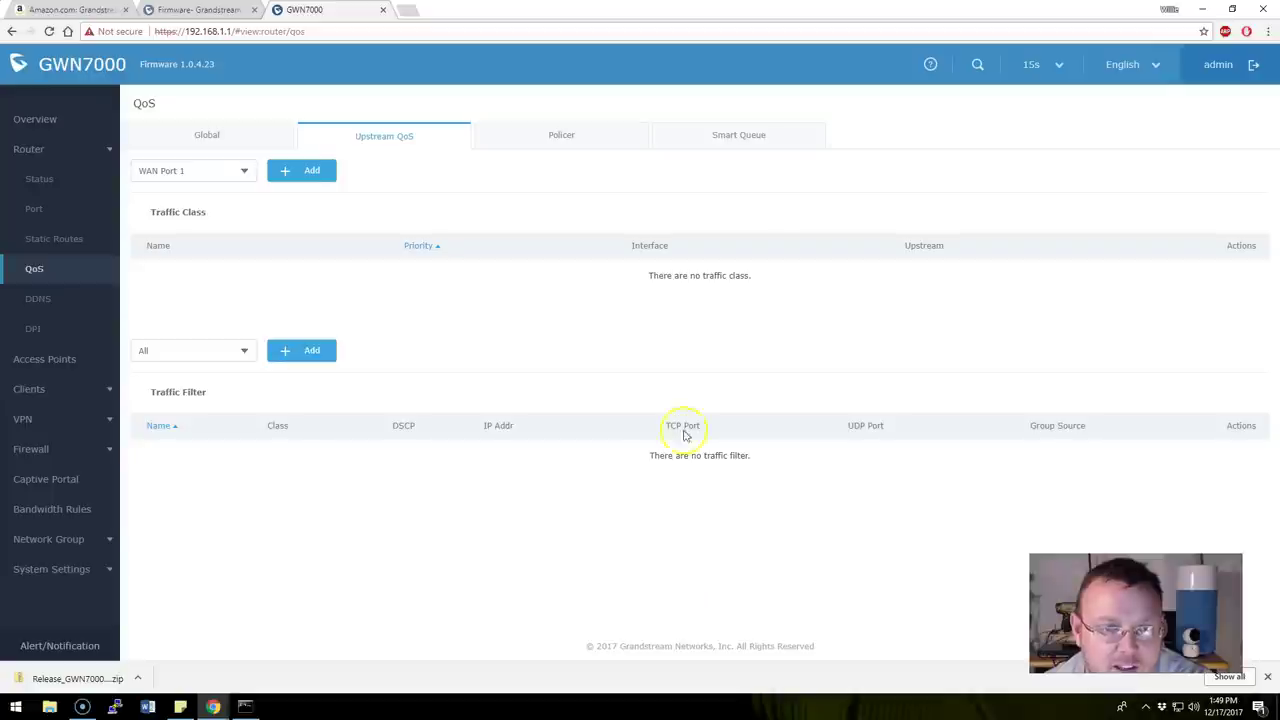
# Examine the QoS Policer settings and the full new policer form without saving, plus the Smart Queue and Global settings
pyautogui.click(562, 135)
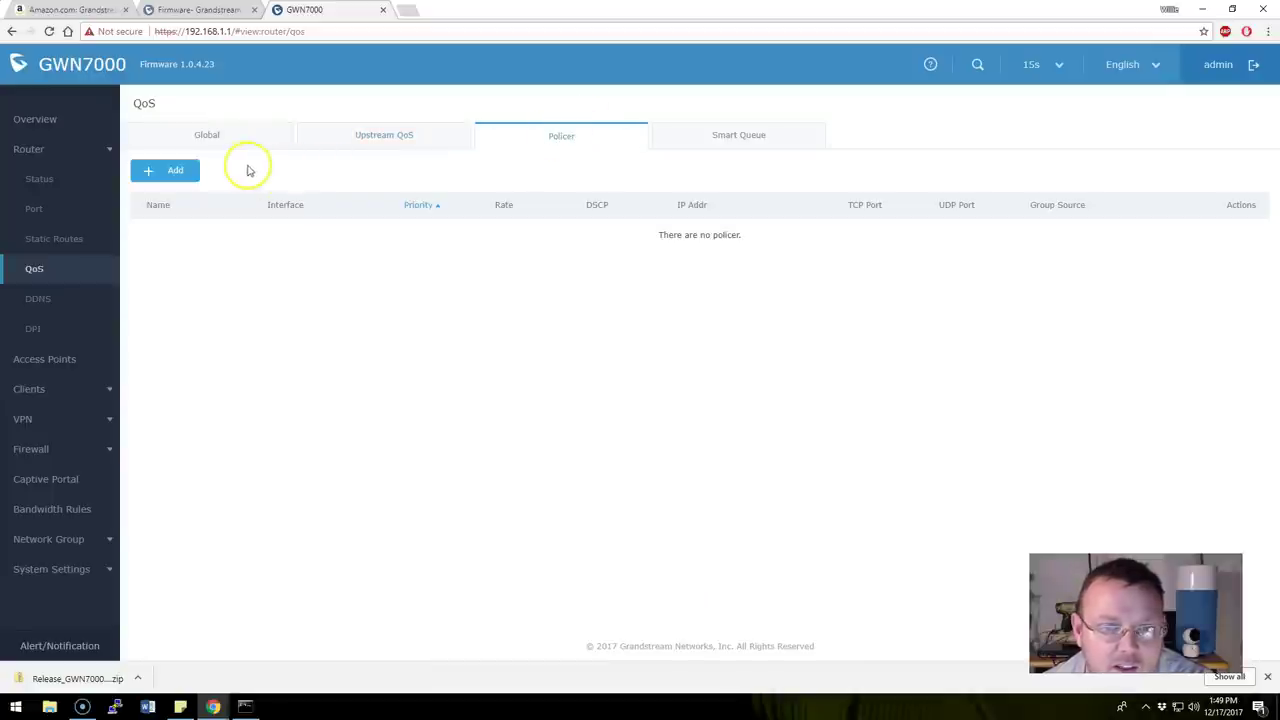
pyautogui.click(185, 178)
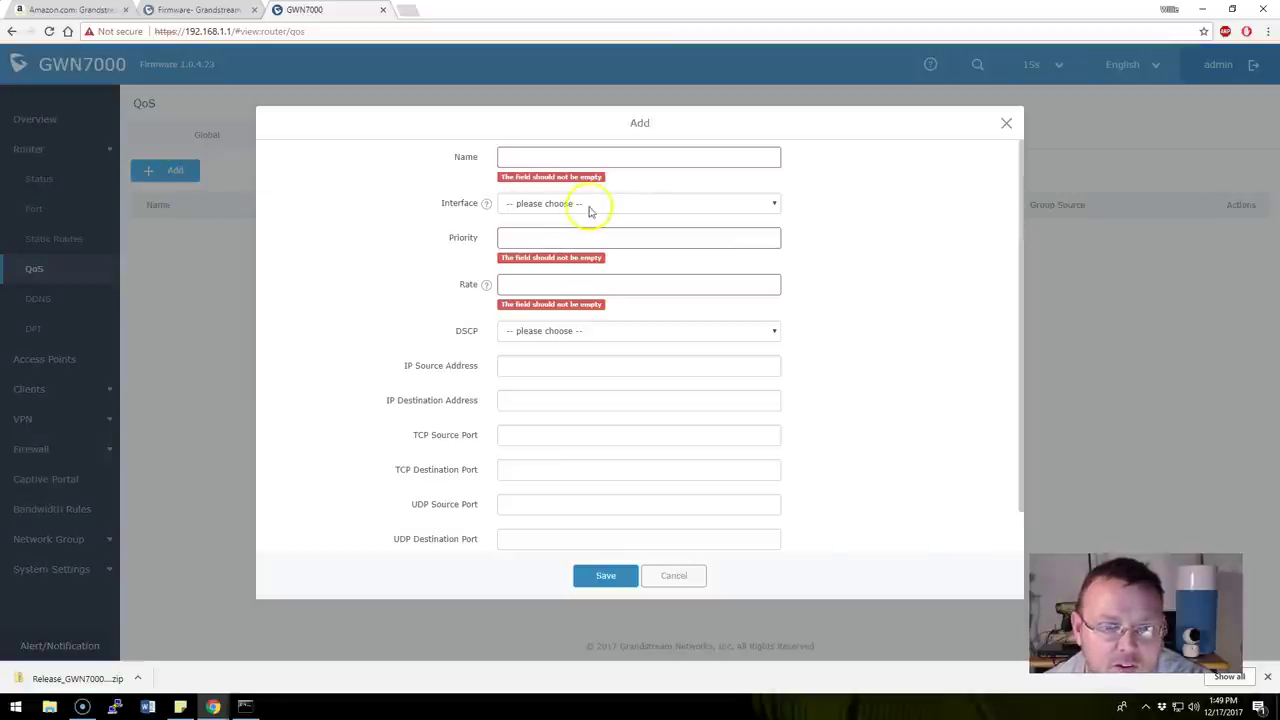
pyautogui.scroll(-1, 623, 351)
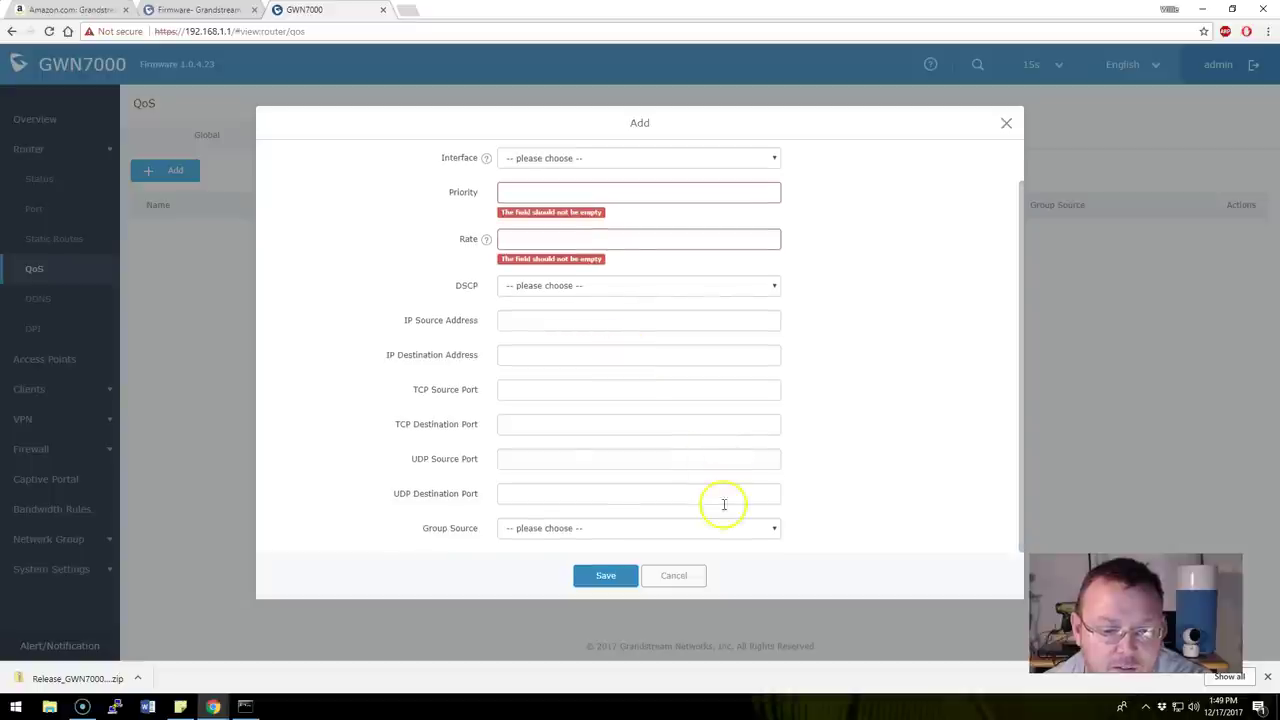
pyautogui.scroll(1, 724, 510)
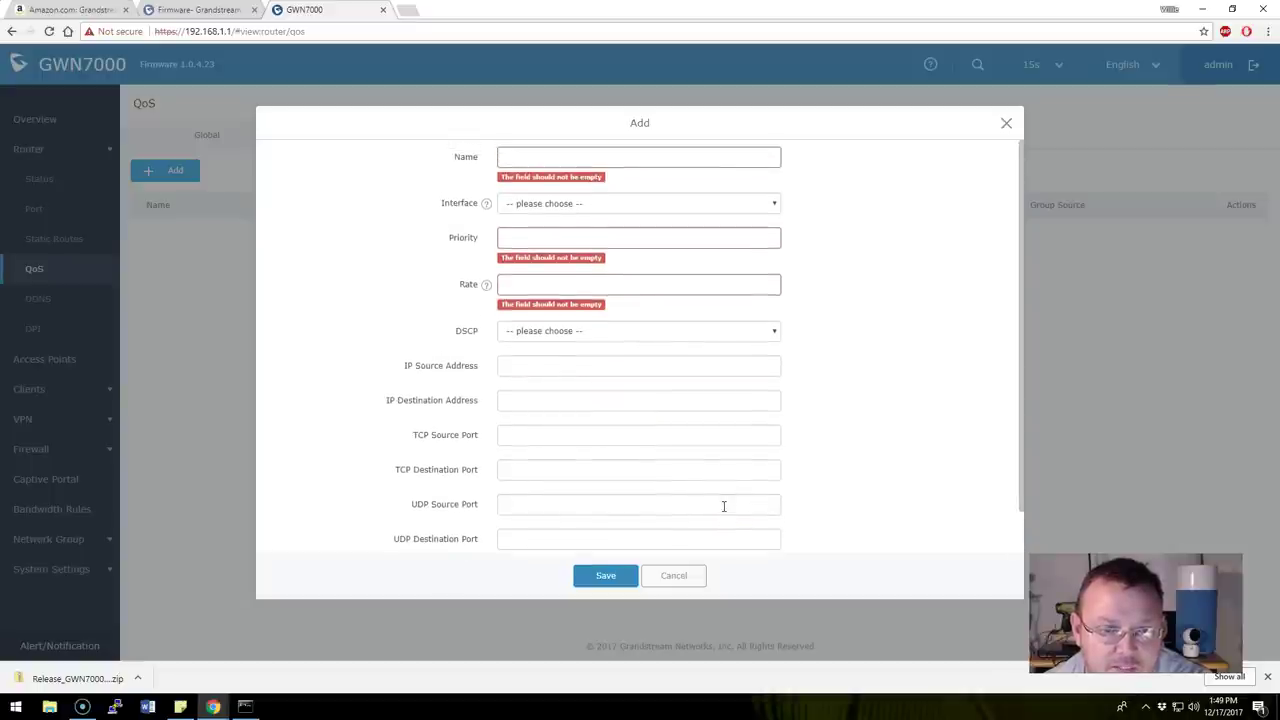
pyautogui.click(676, 576)
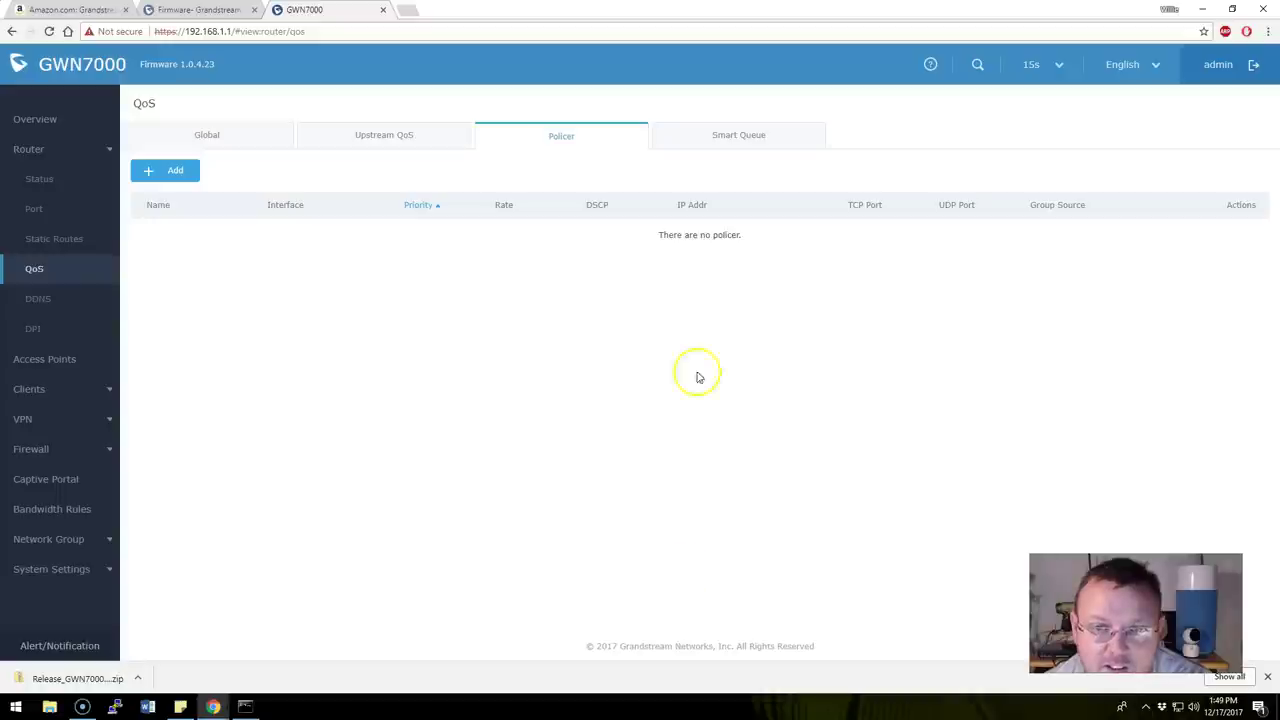
pyautogui.click(736, 133)
pyautogui.click(591, 134)
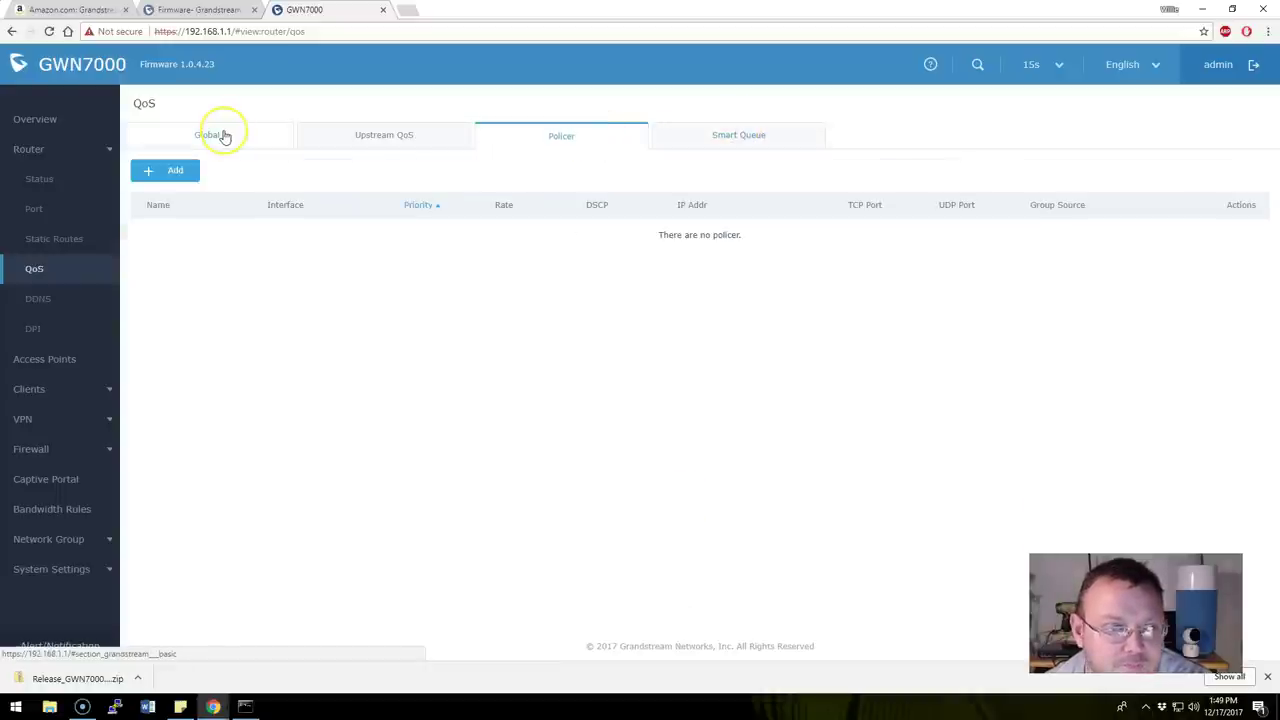
pyautogui.click(224, 137)
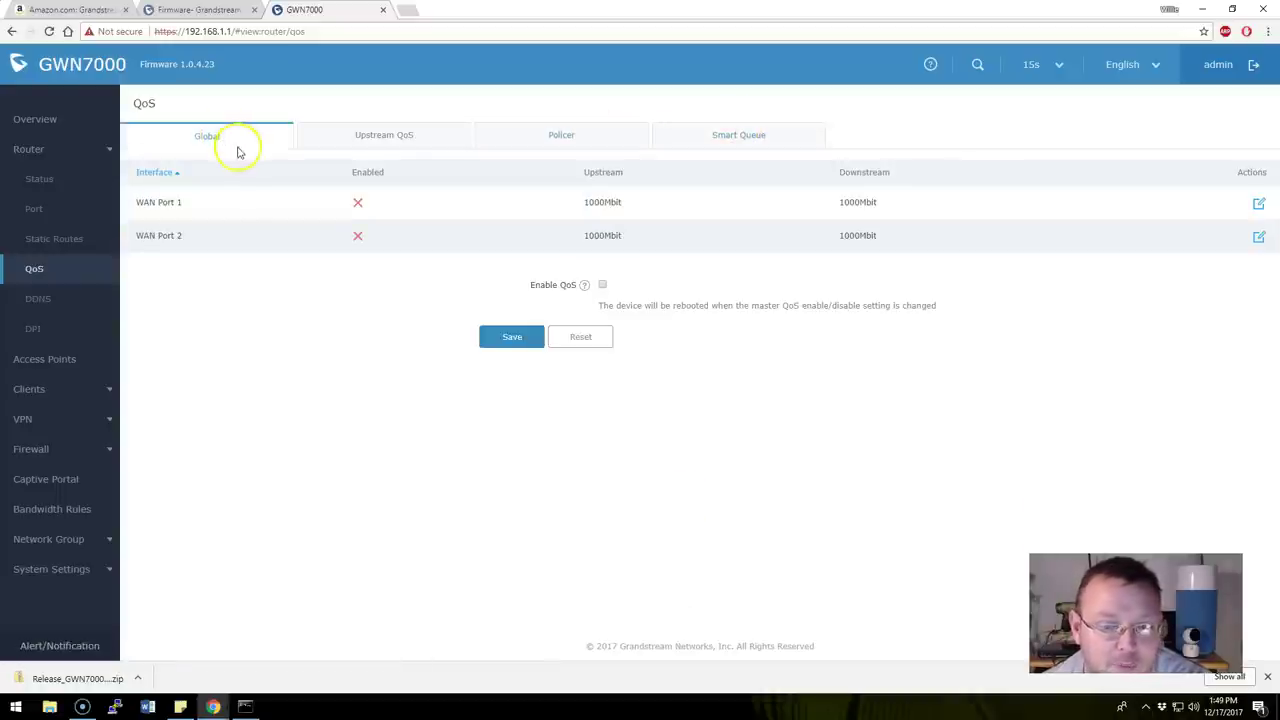
# Examine the DDNS settings from Service Name through the retry interval, including the available service providers, keeping dyndns.org selected
pyautogui.click(40, 300)
pyautogui.scroll(-2, 211, 343)
pyautogui.scroll(2, 211, 343)
pyautogui.click(526, 168)
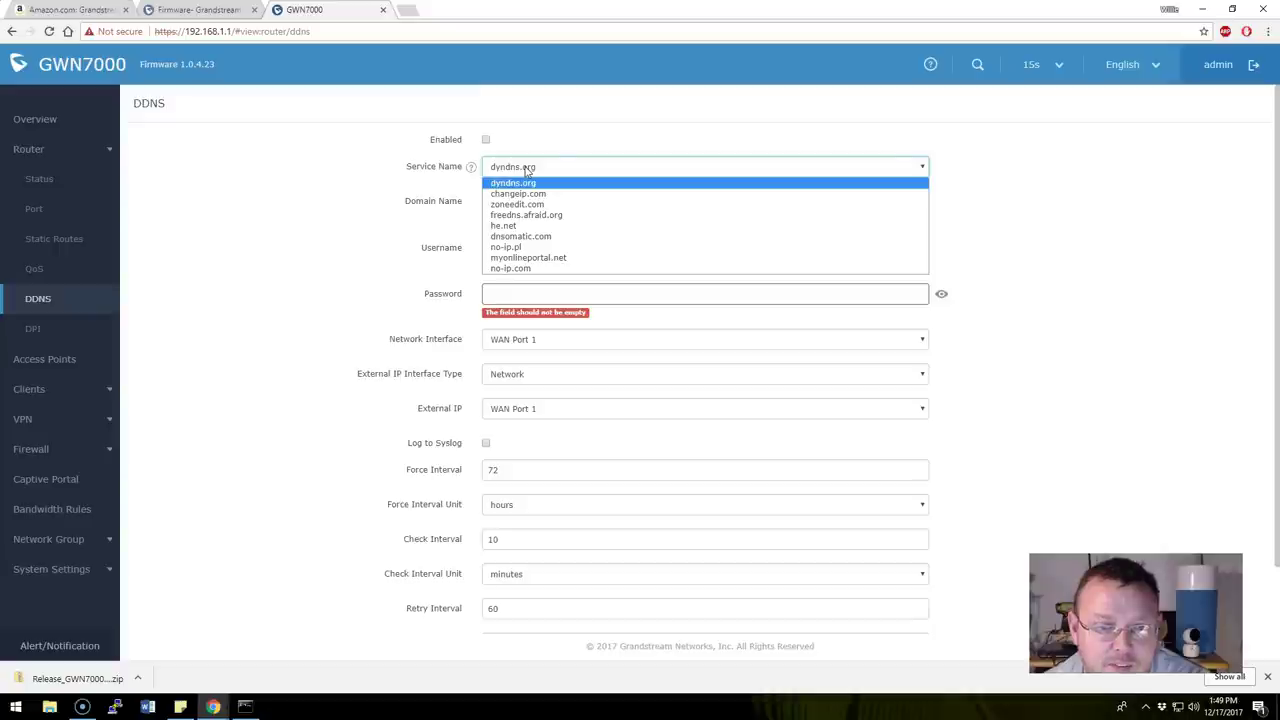
pyautogui.click(393, 178)
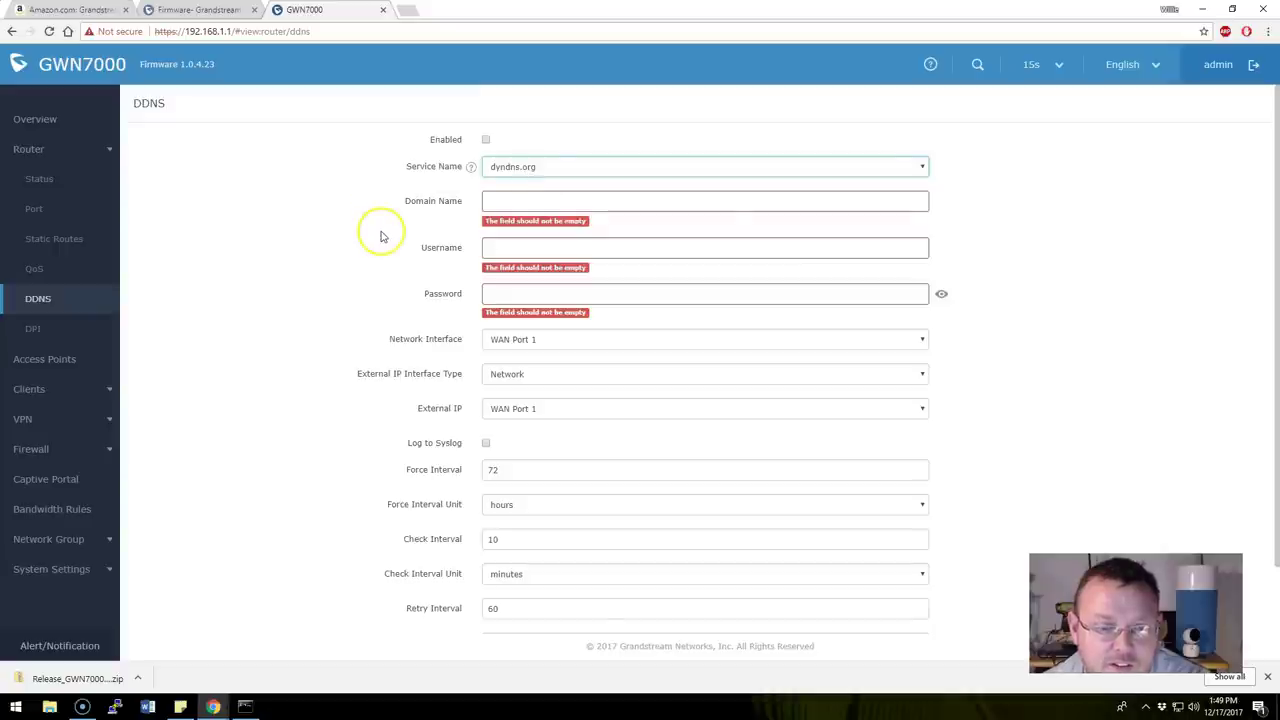
pyautogui.scroll(-1, 380, 236)
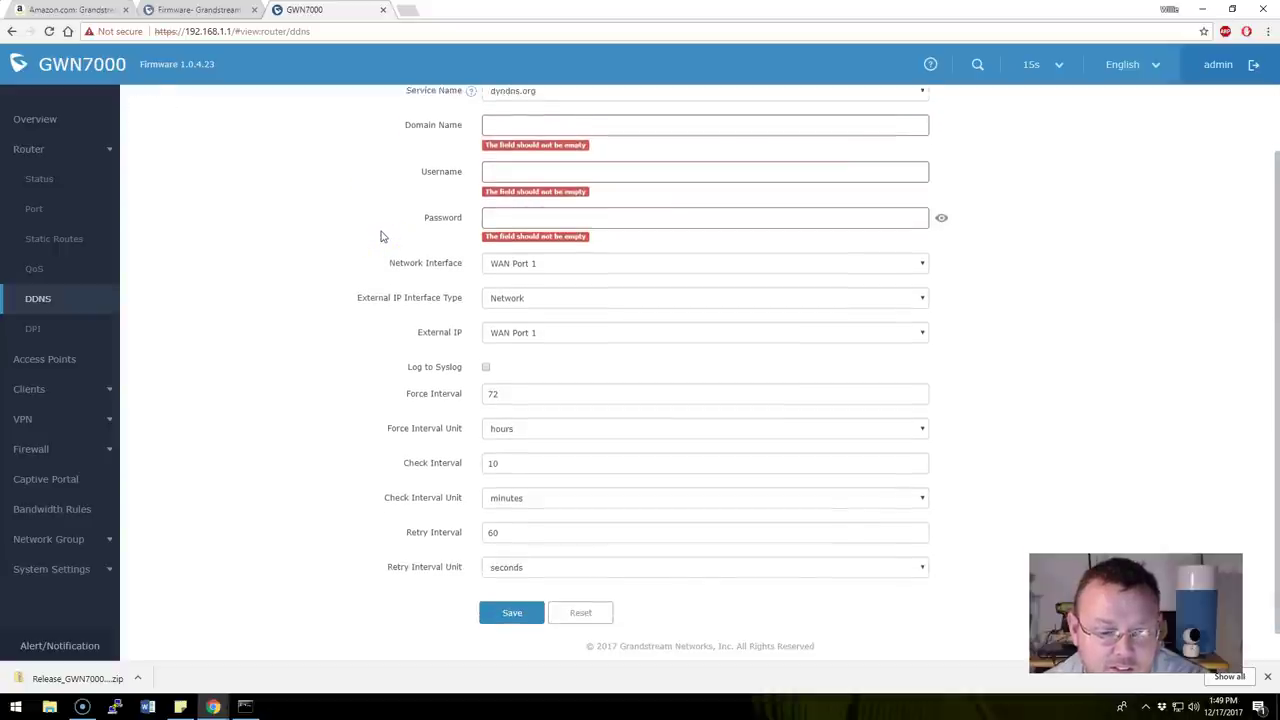
pyautogui.scroll(2, 390, 200)
# Look over the DPI, Device Status and Access Points pages, and view the list of connected clients
pyautogui.click(33, 326)
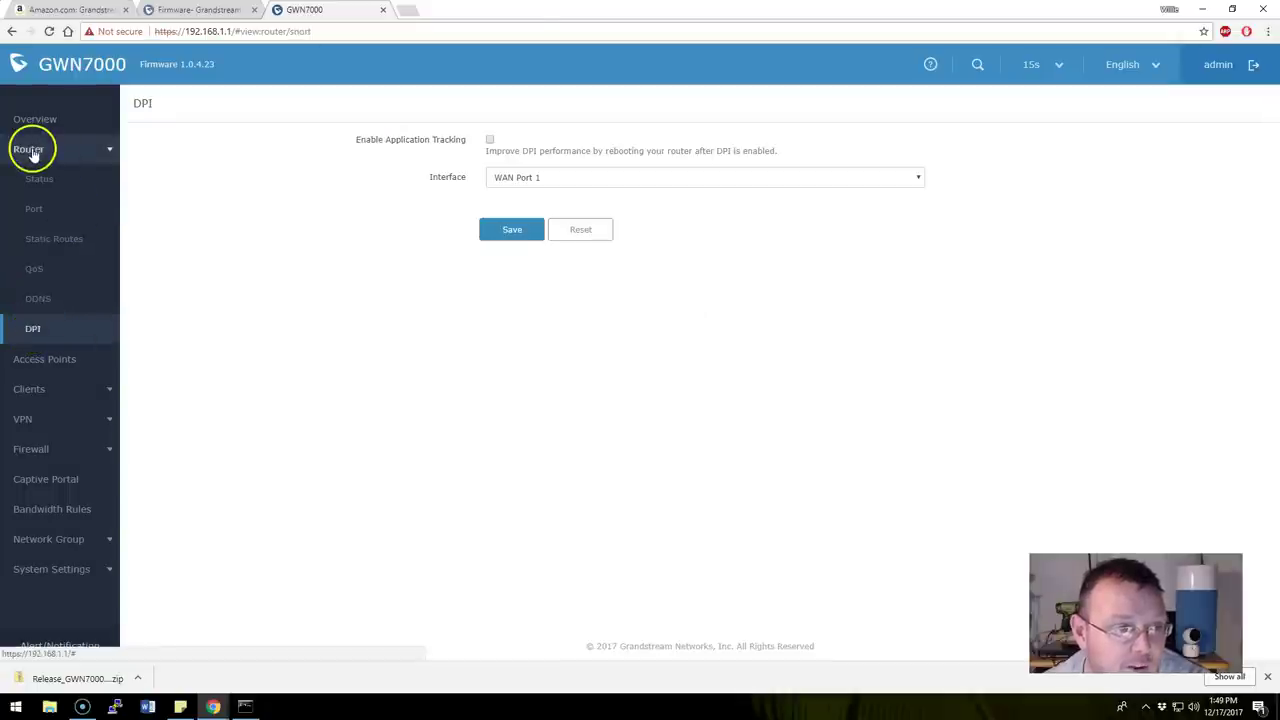
pyautogui.click(30, 150)
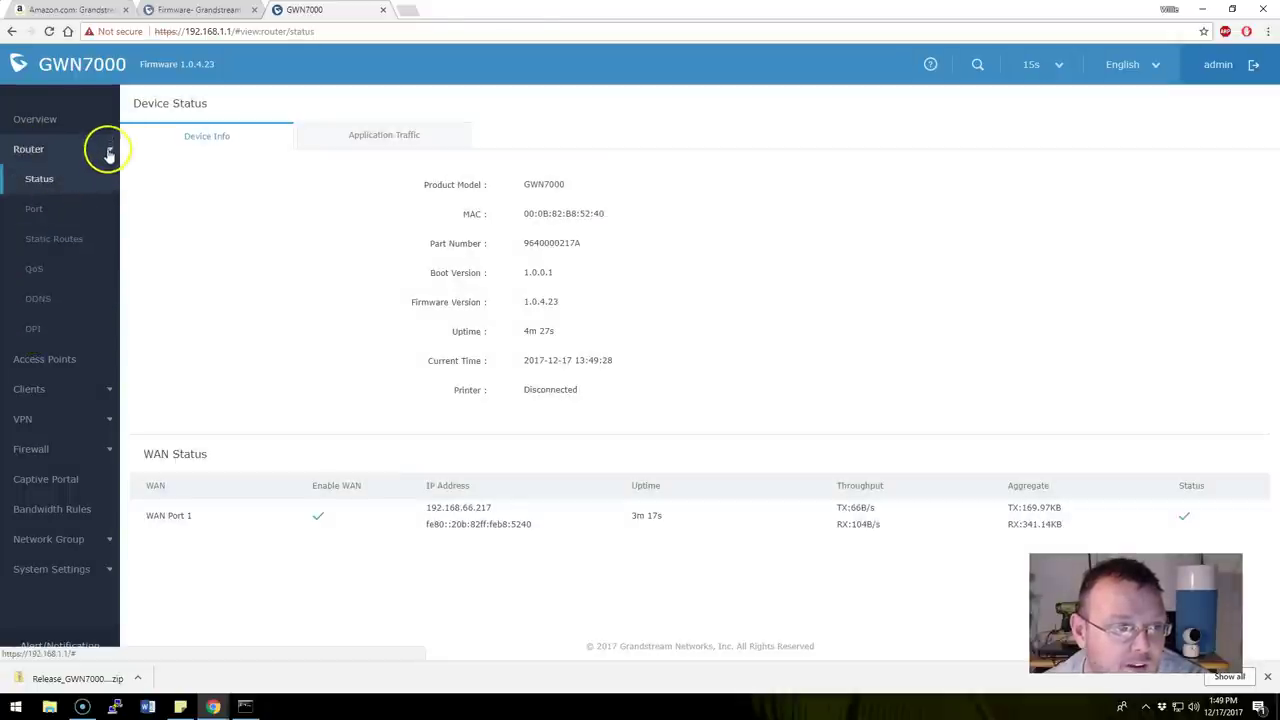
pyautogui.click(50, 360)
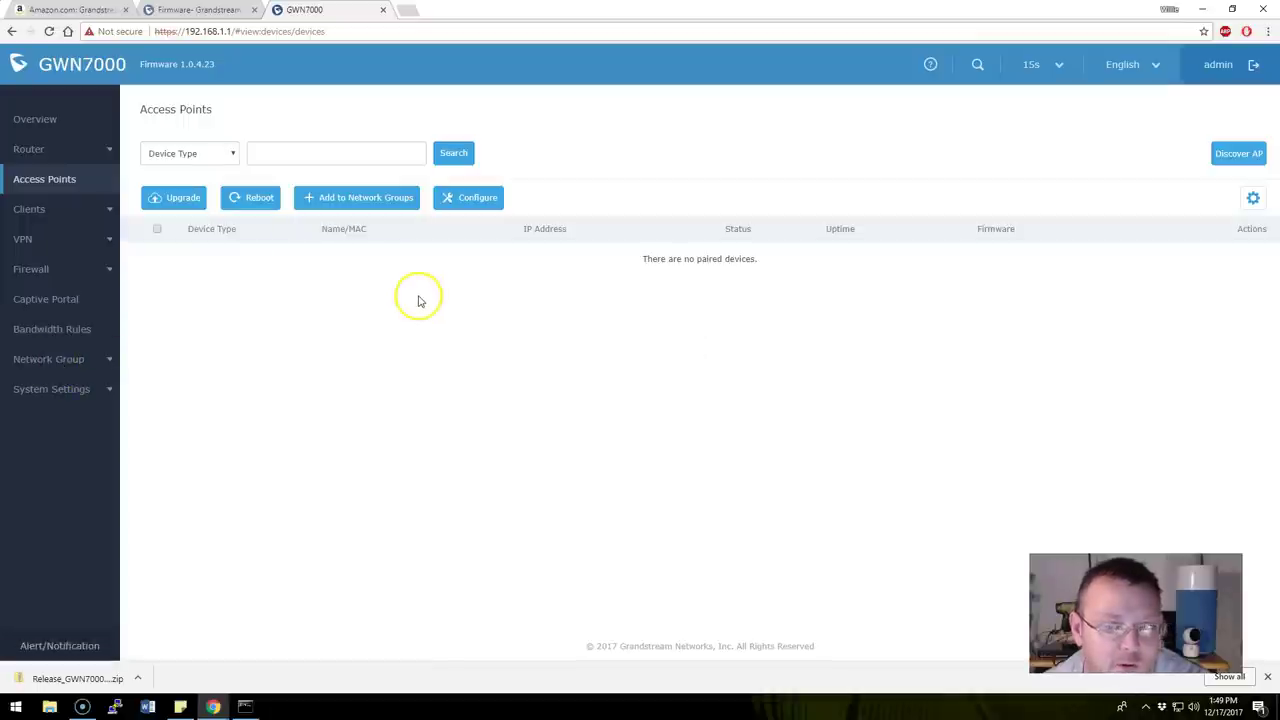
pyautogui.click(32, 208)
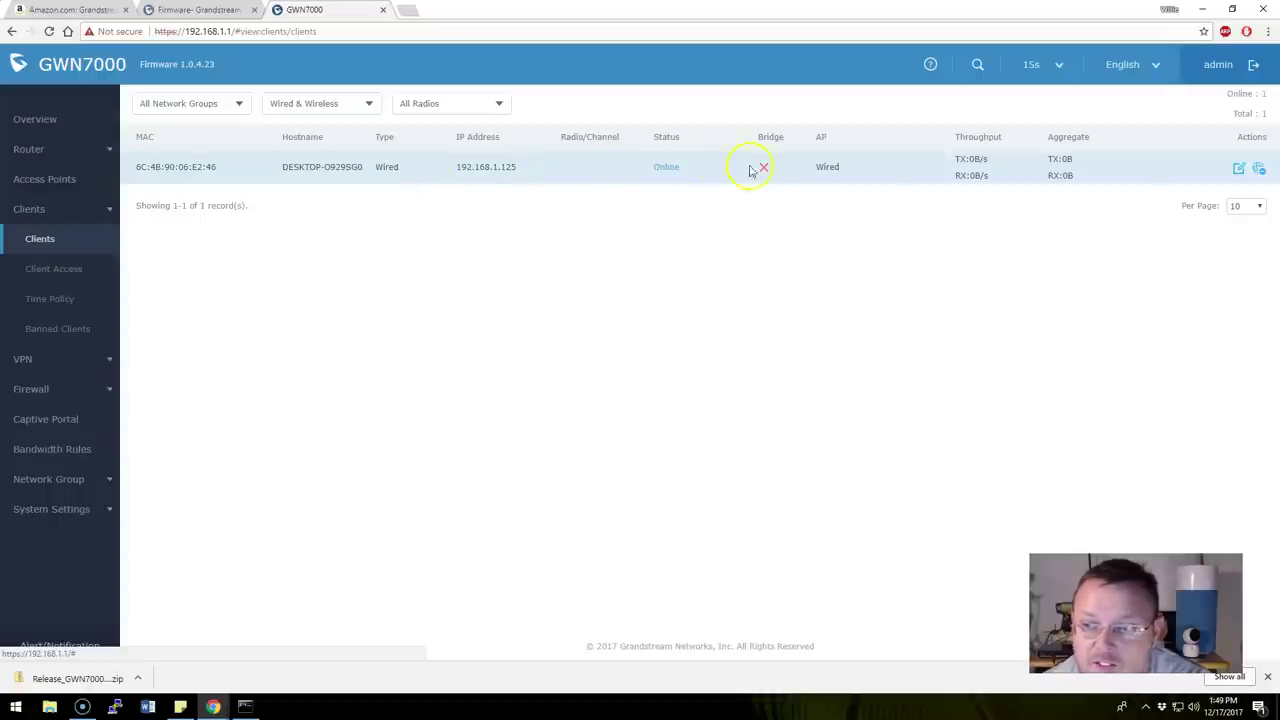
# Inspect the wired client's status, bandwidth rules and configuration options, including the Fixed IP setting, and close without saving
pyautogui.click(1240, 172)
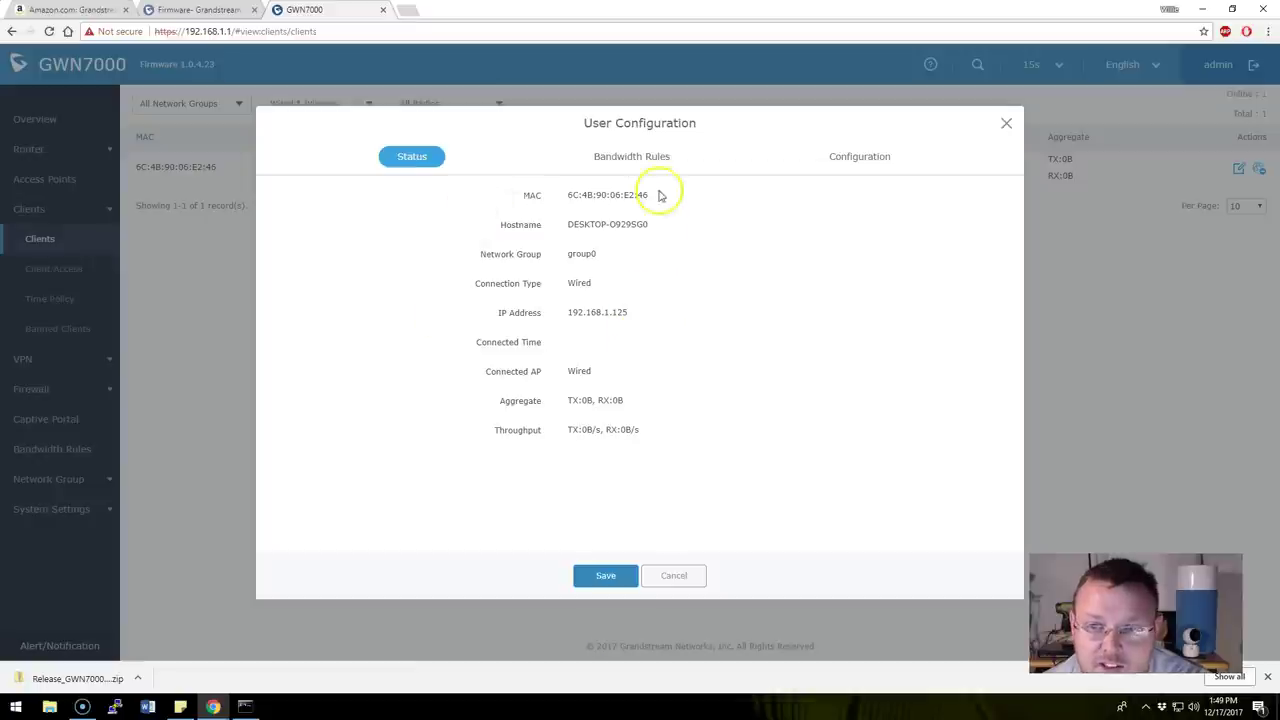
pyautogui.click(622, 157)
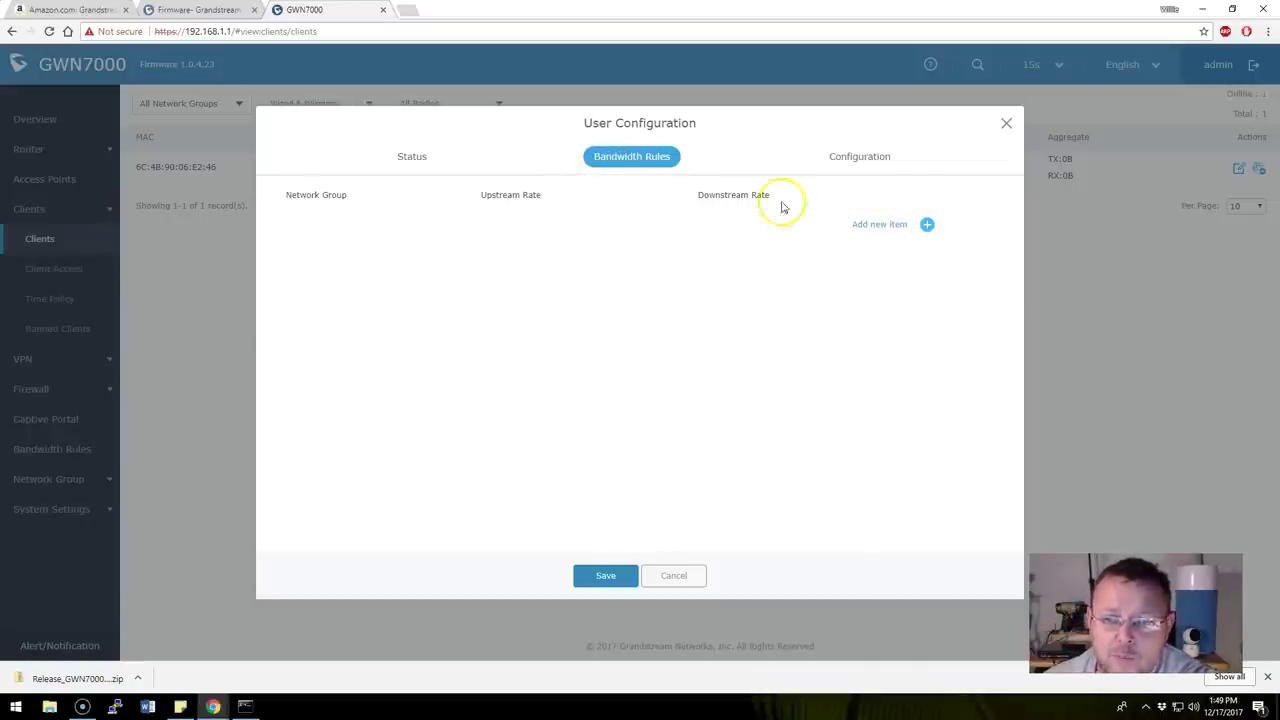
pyautogui.click(853, 159)
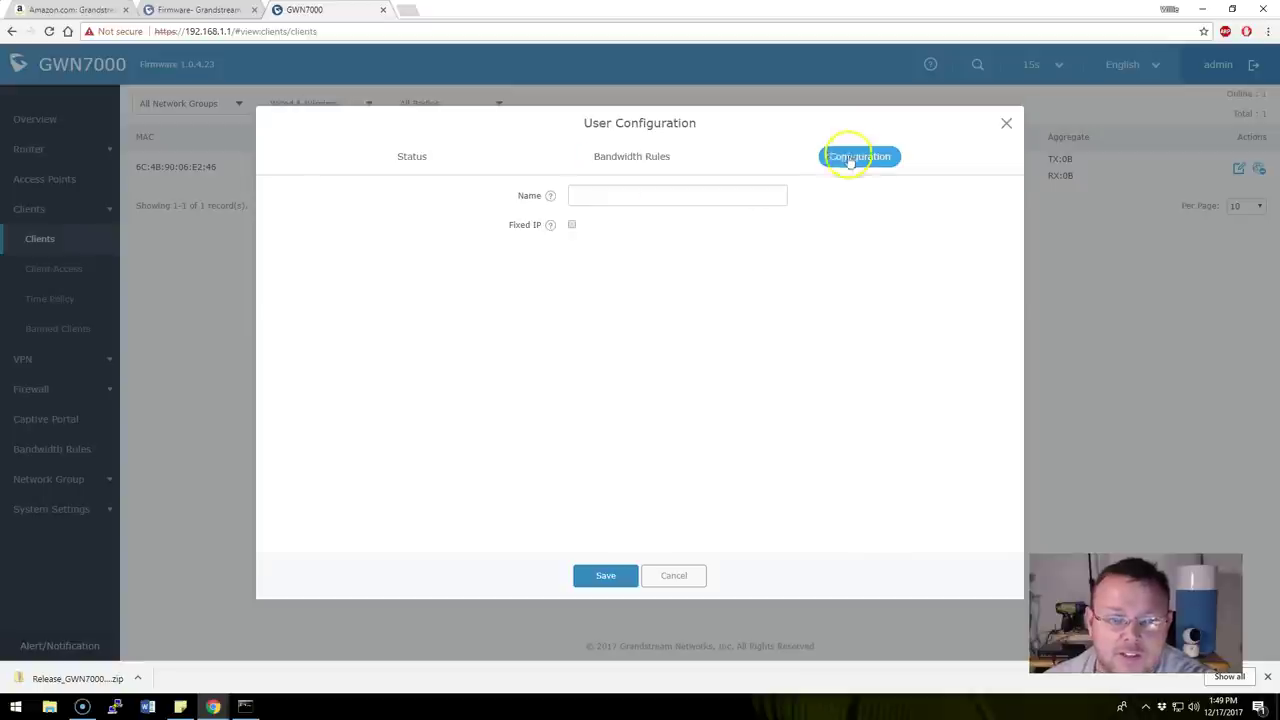
pyautogui.click(573, 226)
pyautogui.click(573, 226)
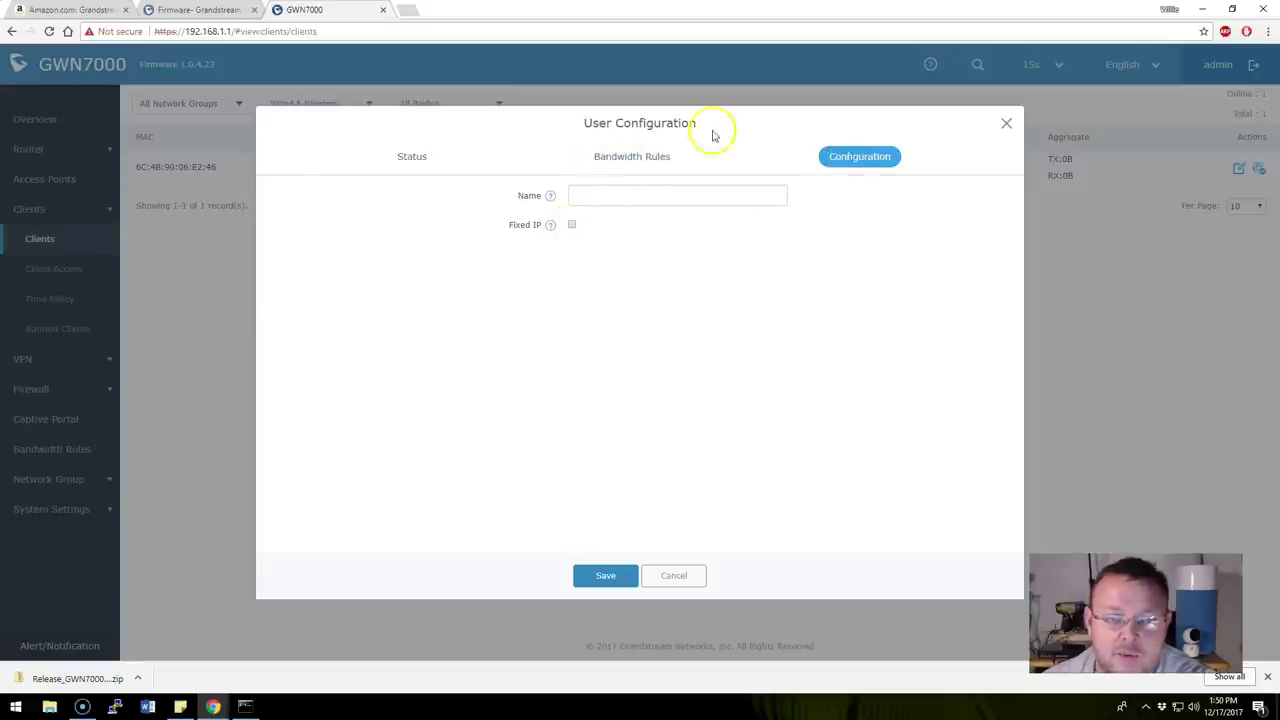
pyautogui.click(660, 157)
pyautogui.click(395, 157)
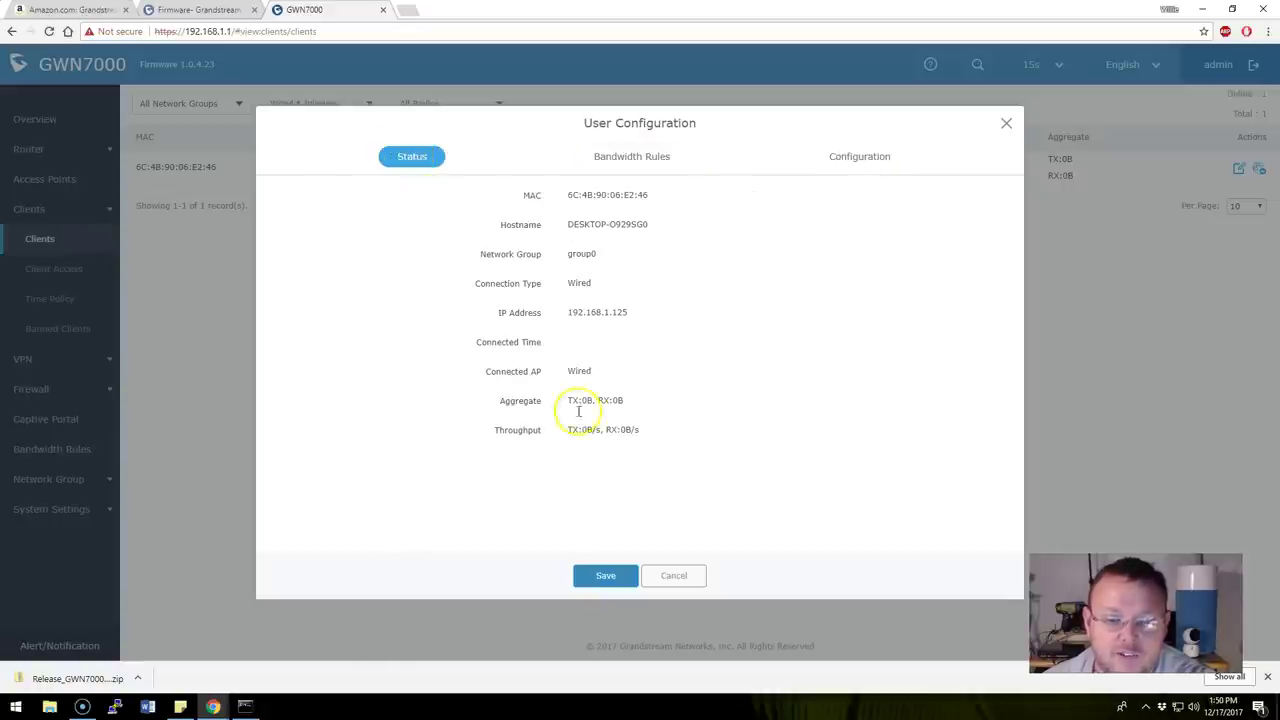
pyautogui.click(672, 576)
# Examine the Client Access list and its new access list form without saving, plus the Time Policy and Banned Clients pages
pyautogui.click(53, 272)
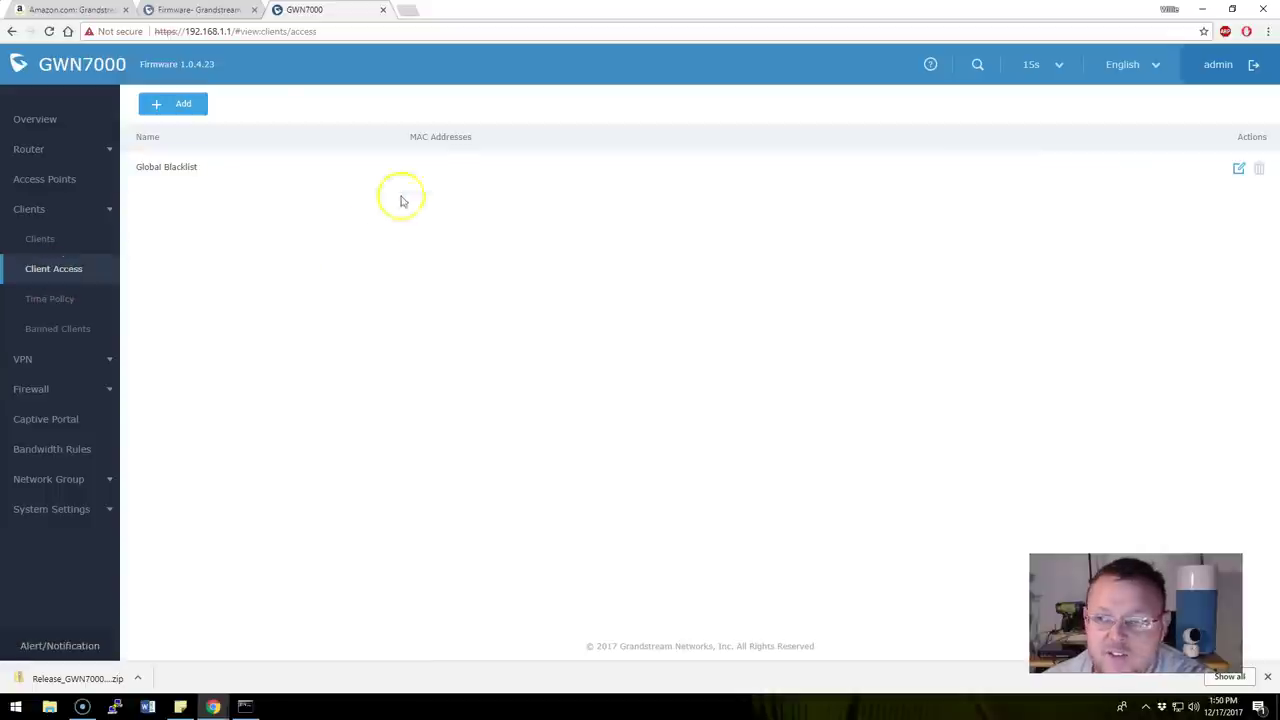
pyautogui.click(177, 105)
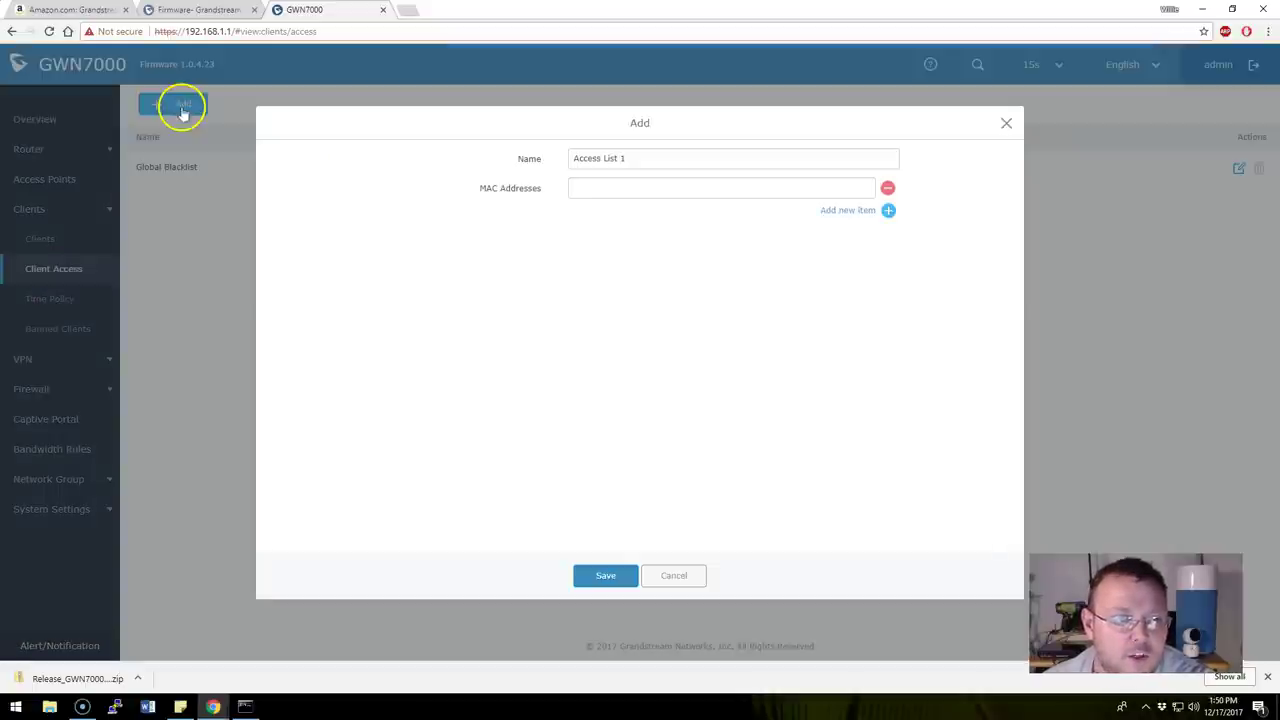
pyautogui.click(1007, 124)
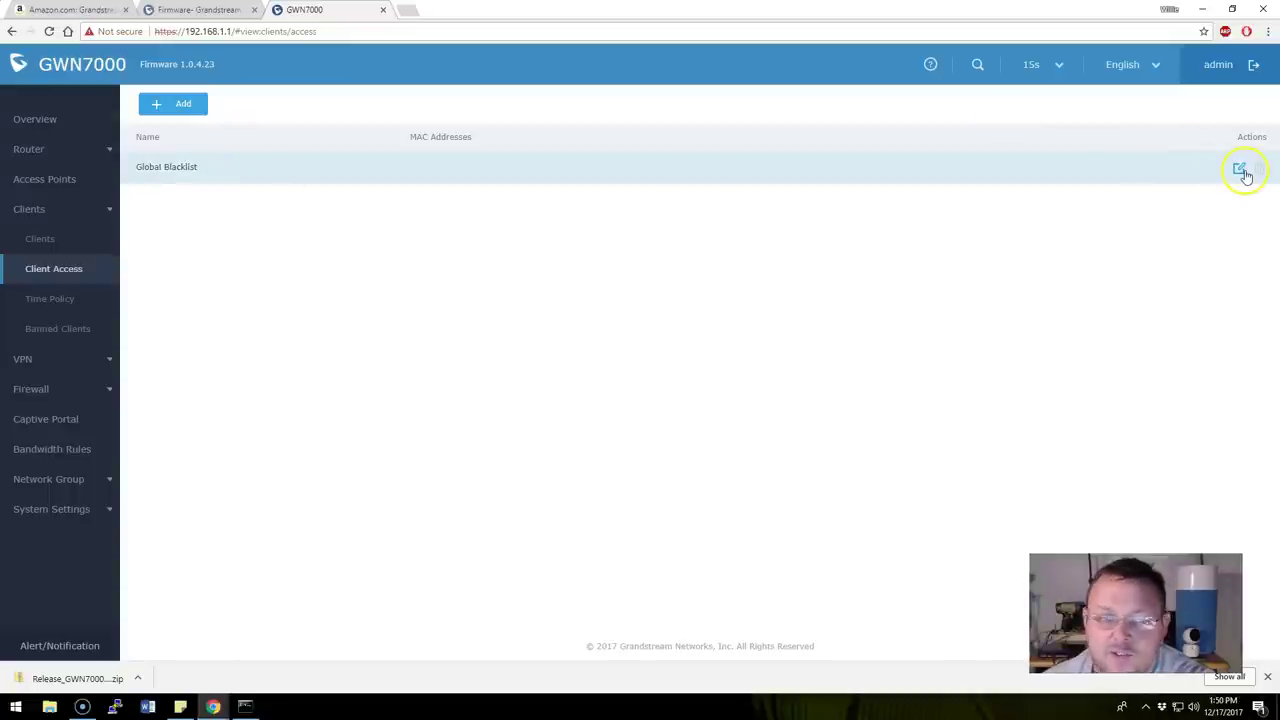
pyautogui.click(71, 296)
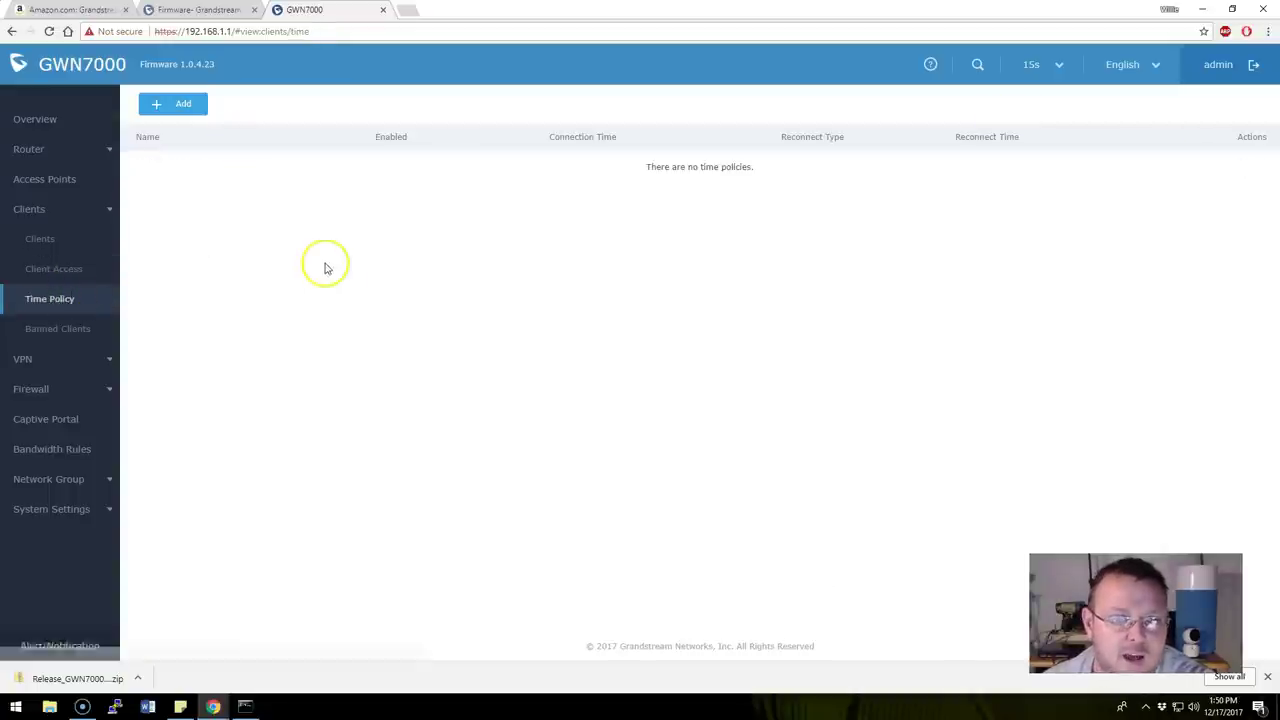
pyautogui.click(75, 338)
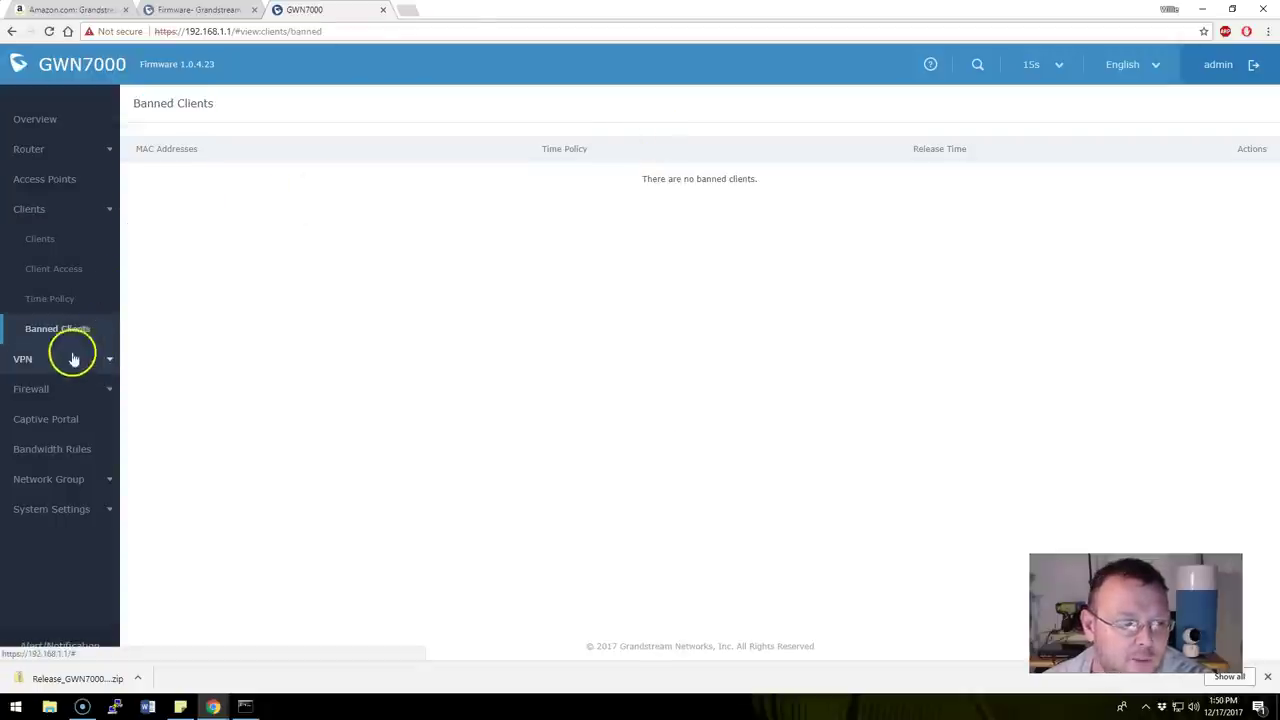
# Review the OpenVPN server and client lists in the VPN settings
pyautogui.click(73, 359)
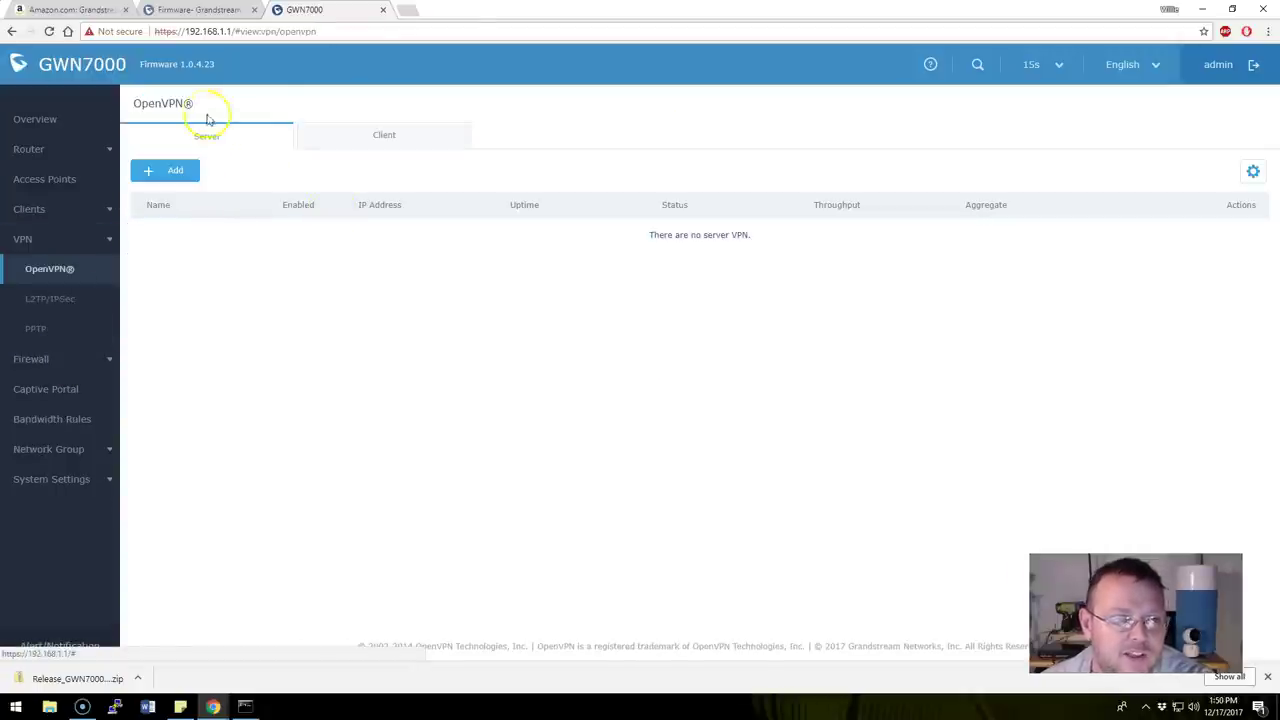
pyautogui.click(366, 136)
pyautogui.click(215, 137)
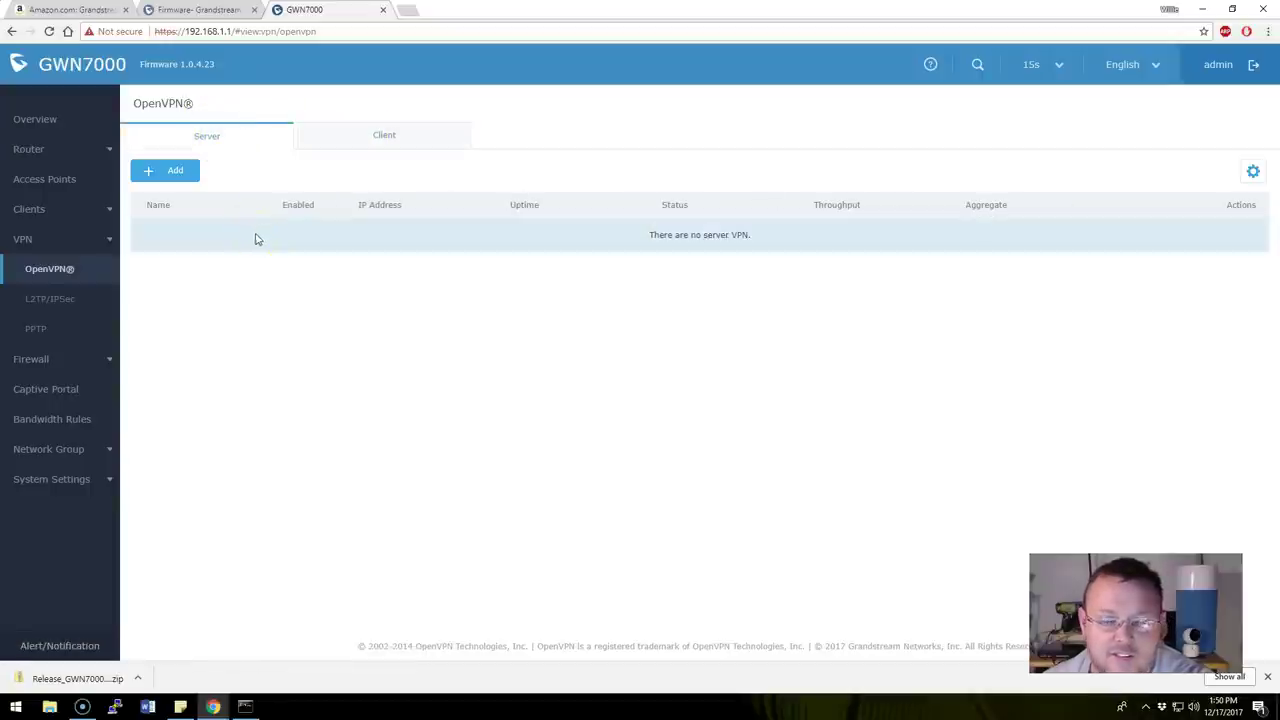
# Examine the full new L2TP/IPSec VPN form without saving, and view the PPTP server page
pyautogui.click(82, 299)
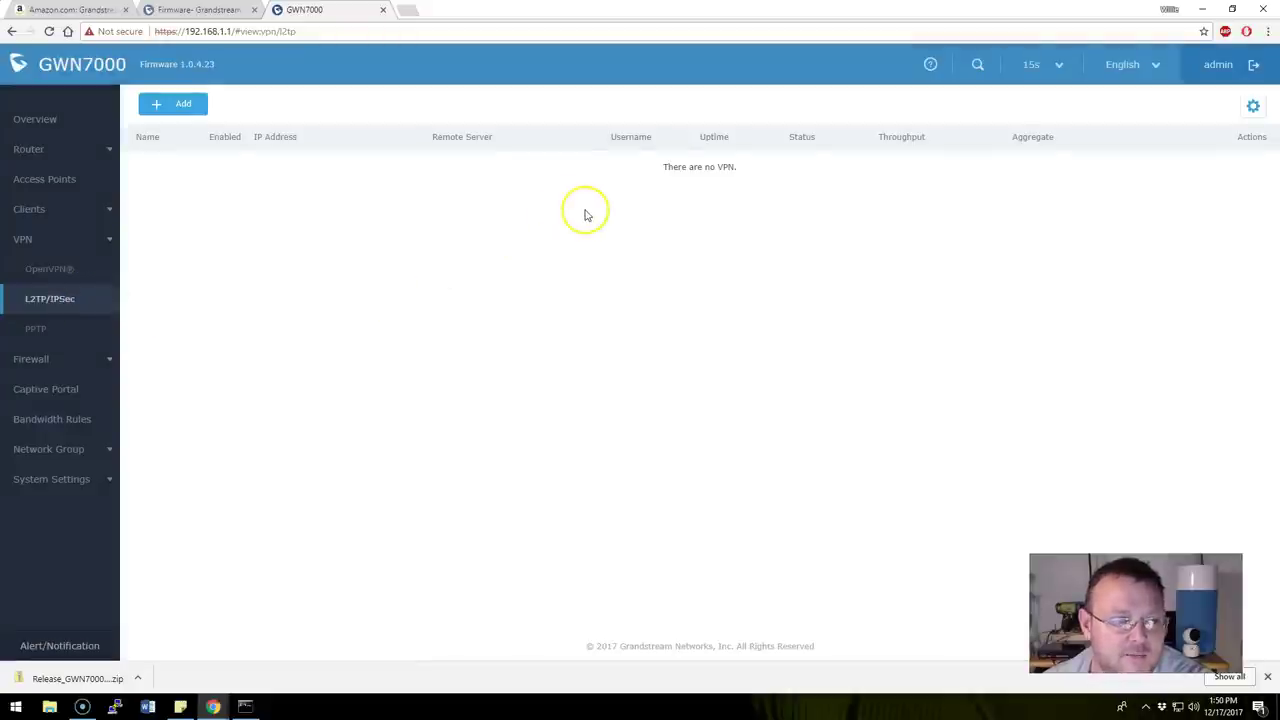
pyautogui.click(176, 104)
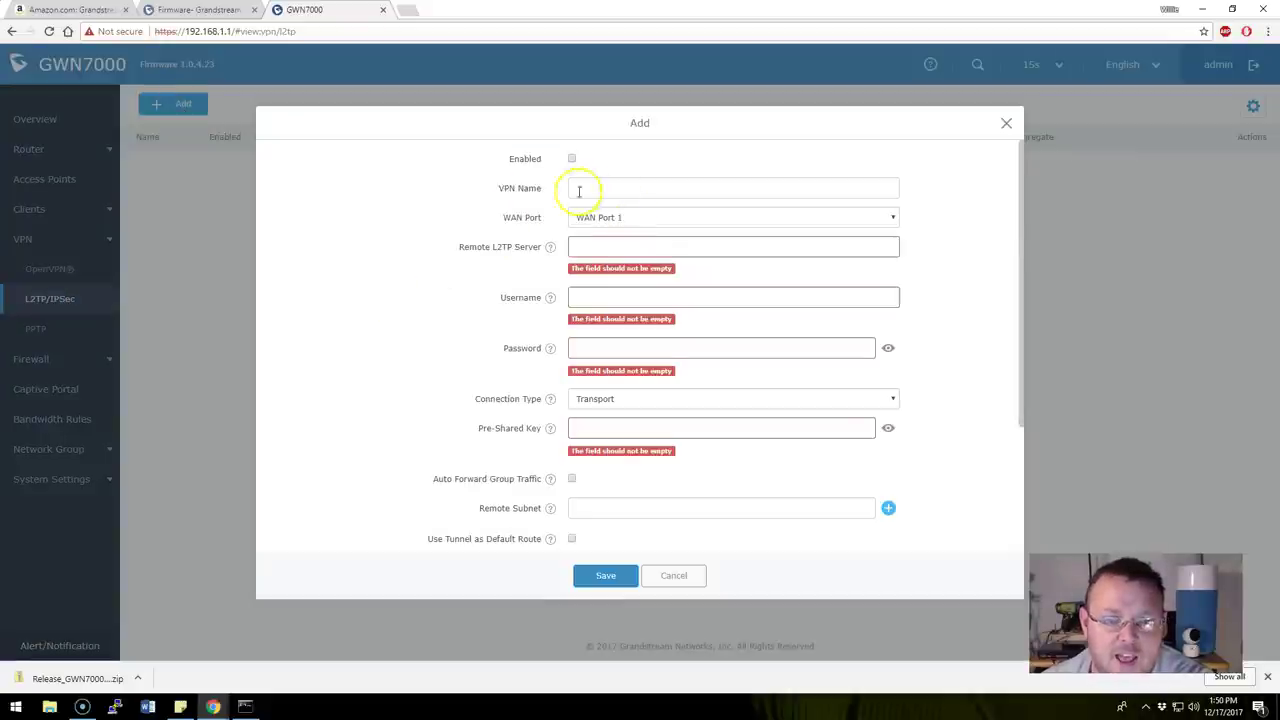
pyautogui.scroll(-1, 531, 265)
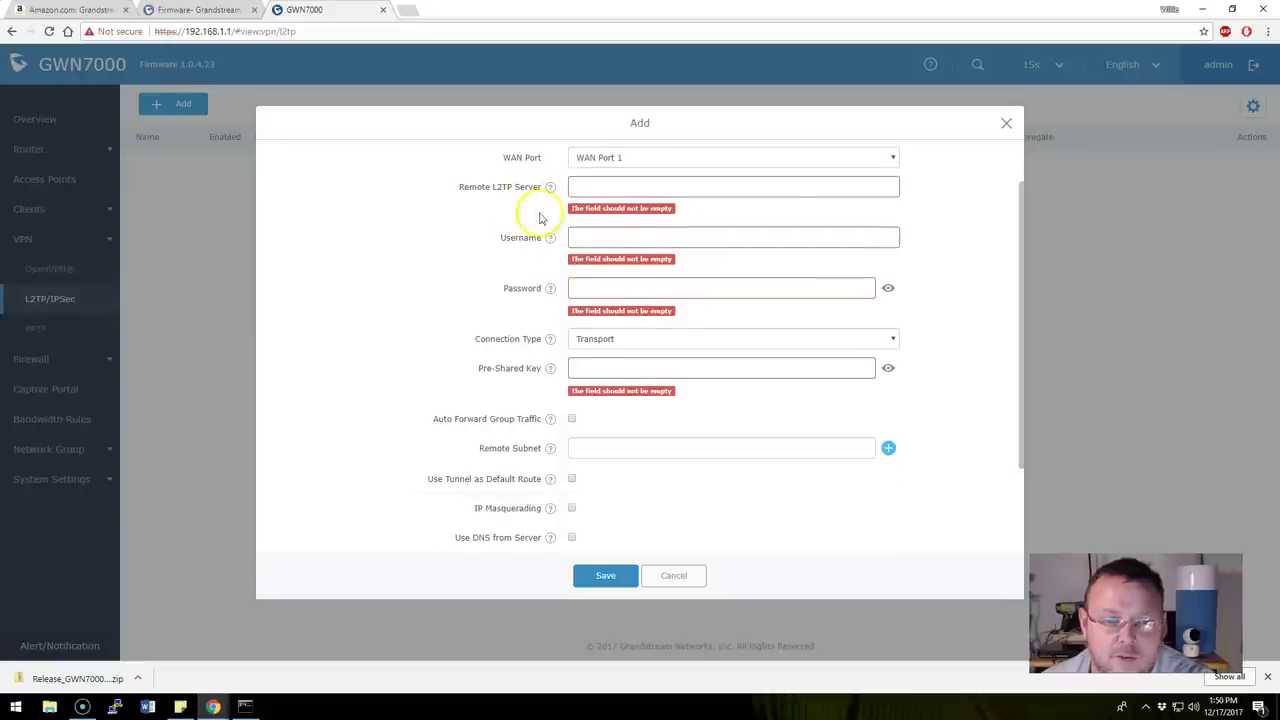
pyautogui.scroll(-2, 515, 300)
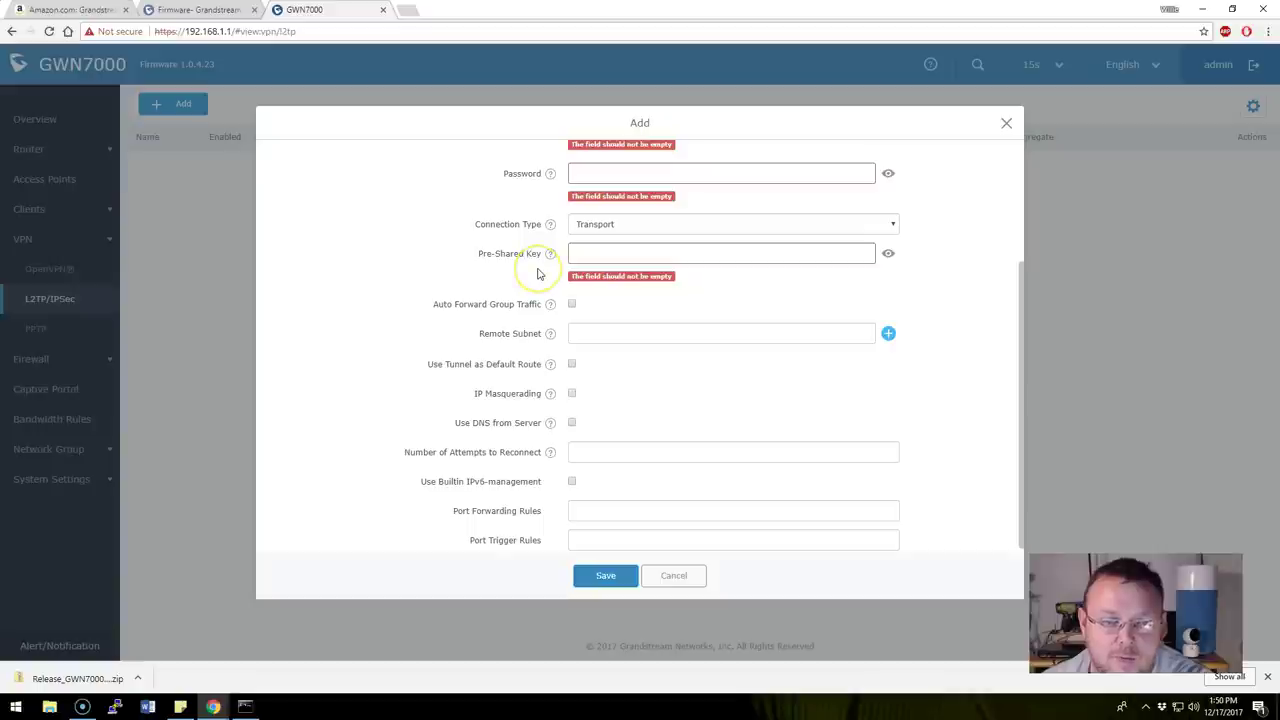
pyautogui.scroll(-1, 537, 273)
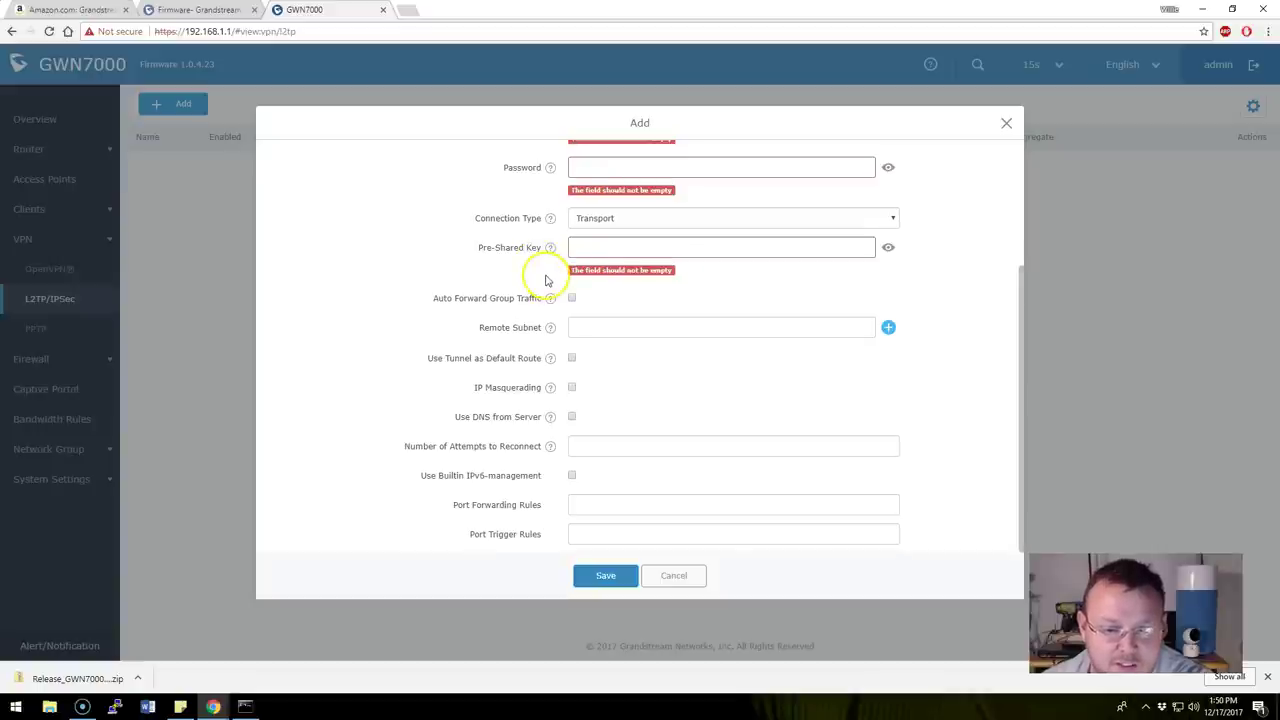
pyautogui.scroll(3, 686, 491)
pyautogui.click(680, 576)
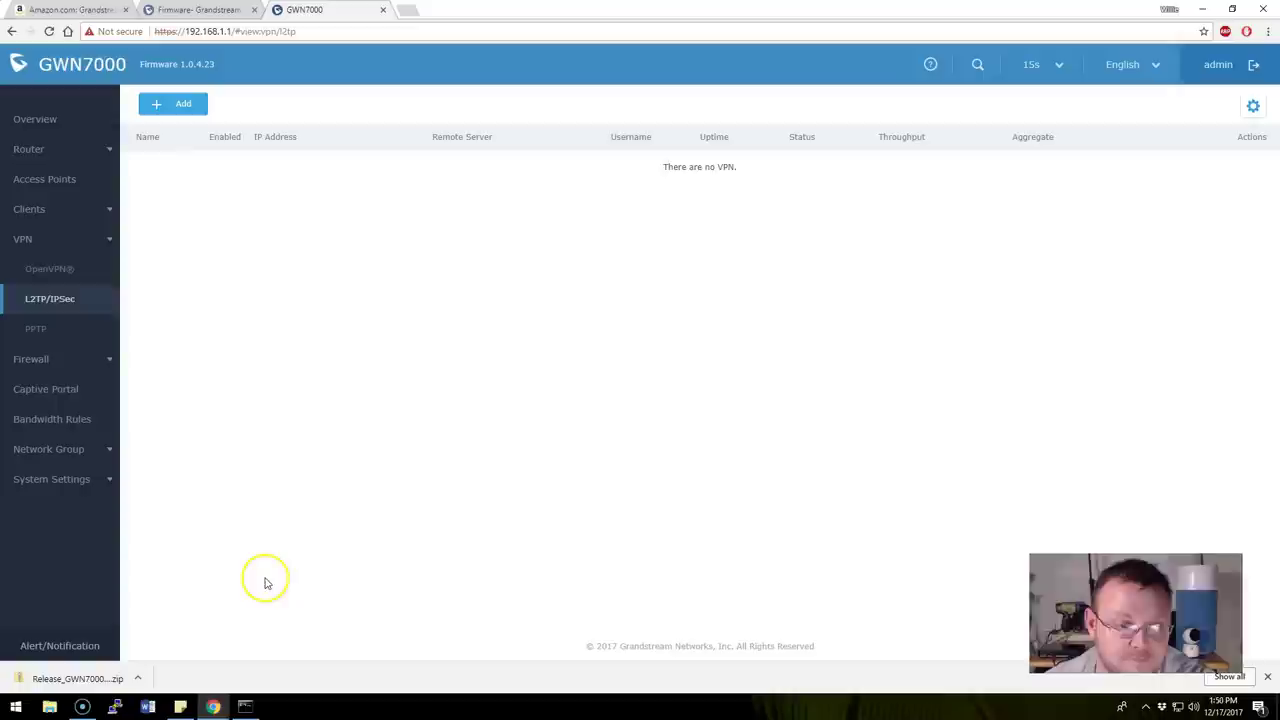
pyautogui.click(33, 331)
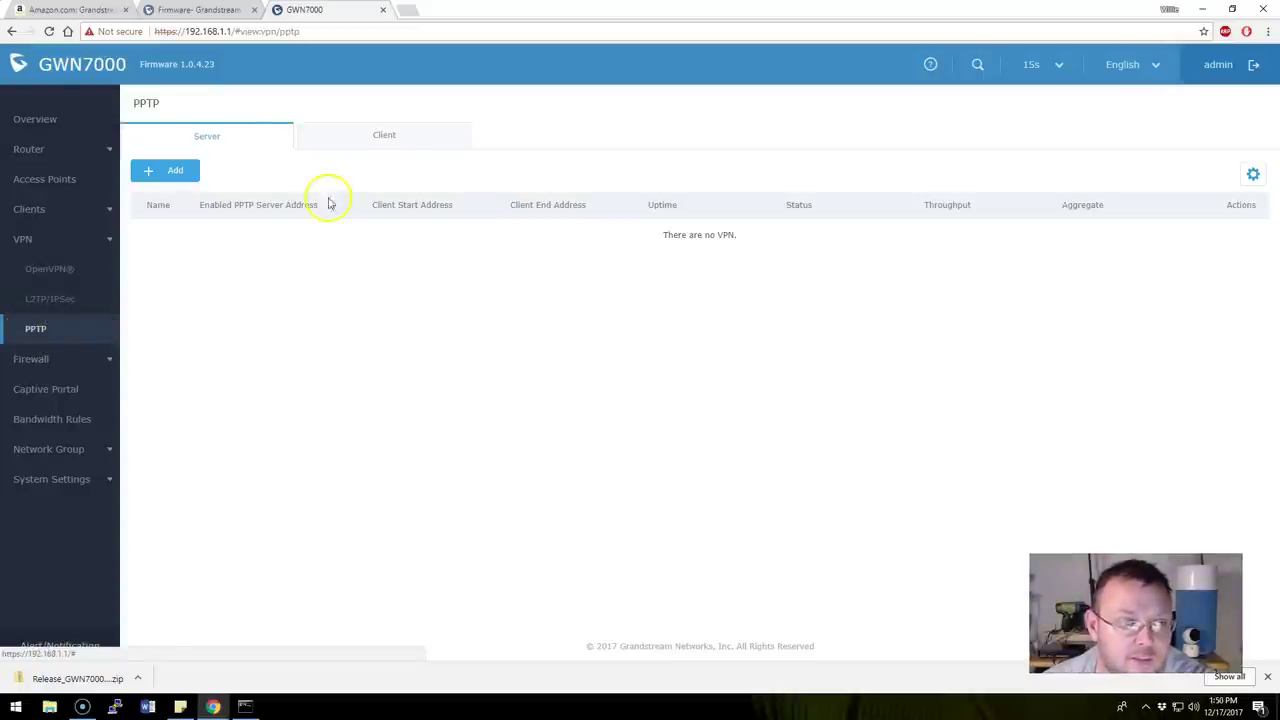
# Review the basic firewall settings: General Settings, Port Forward, DMZ, Inter-group Traffic Forwarding, UPnP Settings and UPnP Status
pyautogui.click(110, 362)
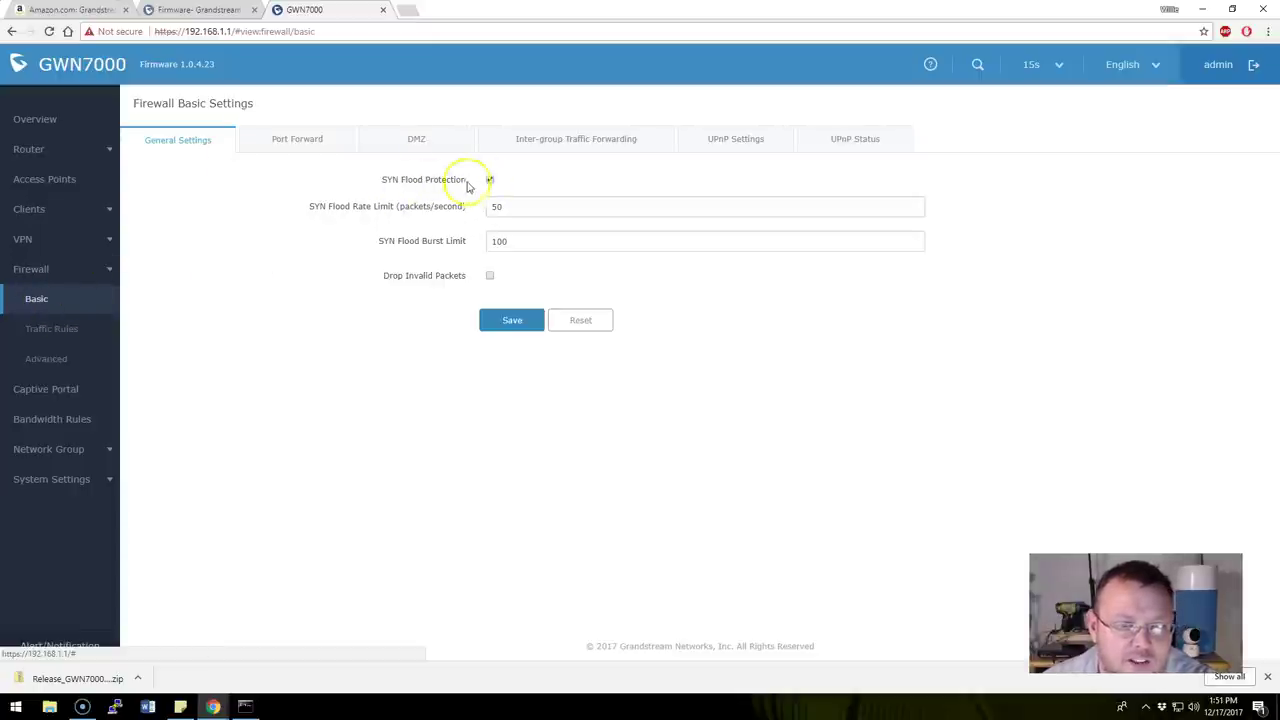
pyautogui.click(292, 136)
pyautogui.click(420, 141)
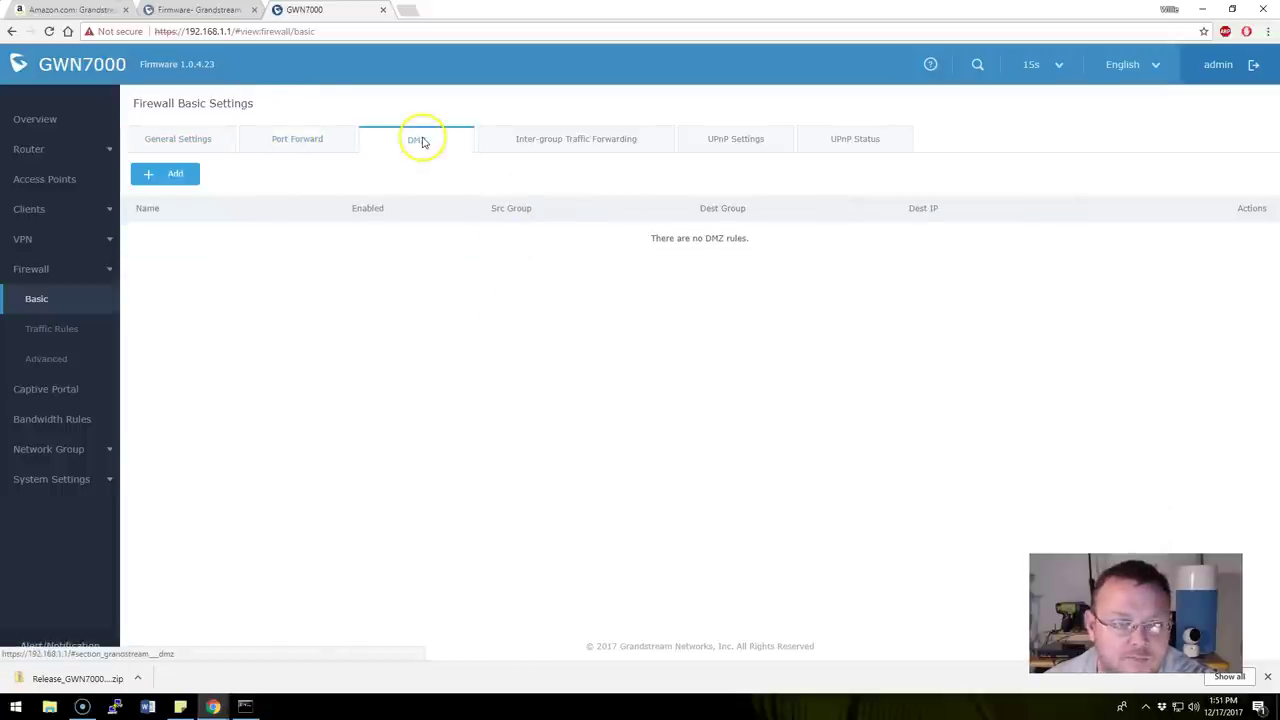
pyautogui.click(579, 140)
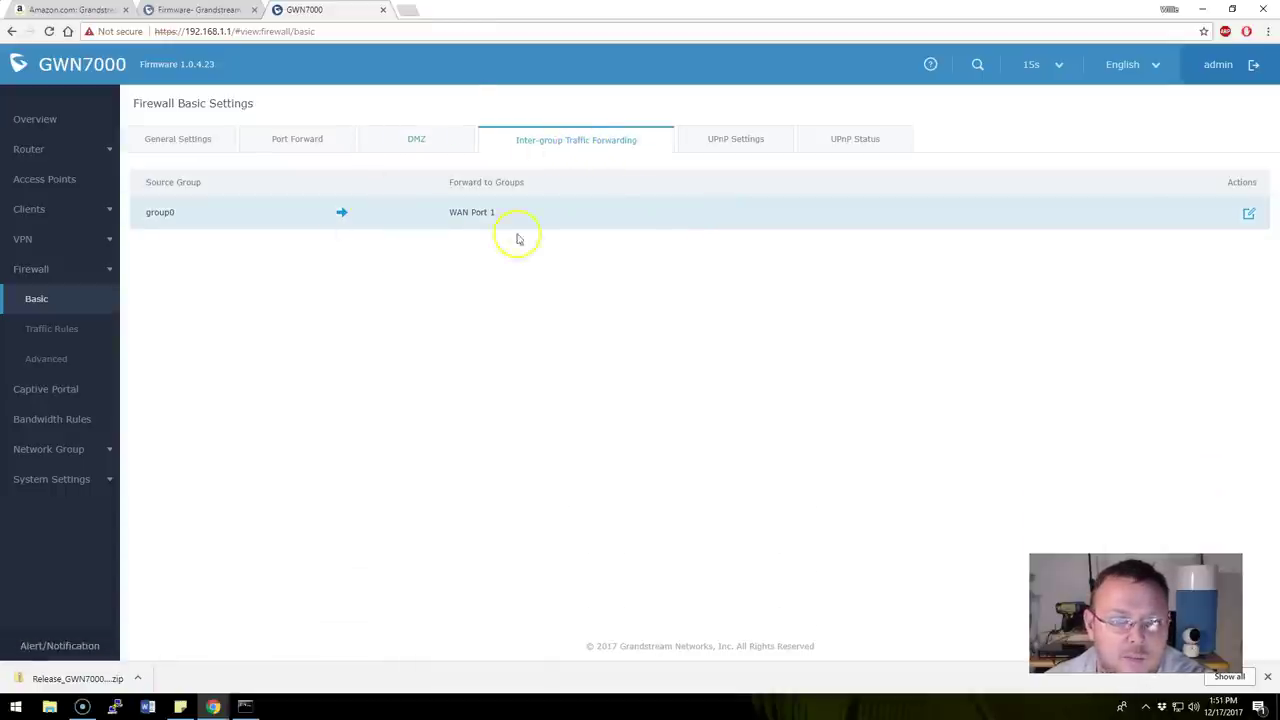
pyautogui.click(737, 142)
pyautogui.click(848, 138)
pyautogui.click(749, 138)
pyautogui.click(848, 140)
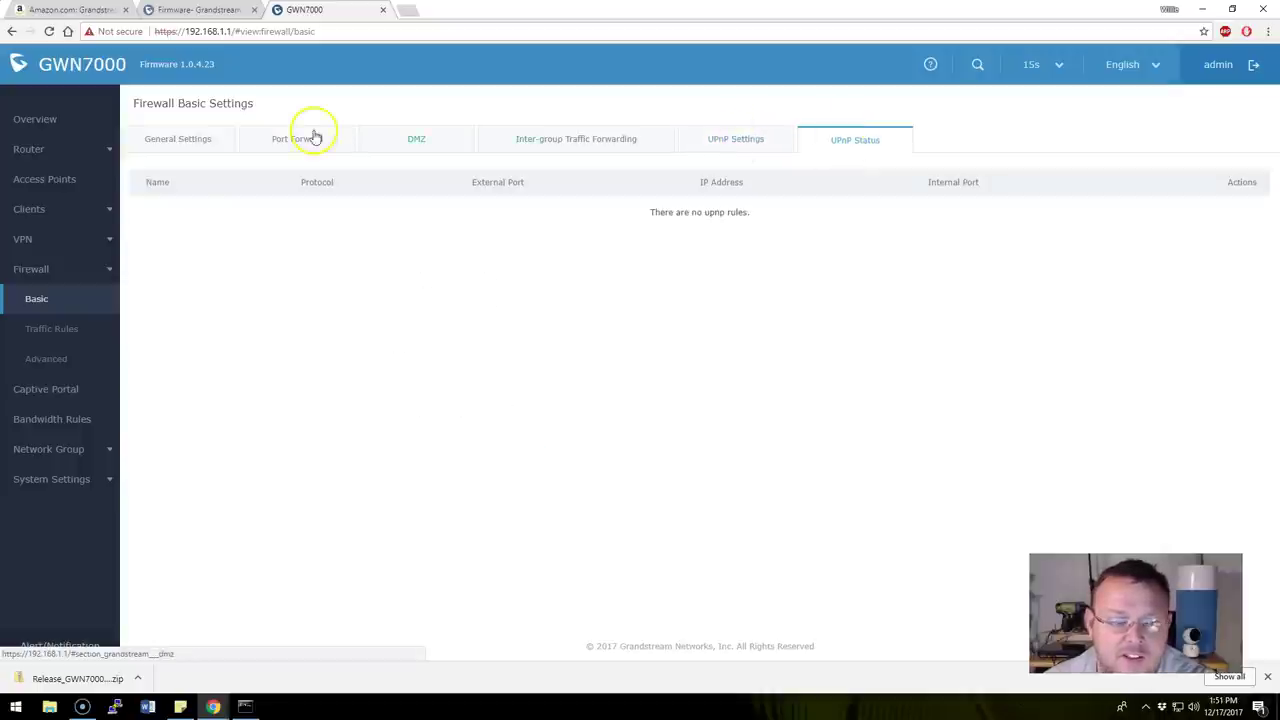
pyautogui.click(194, 139)
pyautogui.click(305, 136)
# Review the default Input, Output and Forward rules in the firewall's Traffic Rules settings
pyautogui.click(51, 328)
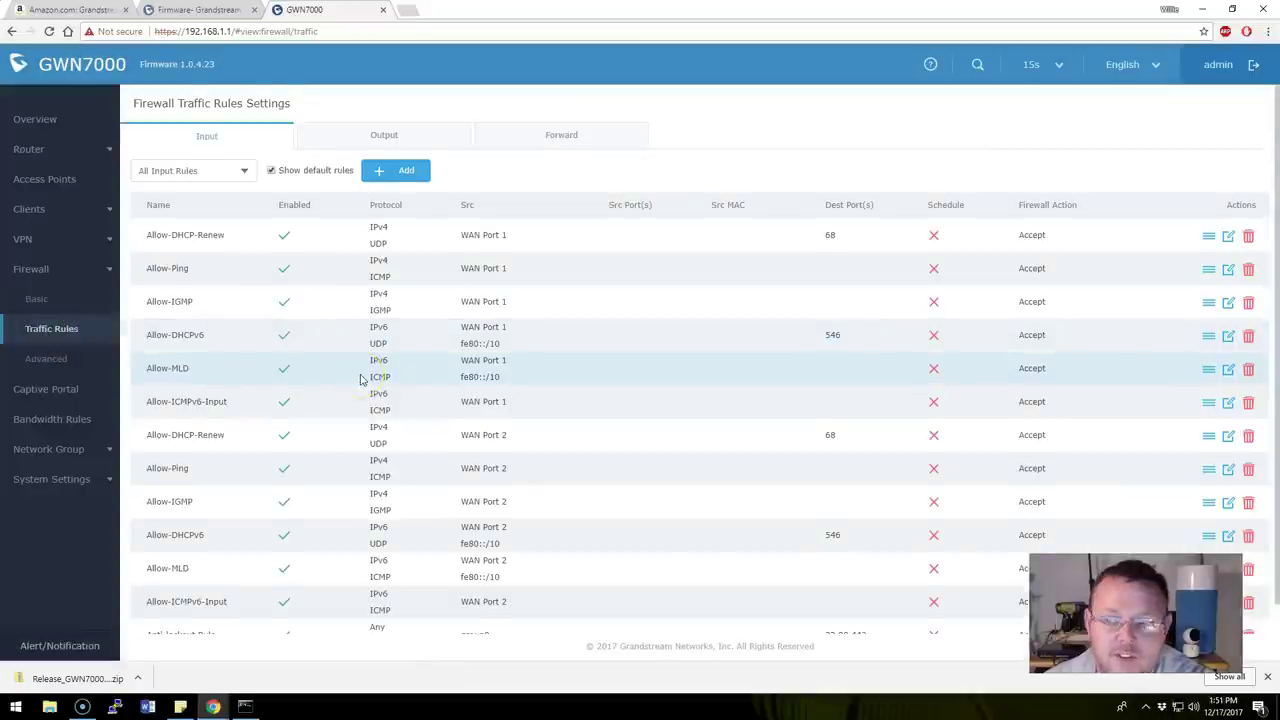
pyautogui.scroll(-1, 361, 379)
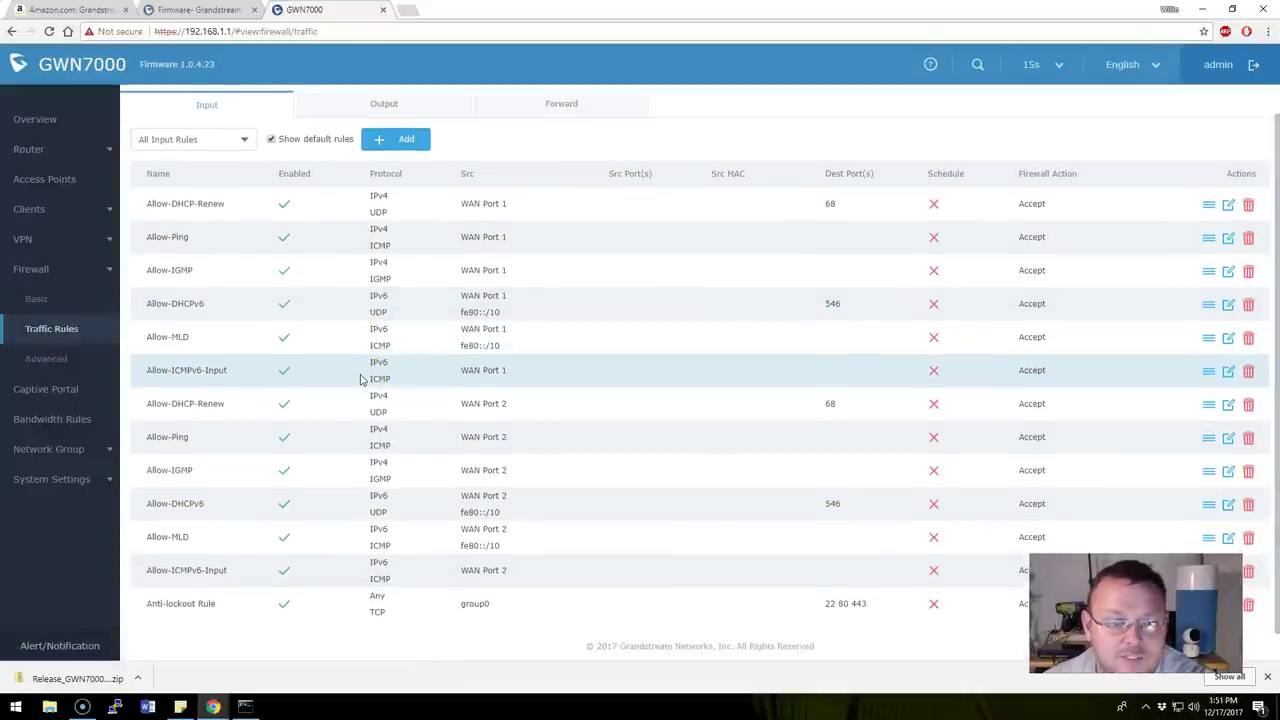
pyautogui.scroll(1, 361, 379)
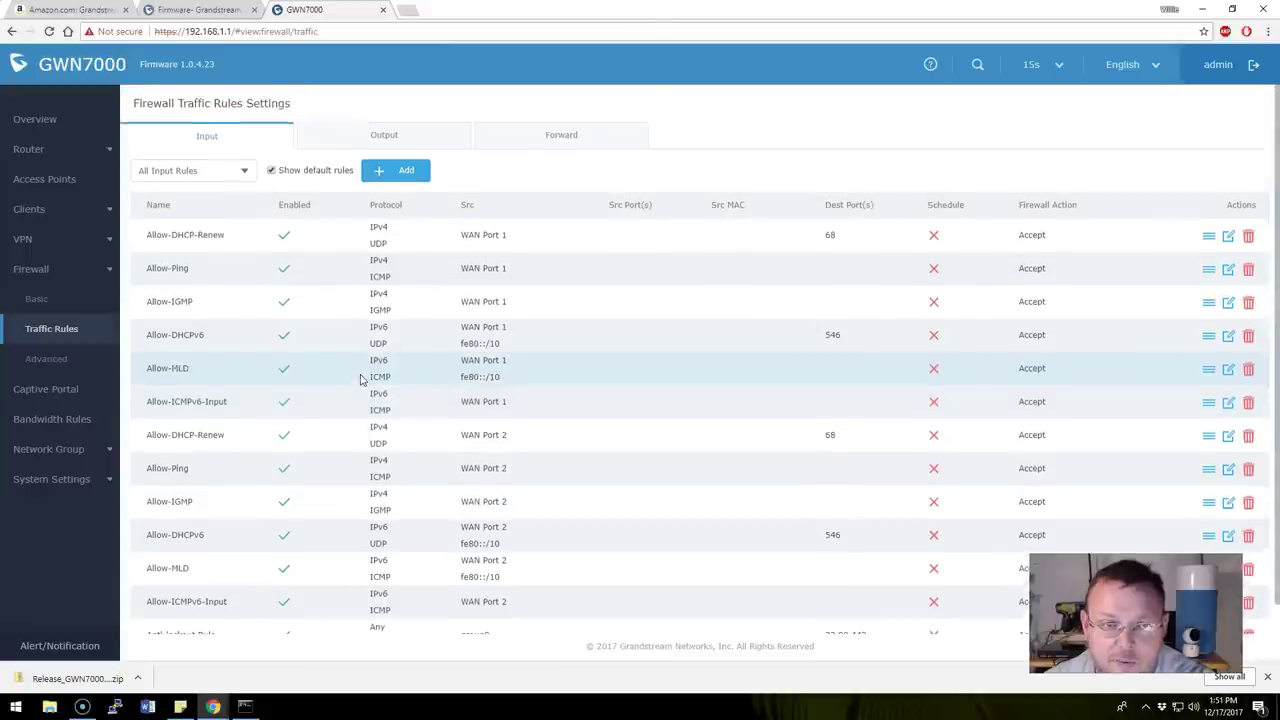
pyautogui.click(380, 134)
pyautogui.click(510, 148)
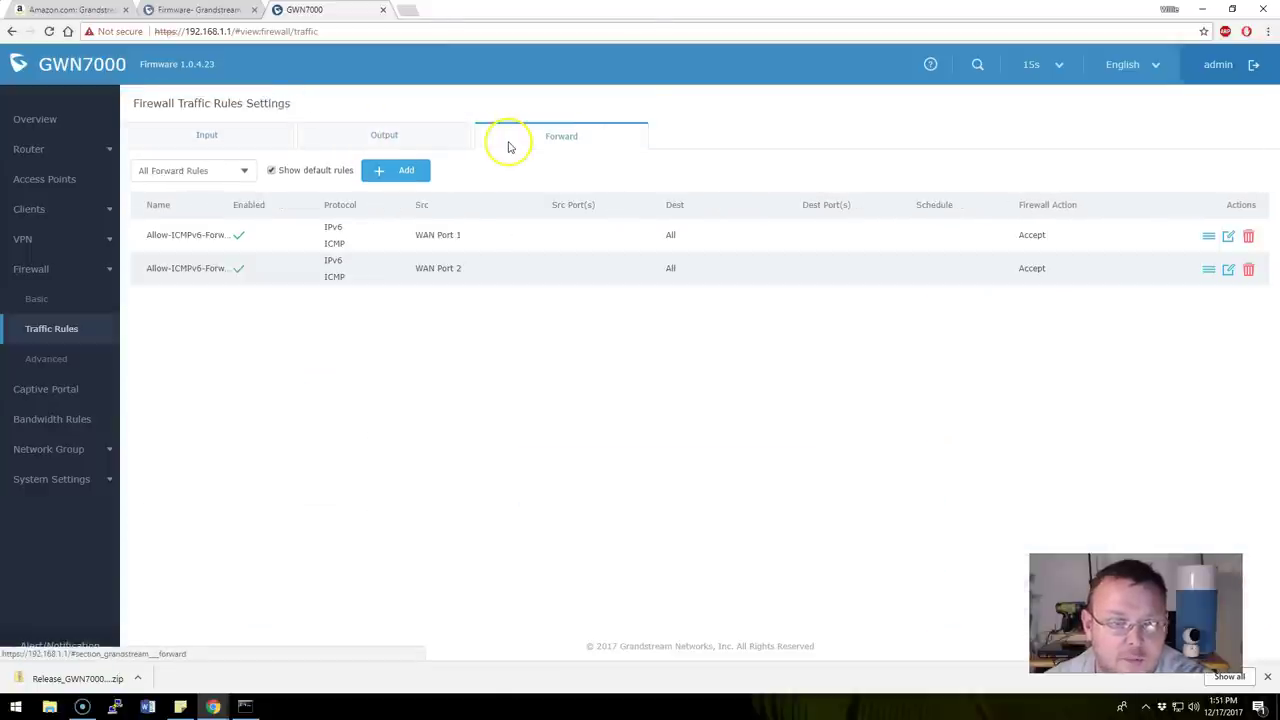
pyautogui.click(385, 137)
pyautogui.click(182, 136)
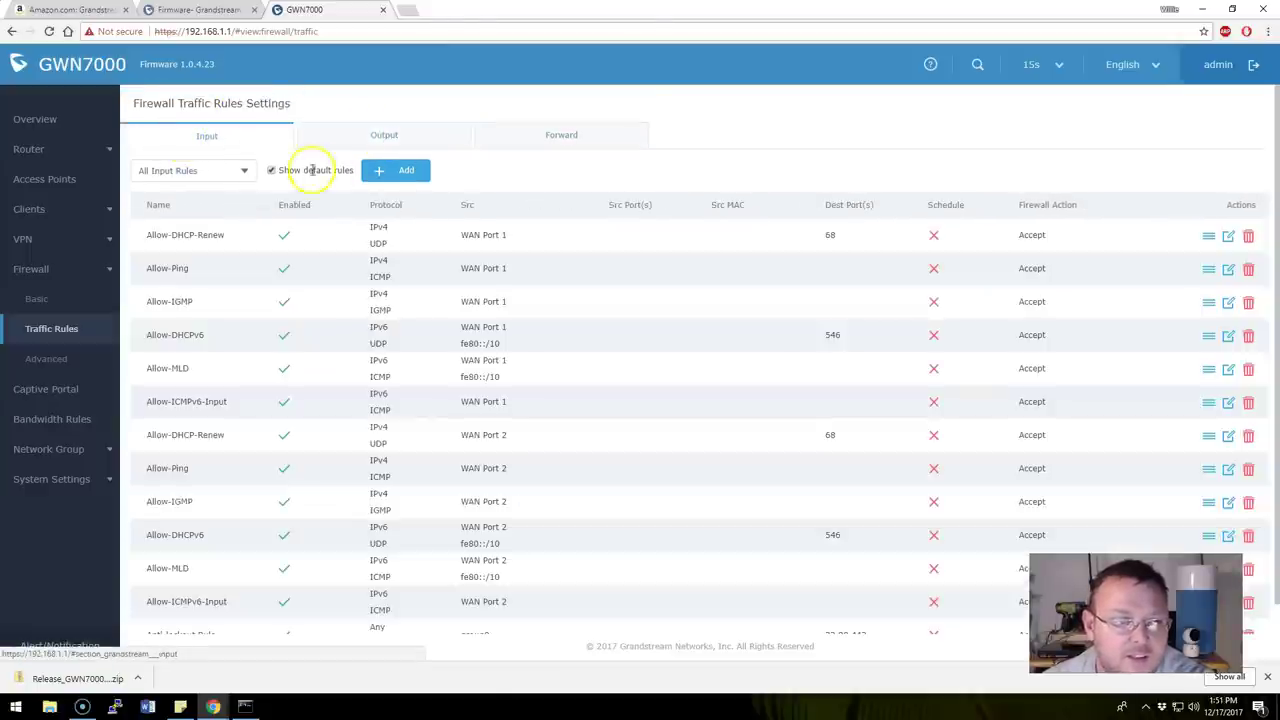
# Examine the new input traffic rule form through its schedule and Firewall Action options, and cancel without saving
pyautogui.click(386, 174)
pyautogui.scroll(-4, 428, 402)
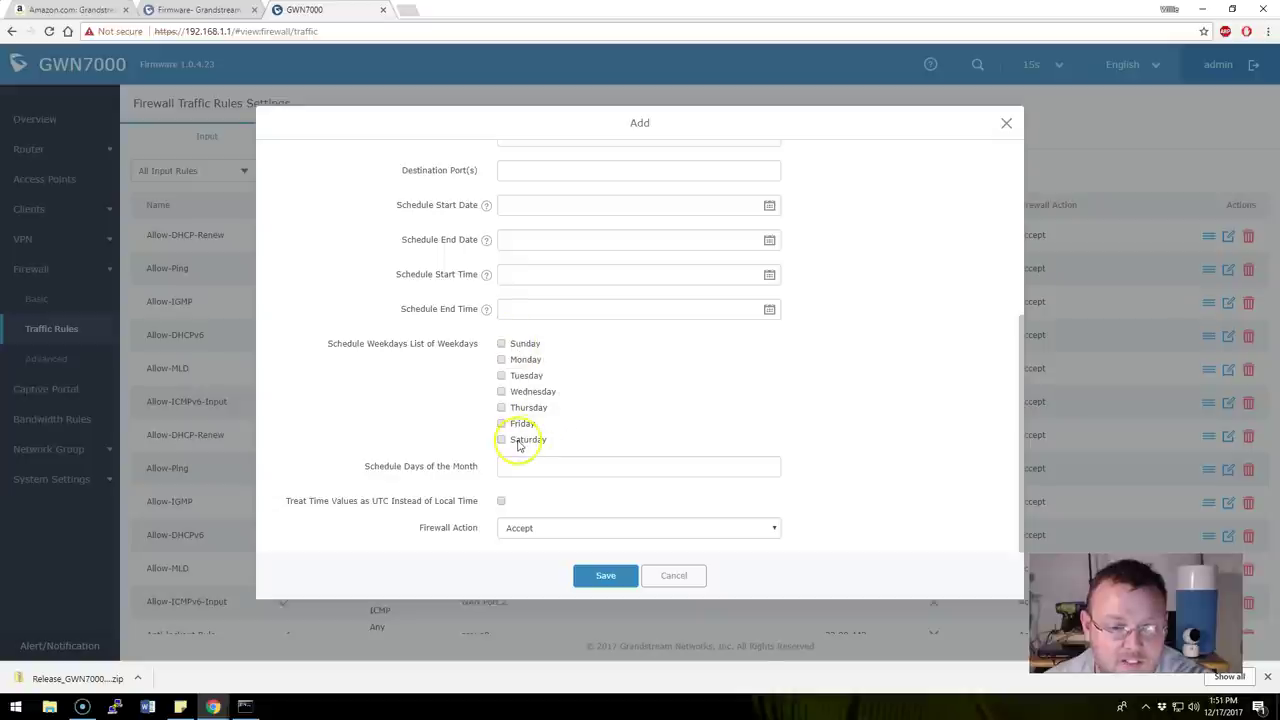
pyautogui.click(620, 527)
pyautogui.click(627, 529)
pyautogui.click(675, 577)
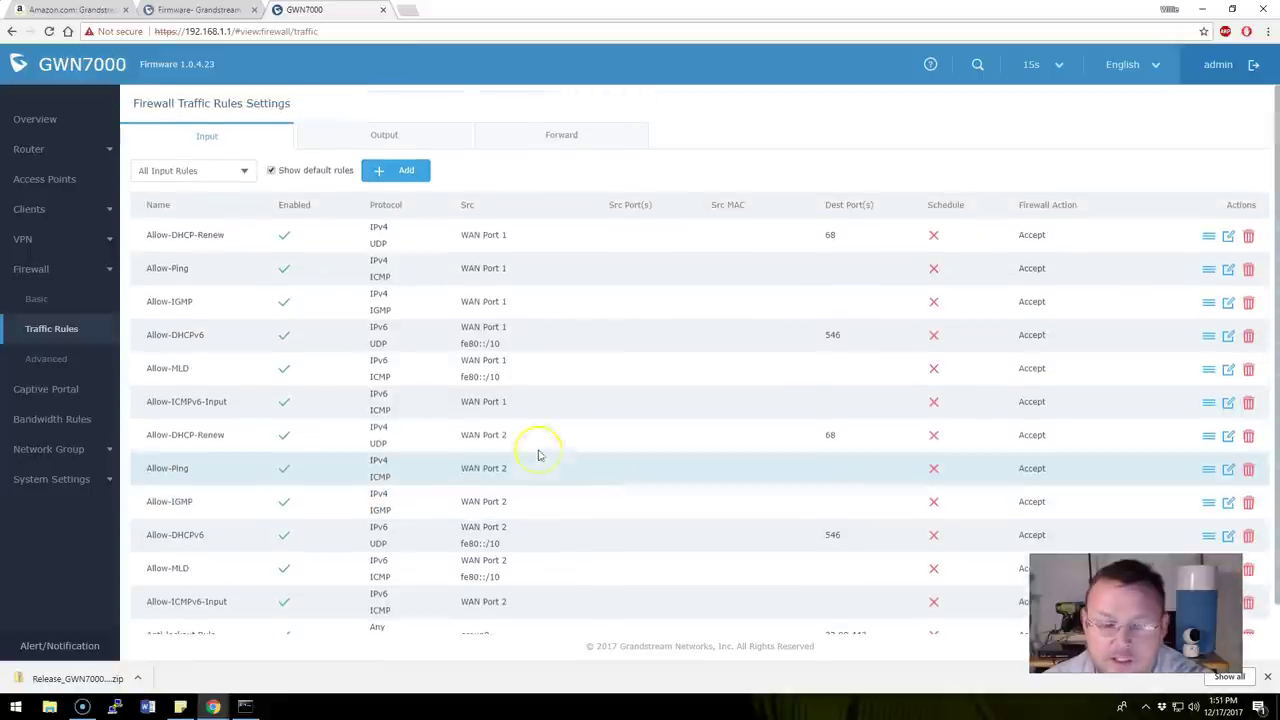
# Compare the General Settings, SNAT and DNAT sections of the advanced firewall settings
pyautogui.click(55, 357)
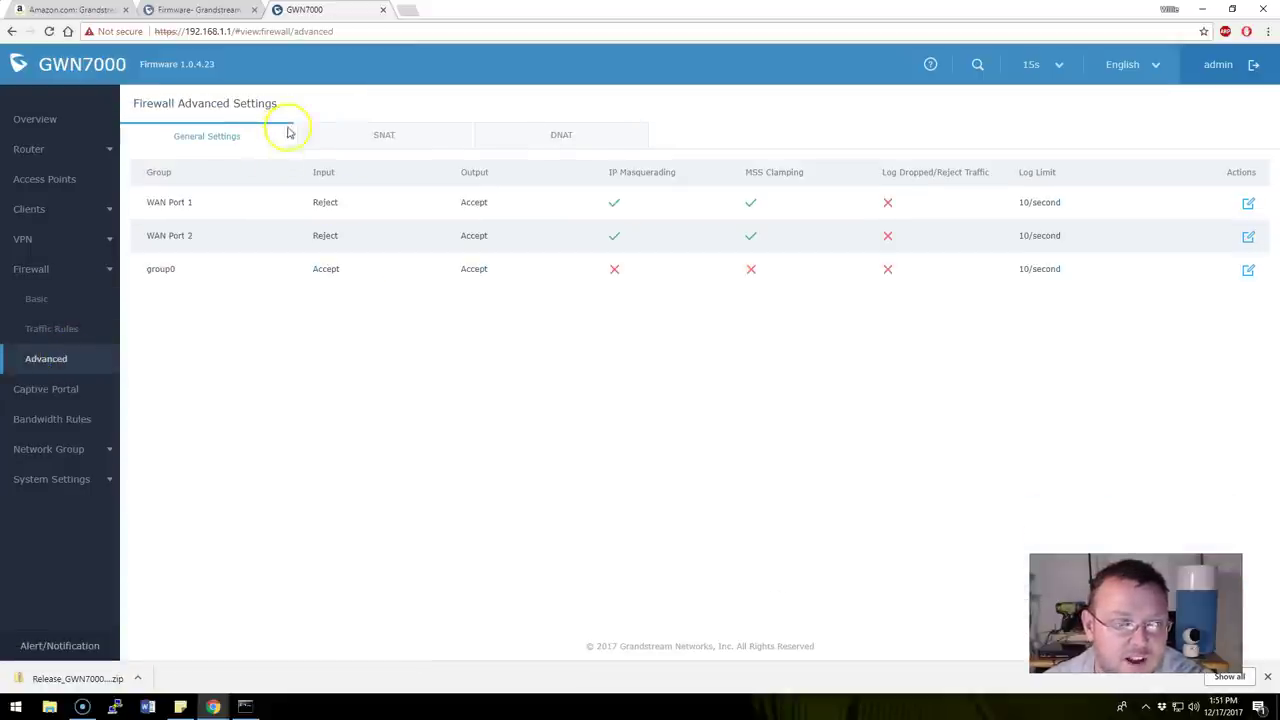
pyautogui.click(393, 141)
pyautogui.click(510, 135)
pyautogui.click(355, 137)
pyautogui.click(243, 141)
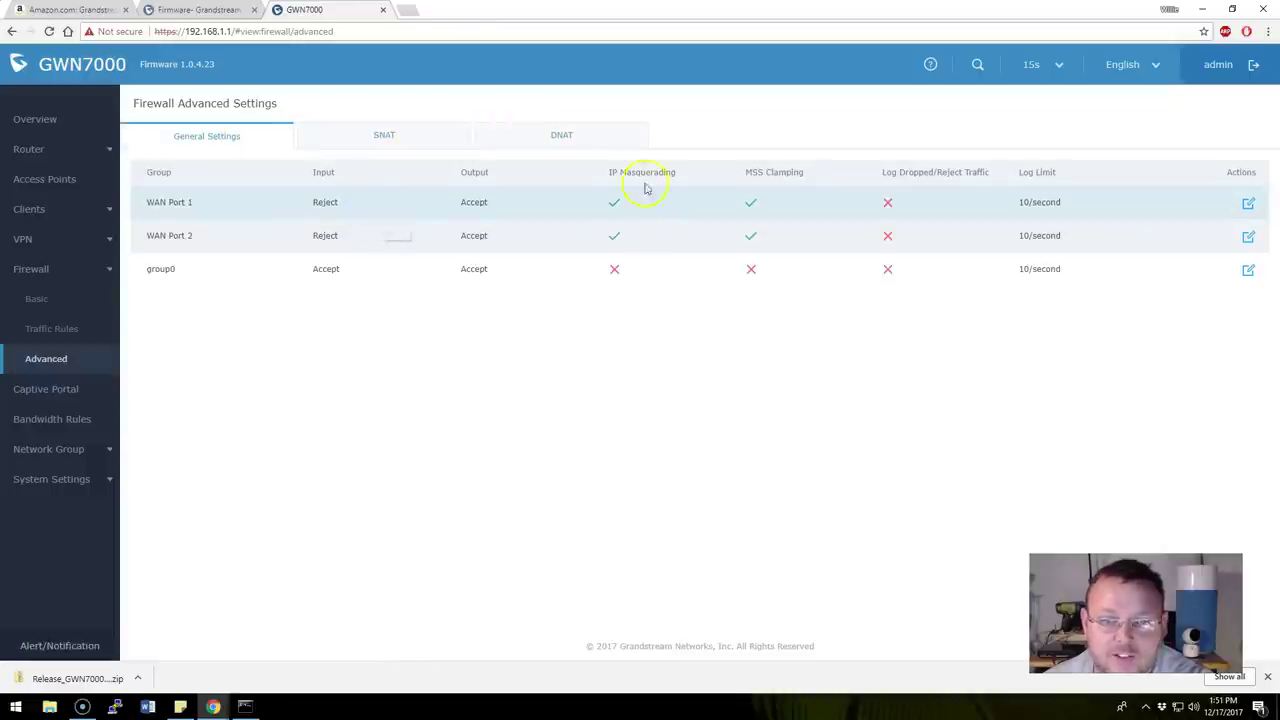
pyautogui.click(425, 138)
pyautogui.click(530, 137)
pyautogui.click(362, 138)
pyautogui.click(589, 151)
pyautogui.click(372, 128)
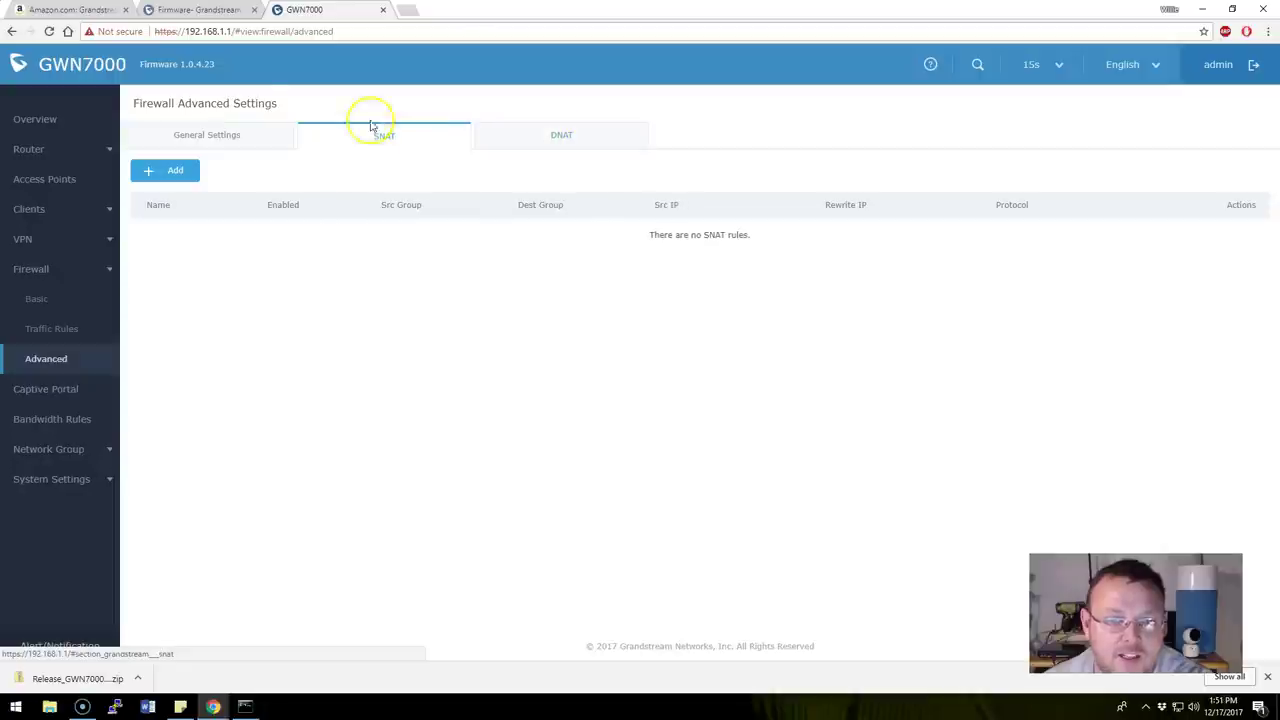
pyautogui.click(212, 132)
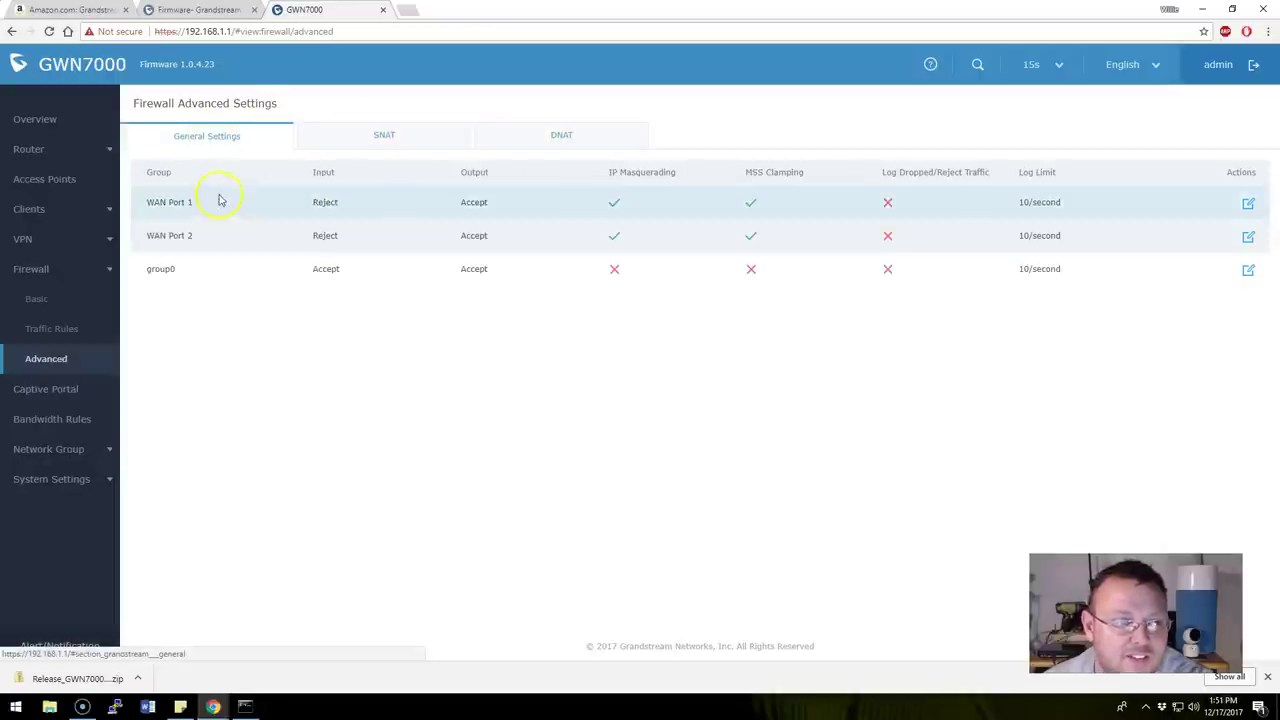
# Return to the router's Device Status page
pyautogui.click(110, 272)
pyautogui.click(105, 151)
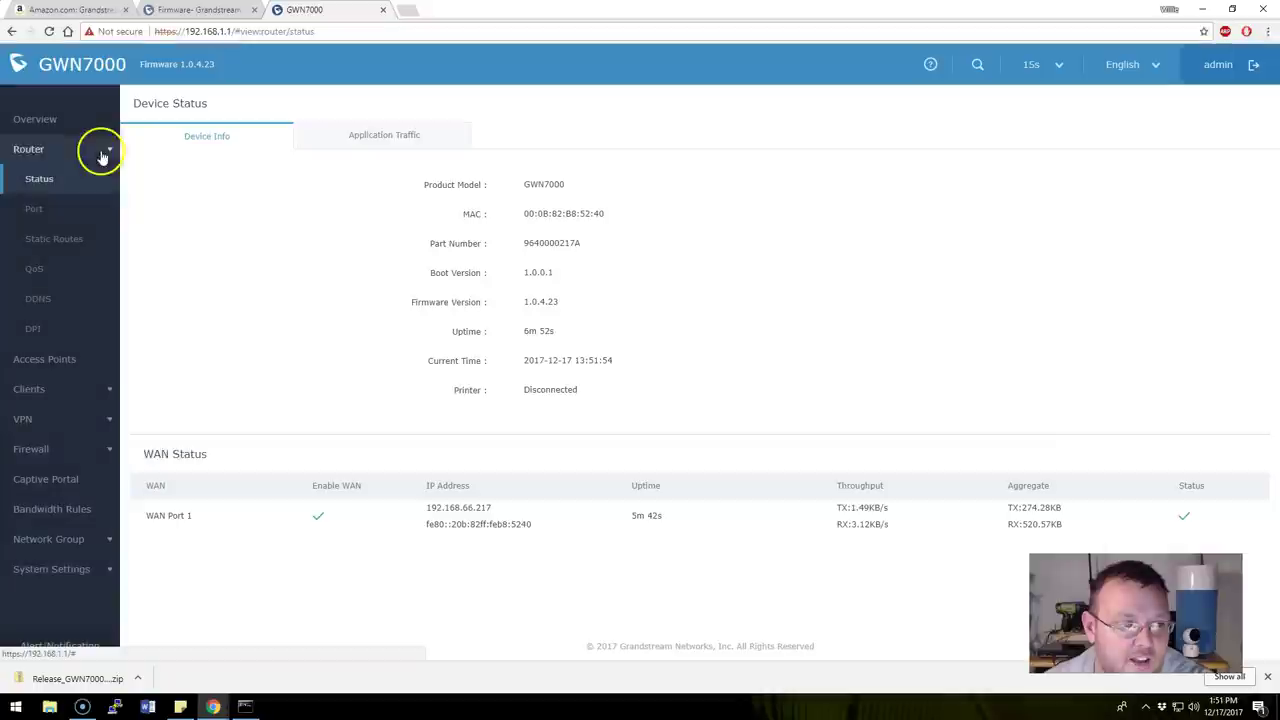
# Examine the WAN Port 1 settings for the Static IP address type and set the type back to DHCP
pyautogui.click(42, 209)
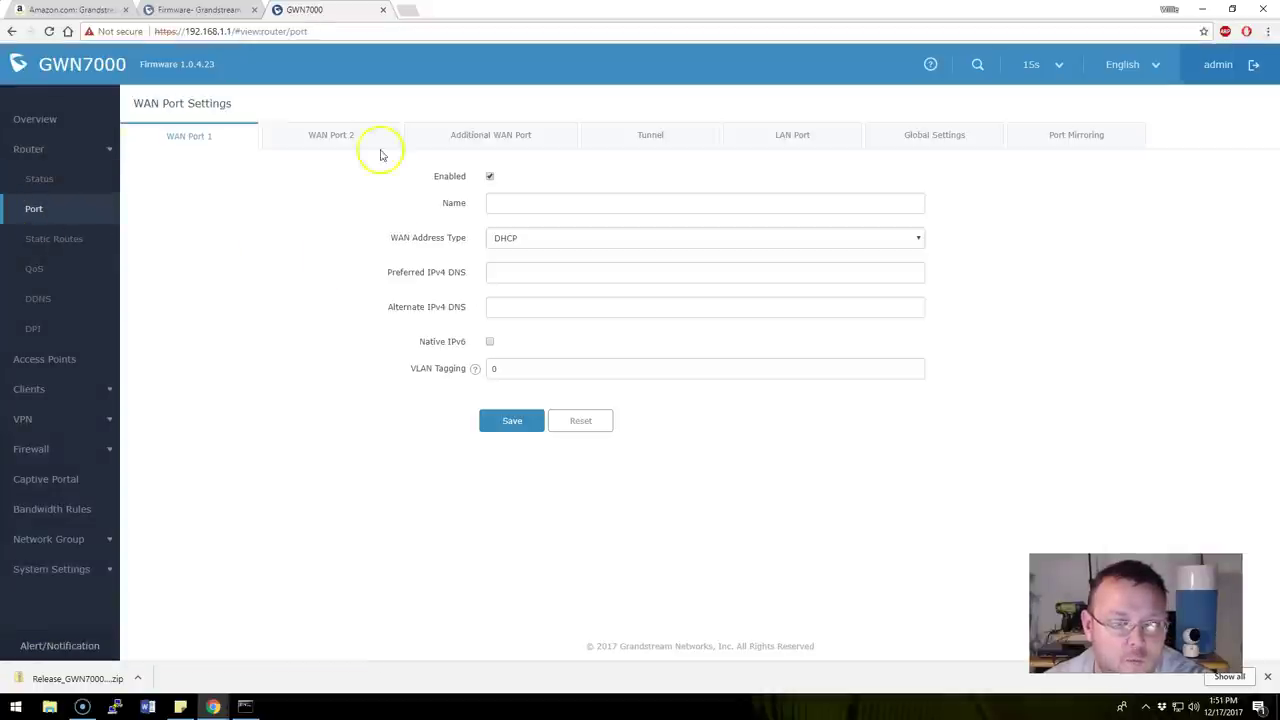
pyautogui.click(570, 236)
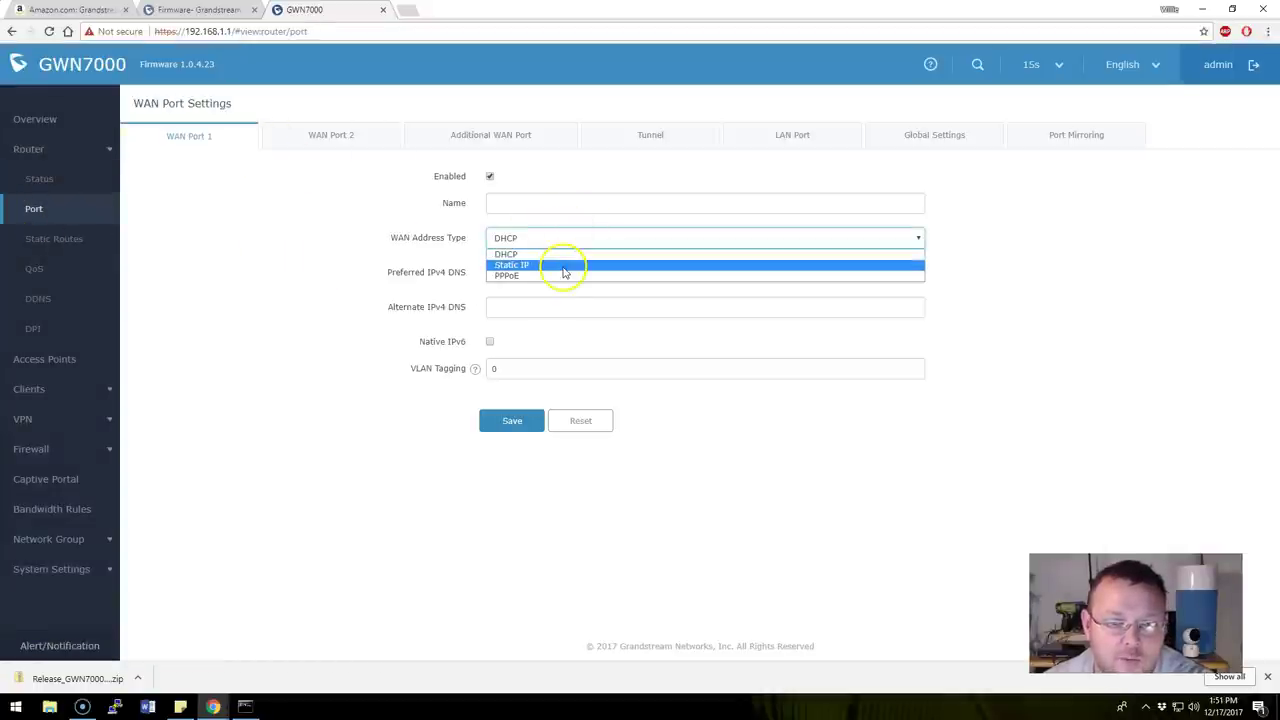
pyautogui.click(565, 265)
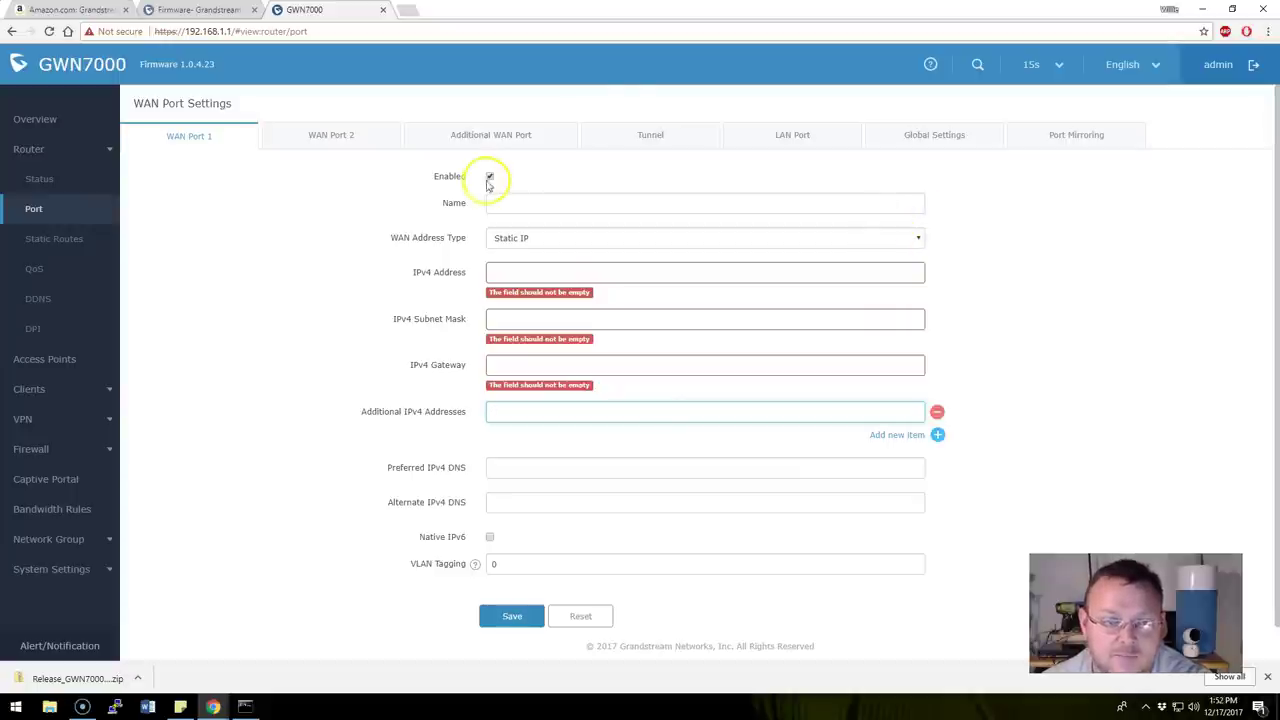
pyautogui.click(614, 239)
pyautogui.click(600, 251)
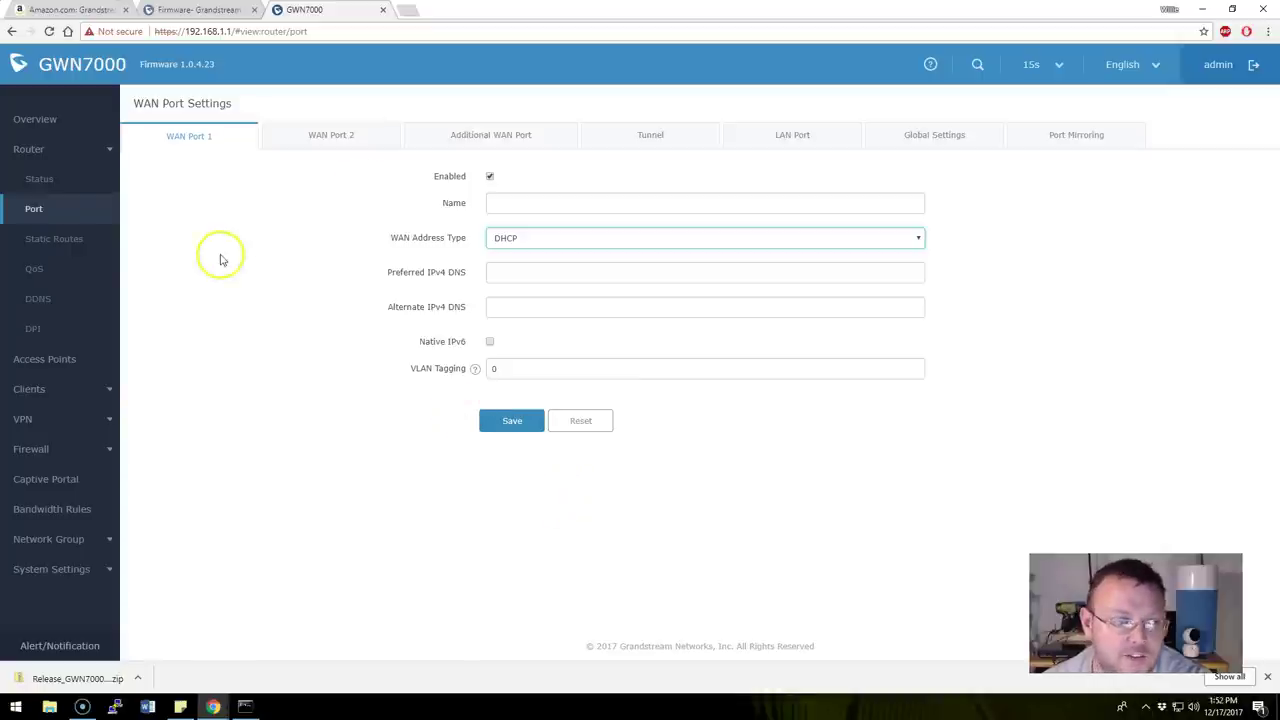
# Review the Policy, Files and Clients sections of the Captive Portal settings
pyautogui.click(66, 482)
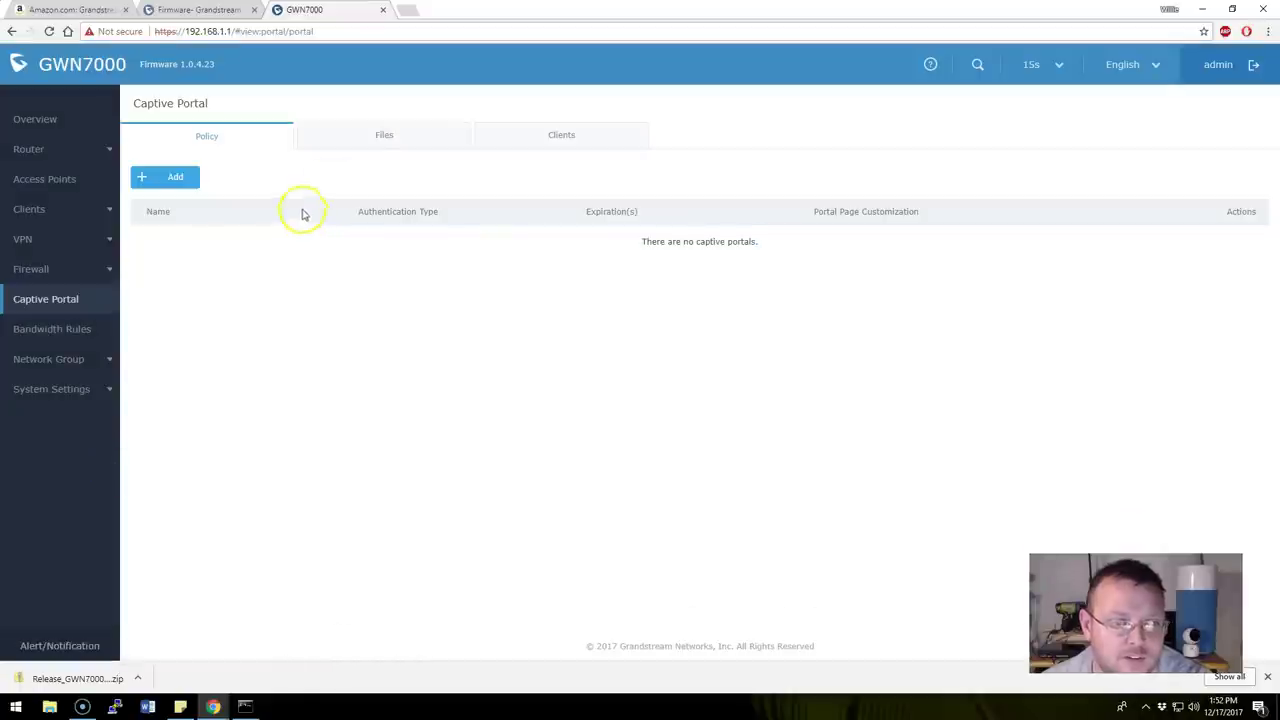
pyautogui.click(384, 136)
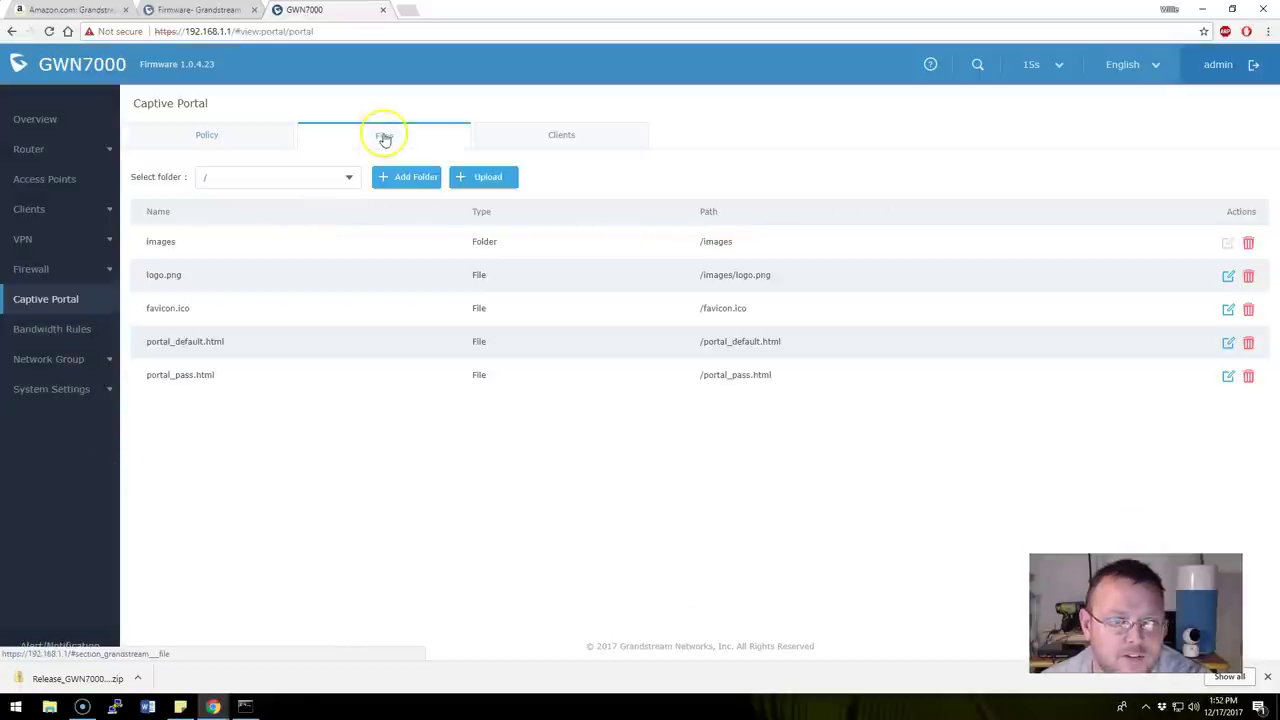
pyautogui.click(564, 146)
pyautogui.click(209, 124)
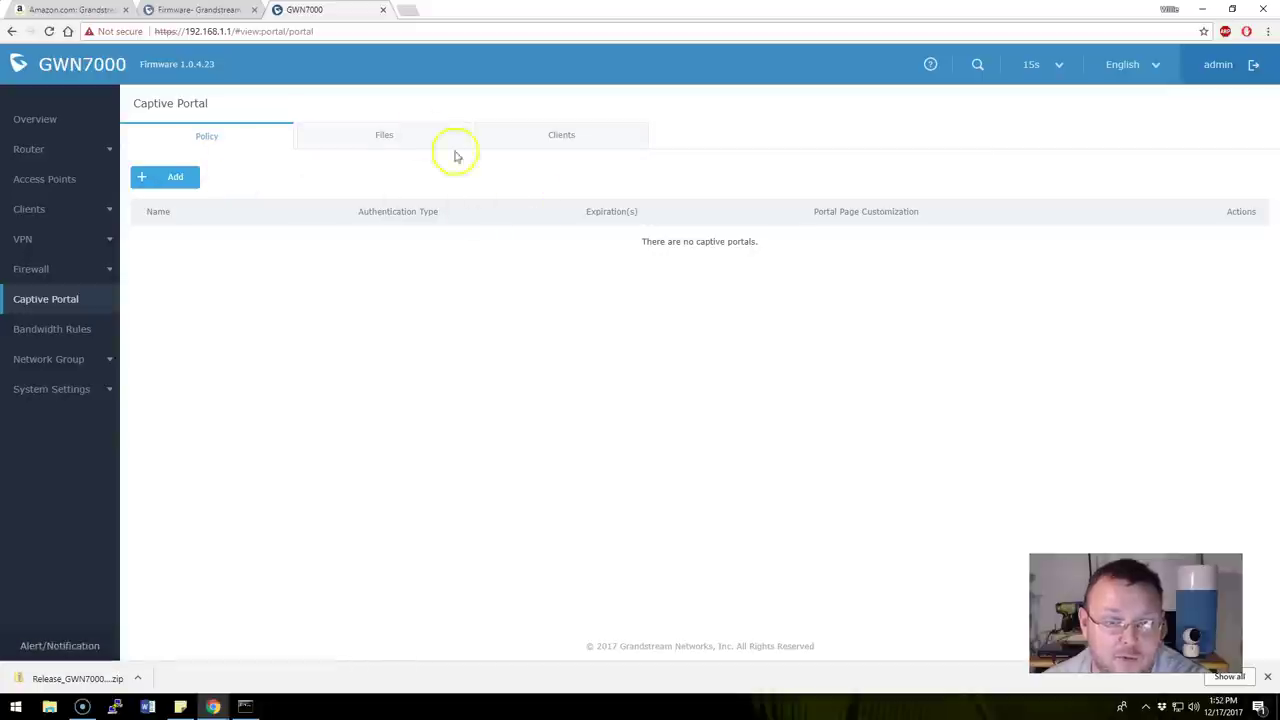
pyautogui.click(392, 136)
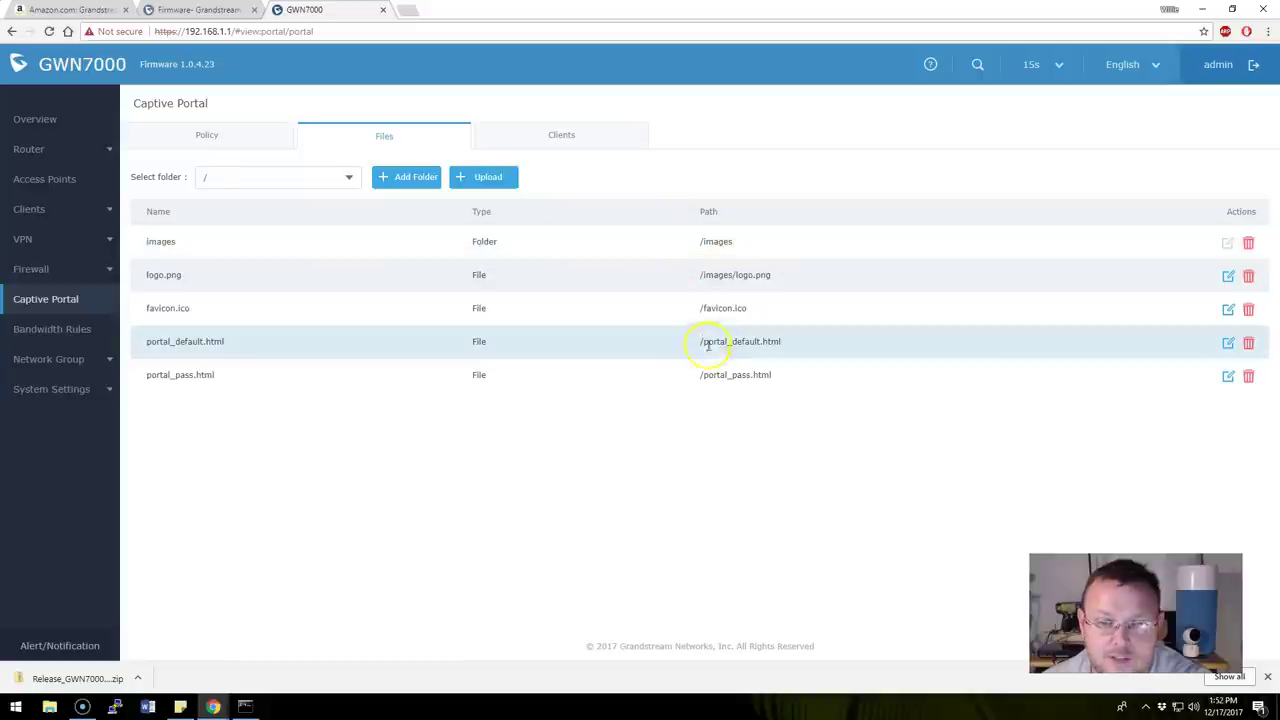
pyautogui.click(190, 135)
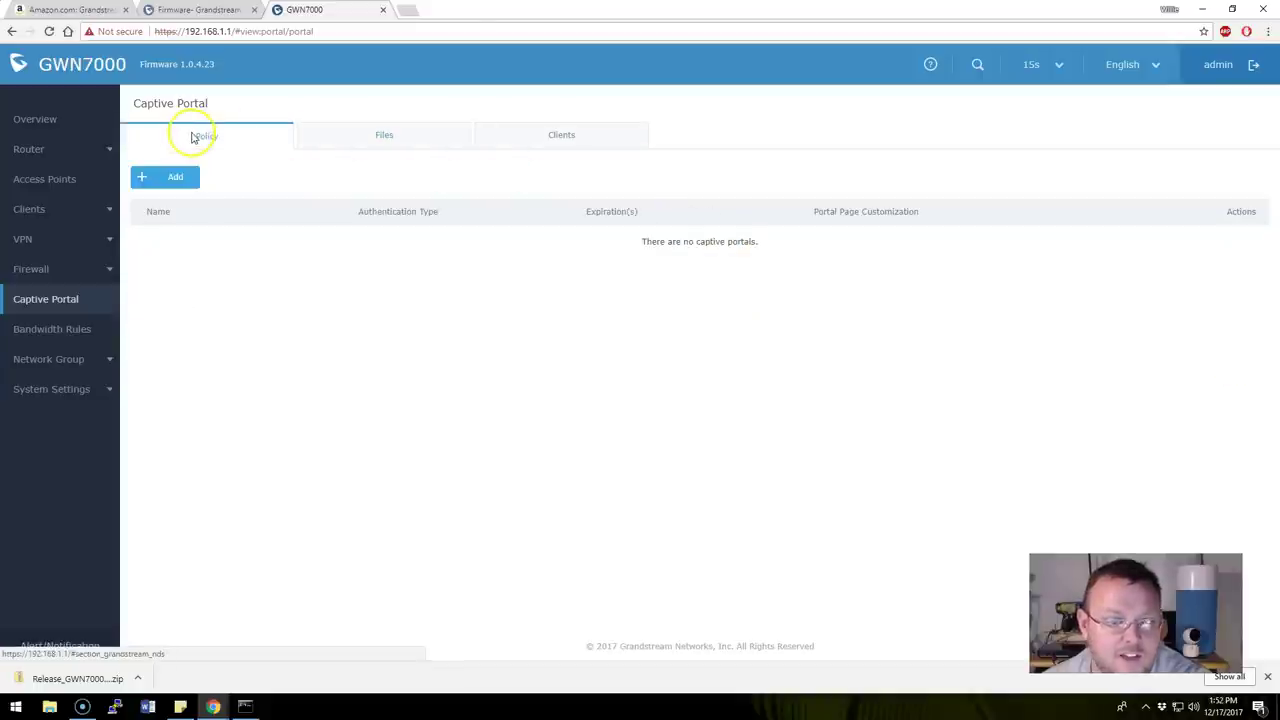
# Examine the authentication type and portal page options in the new captive portal policy form, and cancel without saving
pyautogui.click(178, 179)
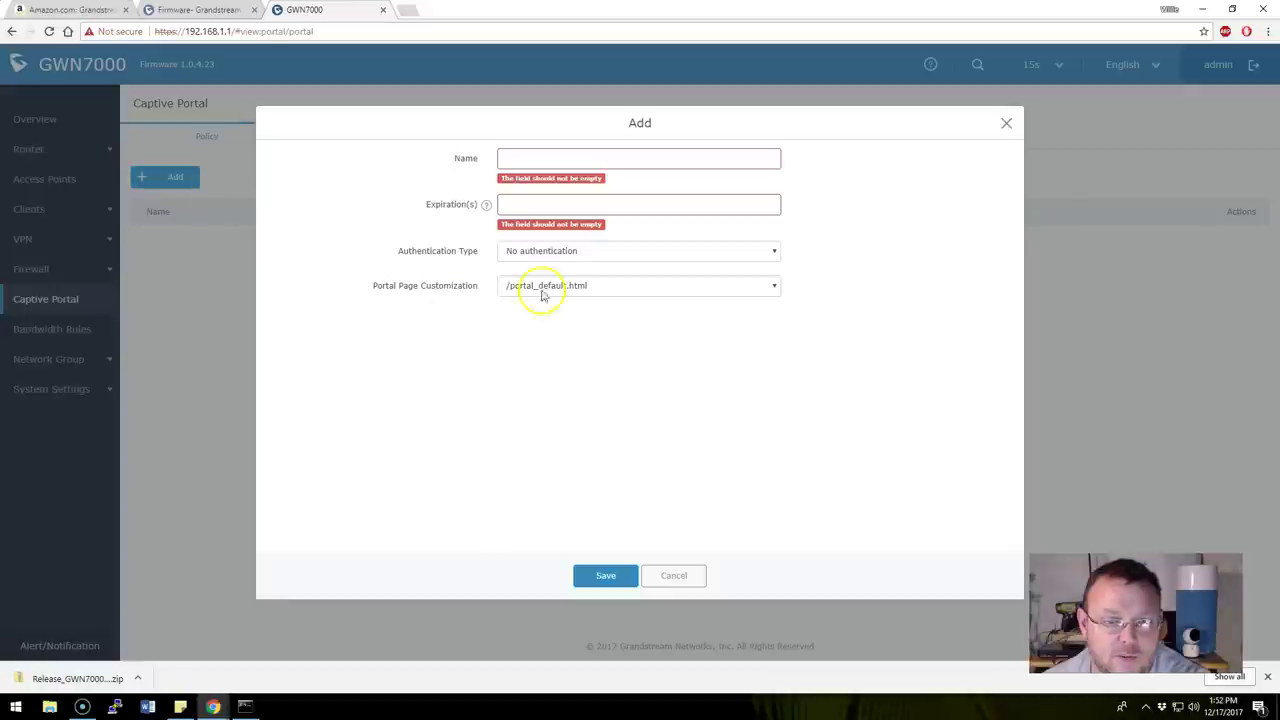
pyautogui.click(608, 252)
pyautogui.click(610, 257)
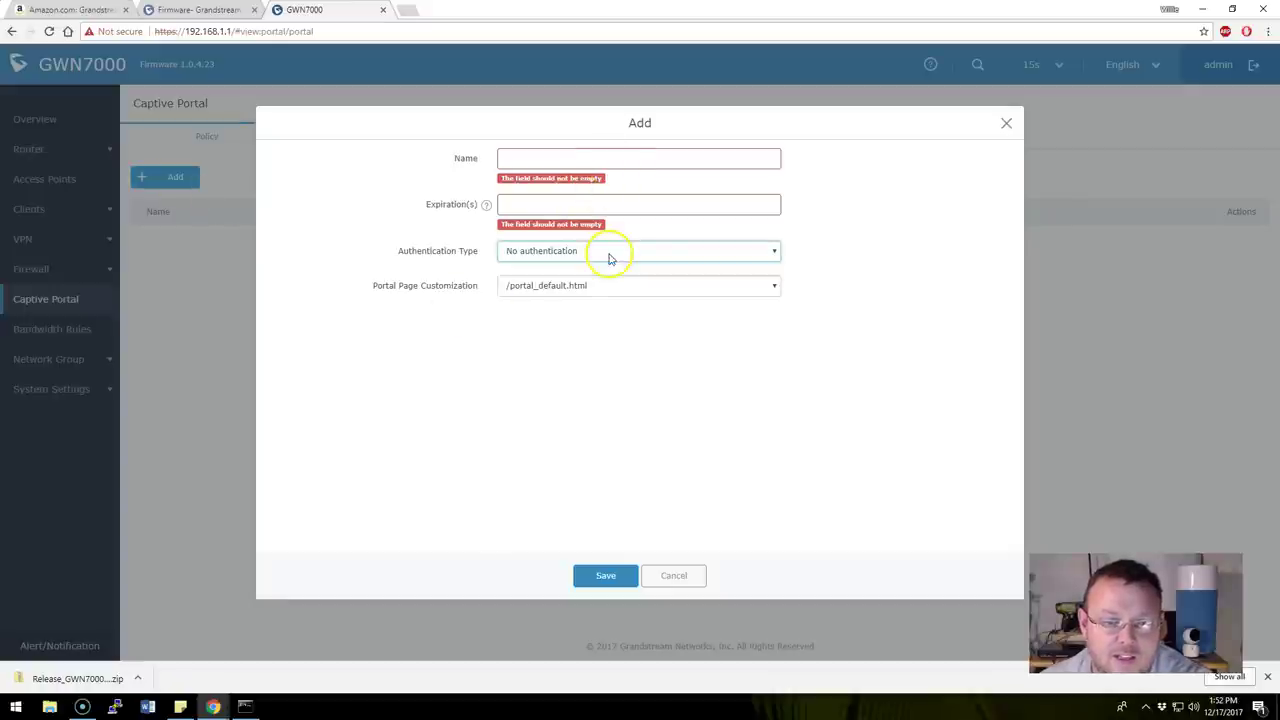
pyautogui.click(608, 285)
pyautogui.click(590, 298)
pyautogui.click(580, 290)
pyautogui.click(587, 293)
pyautogui.click(698, 576)
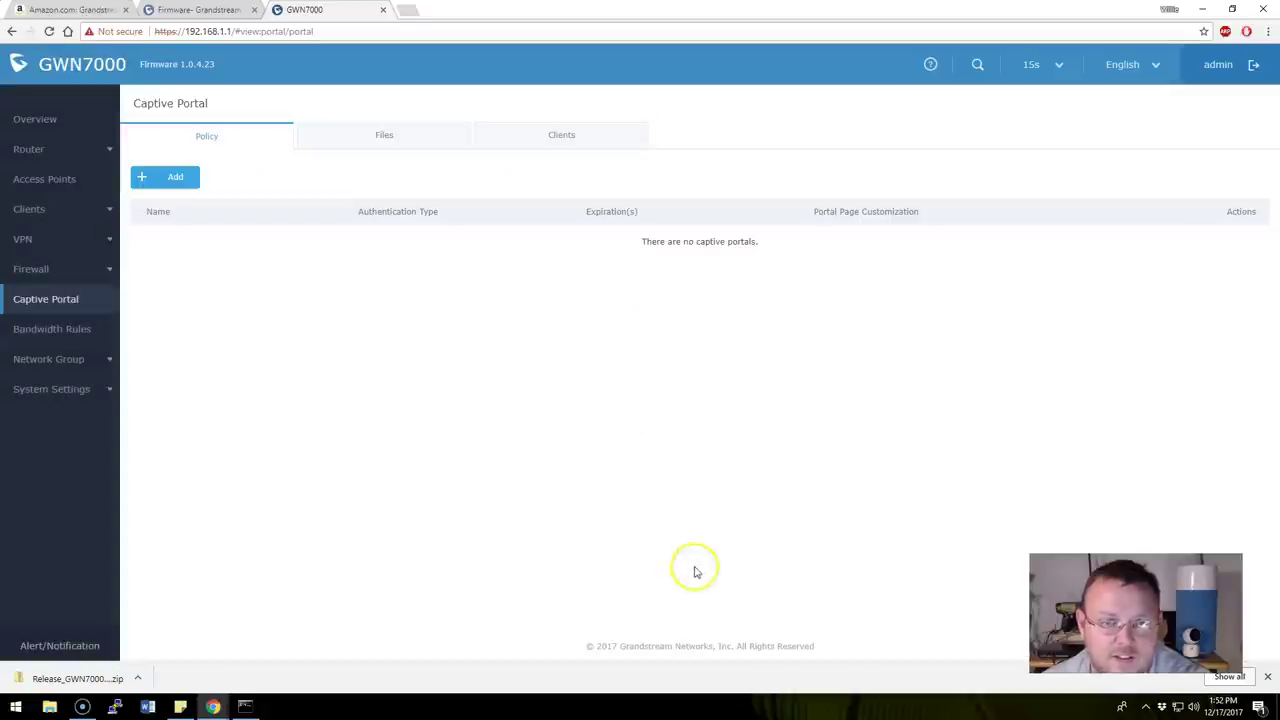
# Check the type and SSID options in the new bandwidth rule form, and cancel without saving
pyautogui.click(50, 328)
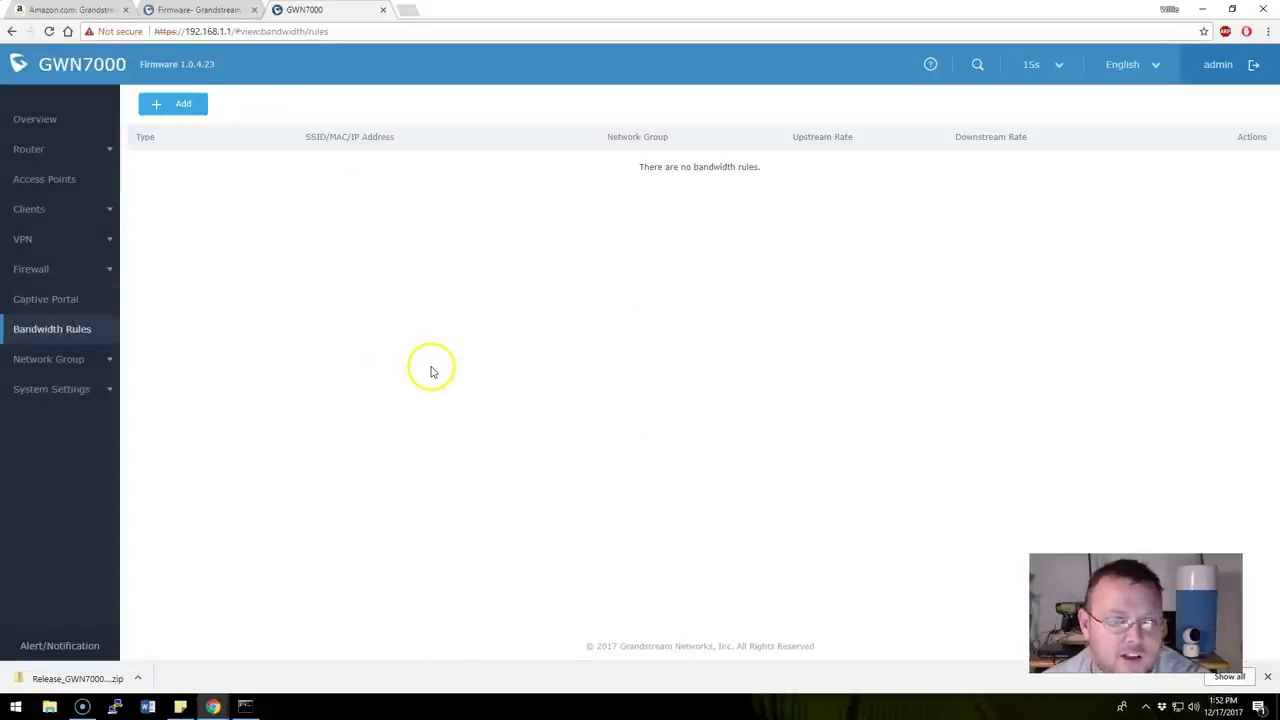
pyautogui.click(195, 103)
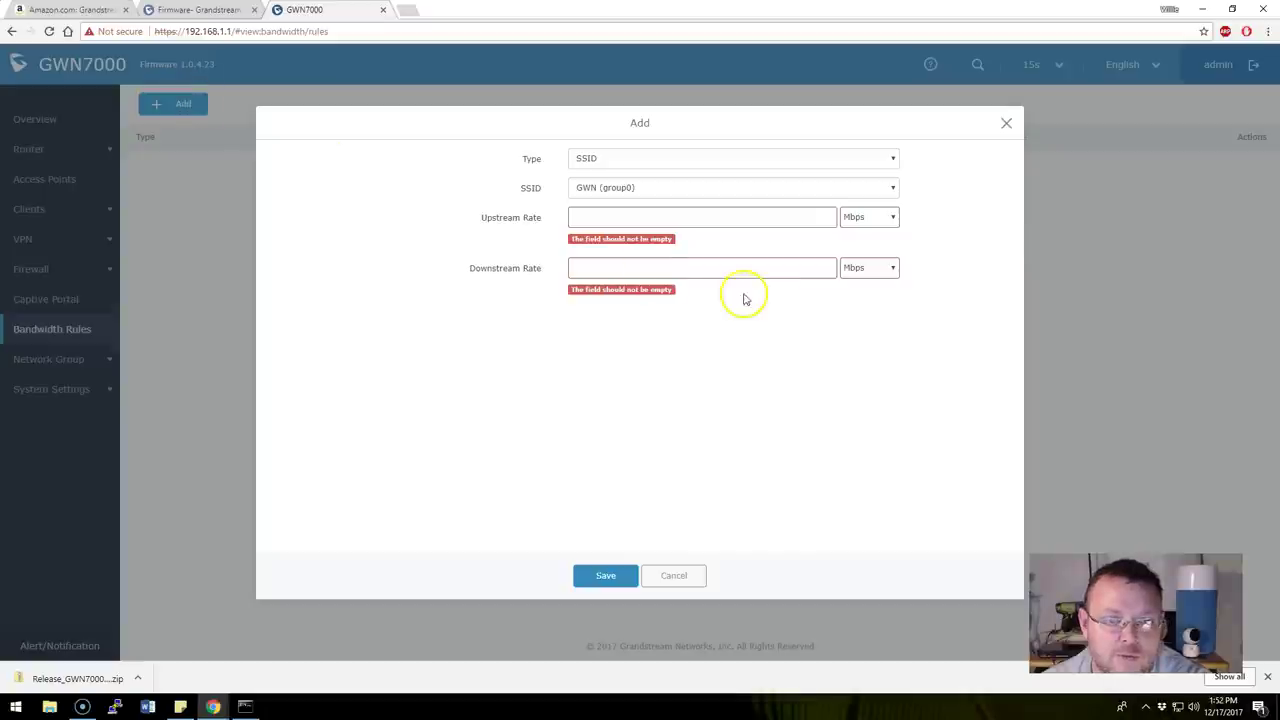
pyautogui.click(652, 159)
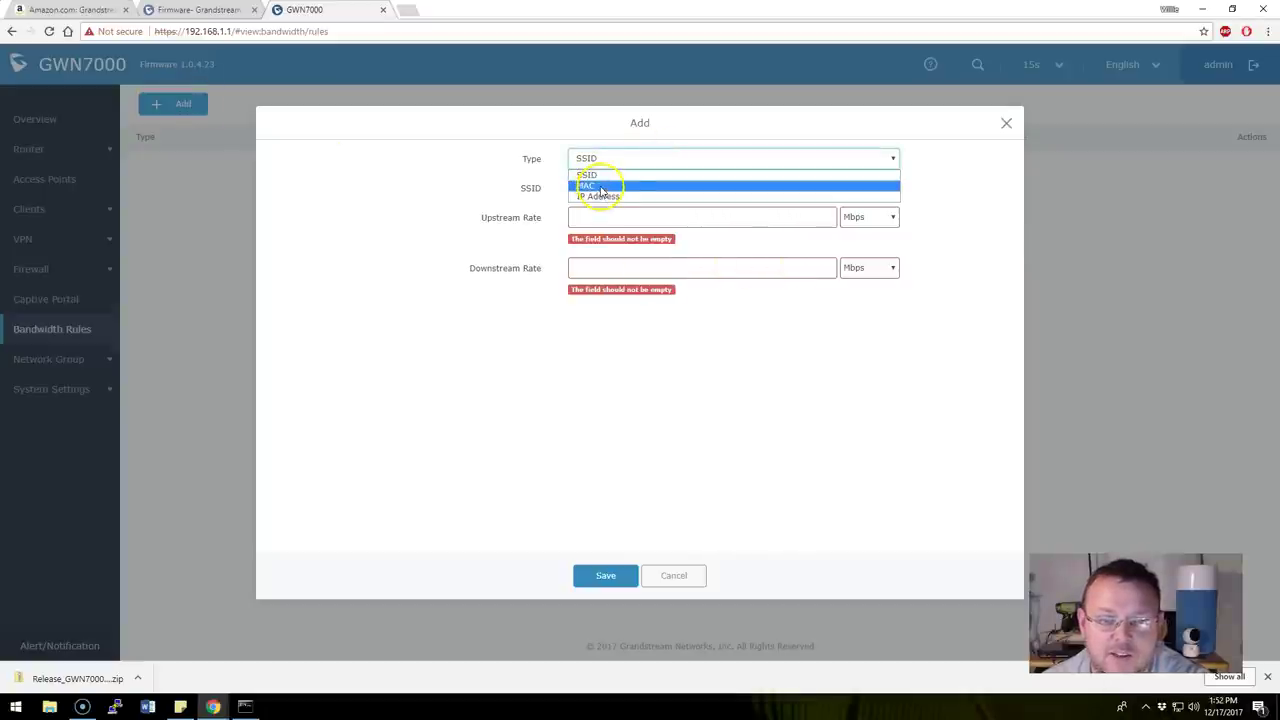
pyautogui.click(500, 178)
pyautogui.click(668, 186)
pyautogui.click(665, 575)
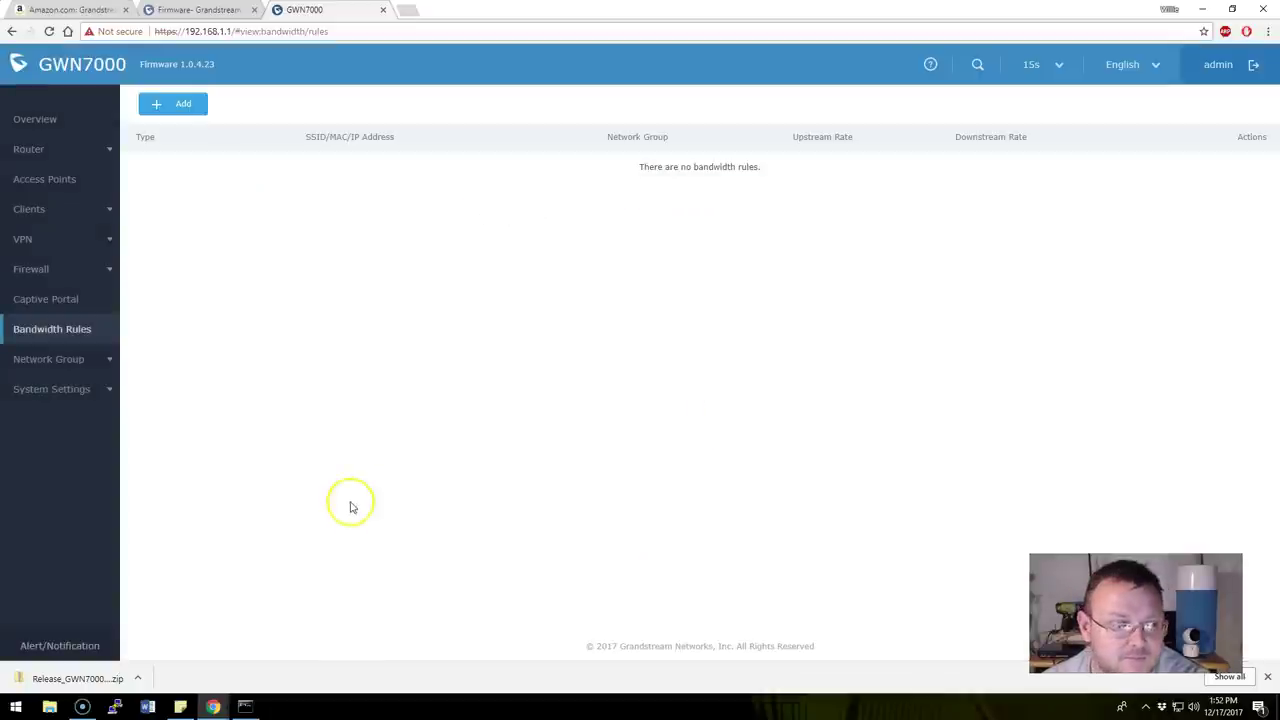
# Review the network group list and the Basic, Upgrade, Access, Syslog and Logserver sections of the Maintenance settings
pyautogui.click(72, 364)
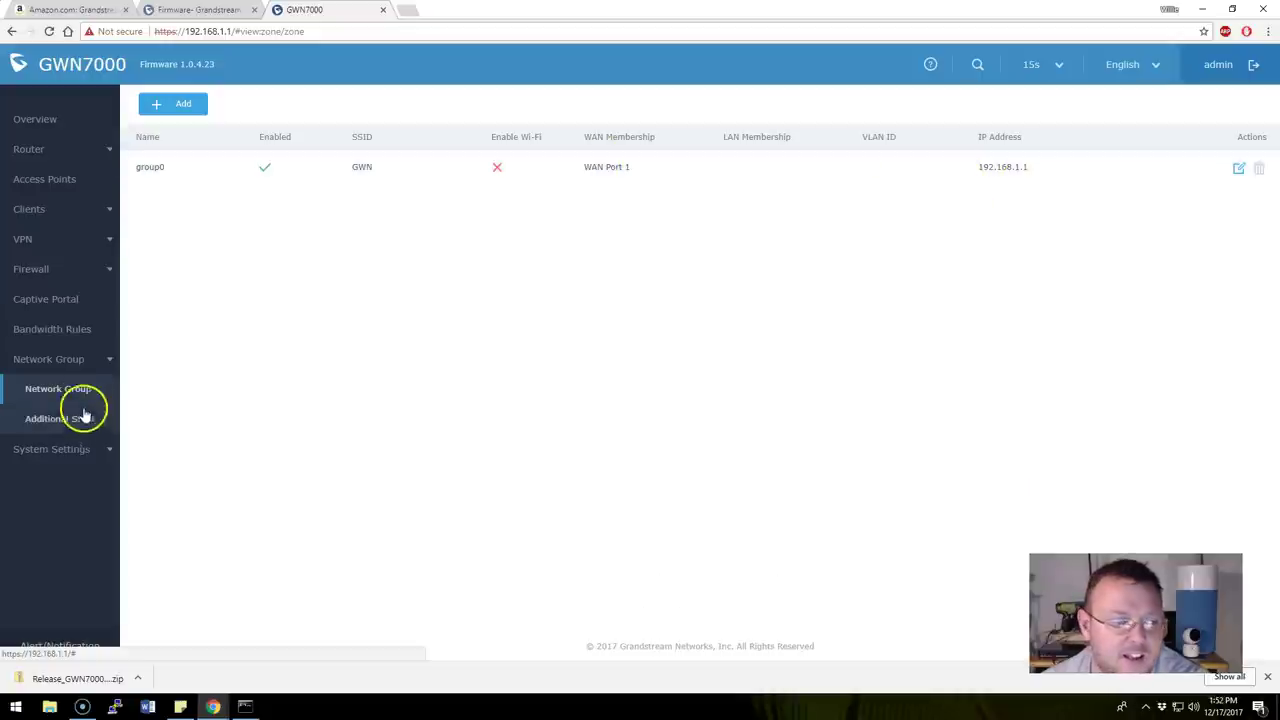
pyautogui.click(57, 449)
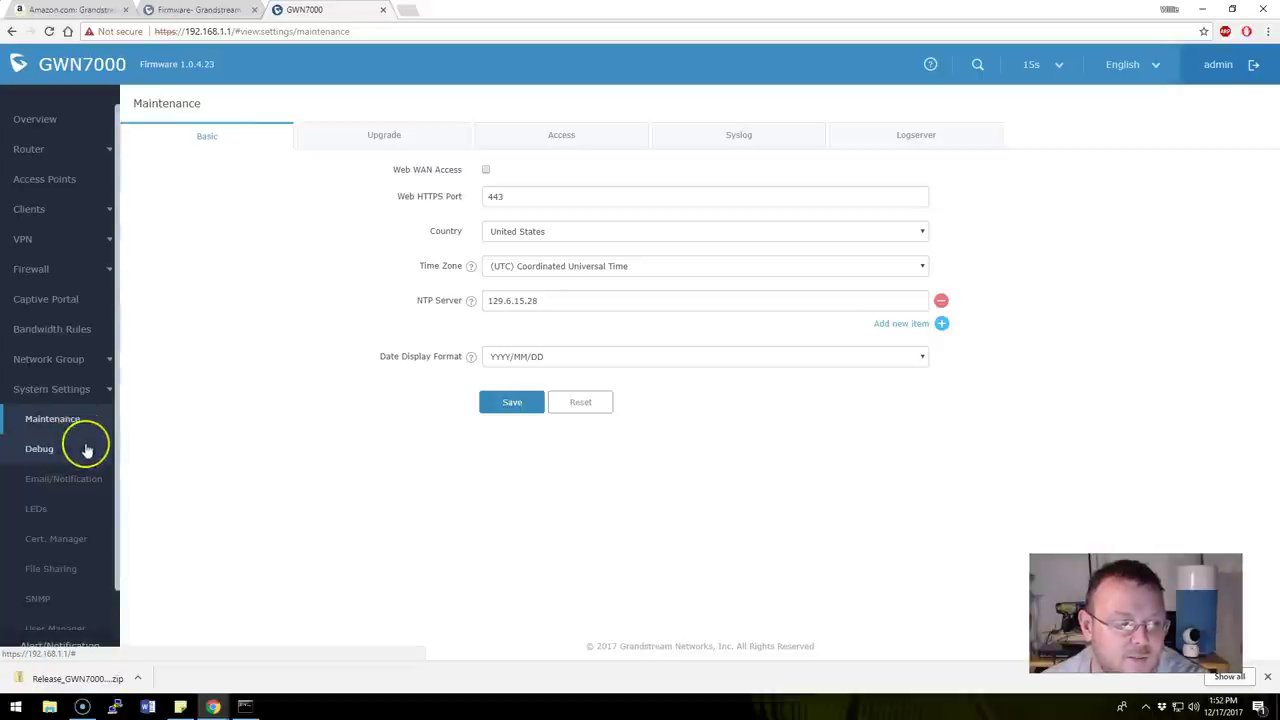
pyautogui.click(405, 133)
pyautogui.click(560, 138)
pyautogui.click(740, 138)
pyautogui.click(914, 137)
# Review the Debug tools: Capture, Core Files, Ping/Traceroute, Syslog and NAT Table
pyautogui.click(60, 449)
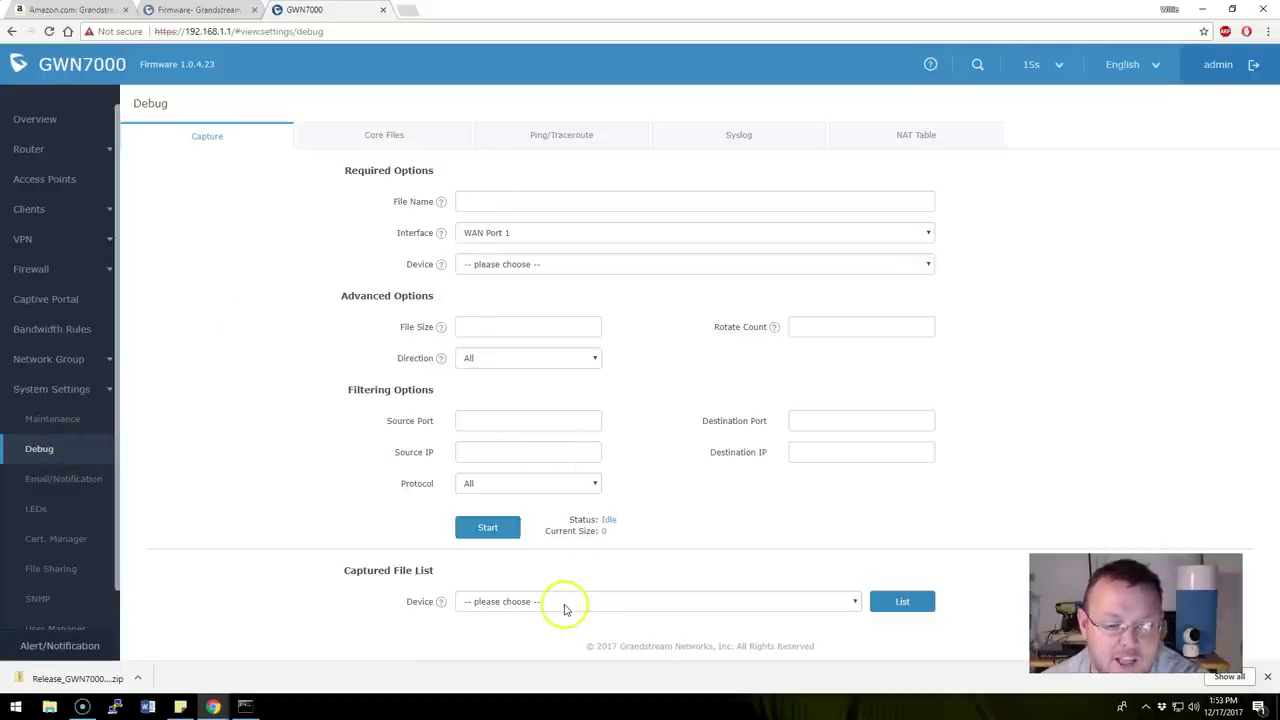
pyautogui.click(388, 137)
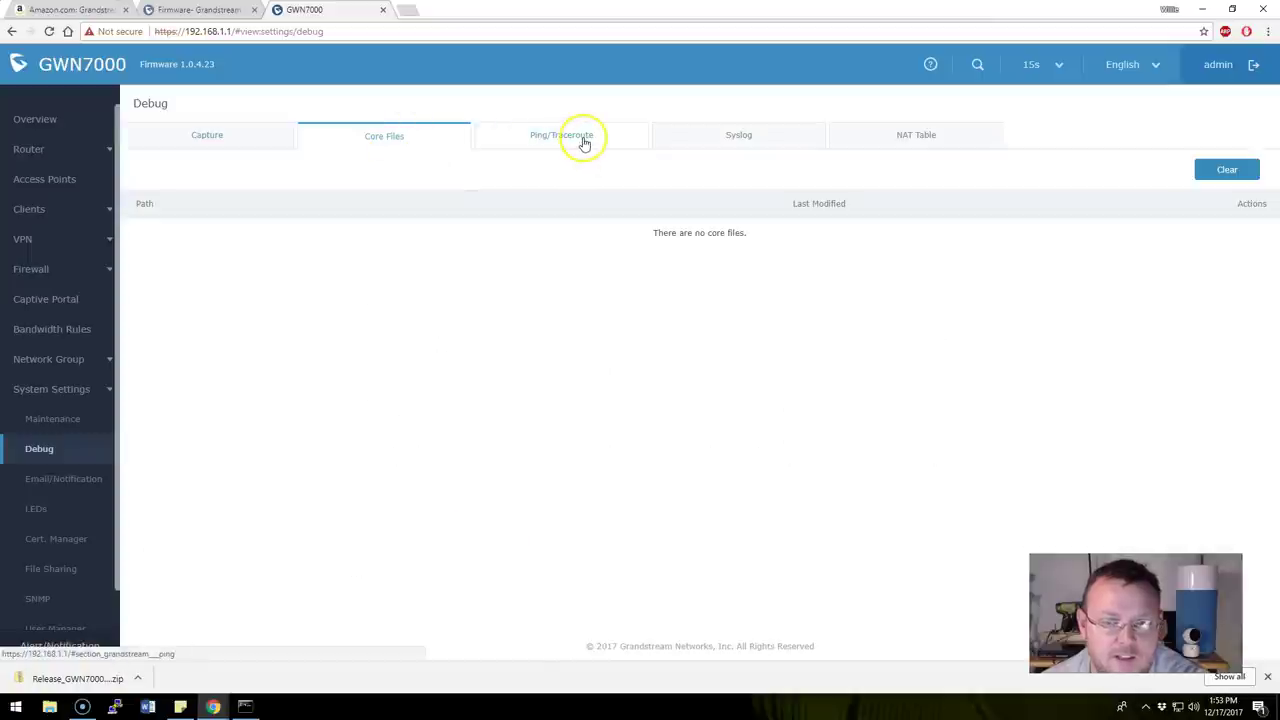
pyautogui.click(585, 140)
pyautogui.click(733, 137)
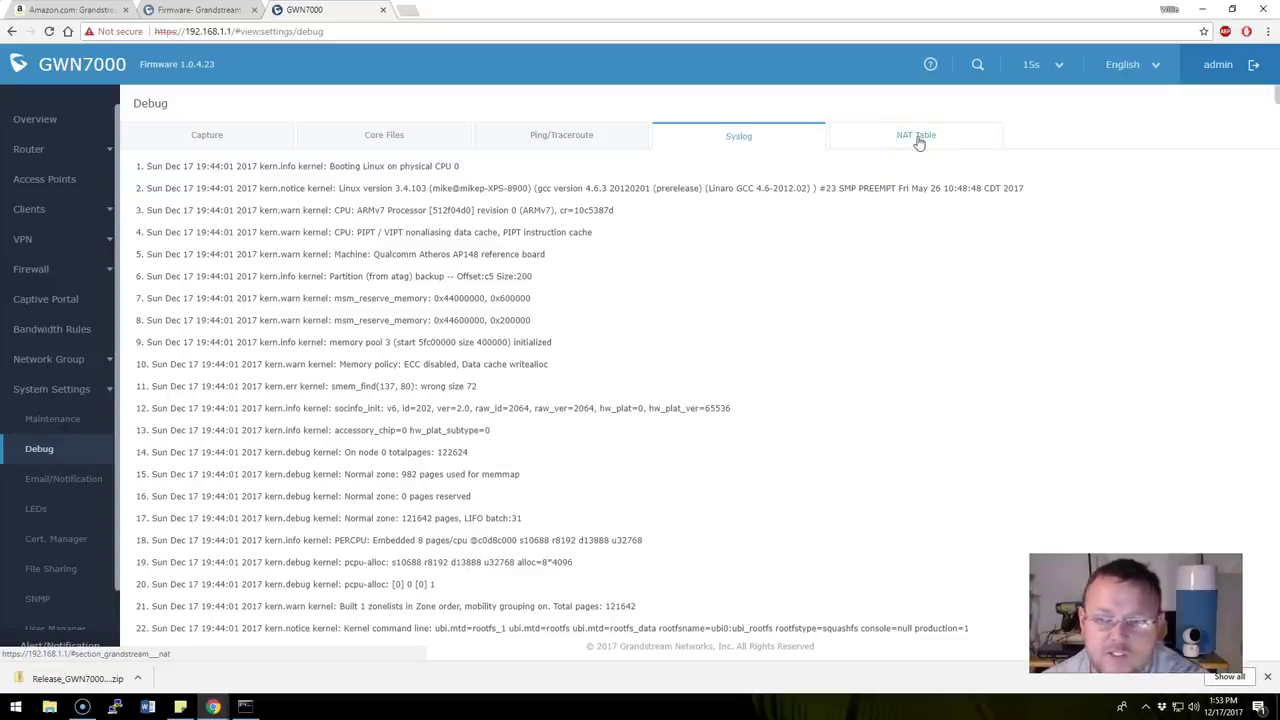
pyautogui.click(919, 143)
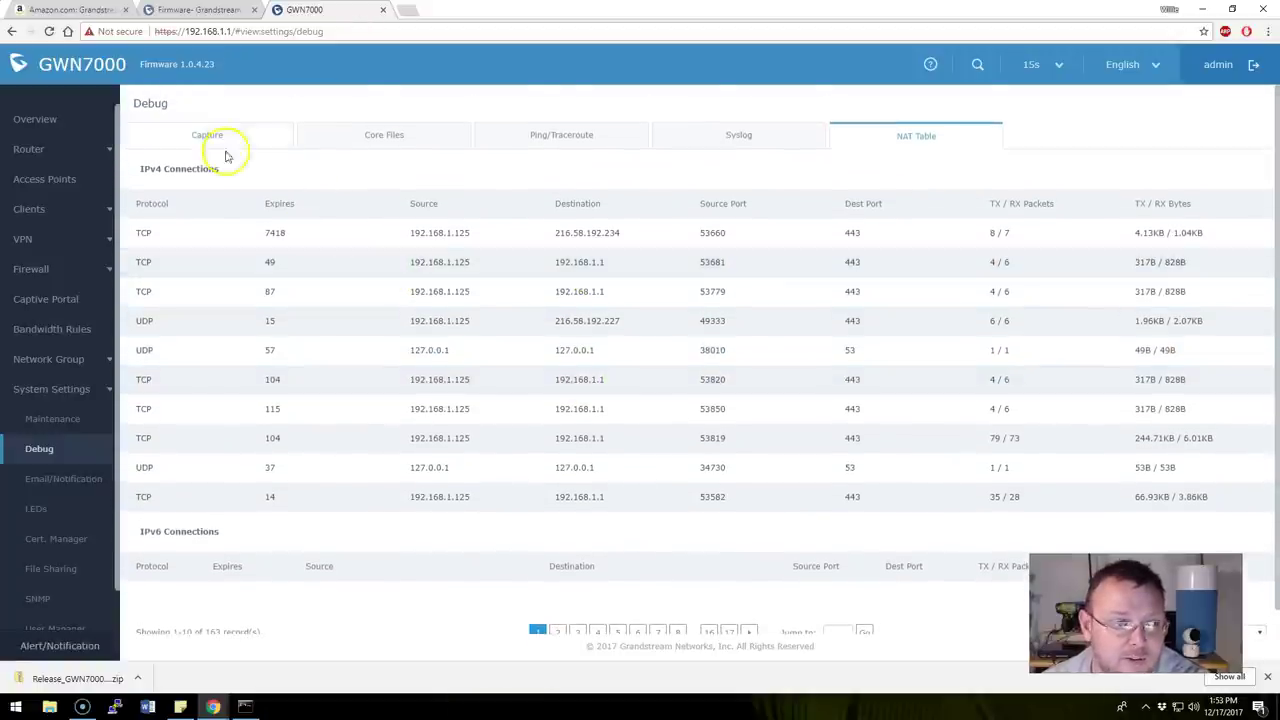
pyautogui.click(222, 145)
# Review the email server fields with email enabled, the notification event options and the LED schedule settings without saving
pyautogui.click(60, 481)
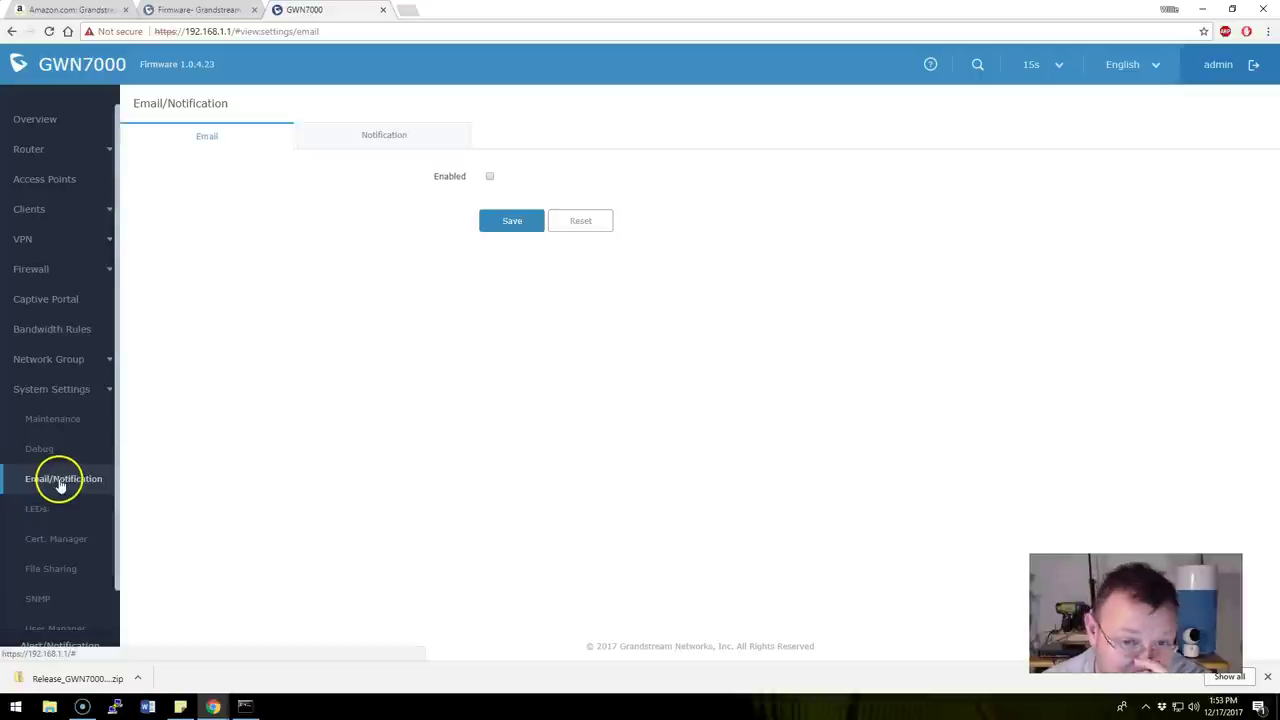
pyautogui.click(348, 138)
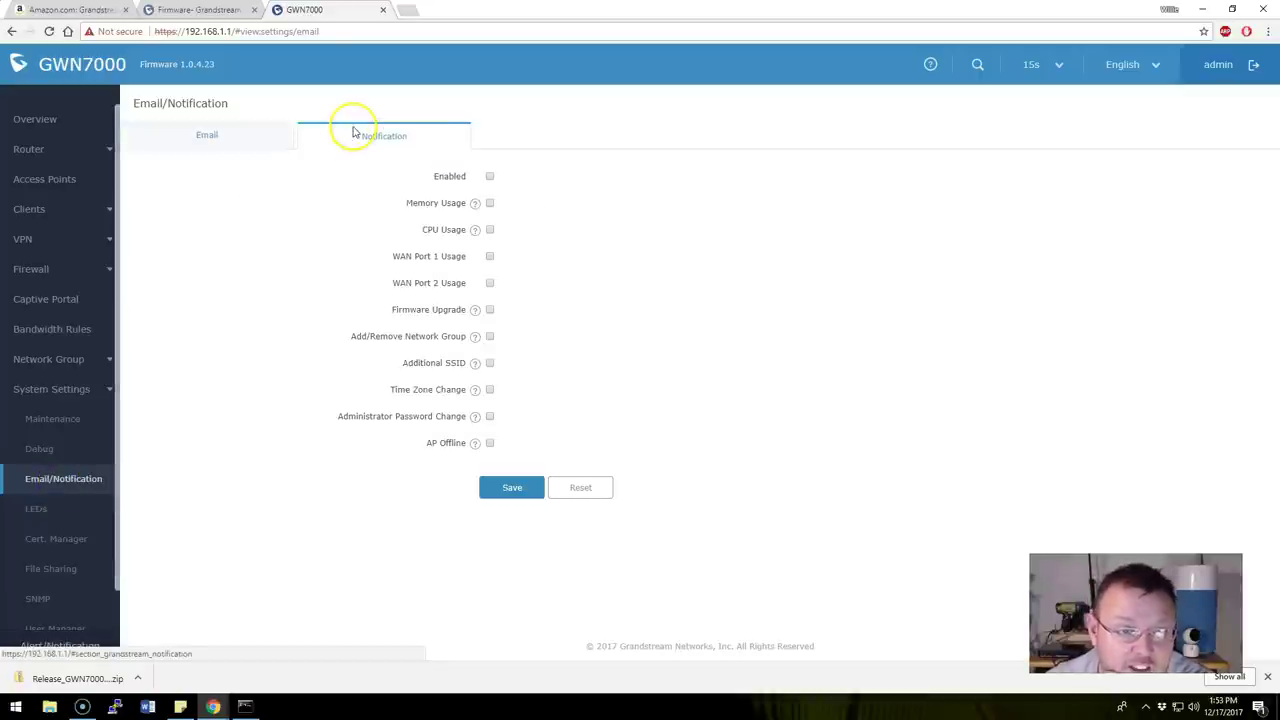
pyautogui.click(250, 146)
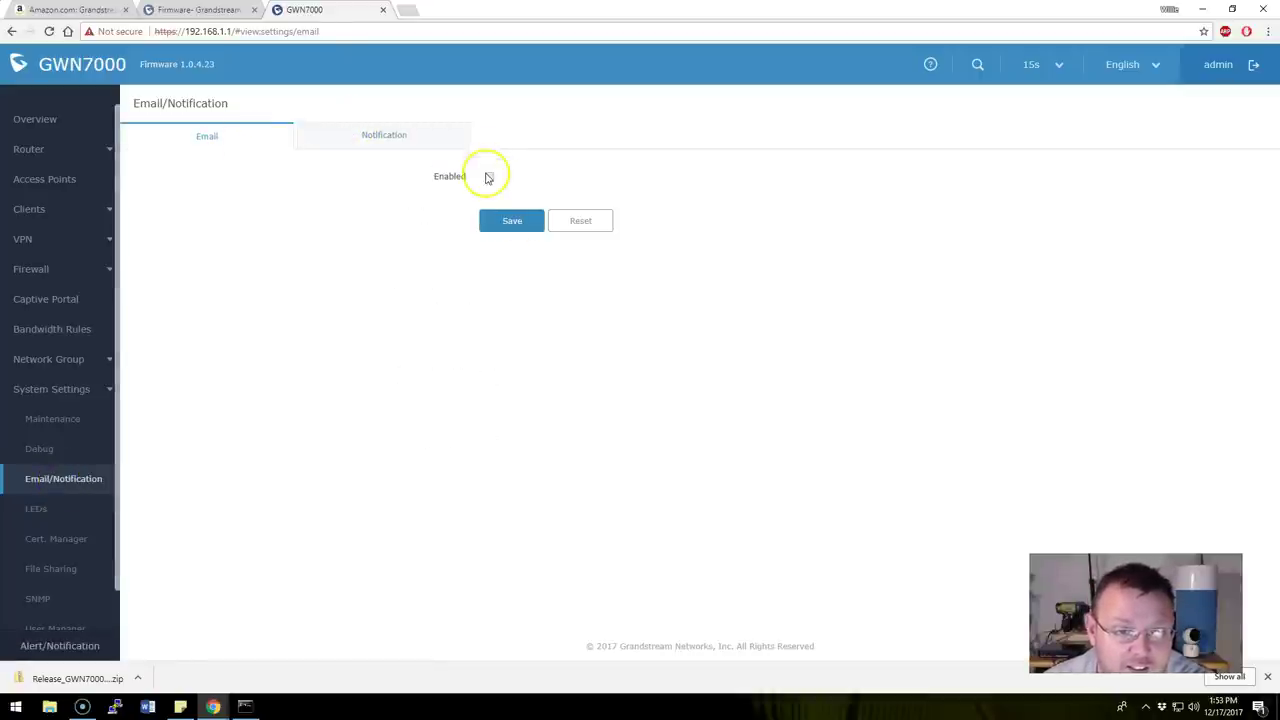
pyautogui.click(489, 177)
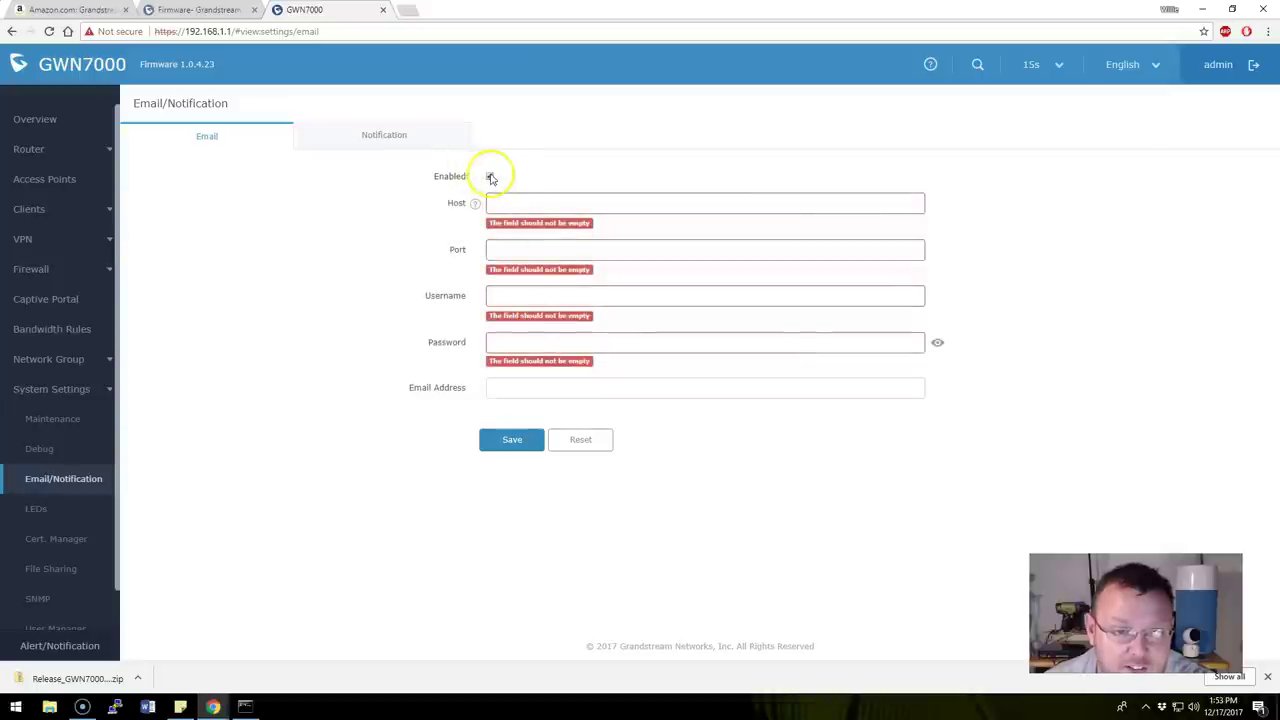
pyautogui.click(395, 135)
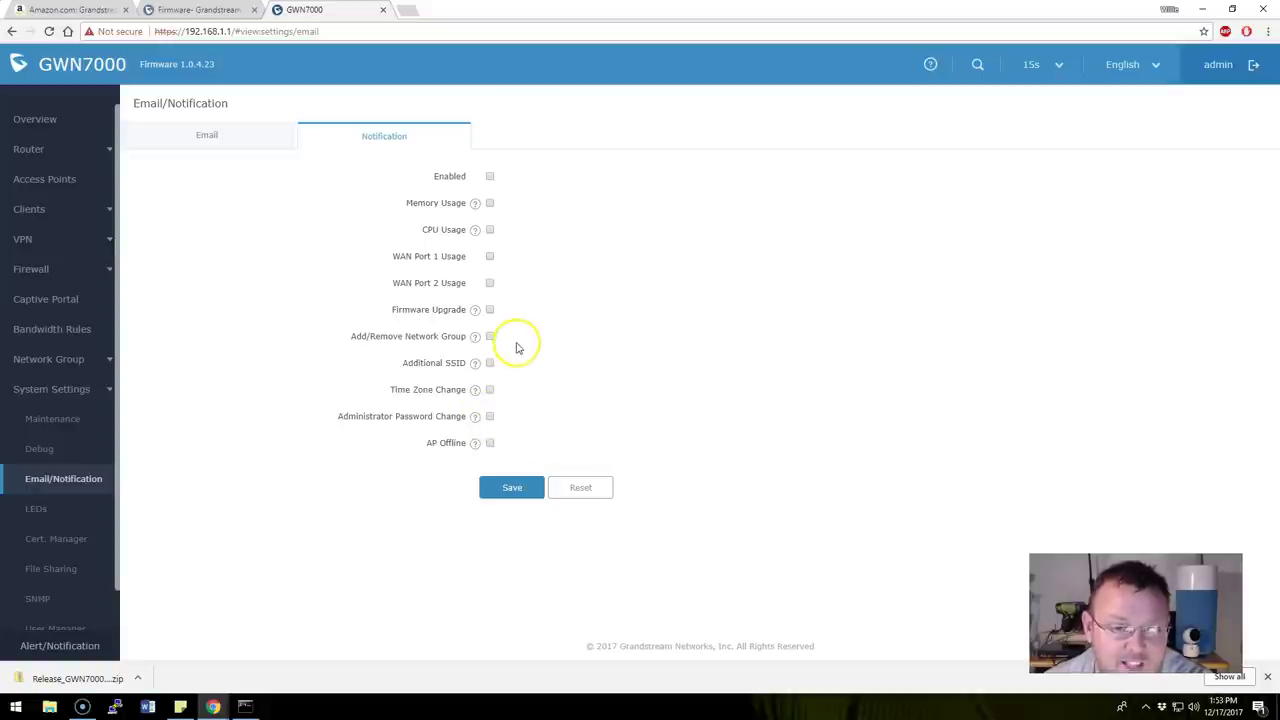
pyautogui.click(38, 509)
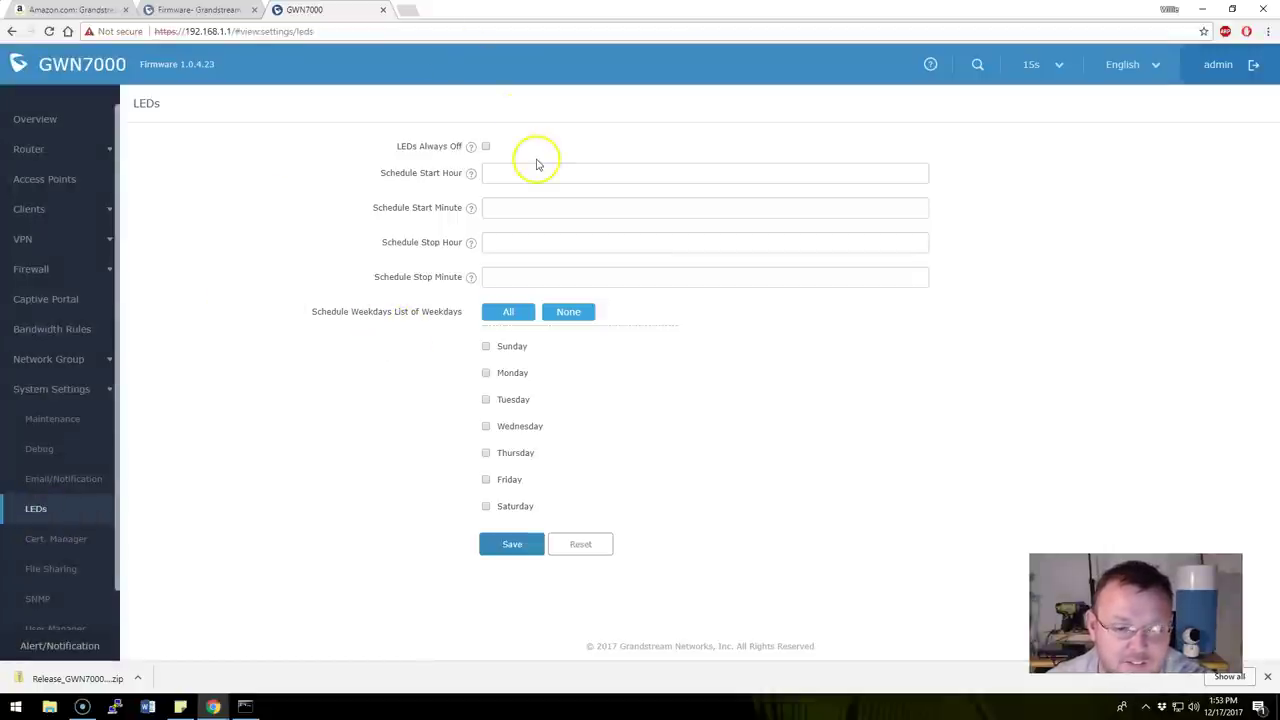
# Examine the new certificate form in the Certificate Manager, including its certificate type options, and cancel without saving
pyautogui.click(63, 538)
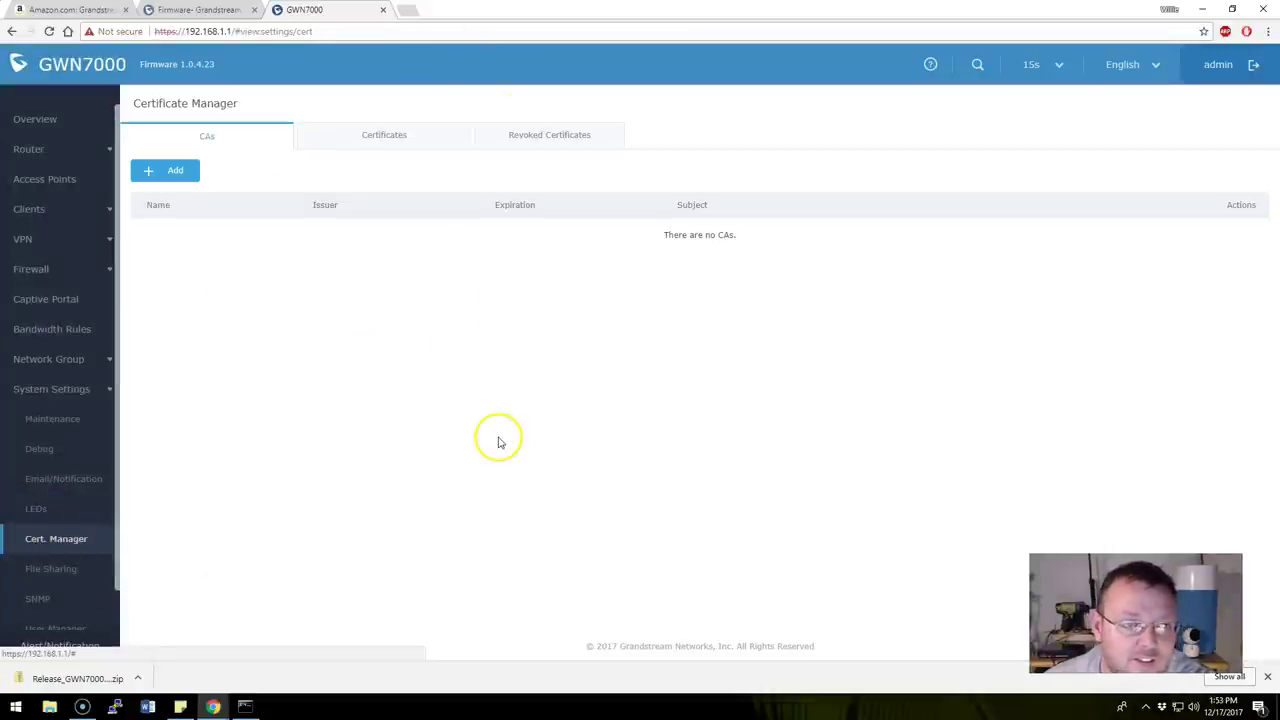
pyautogui.click(404, 142)
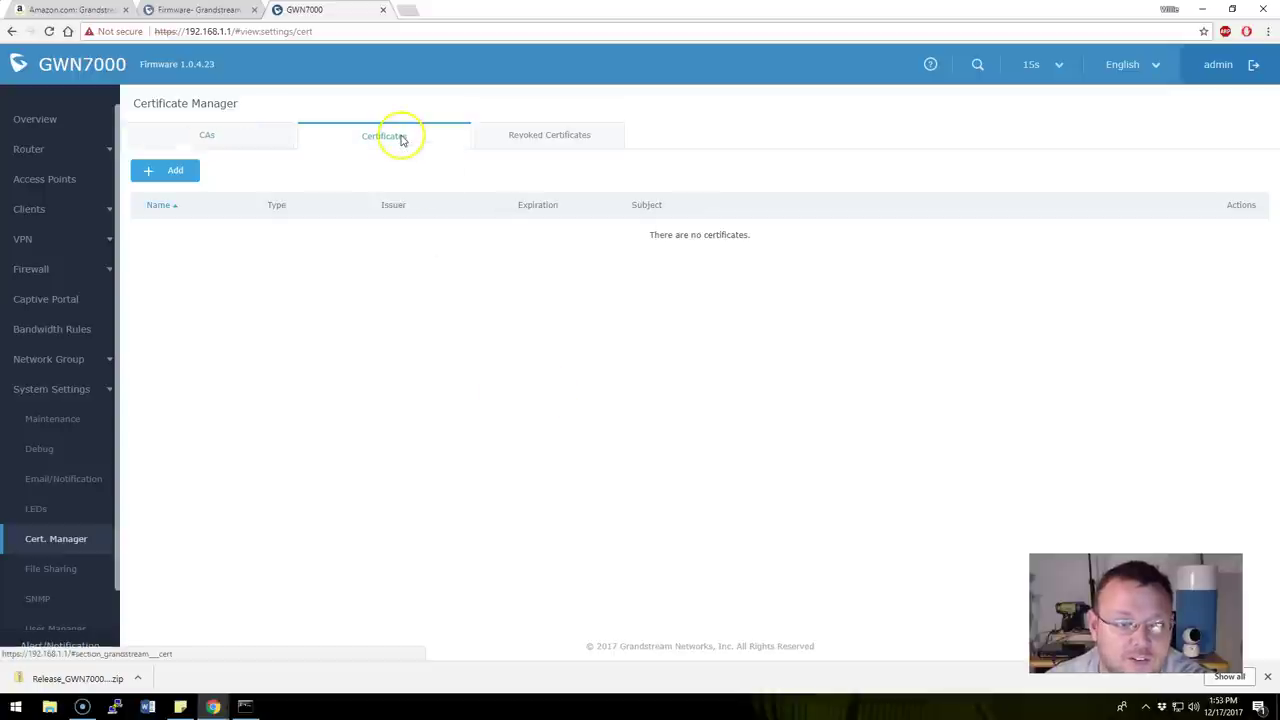
pyautogui.click(170, 172)
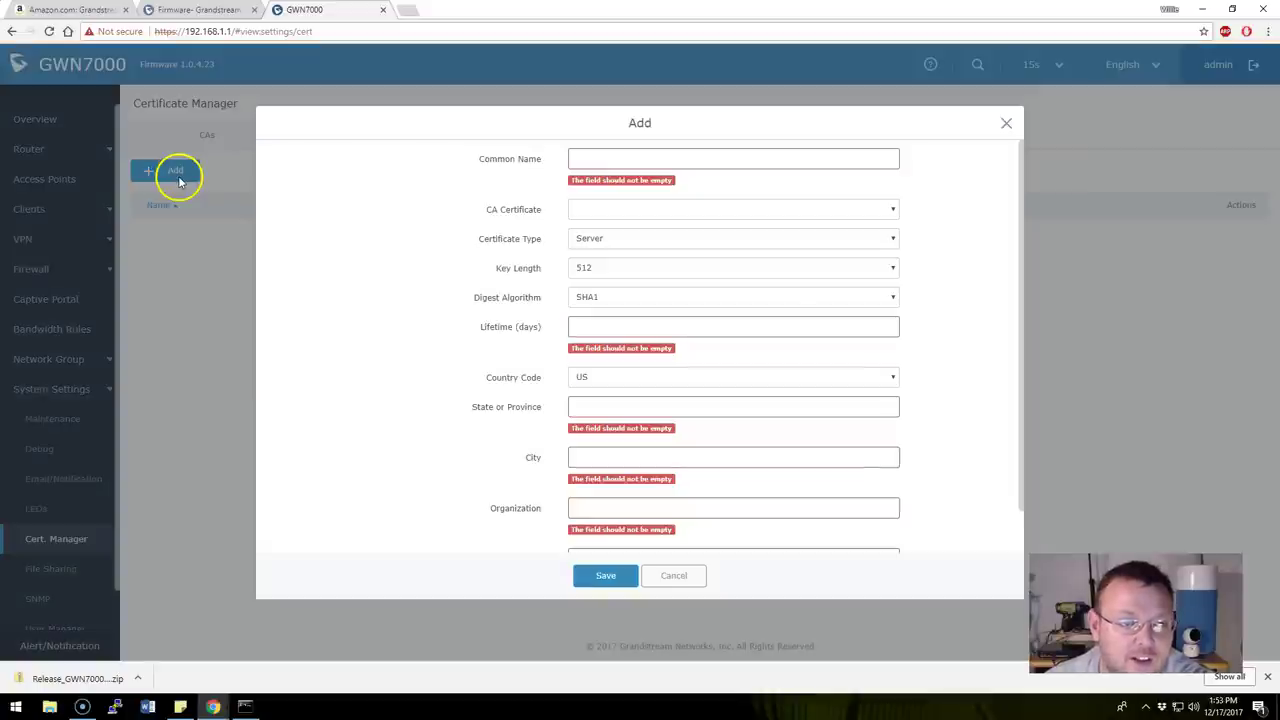
pyautogui.click(797, 240)
pyautogui.click(795, 243)
pyautogui.scroll(-1, 517, 430)
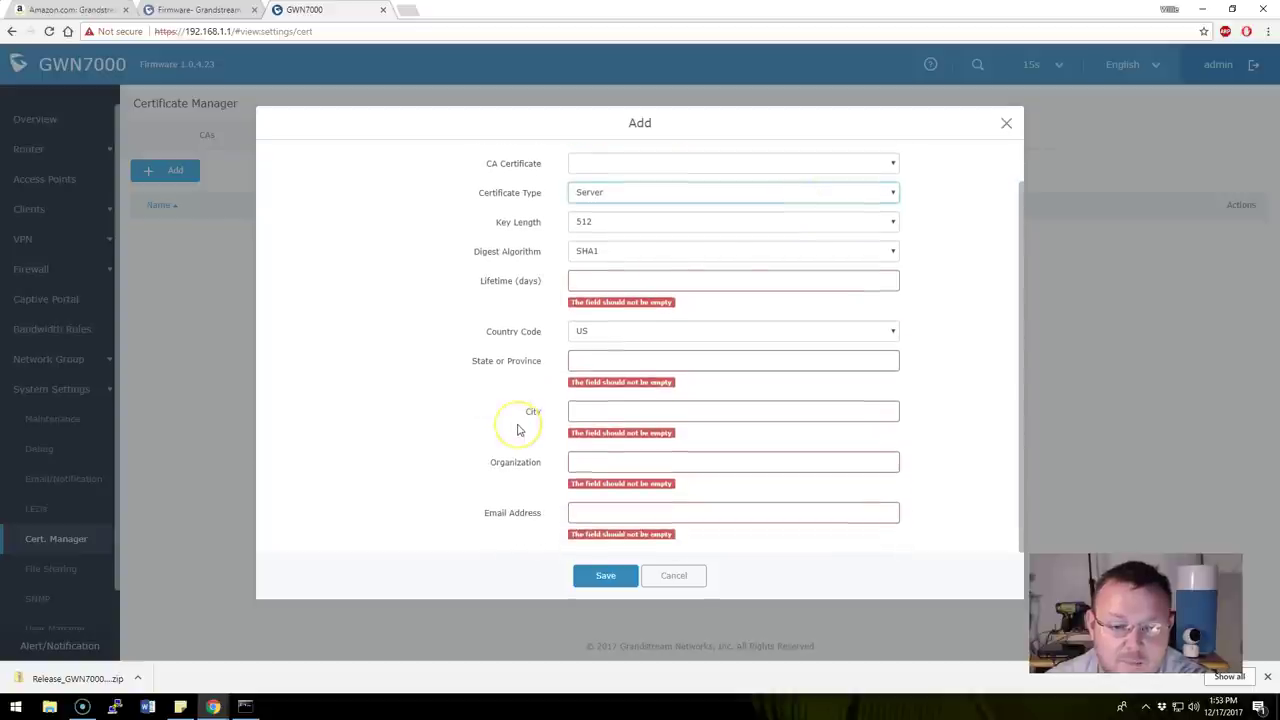
pyautogui.scroll(1, 590, 470)
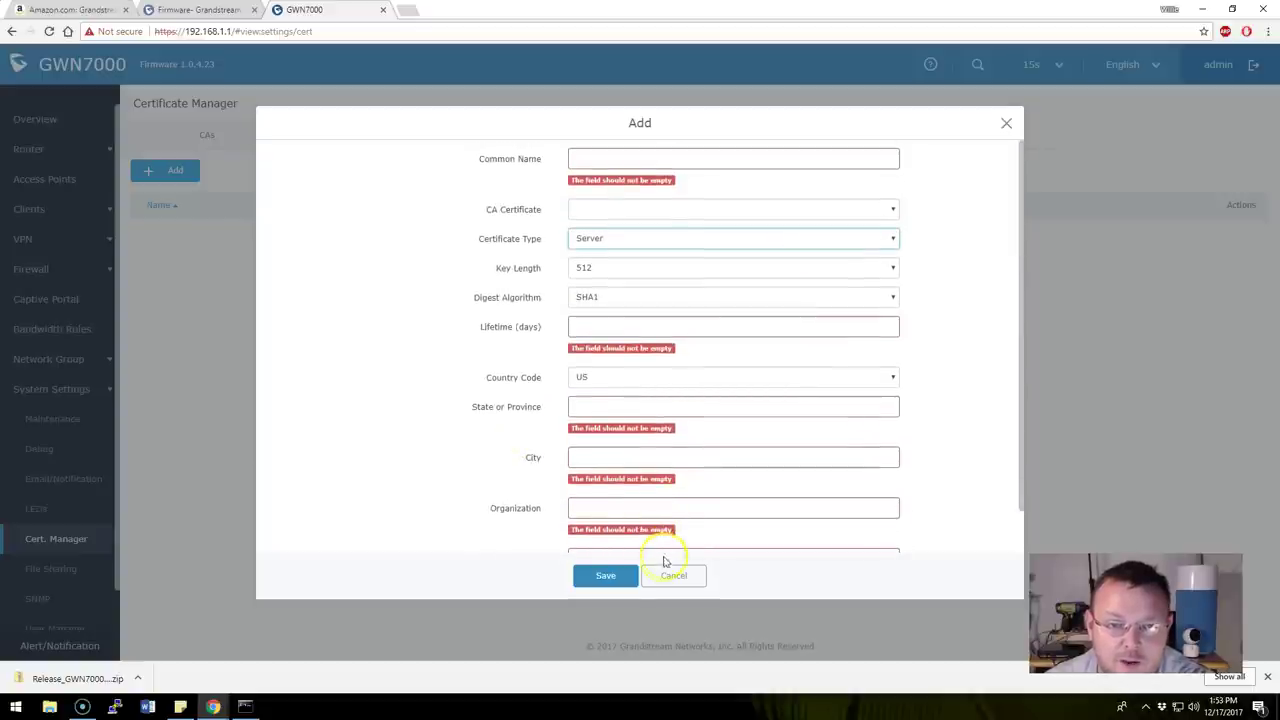
pyautogui.click(650, 575)
# View the Certificate Manager's revoked certificates and CAs, and open the File Sharing settings
pyautogui.click(566, 146)
pyautogui.click(303, 135)
pyautogui.click(203, 138)
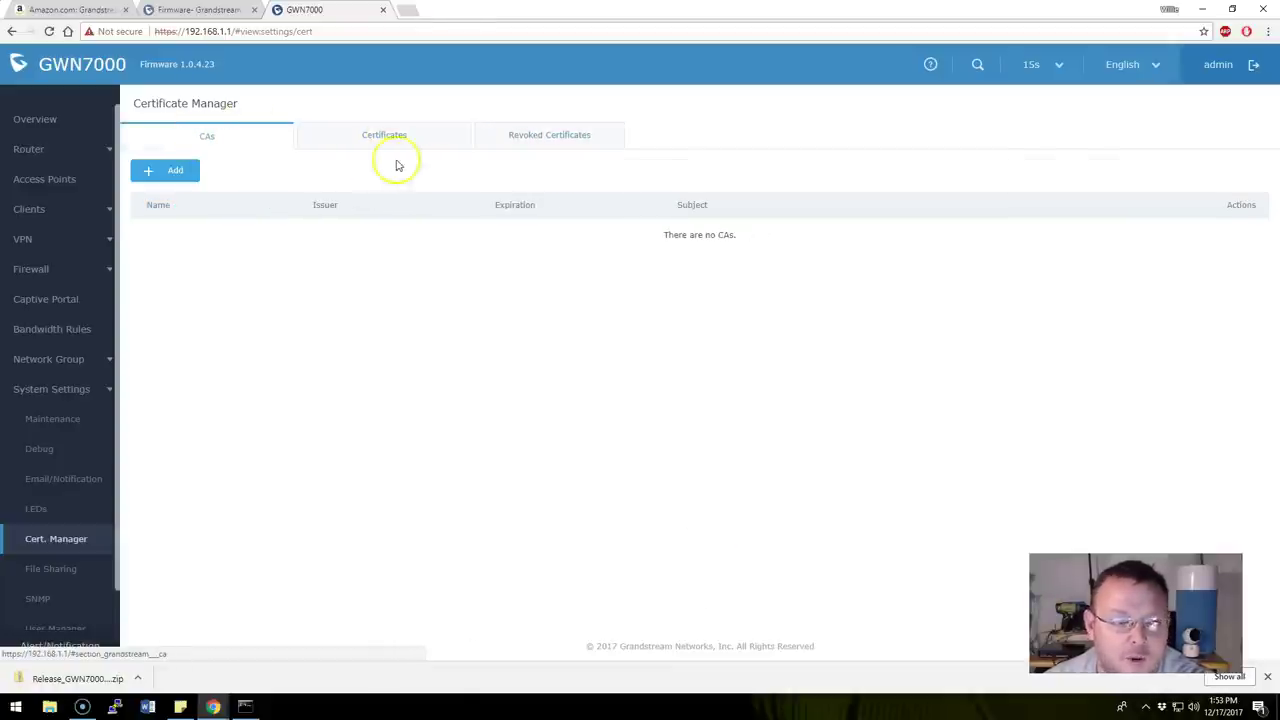
pyautogui.click(52, 569)
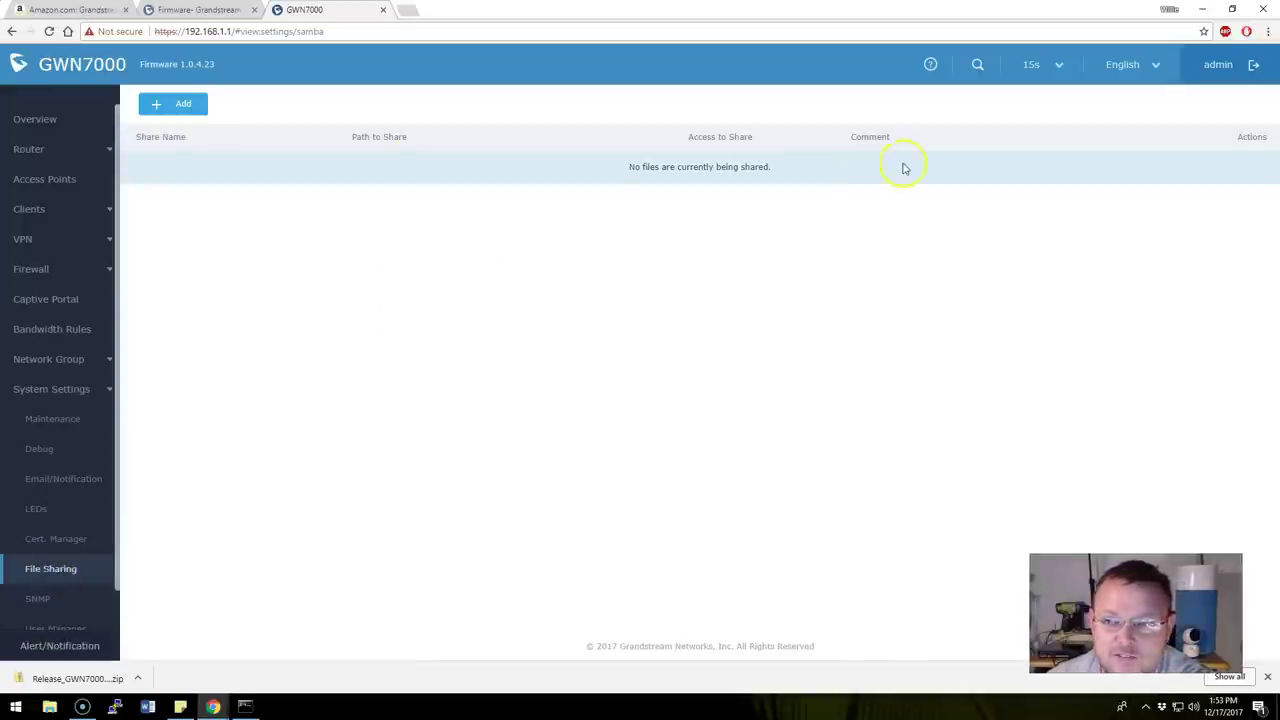
# View the SNMP settings, including the Basic fields and the Advanced protocol, IP address and port entries
pyautogui.click(38, 596)
pyautogui.scroll(-1, 34, 550)
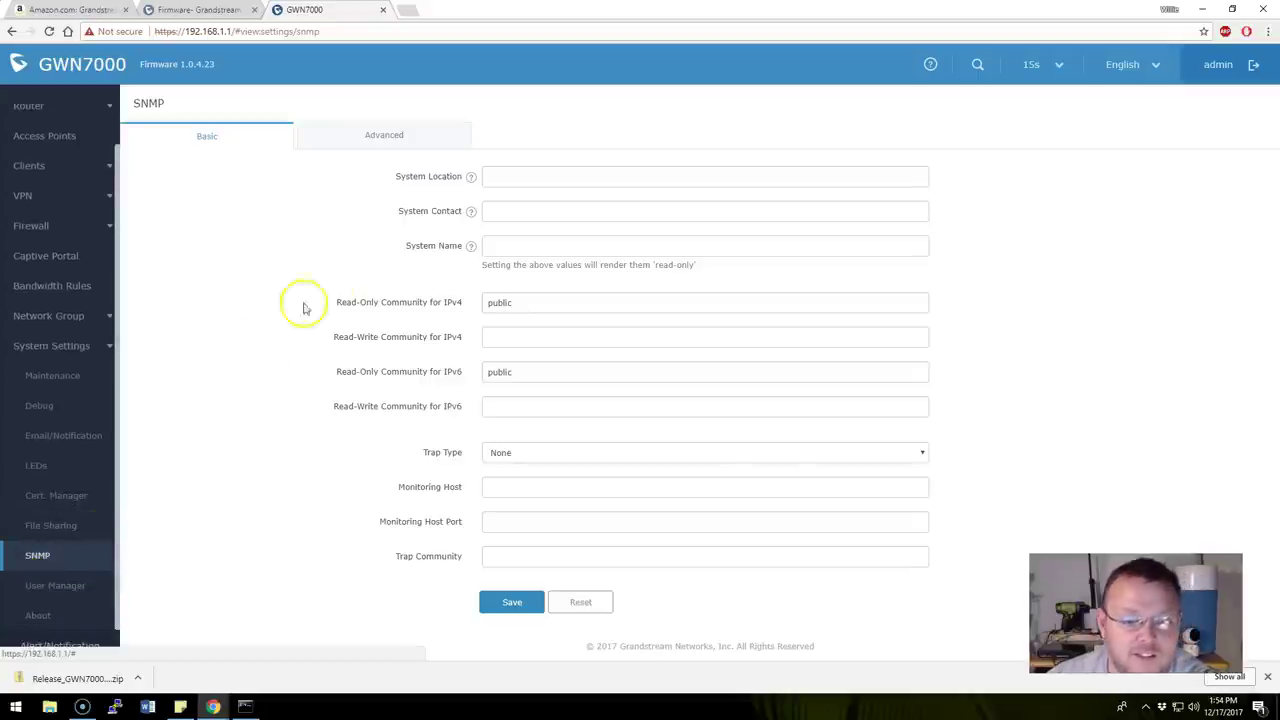
pyautogui.click(384, 135)
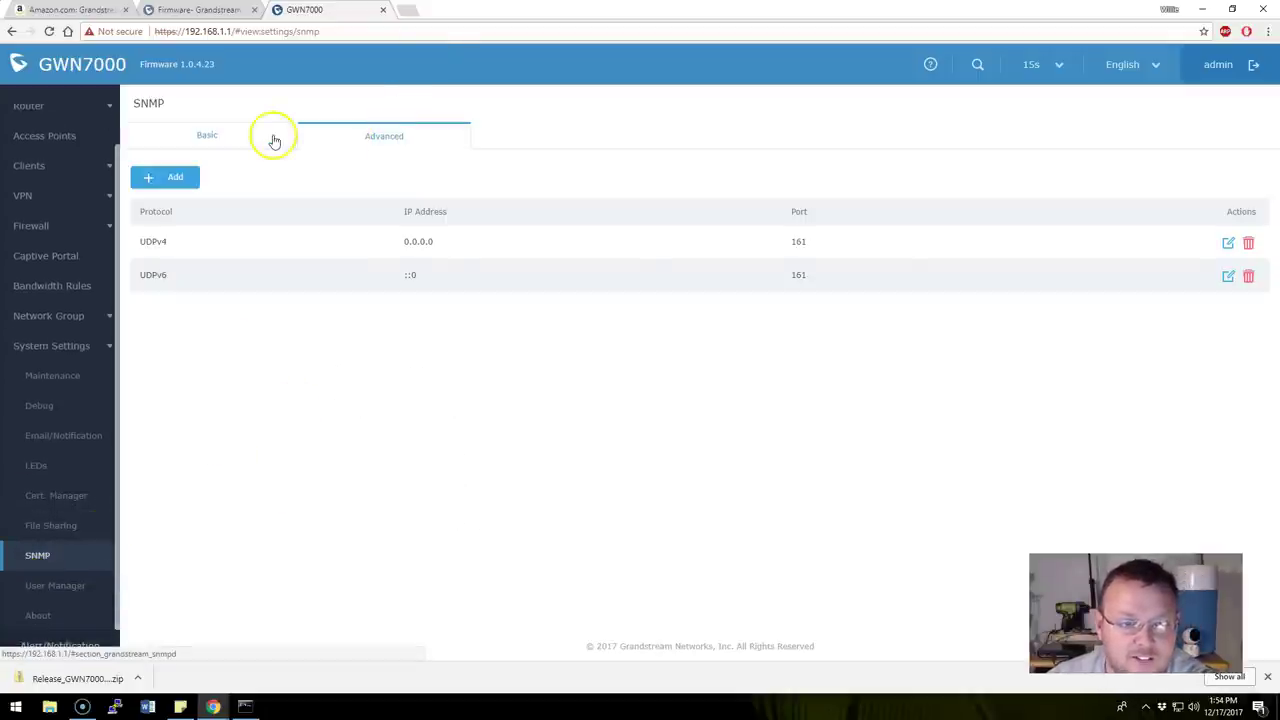
pyautogui.click(215, 137)
# View the User Manager and skim the open source licenses on the About page
pyautogui.click(60, 586)
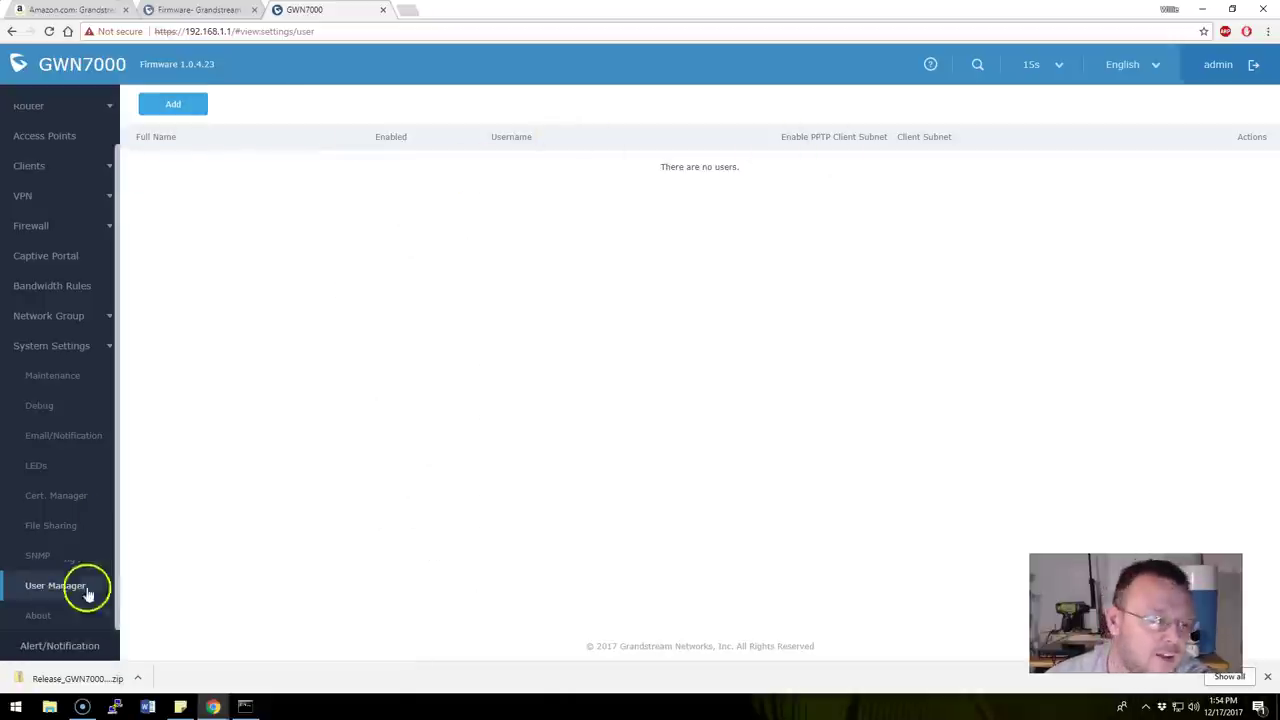
pyautogui.click(36, 613)
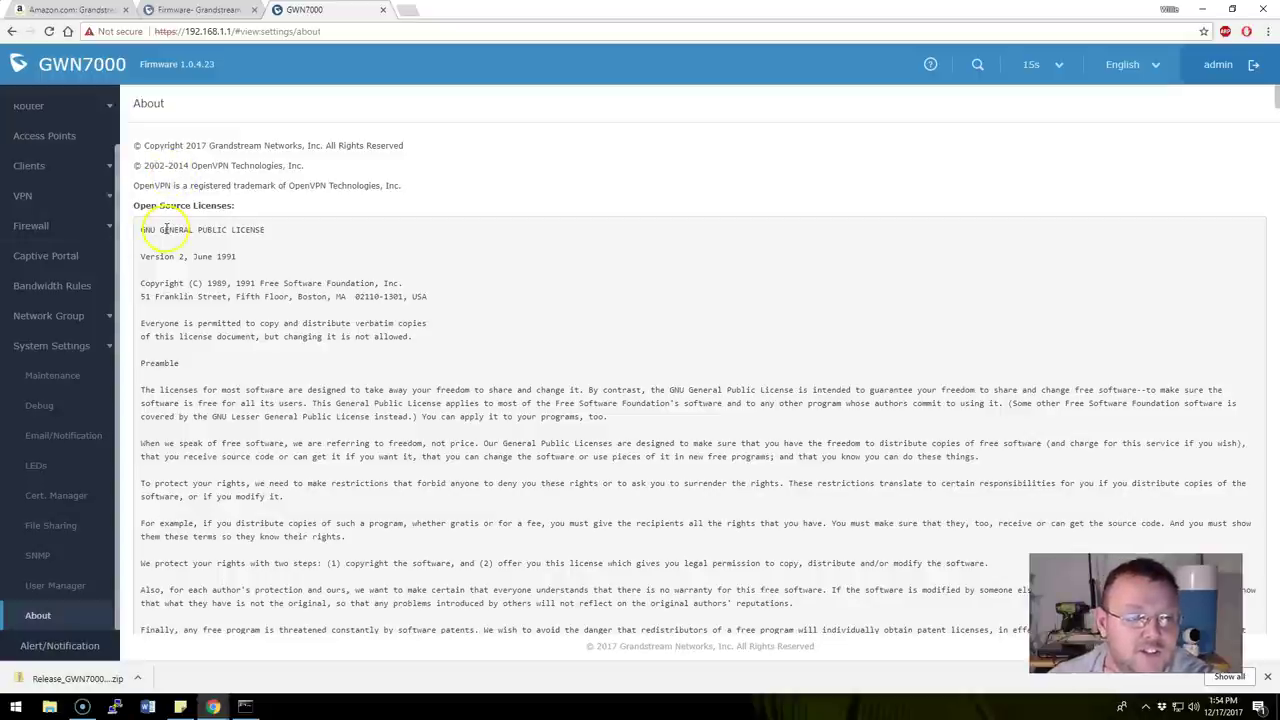
pyautogui.scroll(-15, 362, 383)
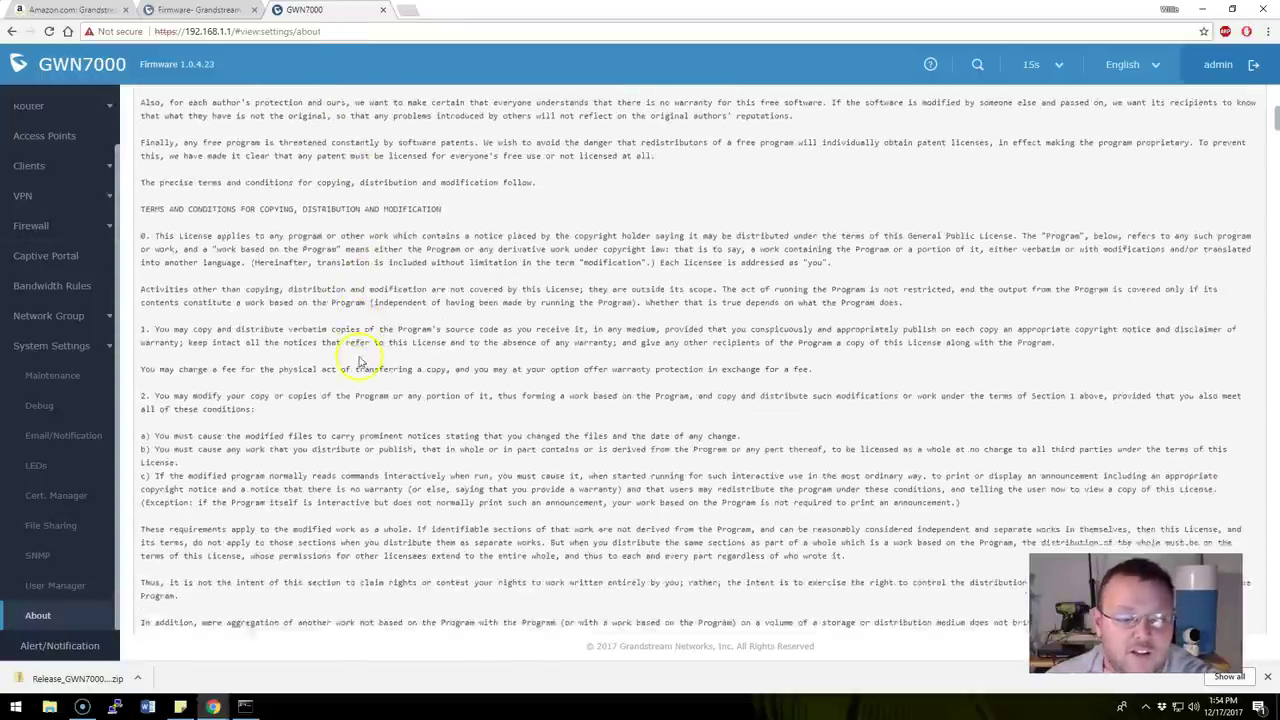
pyautogui.scroll(15, 360, 355)
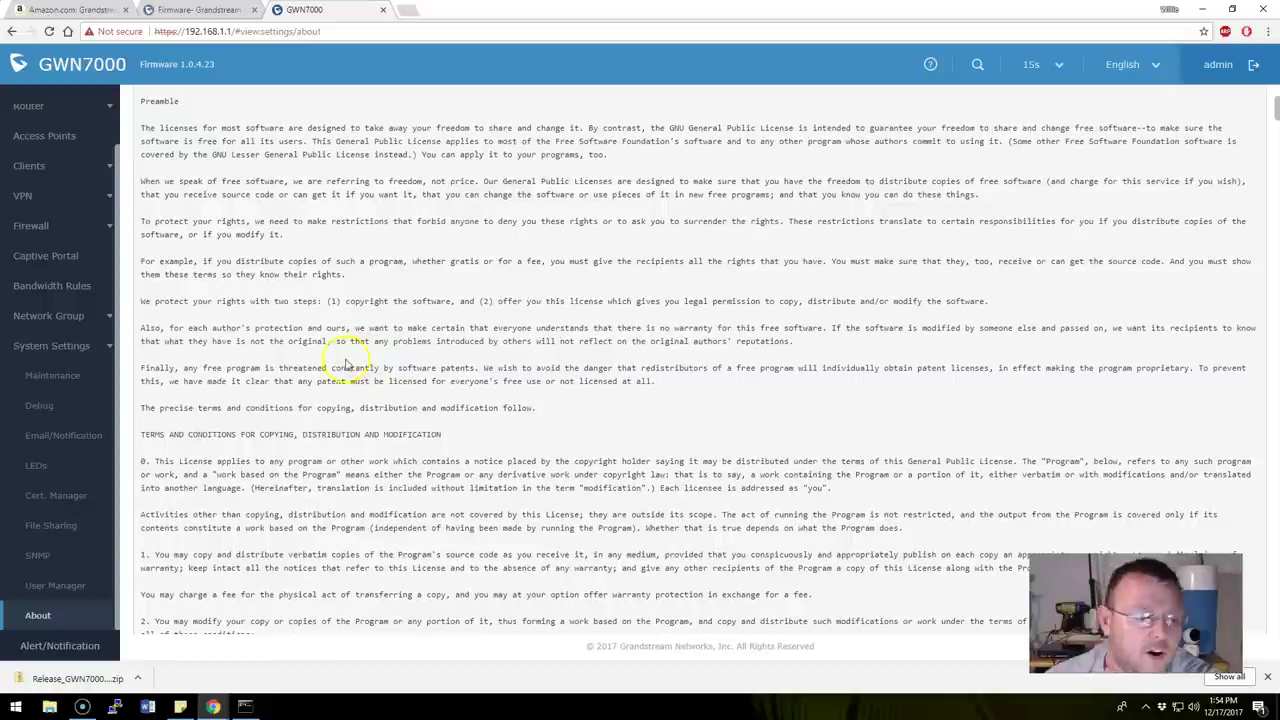
# Check the Alert/Notification list at the two higher severity levels and unfiltered, and close it
pyautogui.click(45, 648)
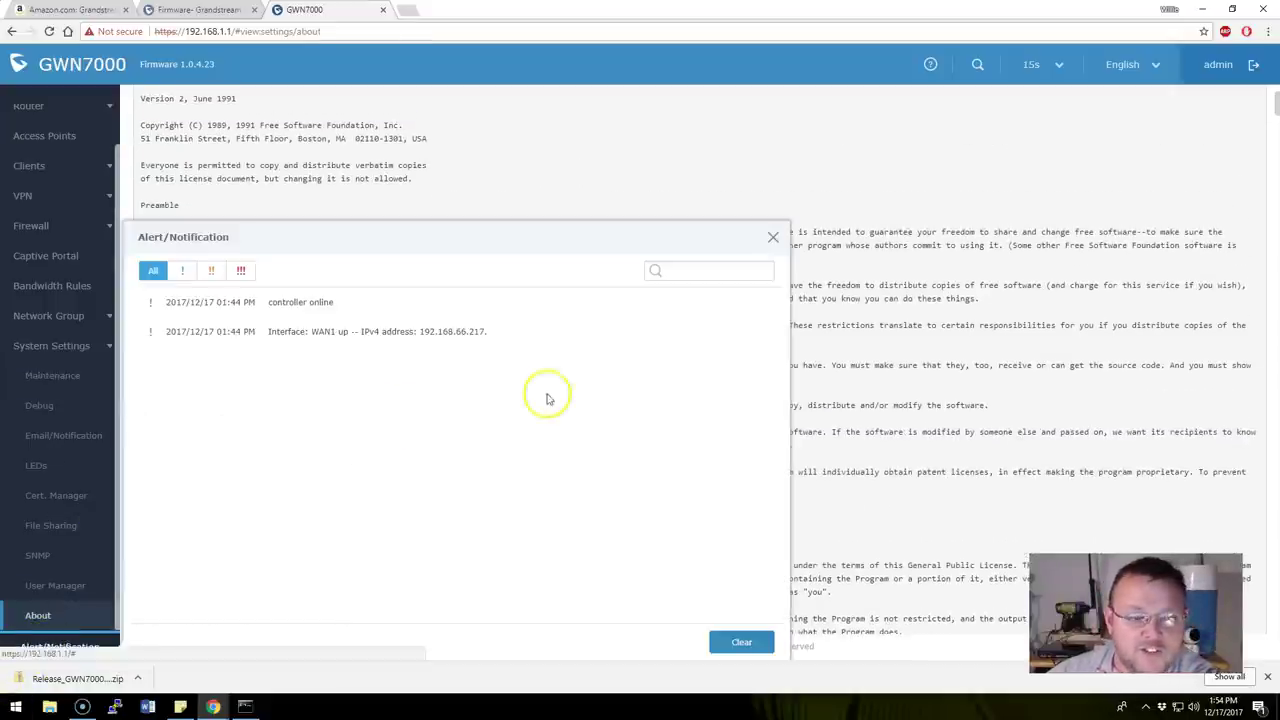
pyautogui.click(212, 272)
pyautogui.click(240, 271)
pyautogui.click(152, 271)
pyautogui.click(773, 237)
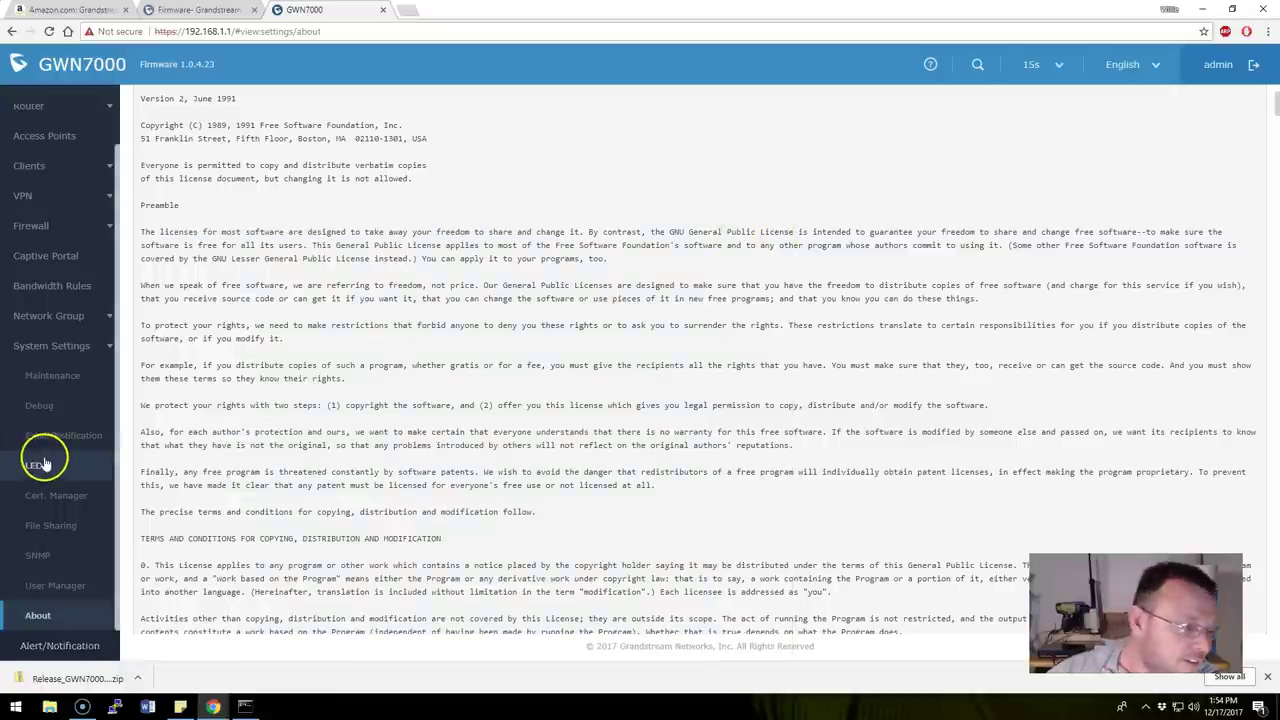
# View the router's device status and the LAN Port, Global Settings and Port Mirroring sections of the port settings
pyautogui.scroll(1, 43, 485)
pyautogui.click(50, 150)
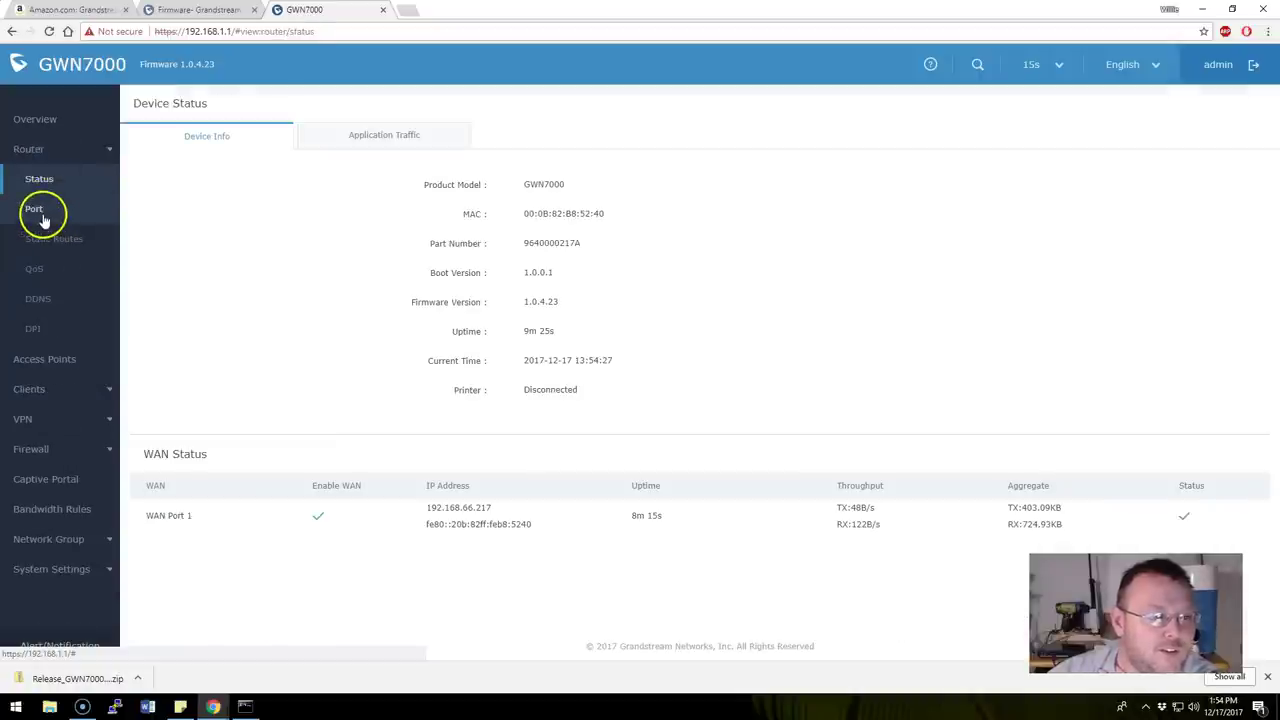
pyautogui.click(42, 209)
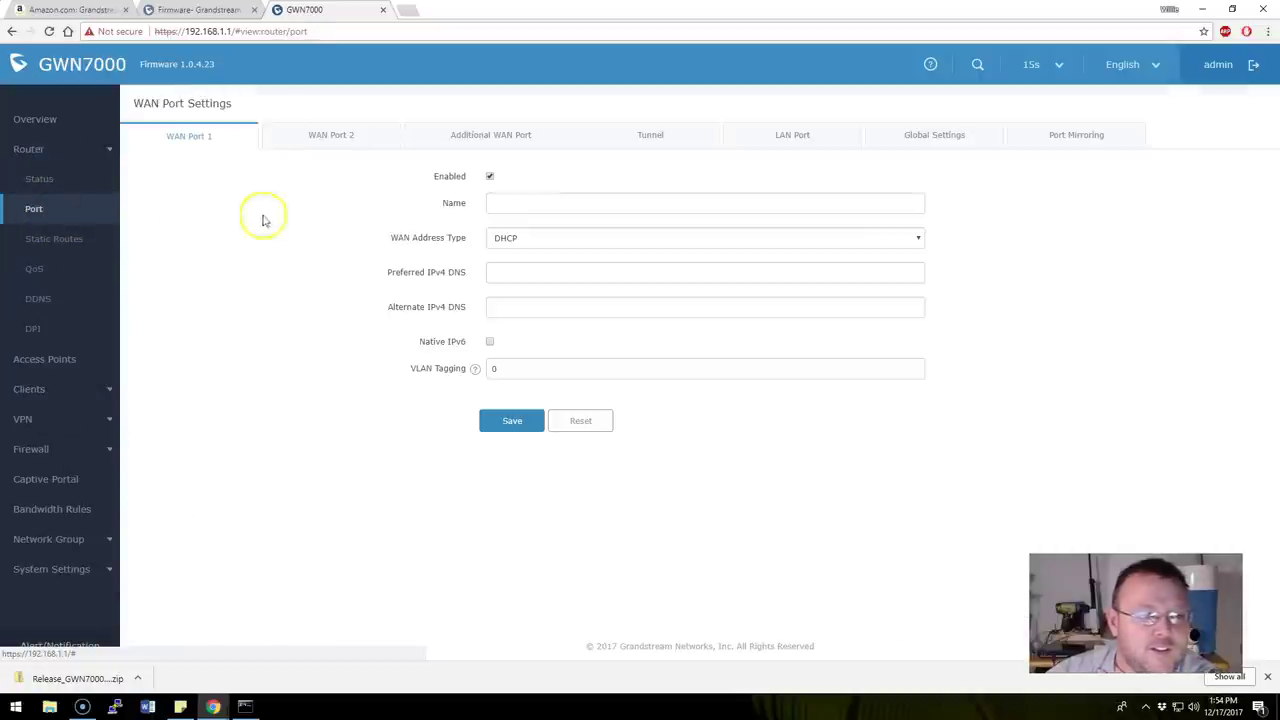
pyautogui.click(822, 142)
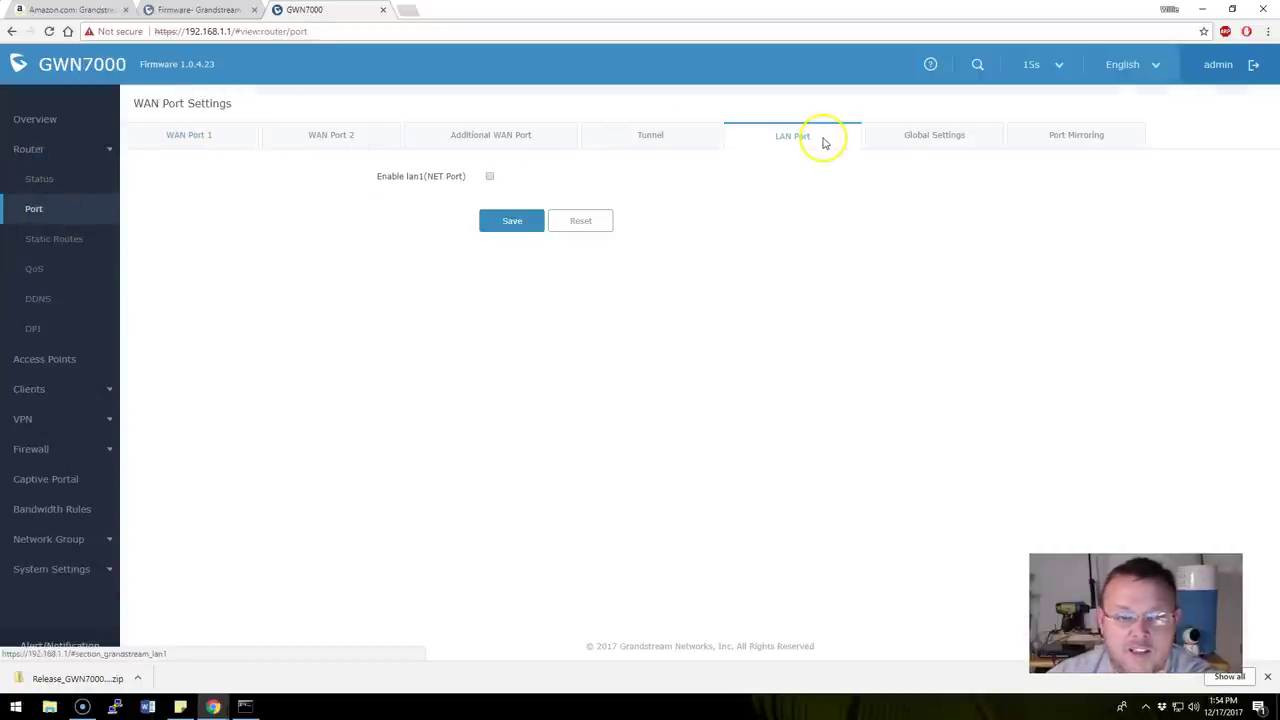
pyautogui.click(948, 139)
pyautogui.click(1076, 137)
# Look through the port settings from Additional WAN Port and Tunnel to LAN Port, Global Settings and Port Mirroring
pyautogui.click(533, 130)
pyautogui.click(645, 142)
pyautogui.click(790, 138)
pyautogui.click(948, 137)
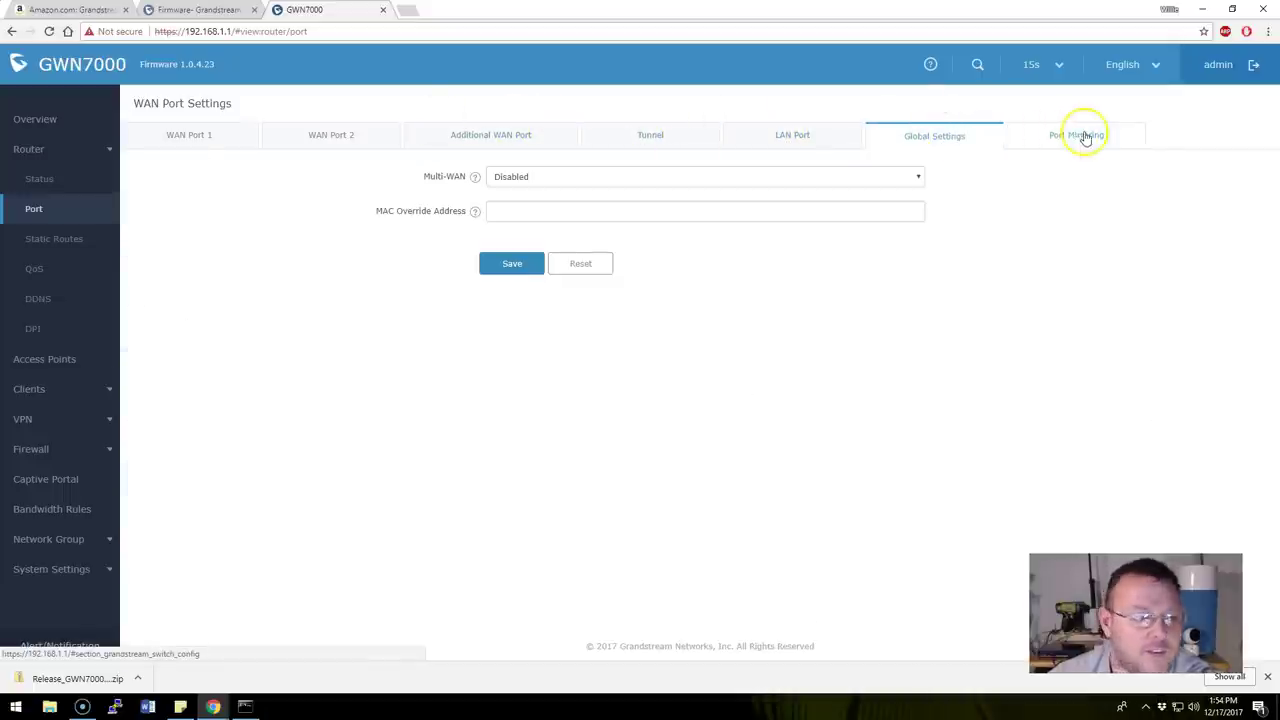
pyautogui.click(1084, 134)
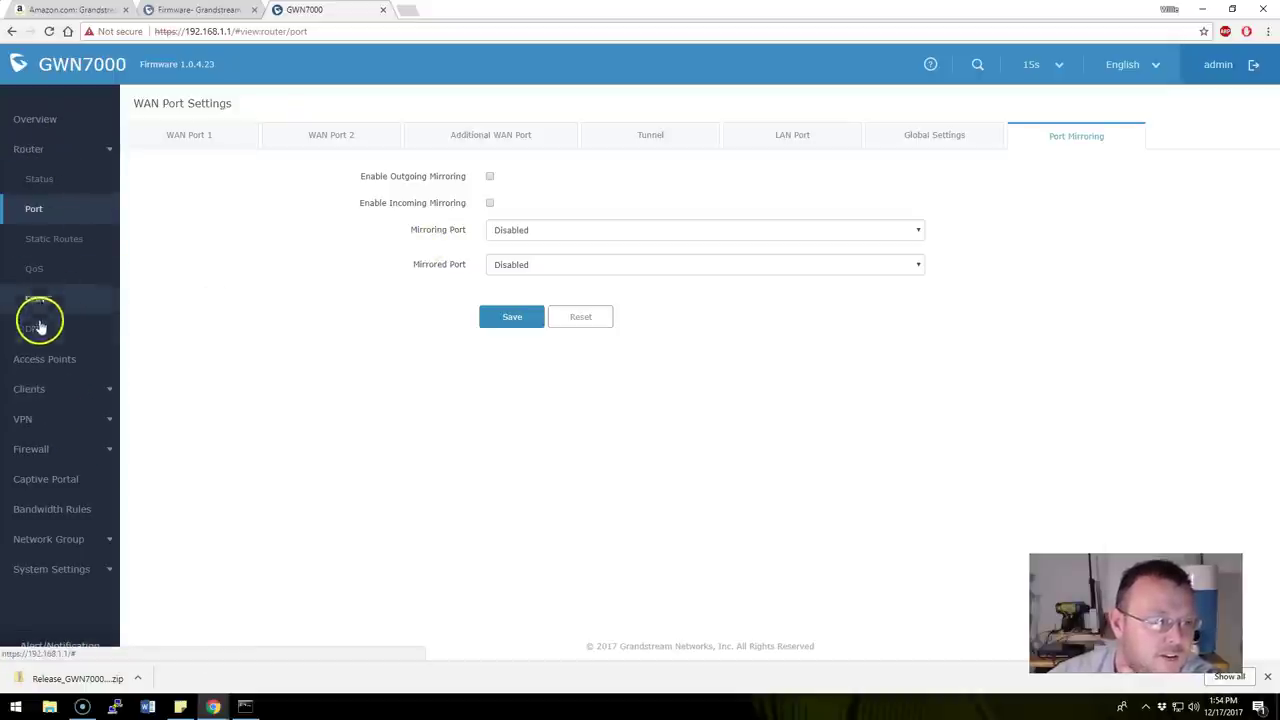
# Review all the router's port settings in order, from WAN Port 1 and WAN Port 2 through Port Mirroring
pyautogui.click(223, 141)
pyautogui.click(316, 143)
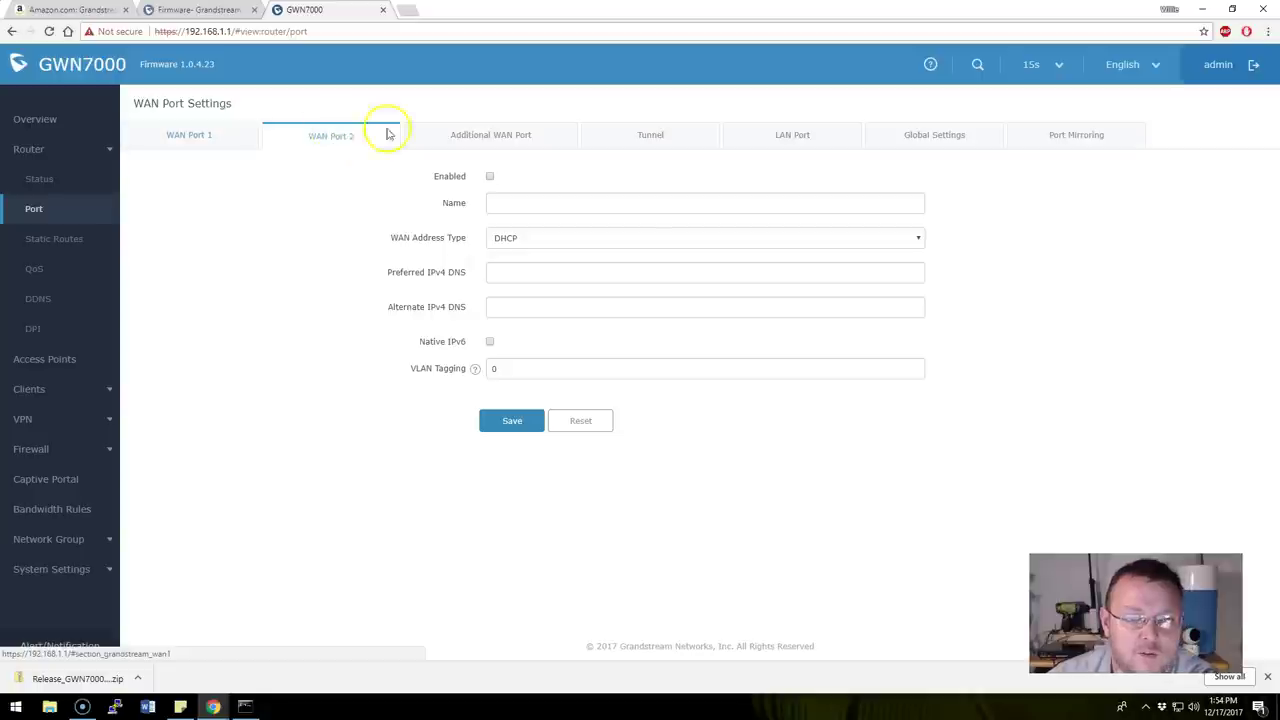
pyautogui.click(519, 144)
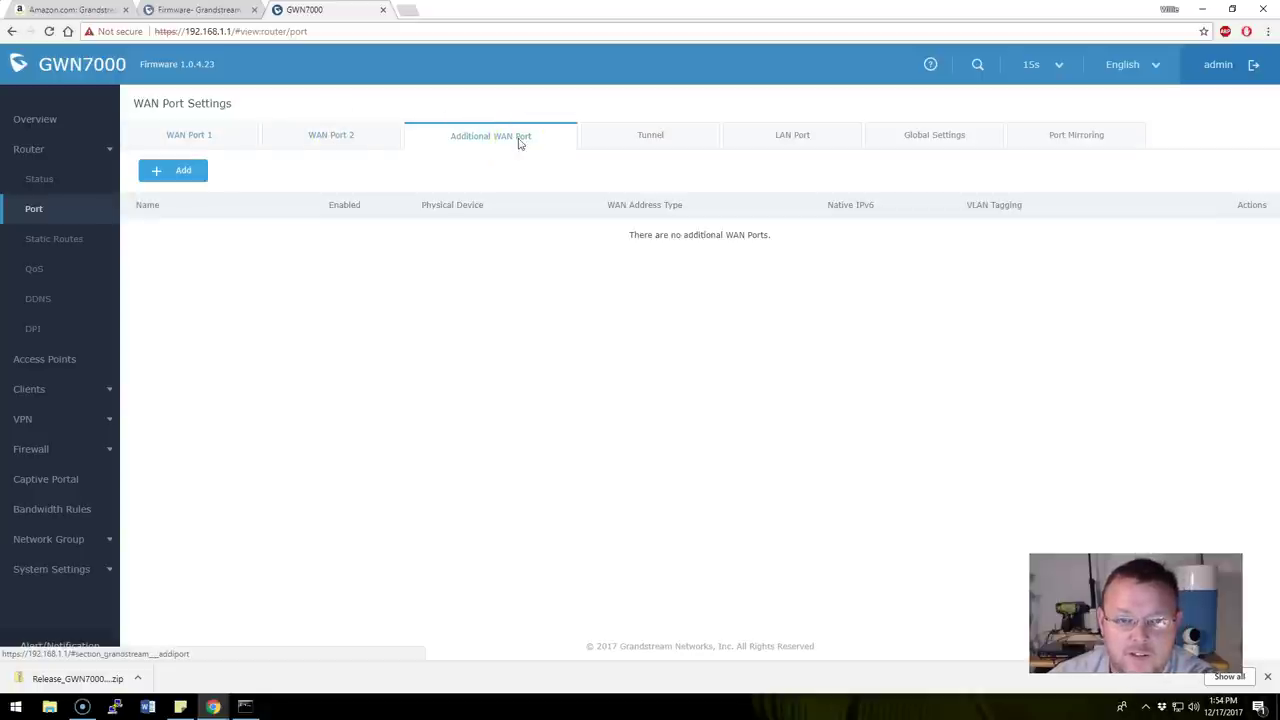
pyautogui.click(641, 146)
pyautogui.click(791, 136)
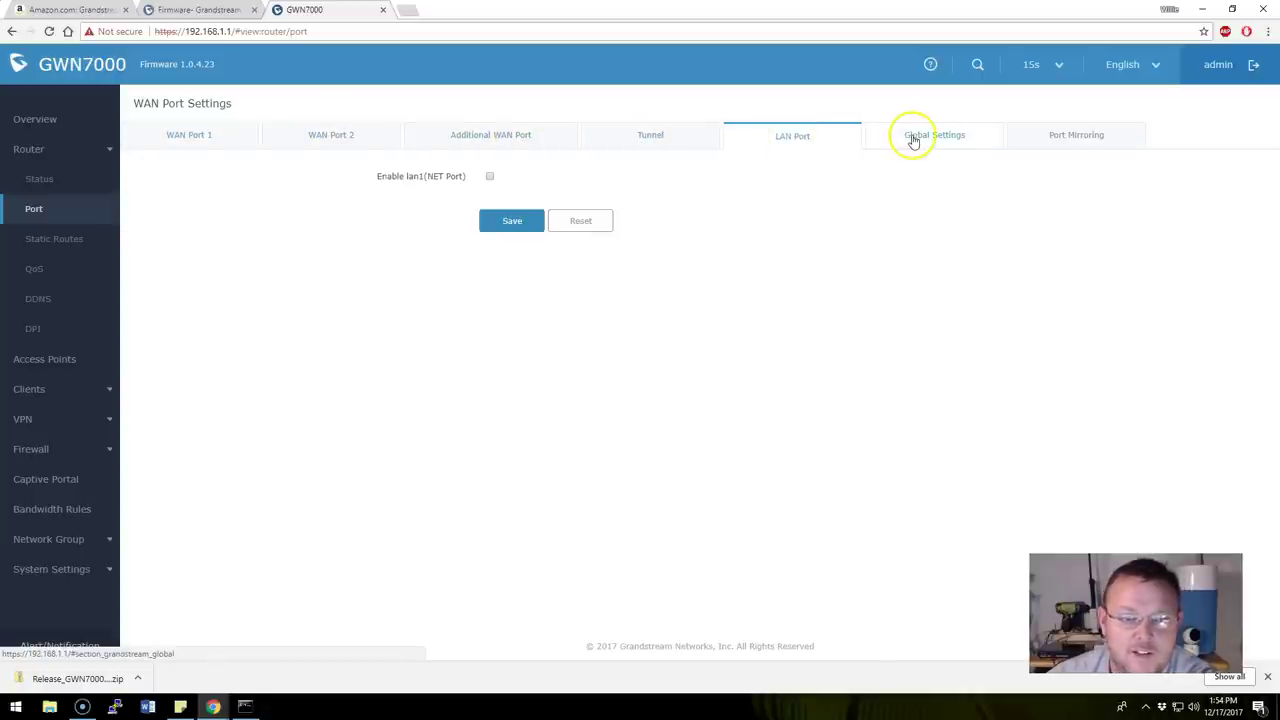
pyautogui.click(913, 141)
pyautogui.click(1055, 143)
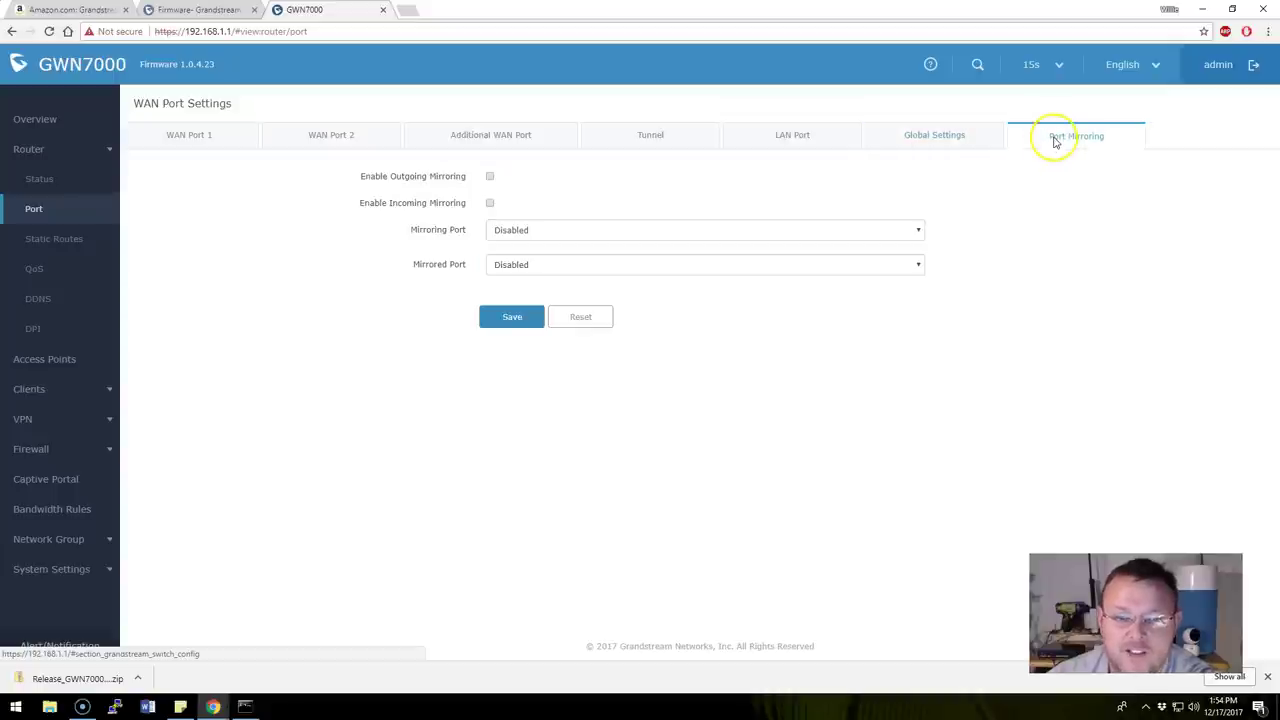
# Check the router's device status and the Overview dashboard, and return to the device status
pyautogui.click(38, 179)
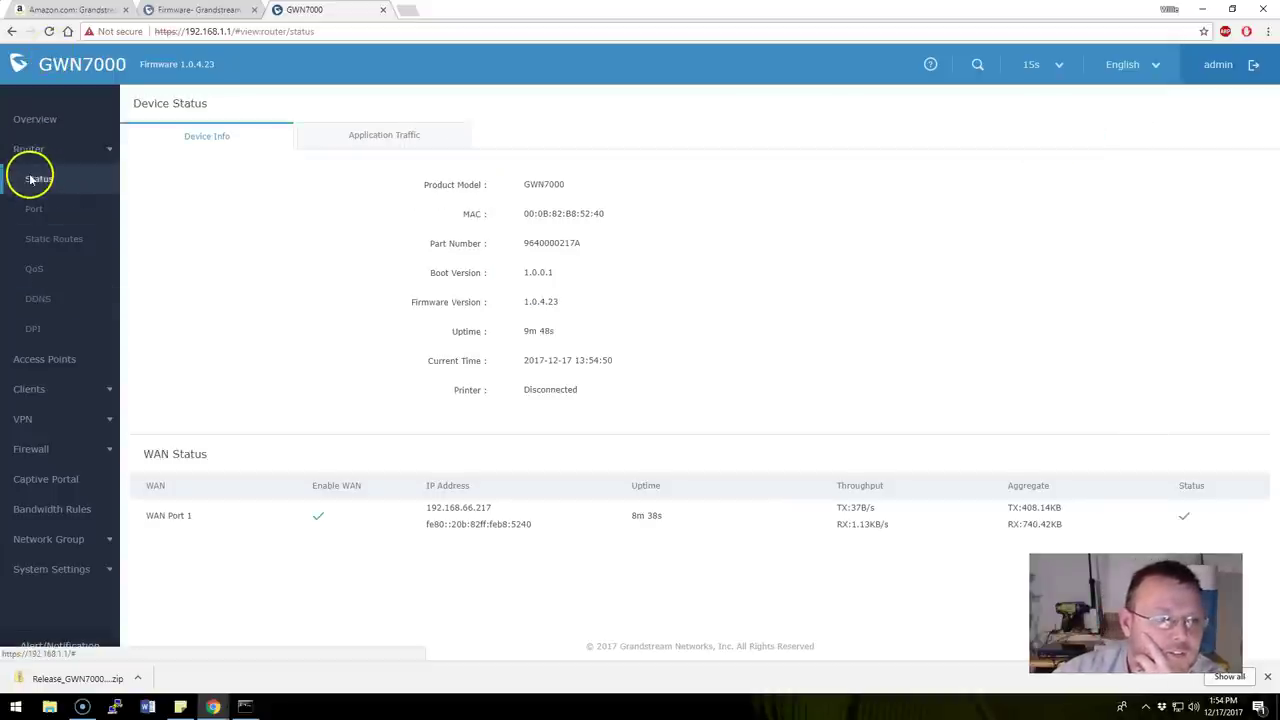
pyautogui.click(44, 119)
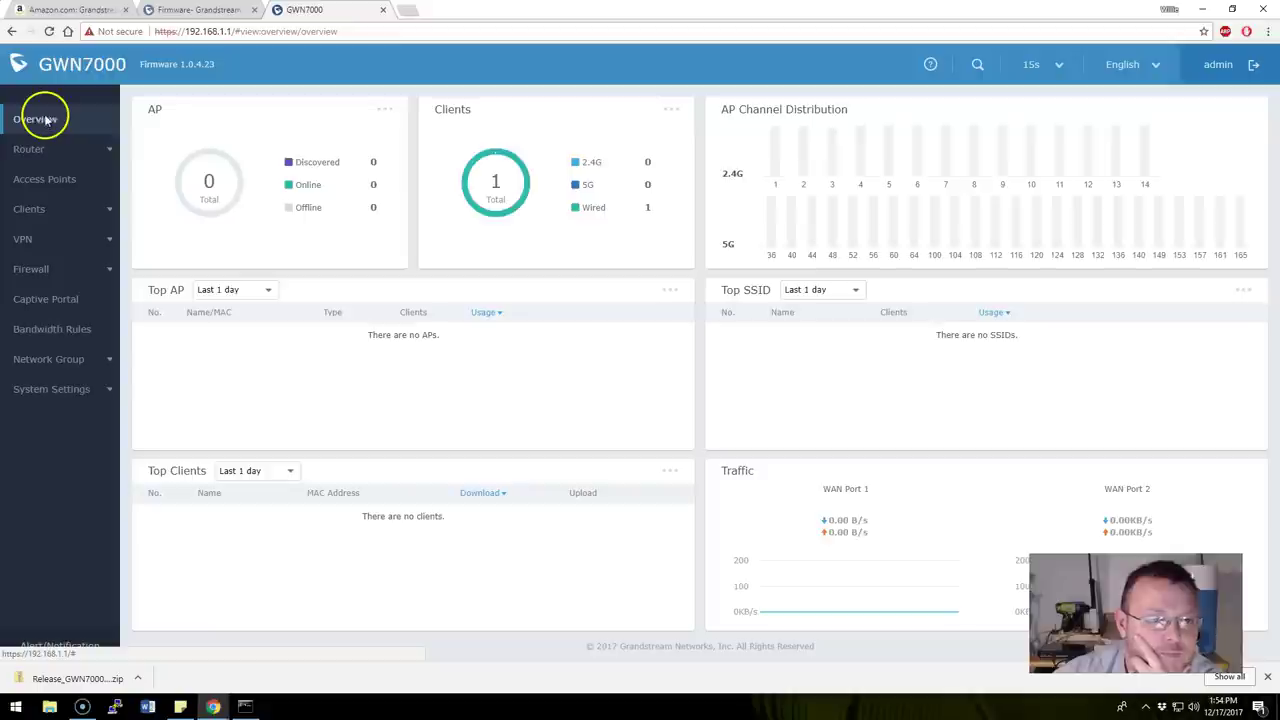
pyautogui.click(40, 148)
pyautogui.click(40, 178)
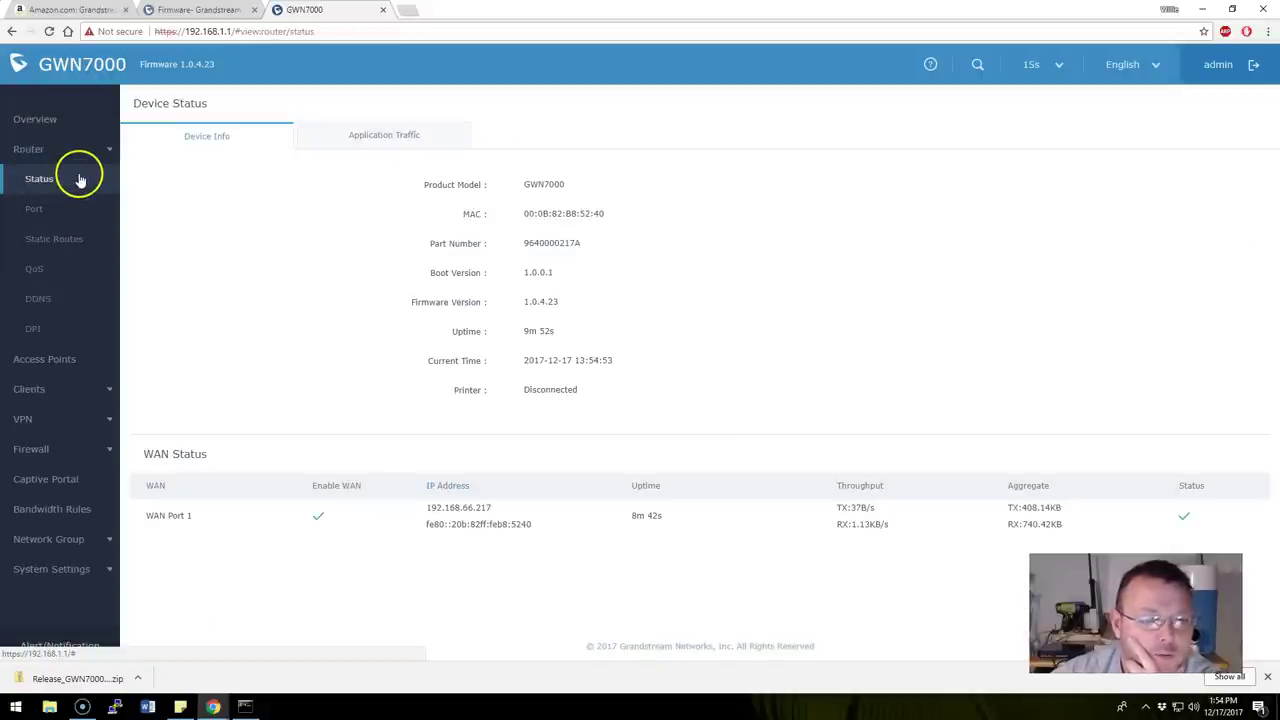
# Recheck the LAN Port, Global Settings and Port Mirroring options, and go back to the WAN Port 2 and WAN Port 1 settings
pyautogui.click(38, 208)
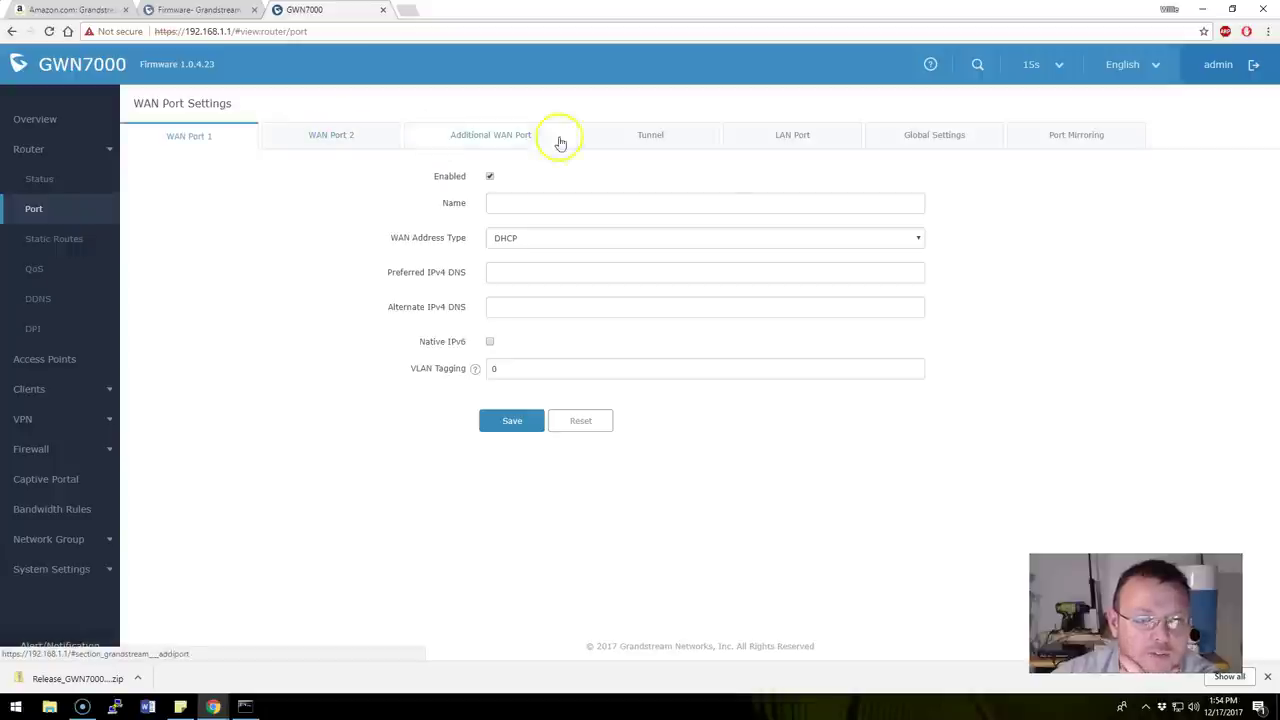
pyautogui.click(788, 137)
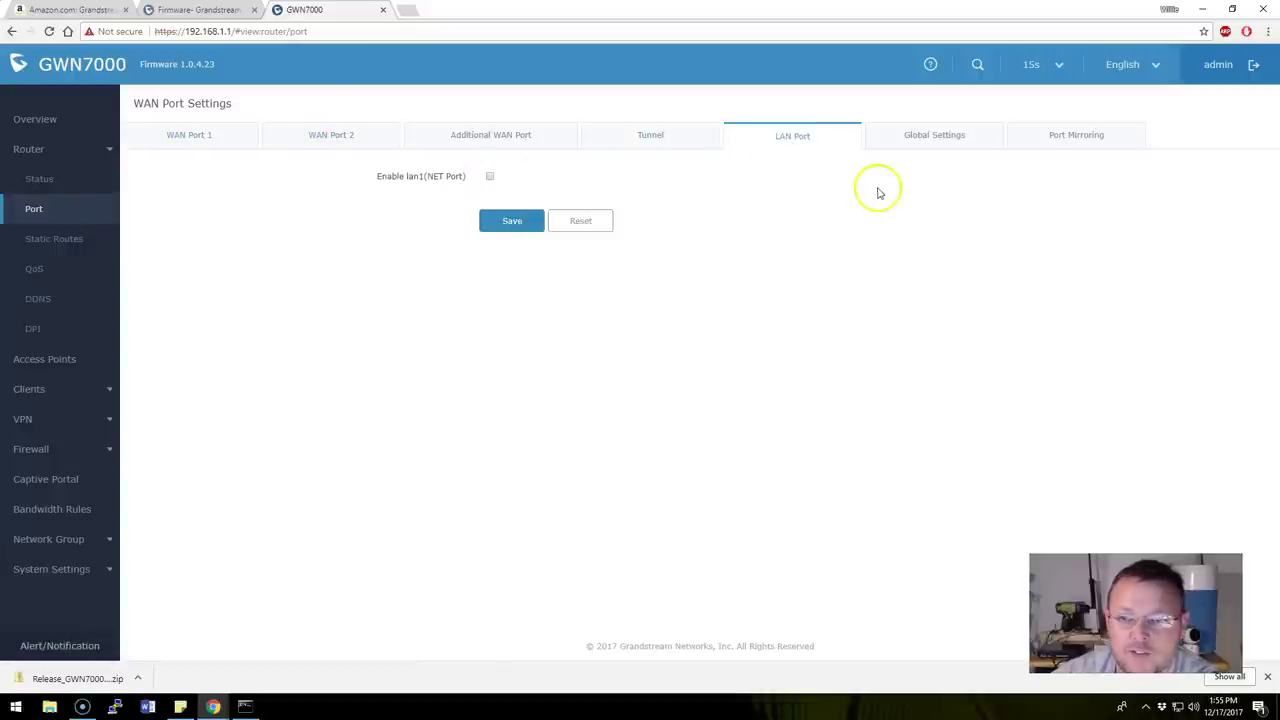
pyautogui.click(940, 135)
pyautogui.click(1040, 138)
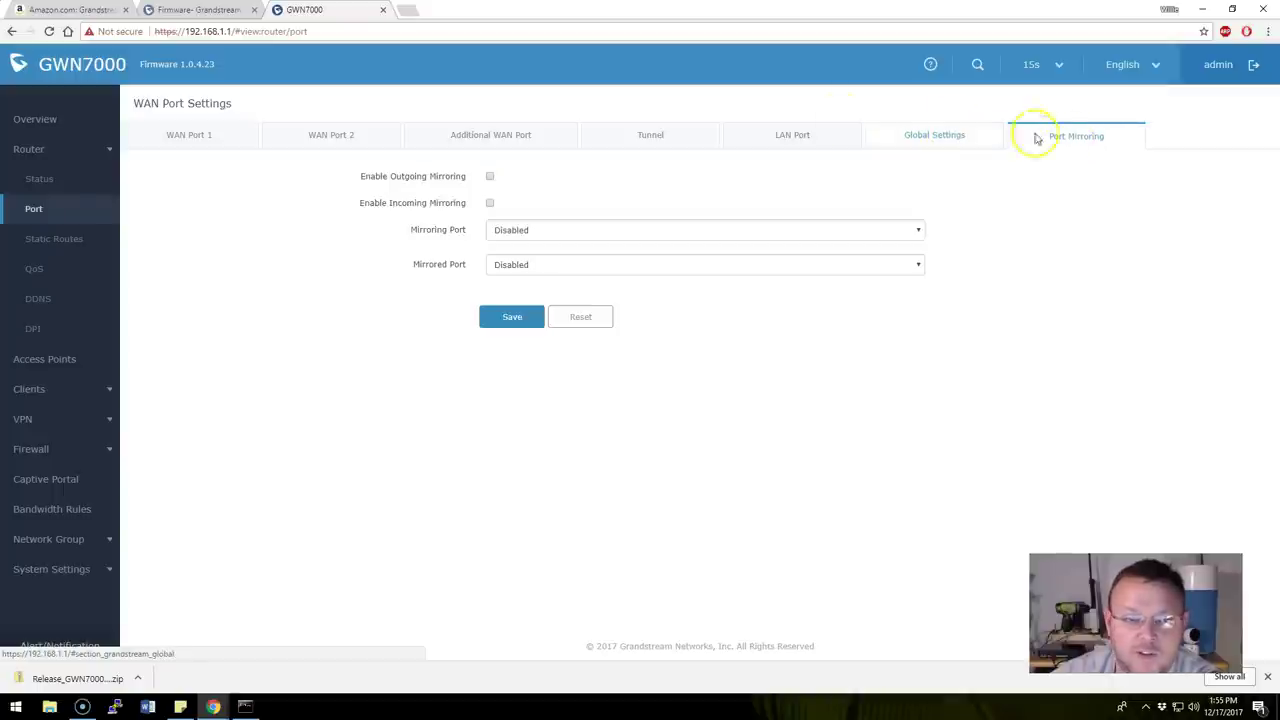
pyautogui.click(545, 134)
pyautogui.click(318, 139)
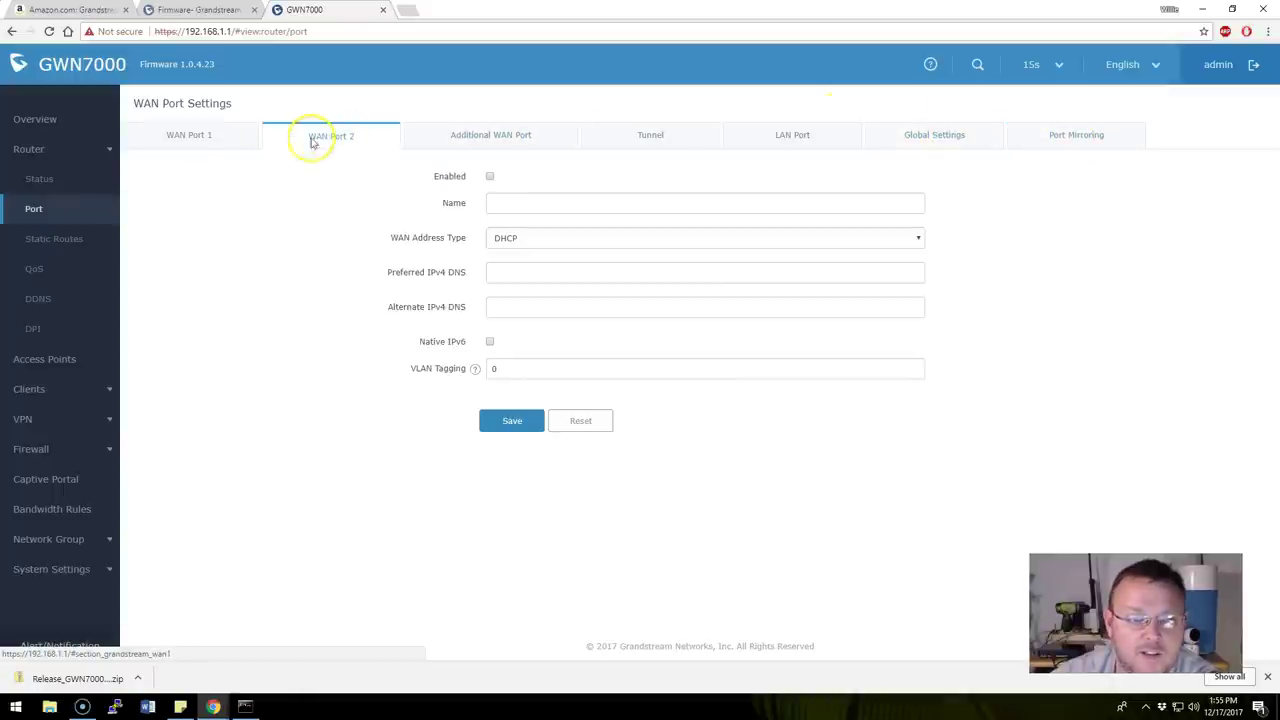
pyautogui.click(192, 140)
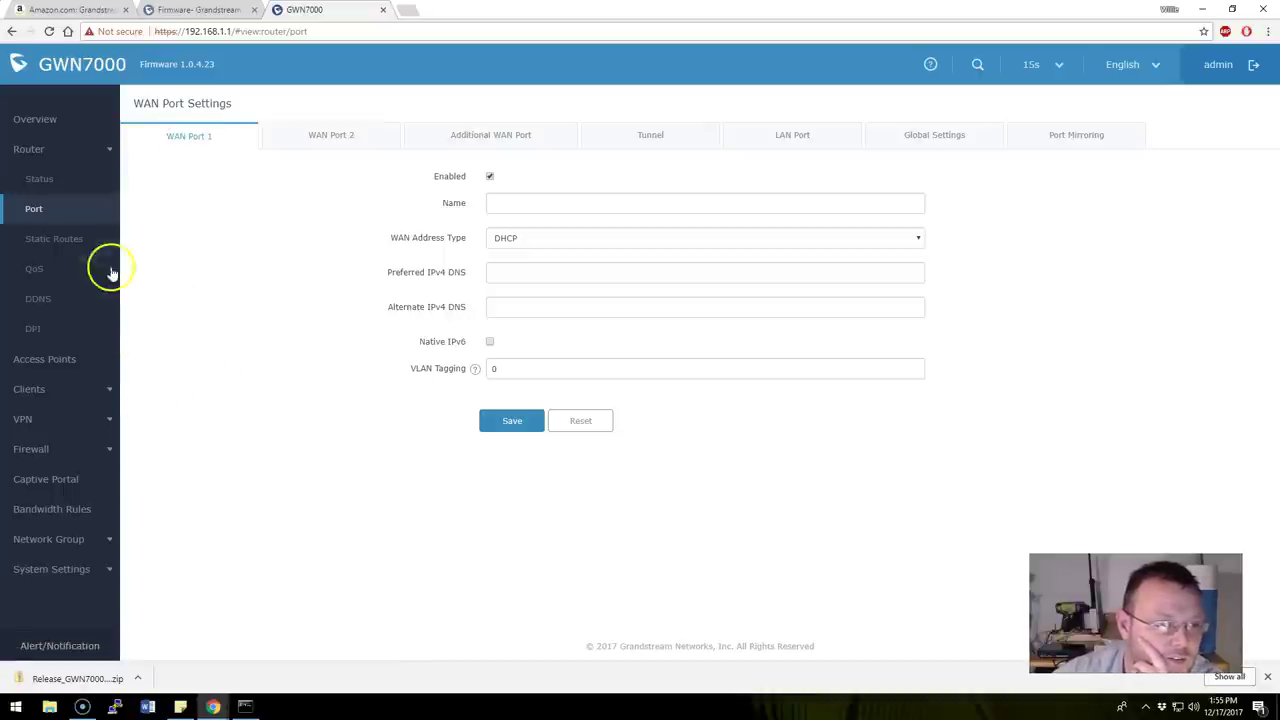
# View the router's Device Info, the Overview dashboard and the Application Traffic status, and return to Device Info
pyautogui.click(44, 178)
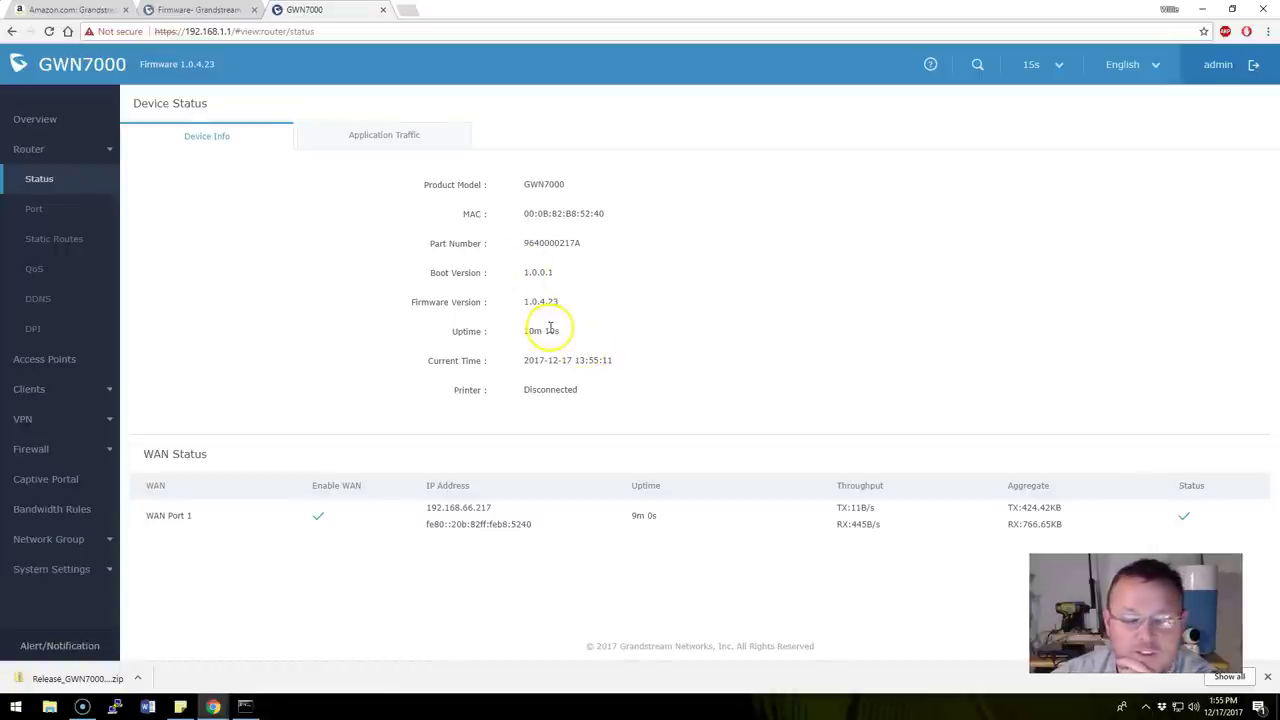
pyautogui.click(30, 121)
pyautogui.click(50, 151)
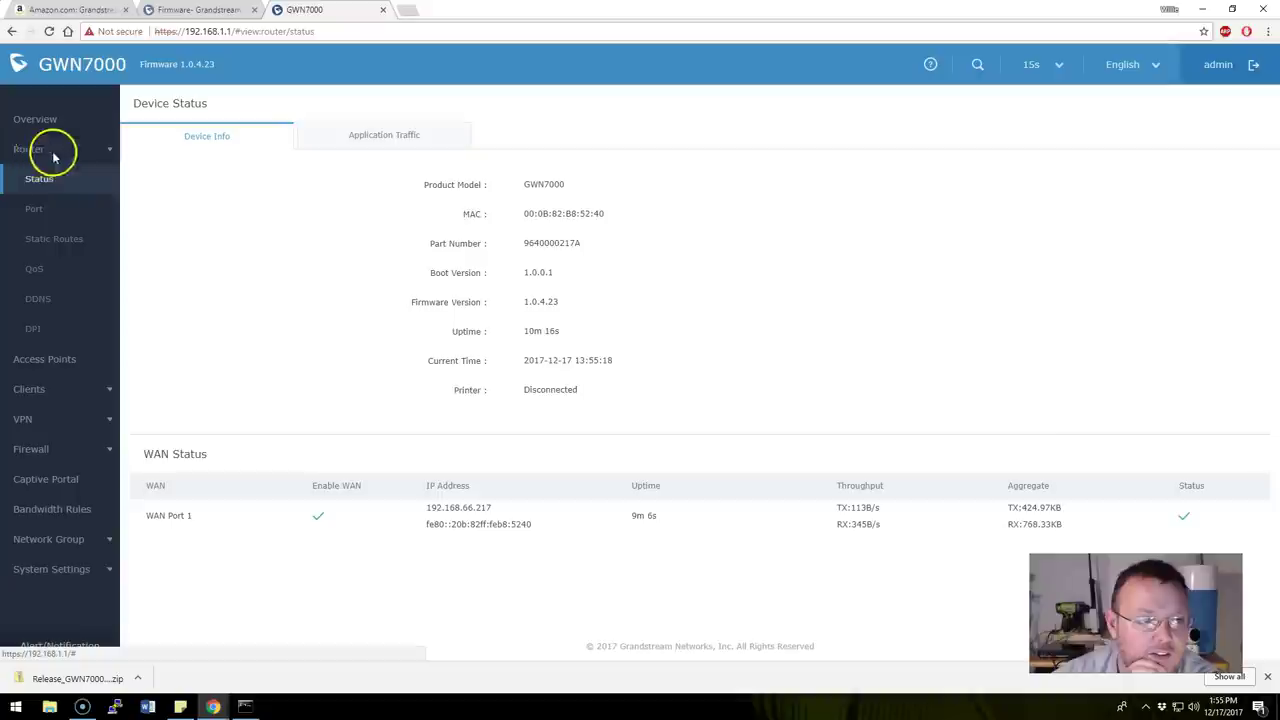
pyautogui.click(380, 134)
pyautogui.click(245, 145)
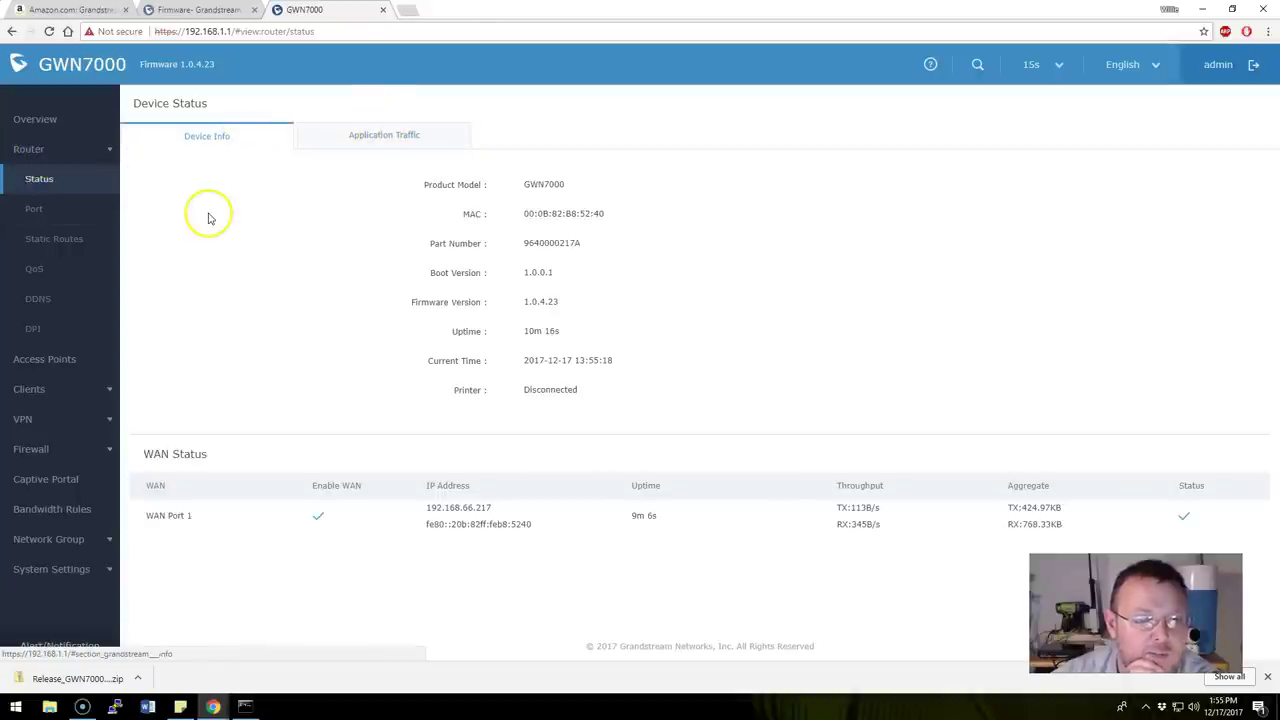
# Examine the Tunnel, LAN Port, Global Settings and Port Mirroring options, and return to the WAN Port 1 settings
pyautogui.click(55, 214)
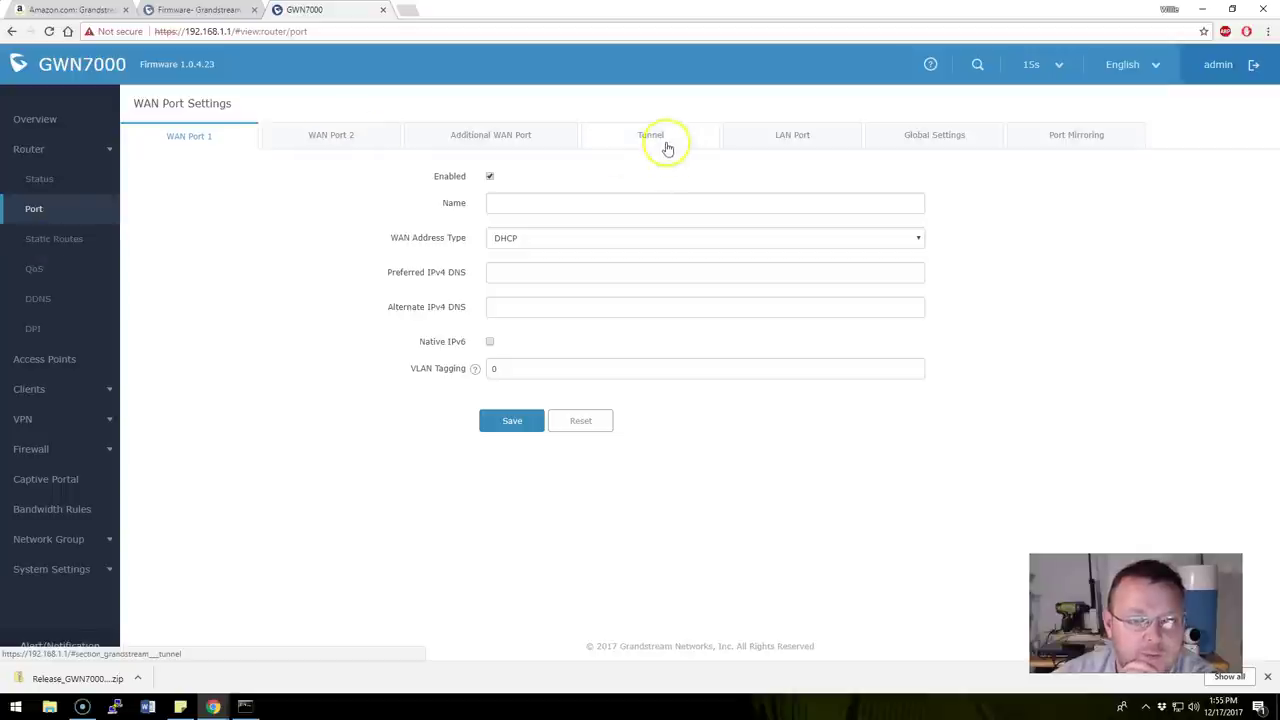
pyautogui.click(666, 140)
pyautogui.click(745, 134)
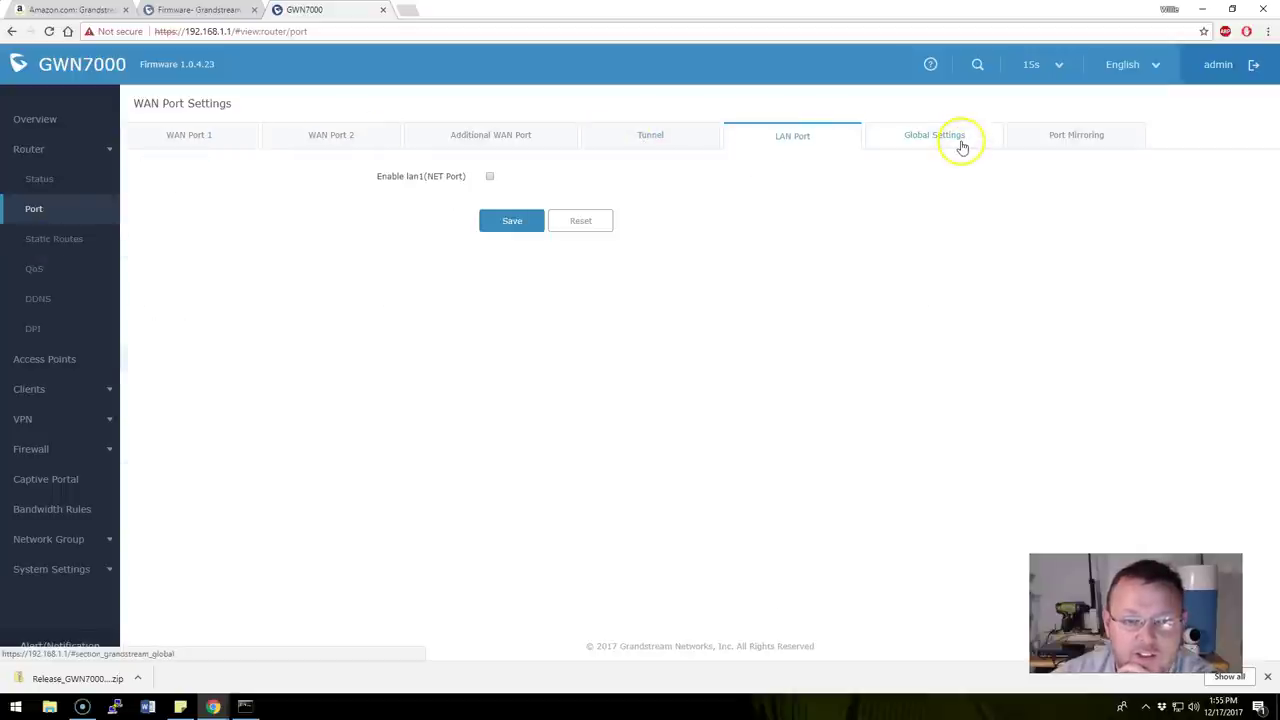
pyautogui.click(960, 146)
pyautogui.click(1066, 138)
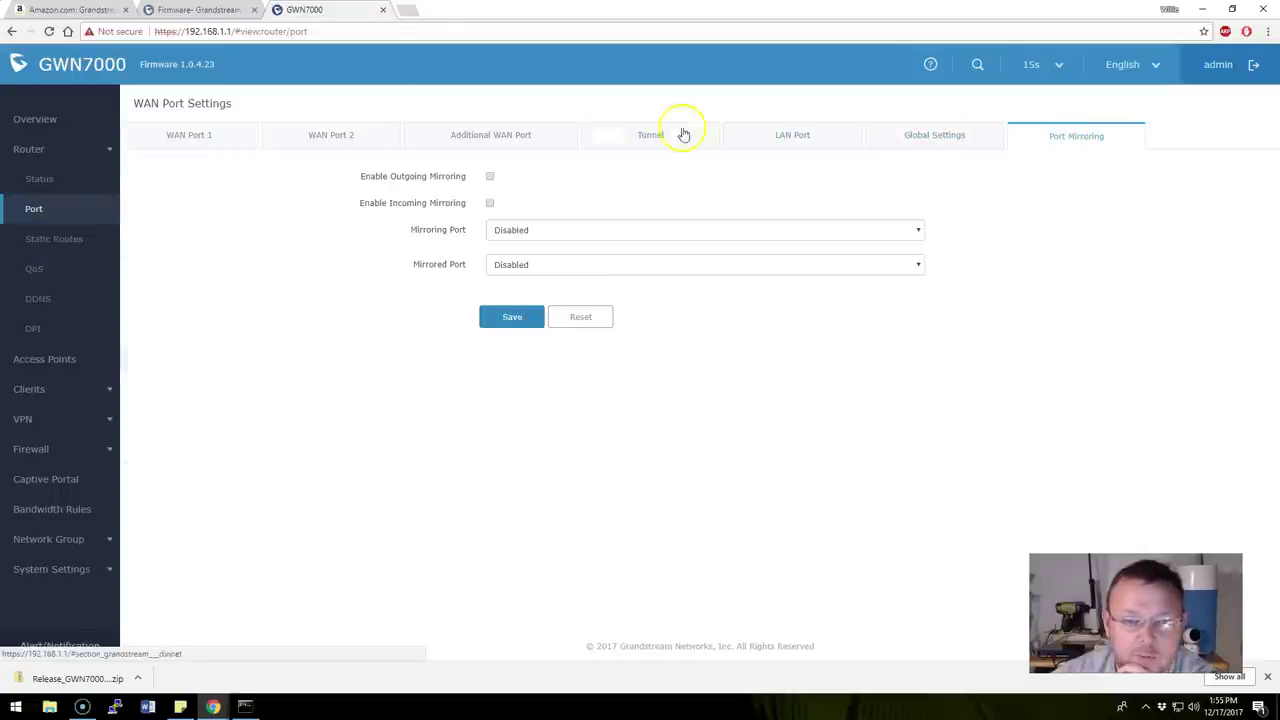
pyautogui.click(193, 135)
# View the router's Static Routes, QoS, DDNS and DPI settings, and open the Firewall Basic Settings
pyautogui.click(52, 238)
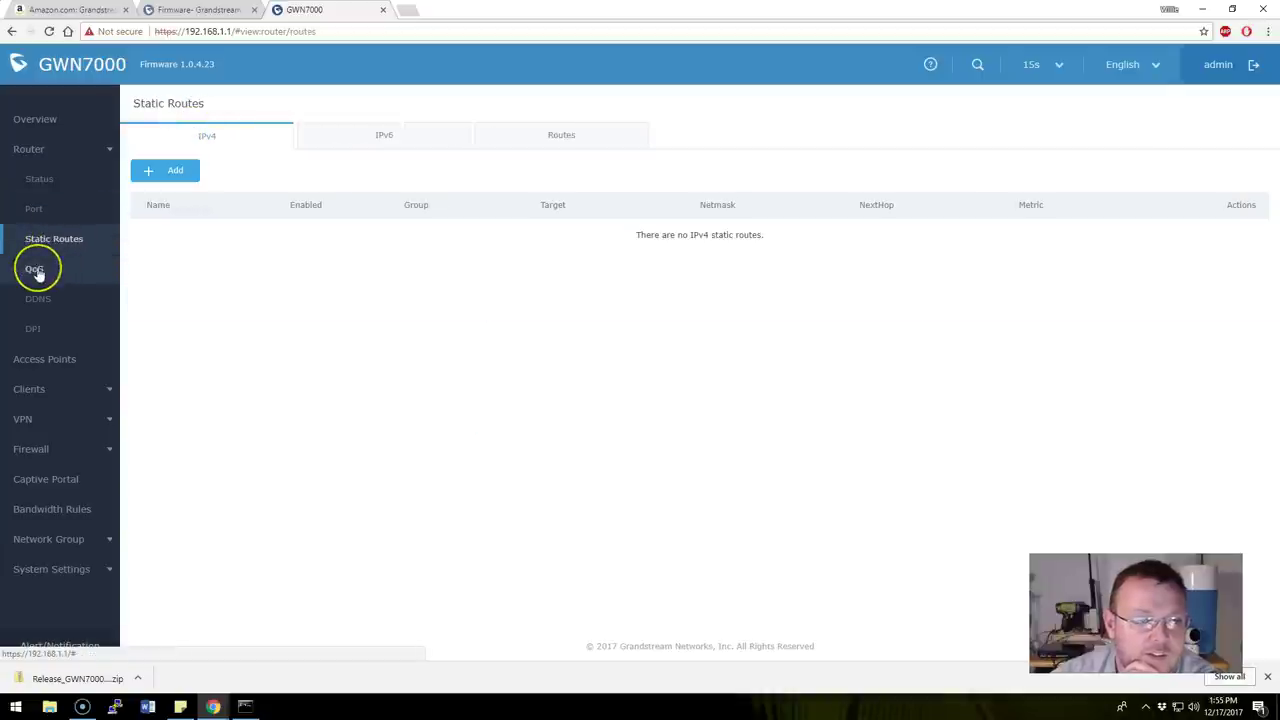
pyautogui.click(36, 271)
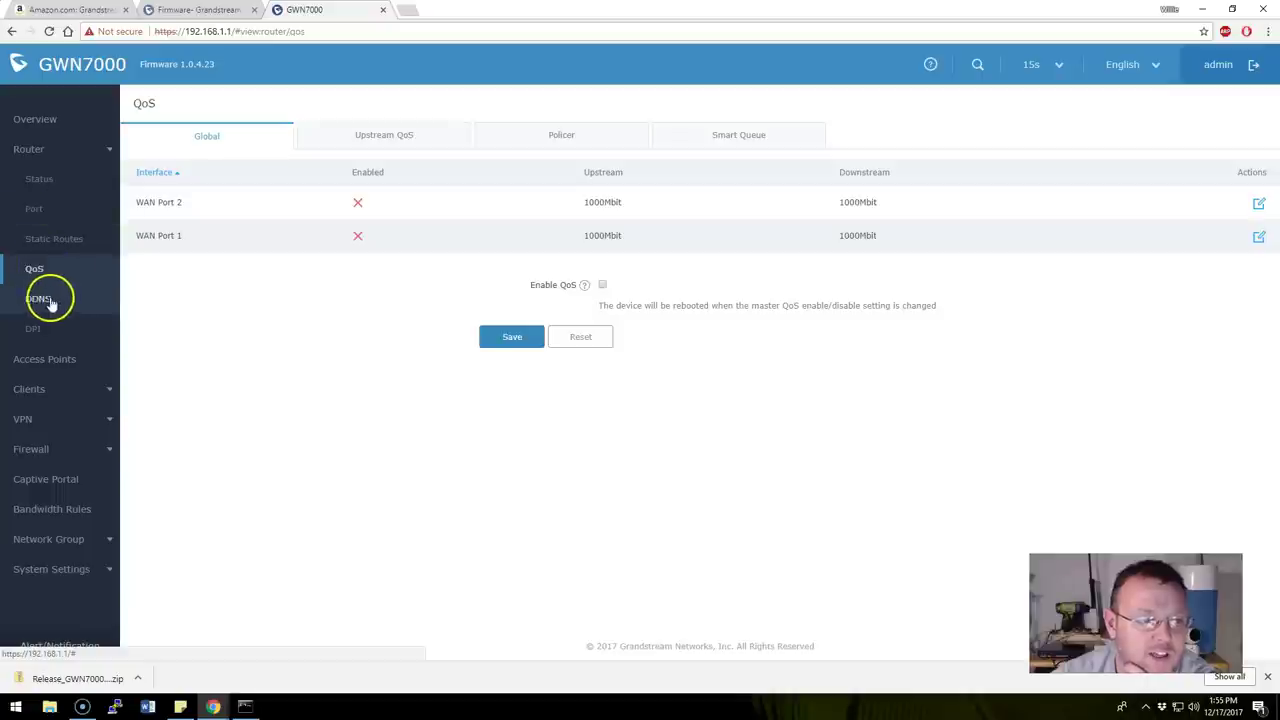
pyautogui.click(44, 298)
pyautogui.click(31, 331)
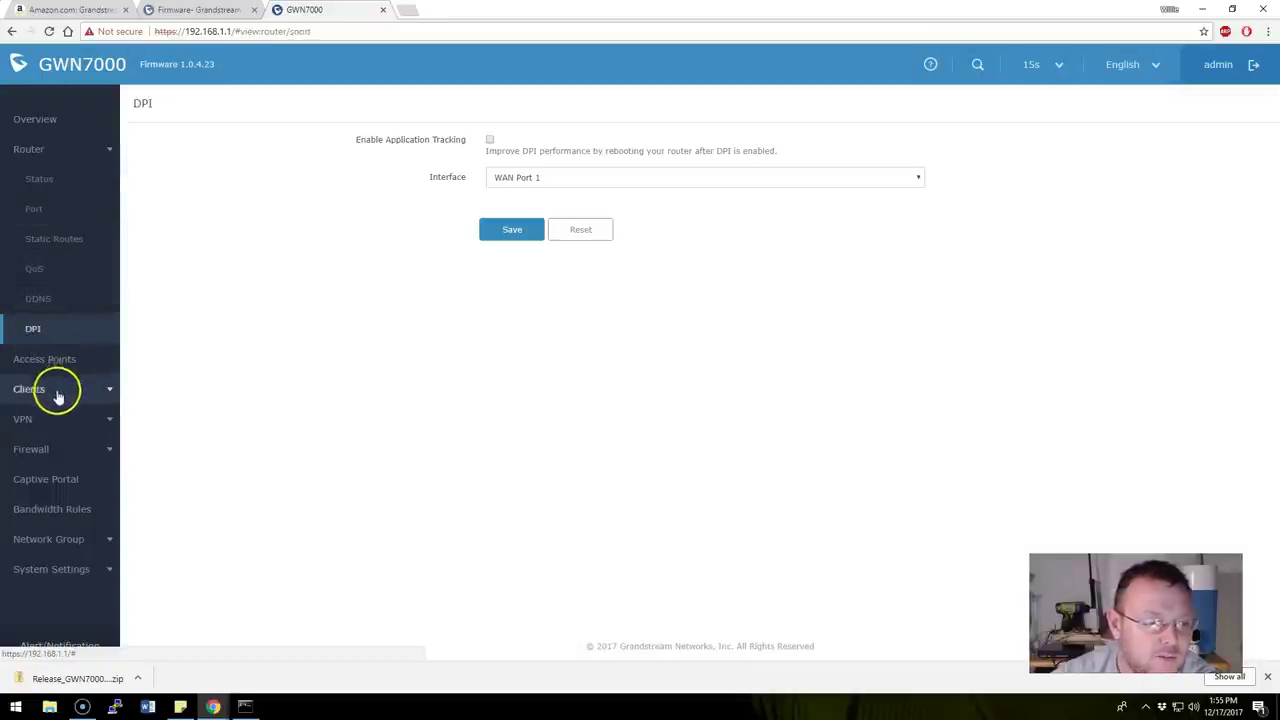
pyautogui.click(59, 452)
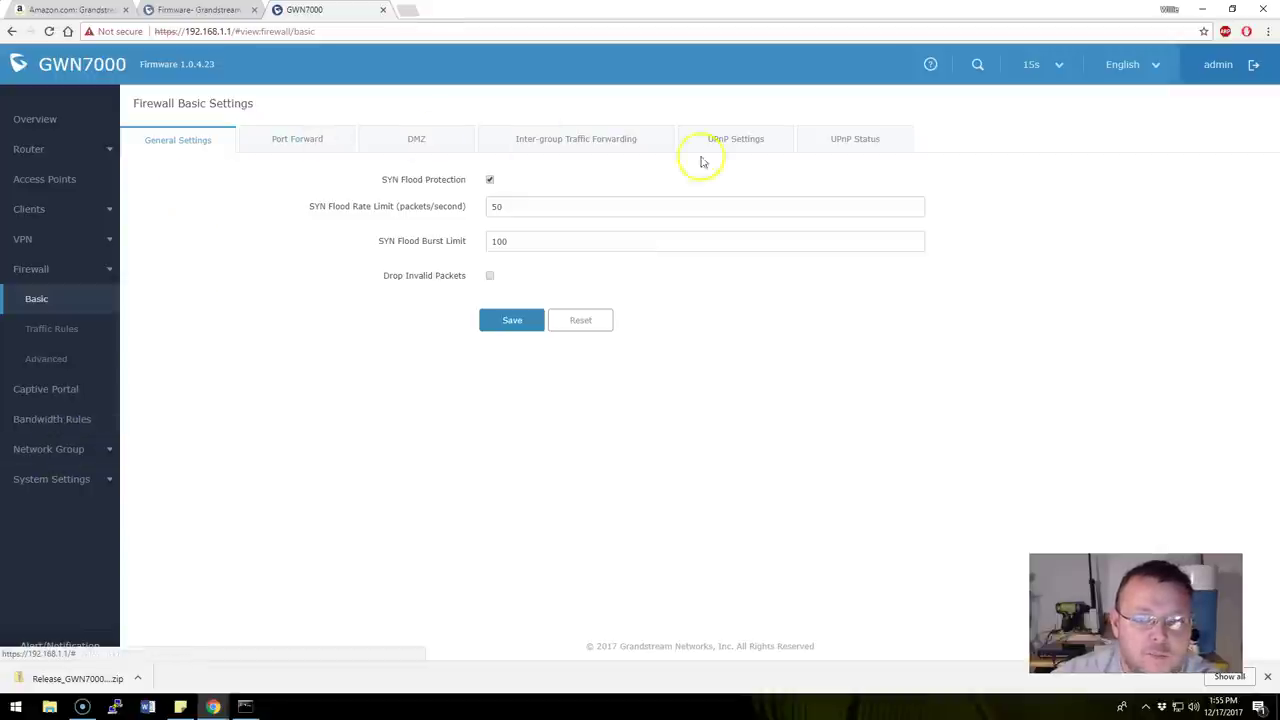
# View the router's Application Traffic status, WAN port settings and static routes, including the Routes table, and return to the IPv4 static routes
pyautogui.click(40, 152)
pyautogui.click(351, 140)
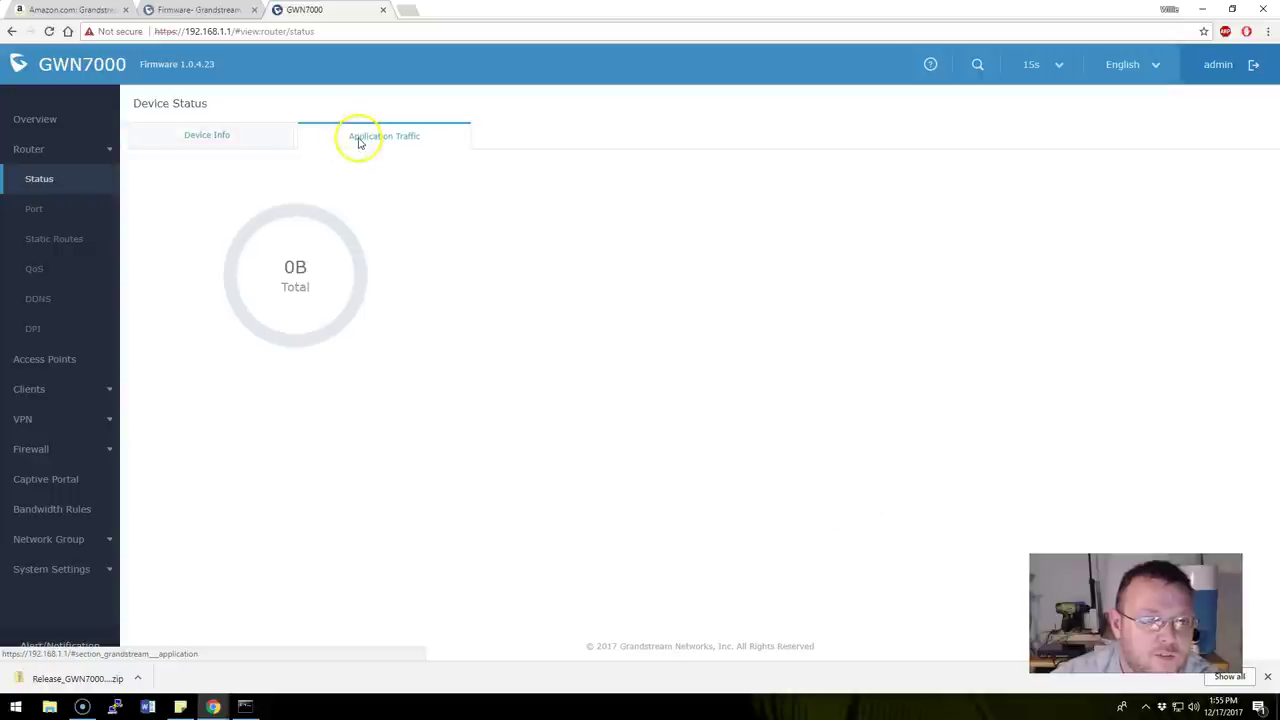
pyautogui.click(240, 140)
pyautogui.click(36, 212)
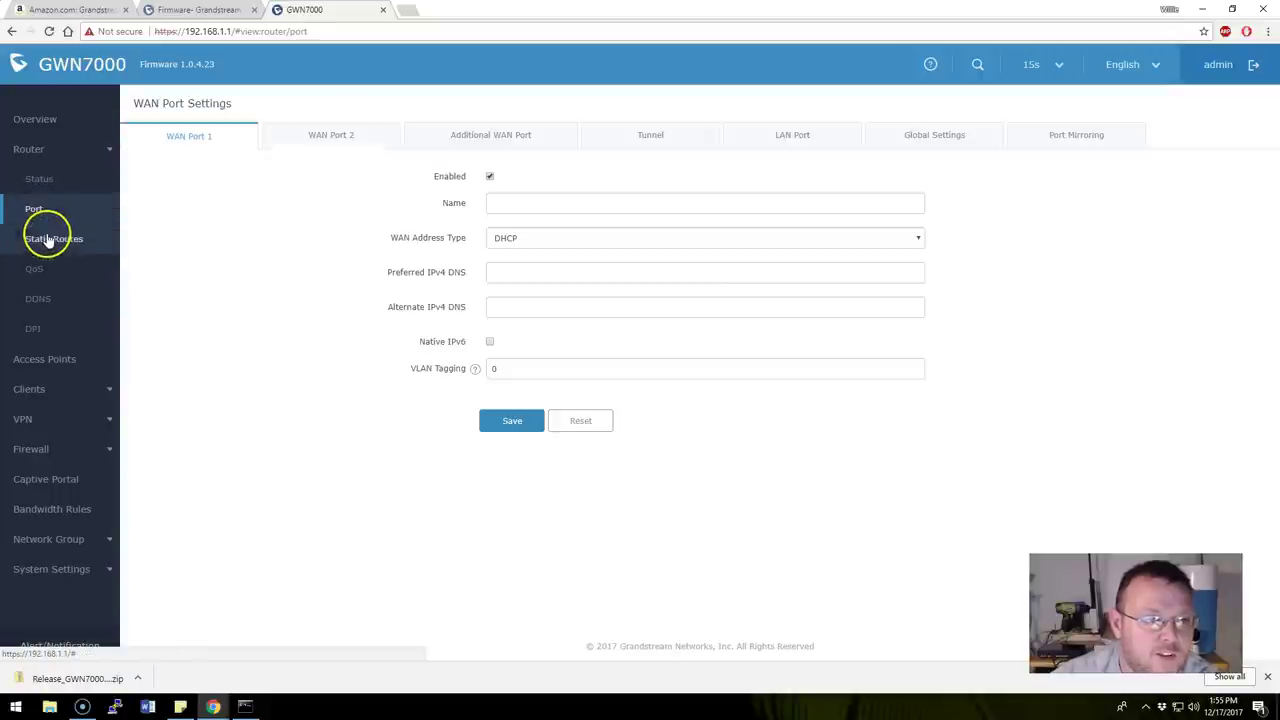
pyautogui.click(50, 239)
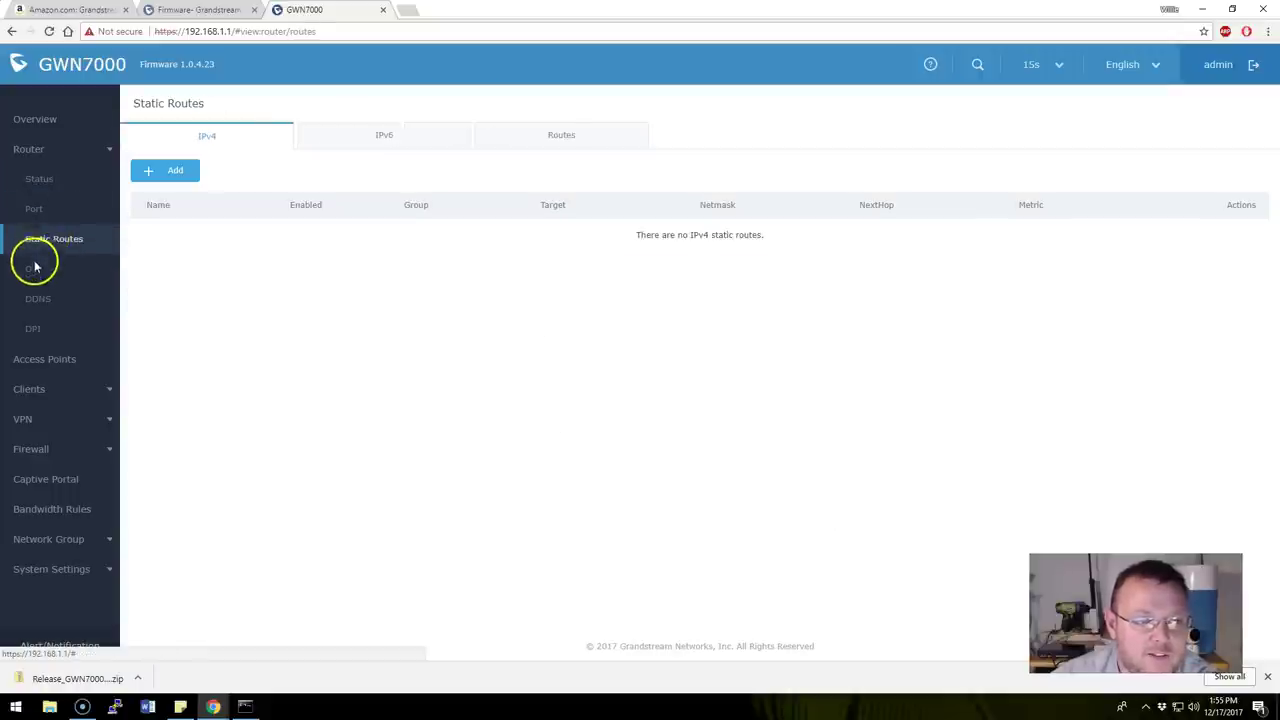
pyautogui.click(565, 136)
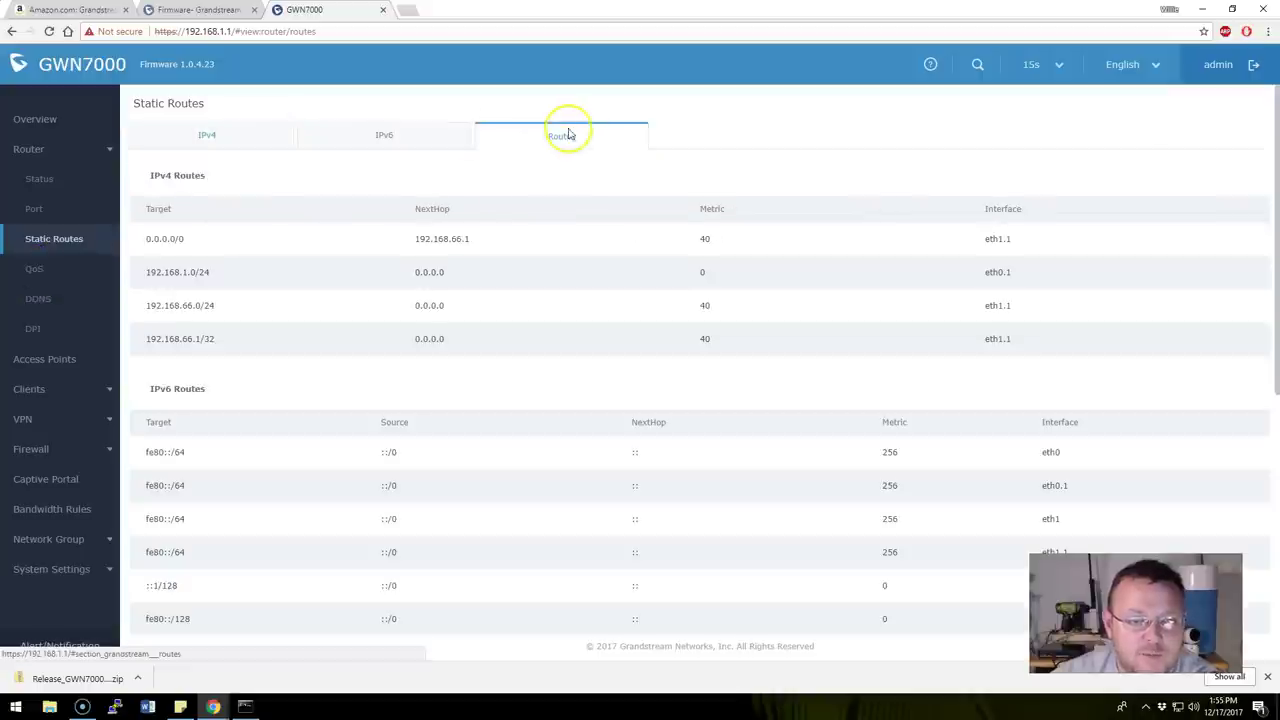
pyautogui.click(244, 140)
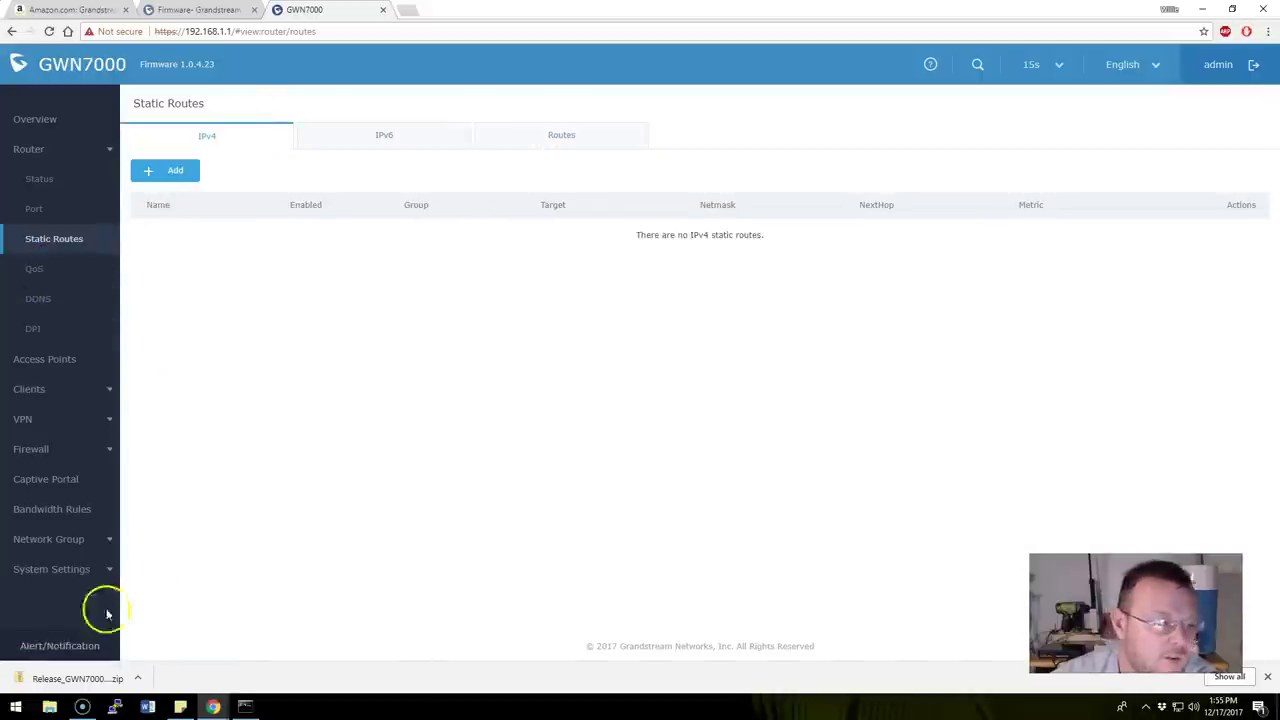
# Add a network group named VLAN2, enable it, and assign it to WAN Port 1 and lan0
pyautogui.click(48, 539)
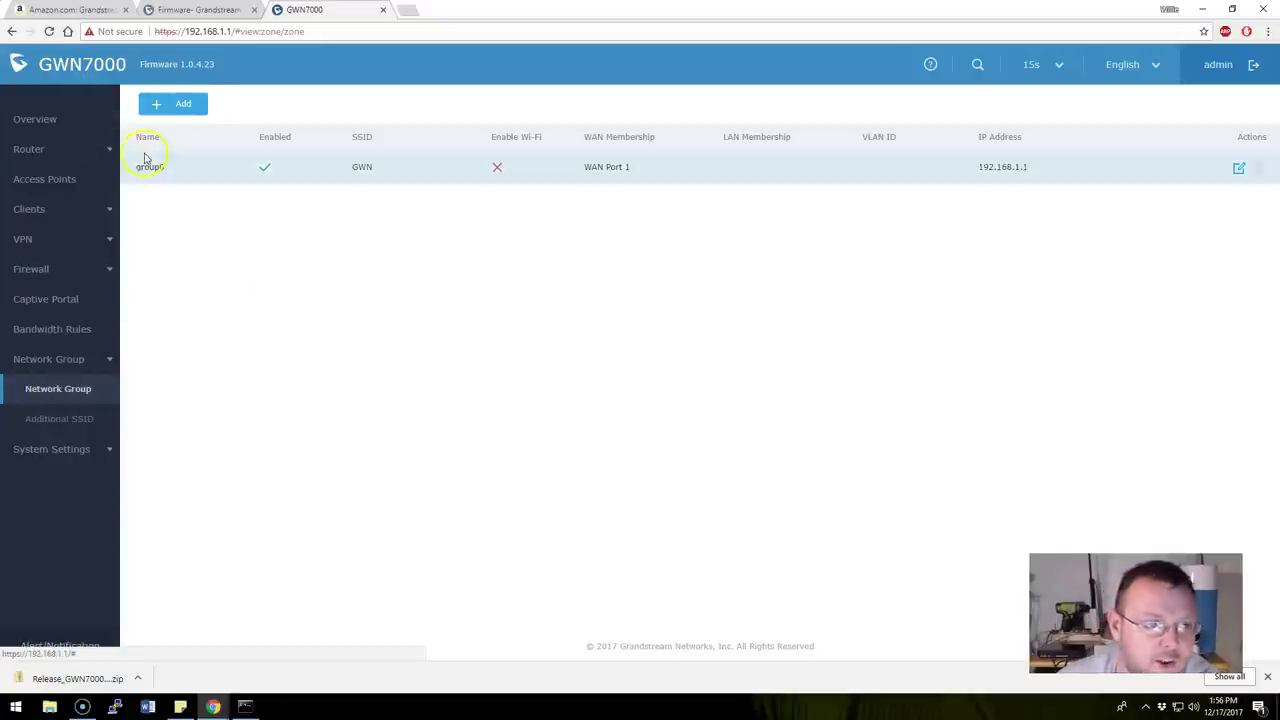
pyautogui.click(183, 106)
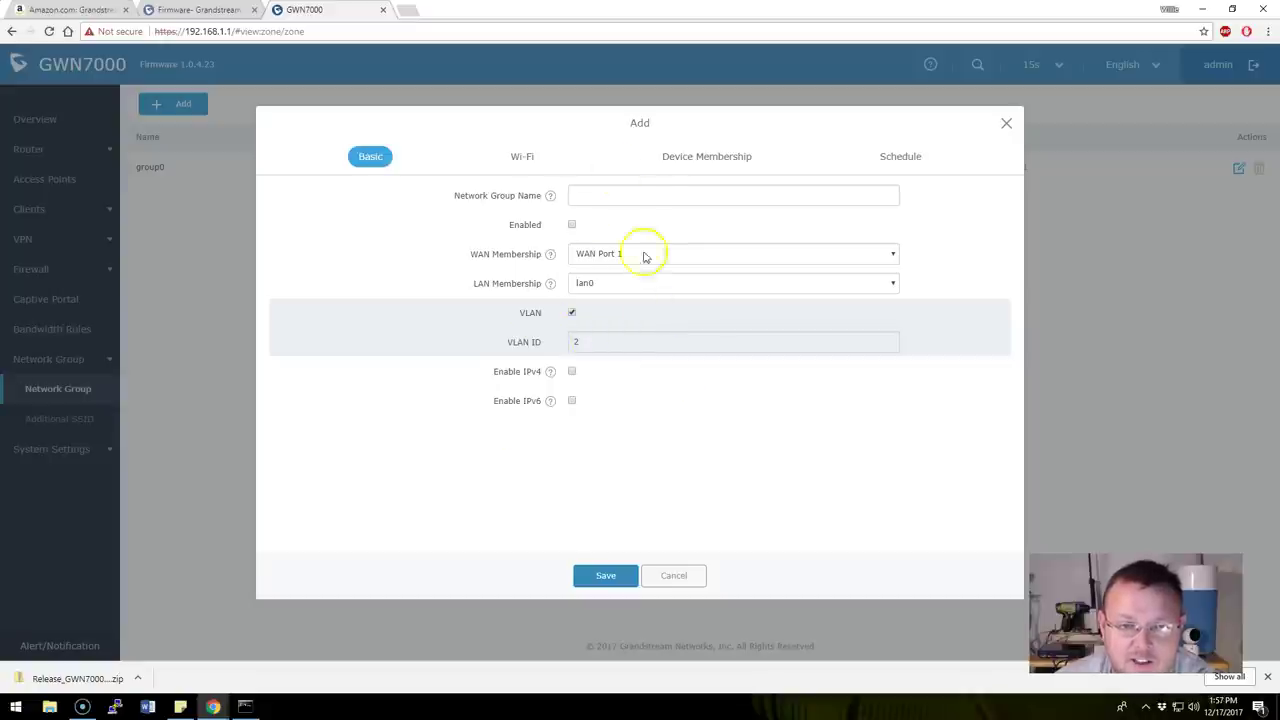
pyautogui.click(643, 202)
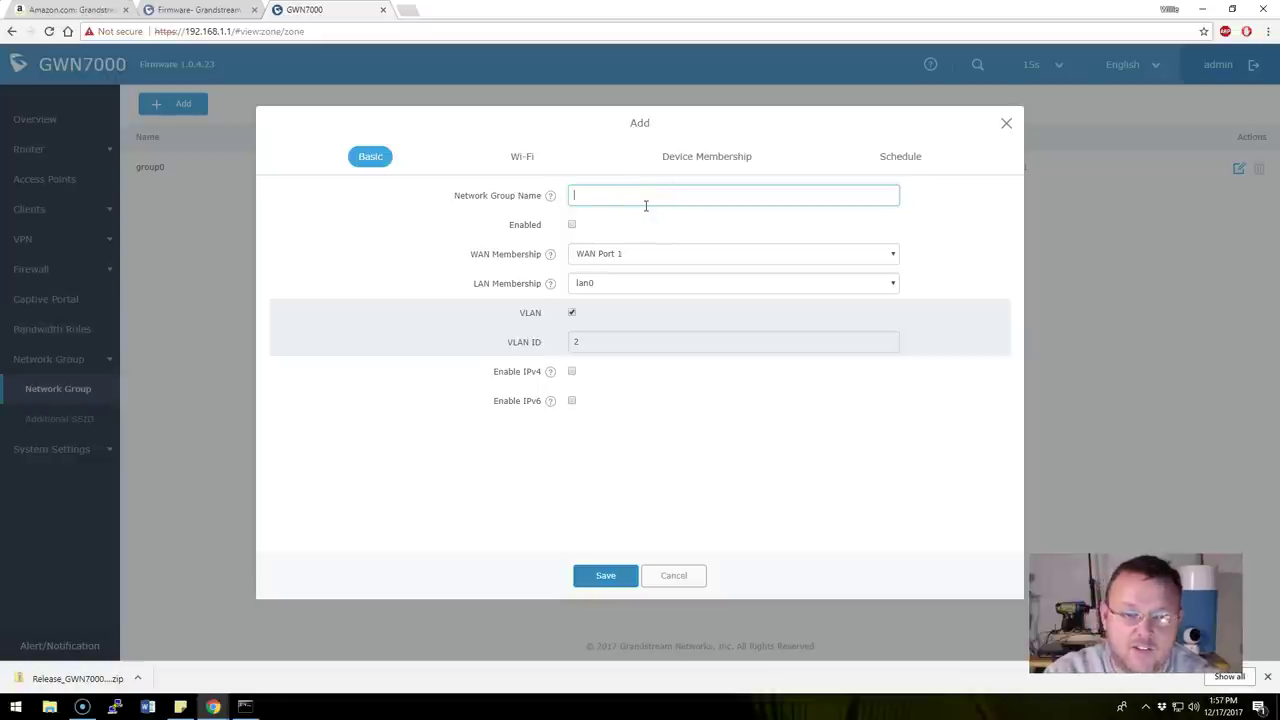
pyautogui.write('VLAN2')
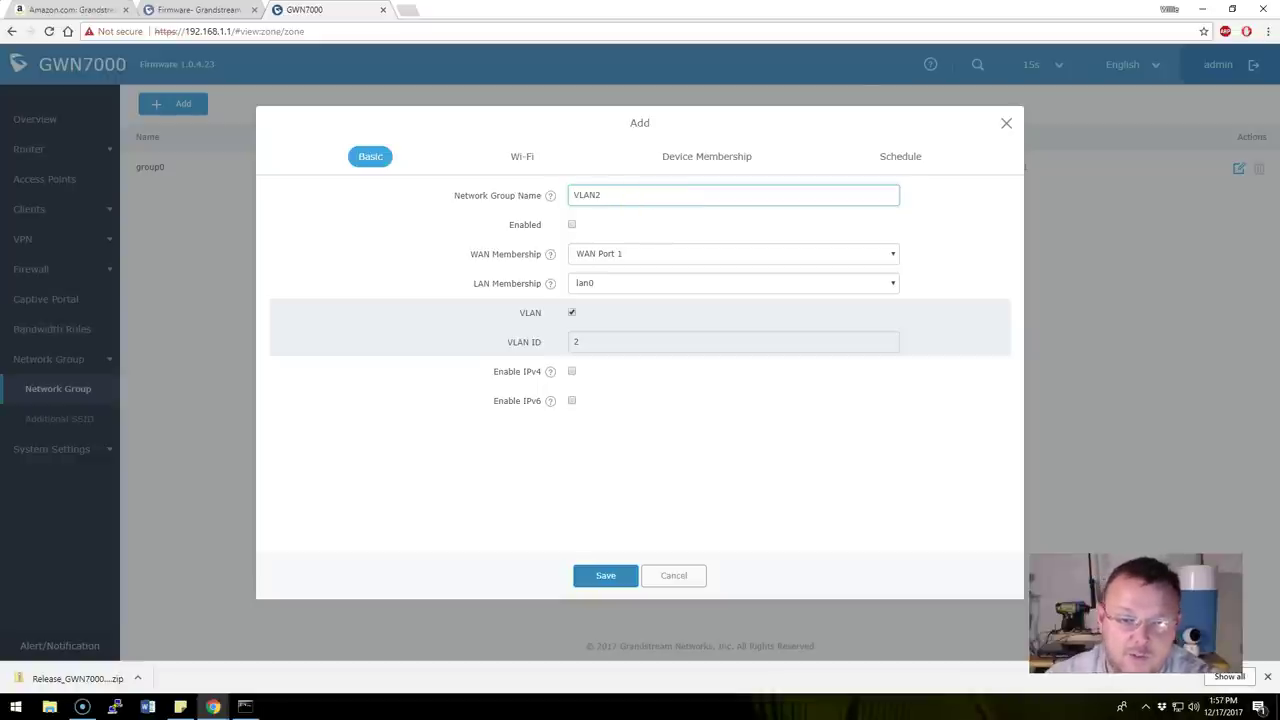
pyautogui.click(572, 225)
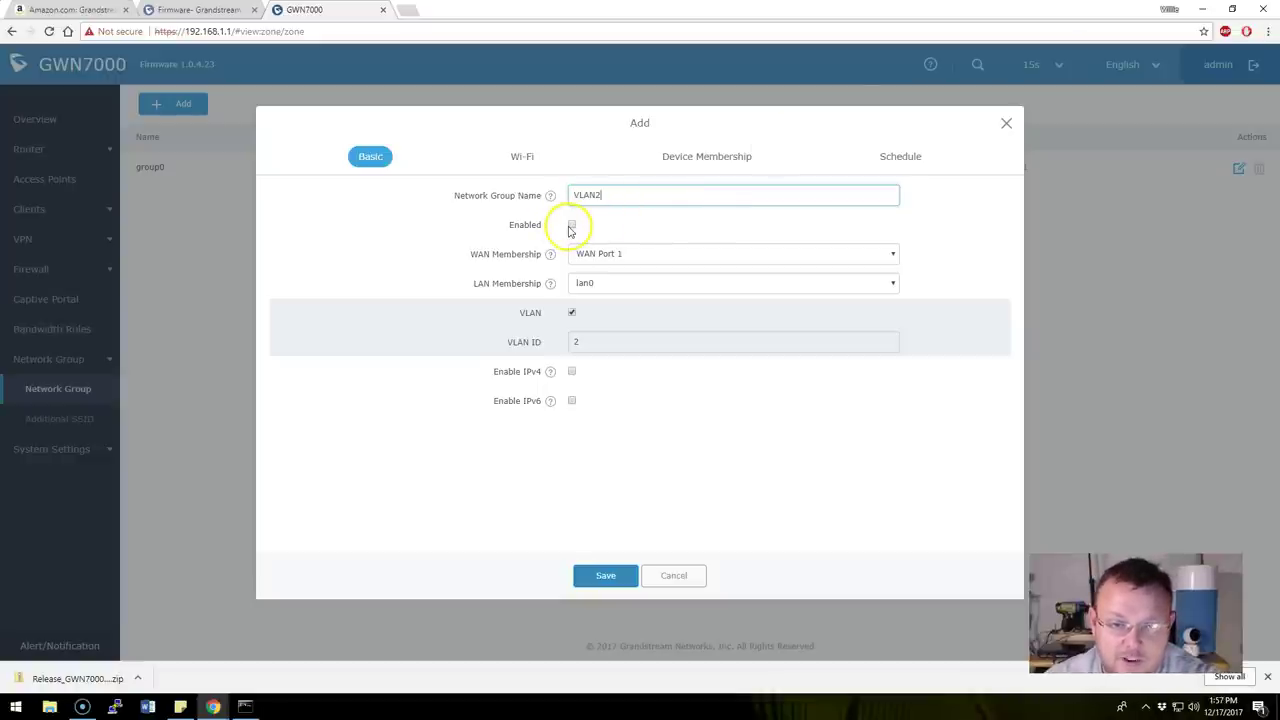
pyautogui.click(654, 256)
pyautogui.click(654, 262)
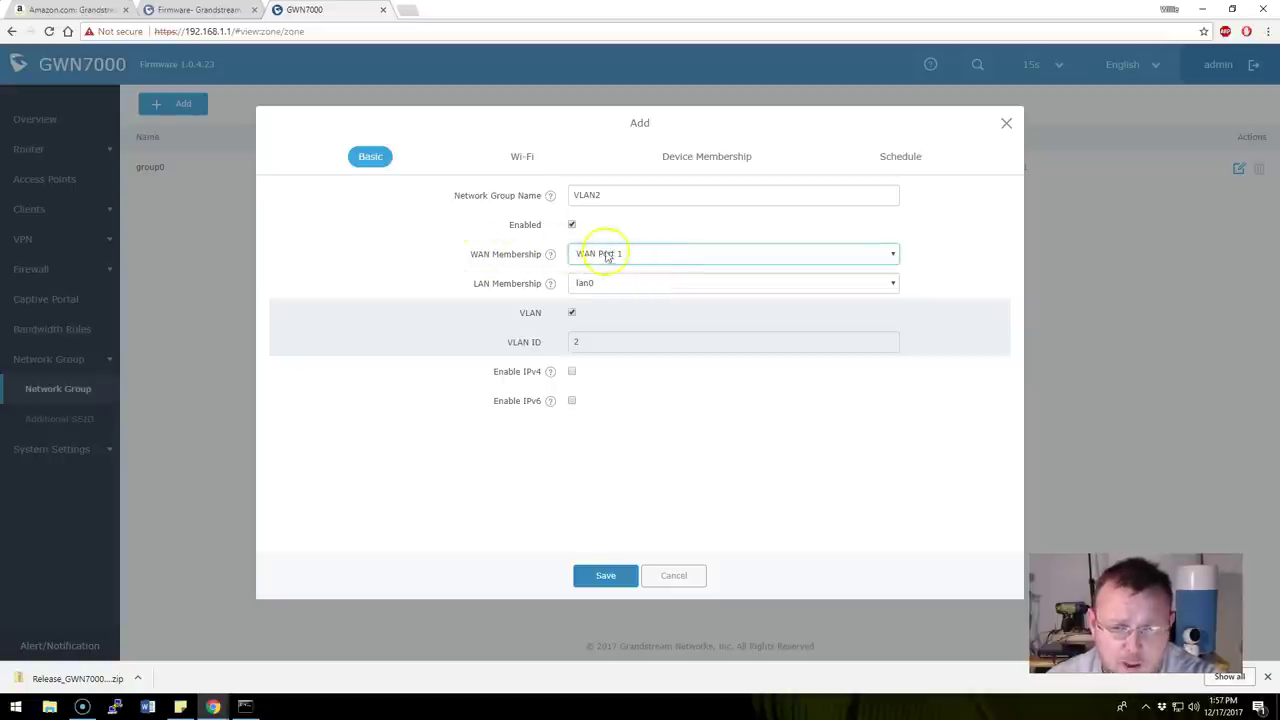
pyautogui.click(616, 286)
pyautogui.click(611, 298)
# Enable IPv4 and its DHCP for the VLAN2 group, and set the DHCP gateway to 192.168.2.1
pyautogui.click(571, 373)
pyautogui.scroll(-1, 640, 370)
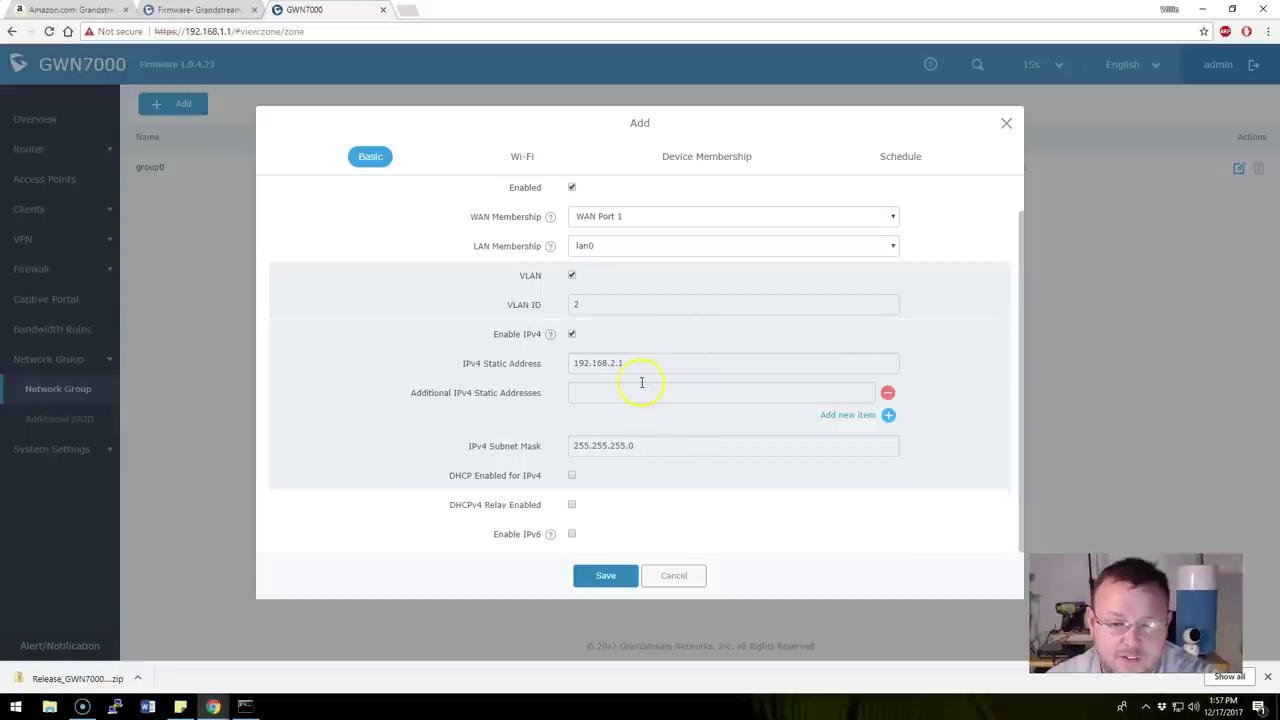
pyautogui.click(571, 477)
pyautogui.scroll(-2, 610, 490)
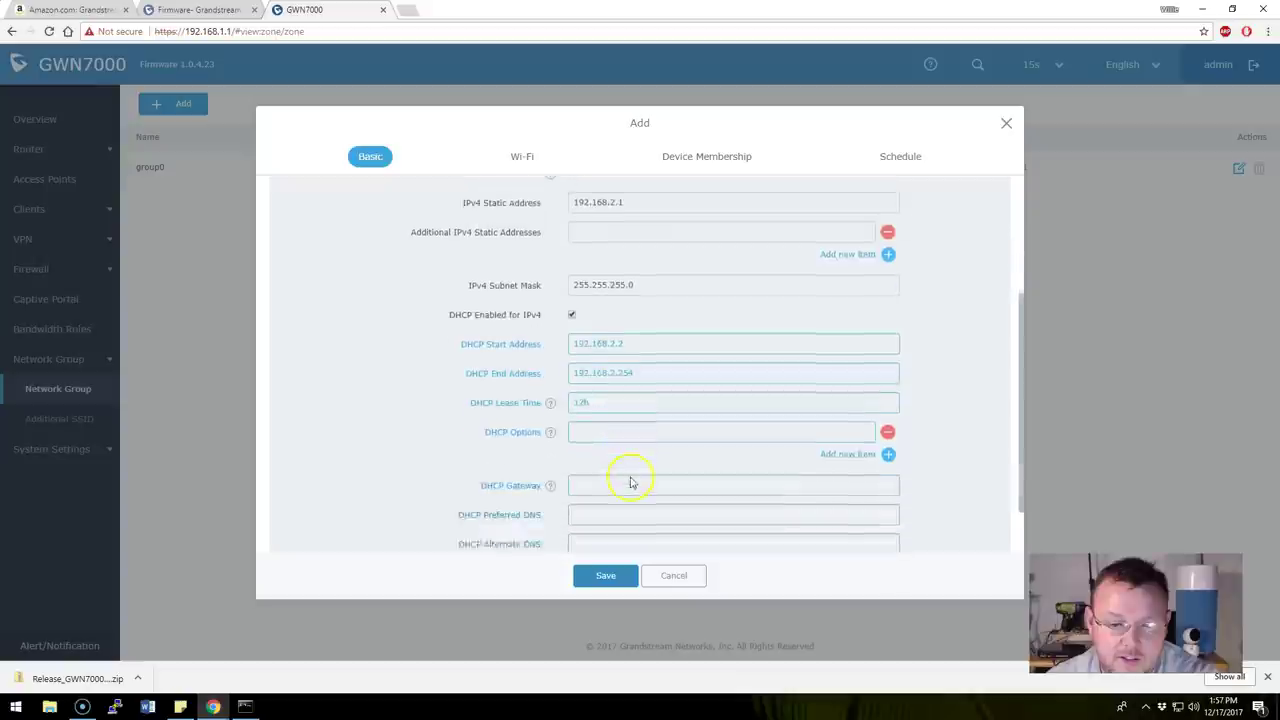
pyautogui.click(633, 417)
pyautogui.write('192.168.2.1')
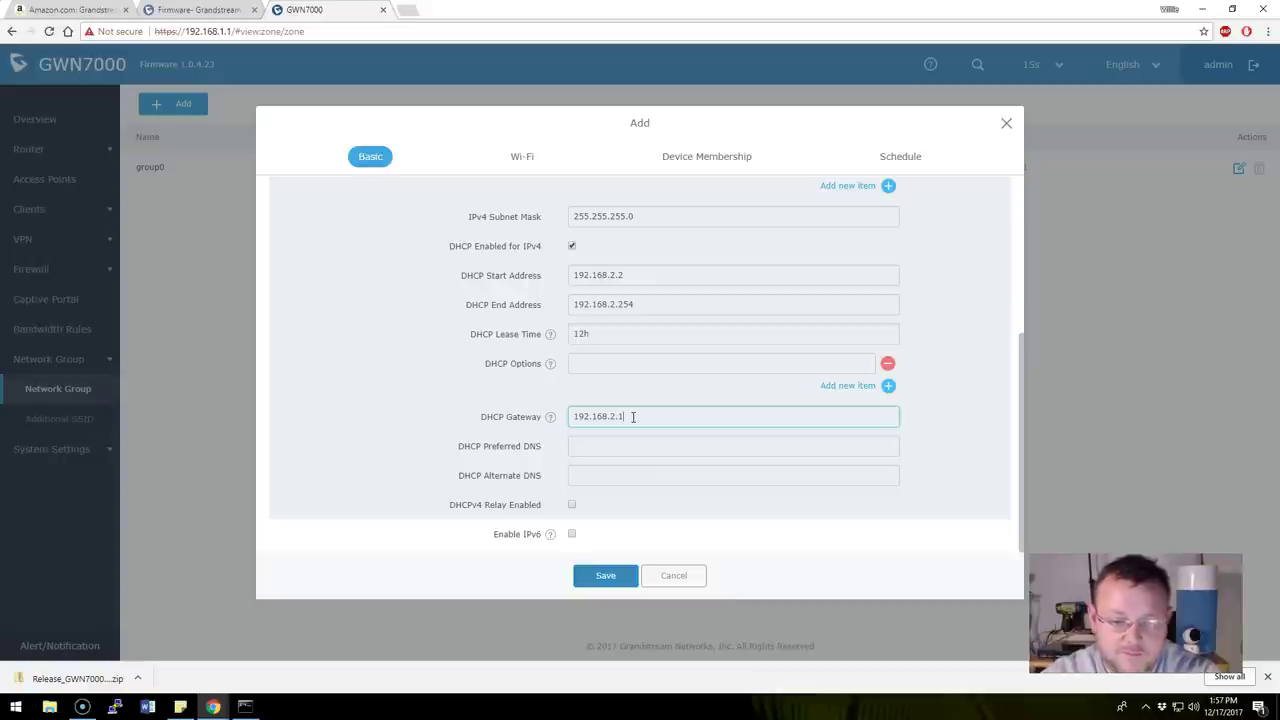
# Save the VLAN2 network group and apply the pending changes, and return to the Overview dashboard
pyautogui.scroll(2, 622, 500)
pyautogui.scroll(-2, 625, 500)
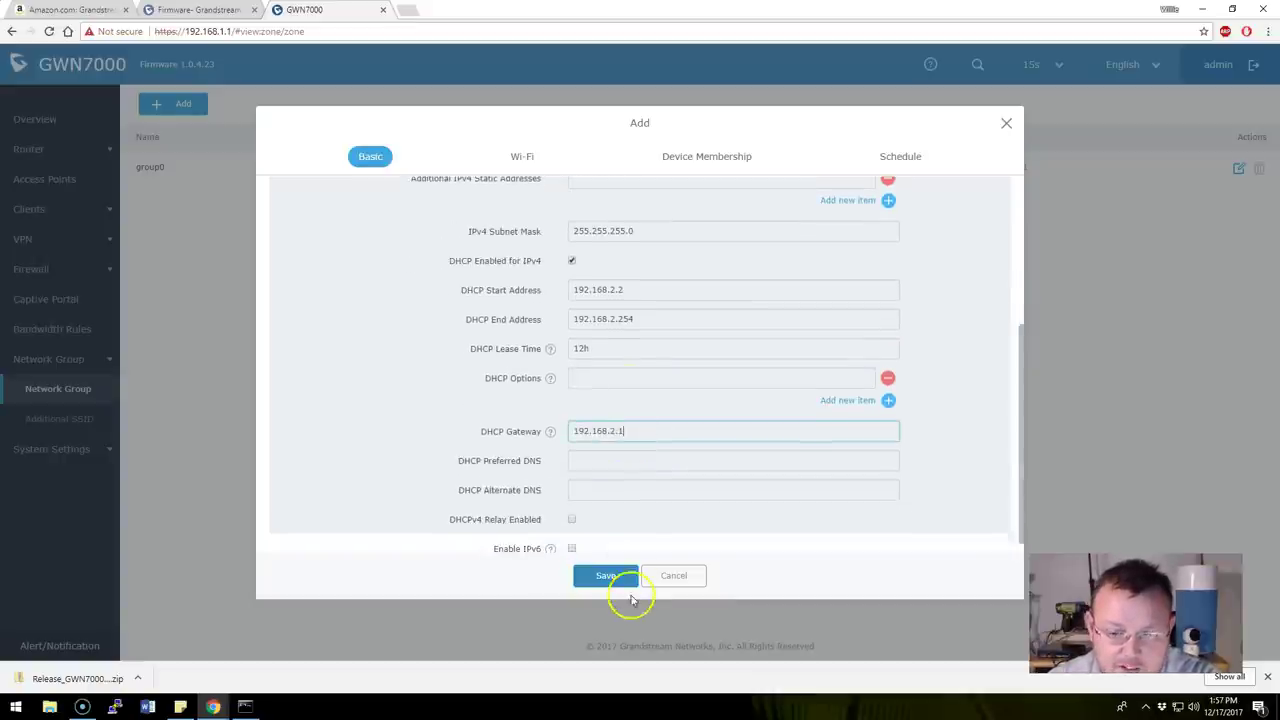
pyautogui.click(606, 575)
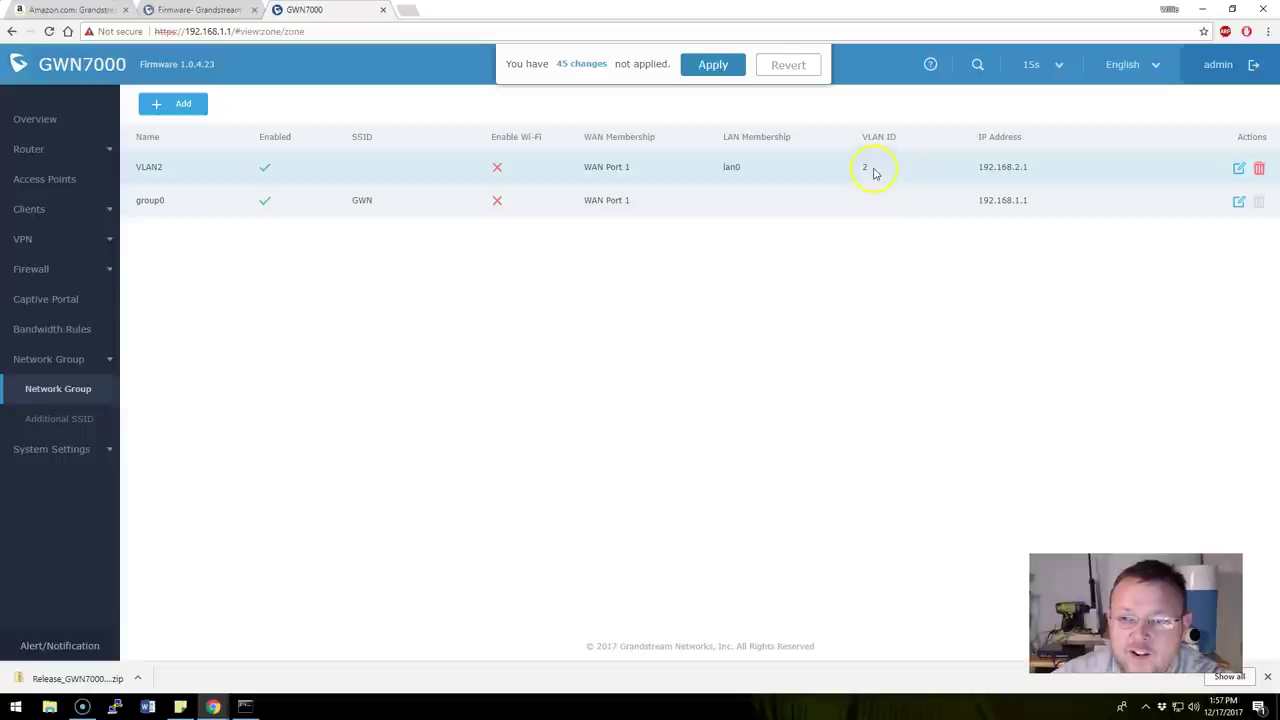
pyautogui.click(716, 66)
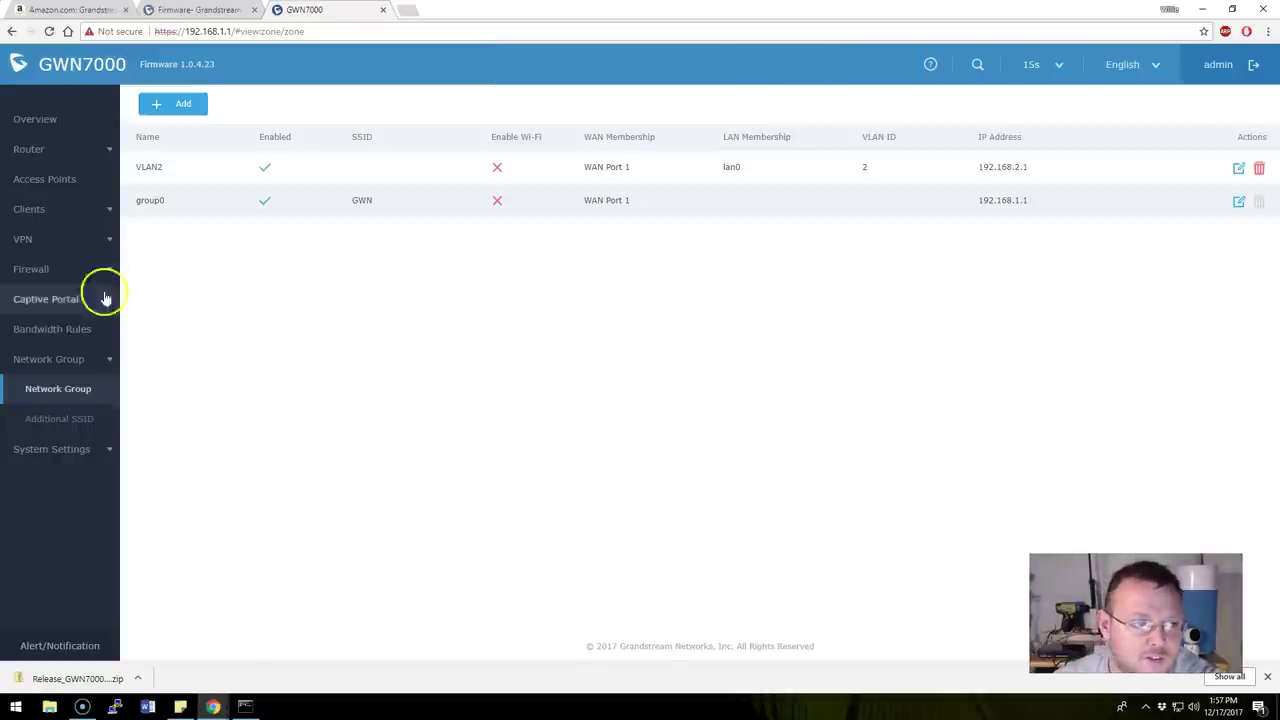
pyautogui.click(25, 117)
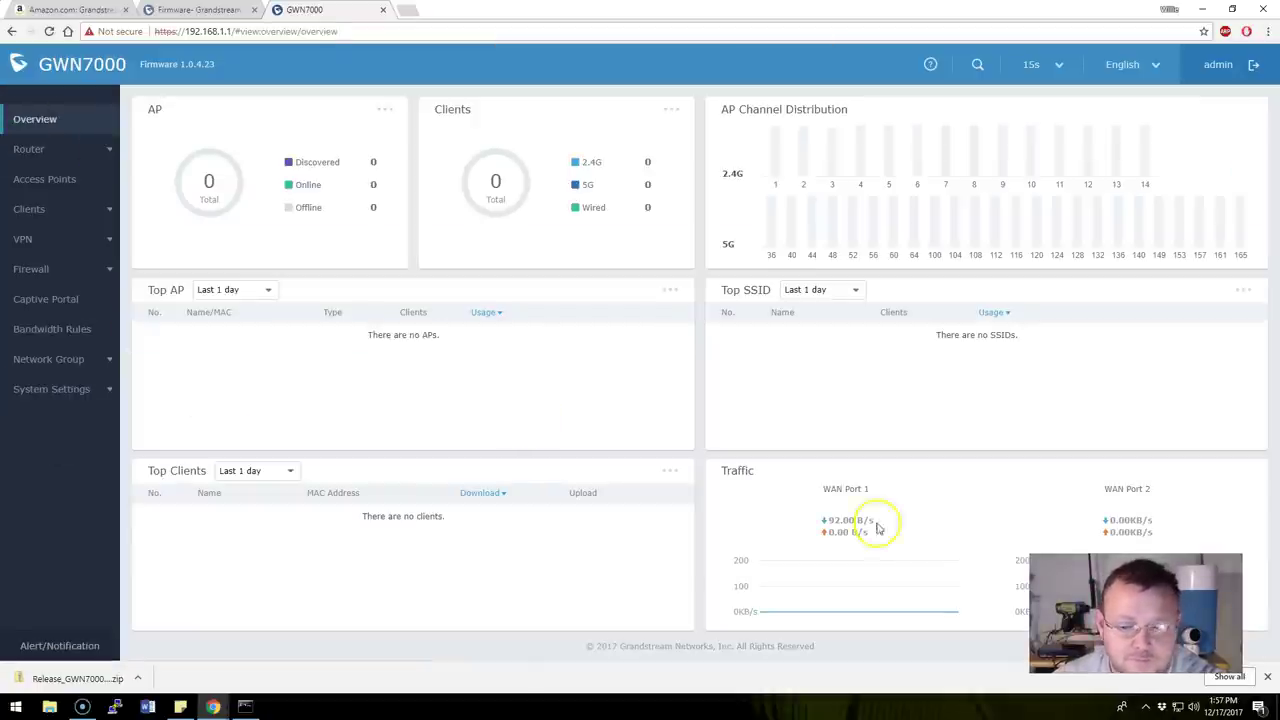